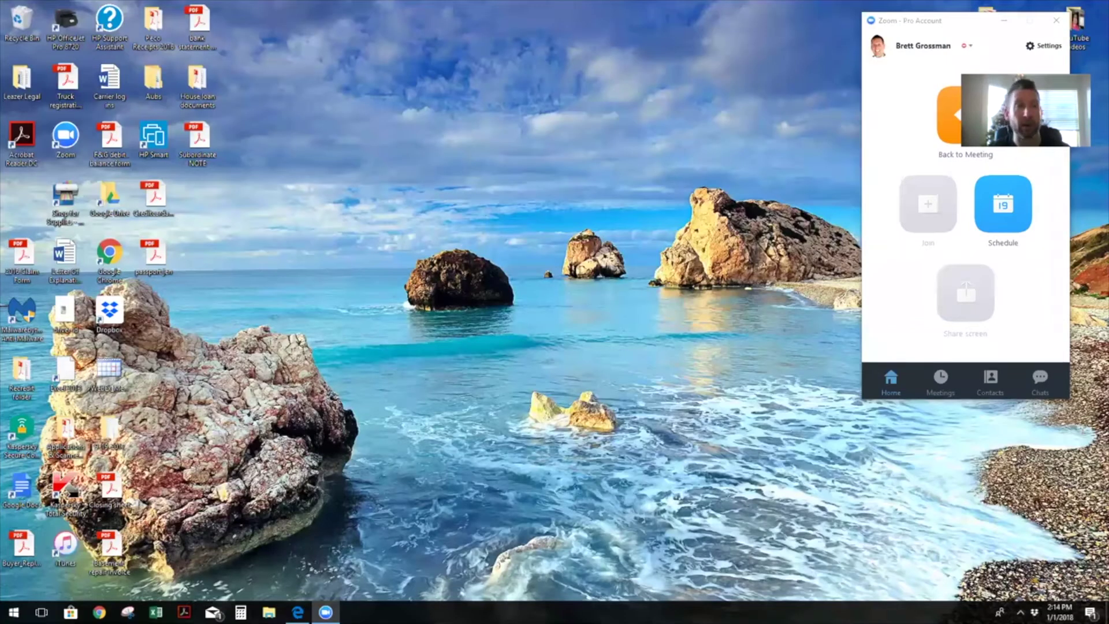
Bring the National Life portal to the front and open the Life products page
mouse_move(297, 612)
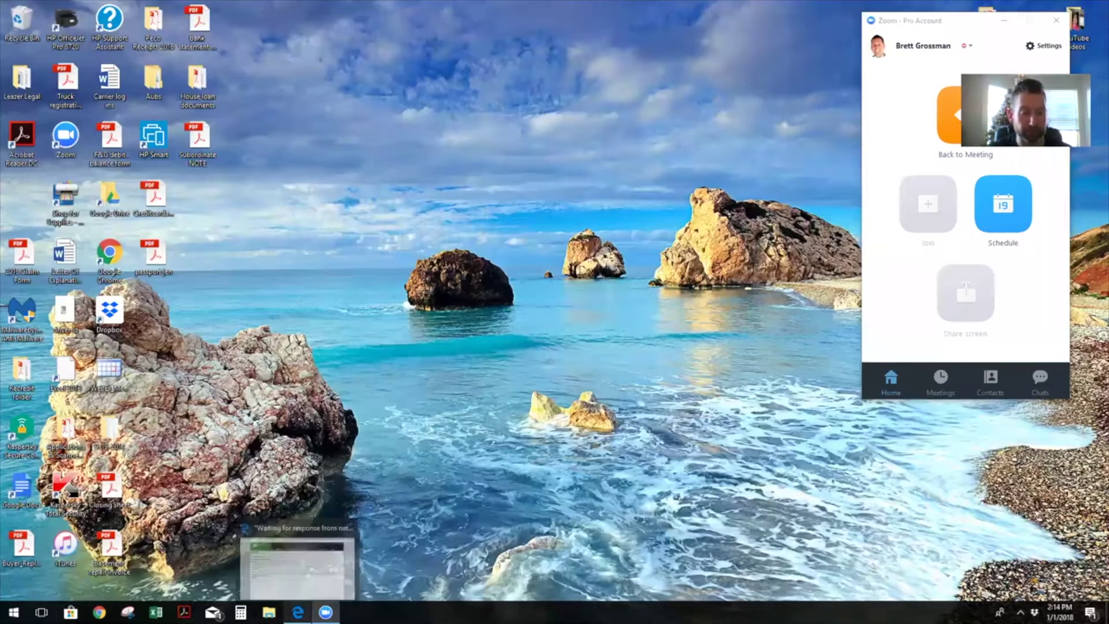
click(300, 555)
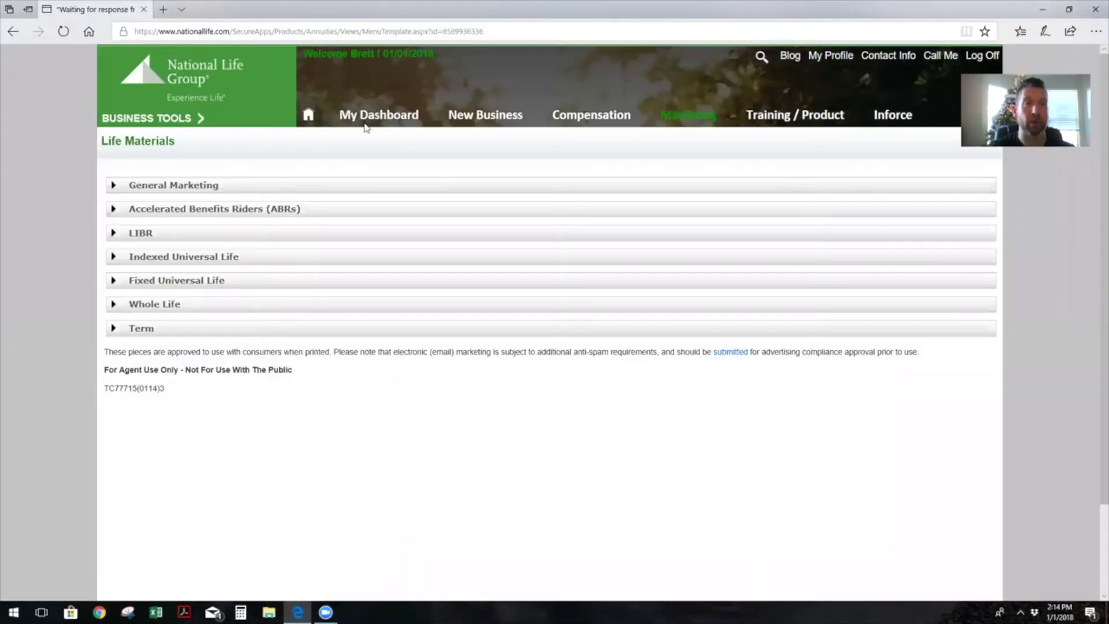
mouse_move(767, 77)
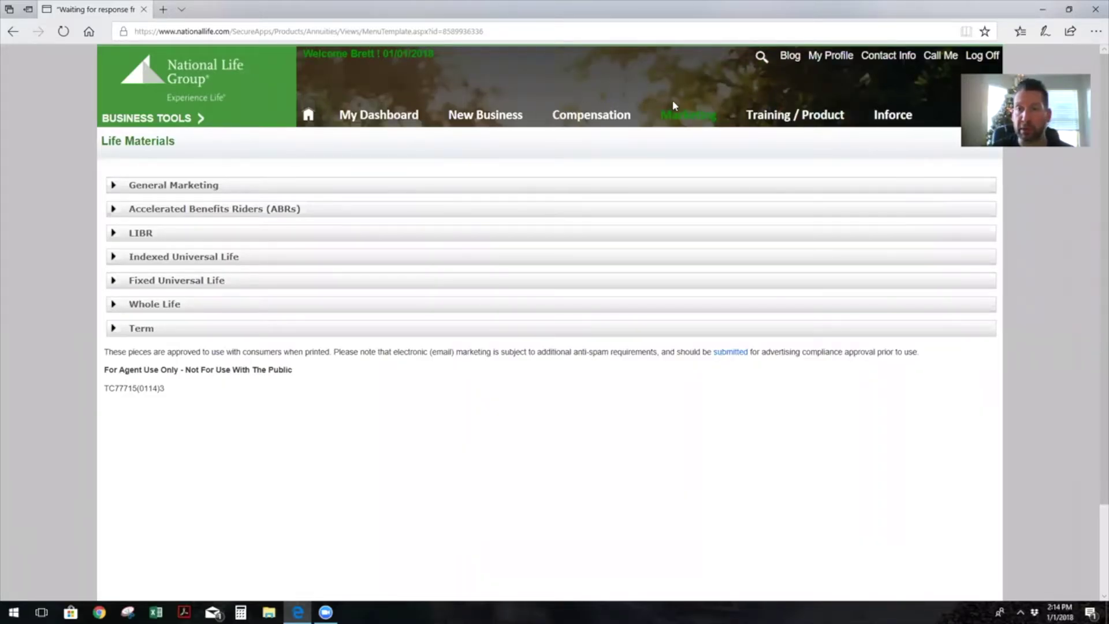
mouse_move(775, 117)
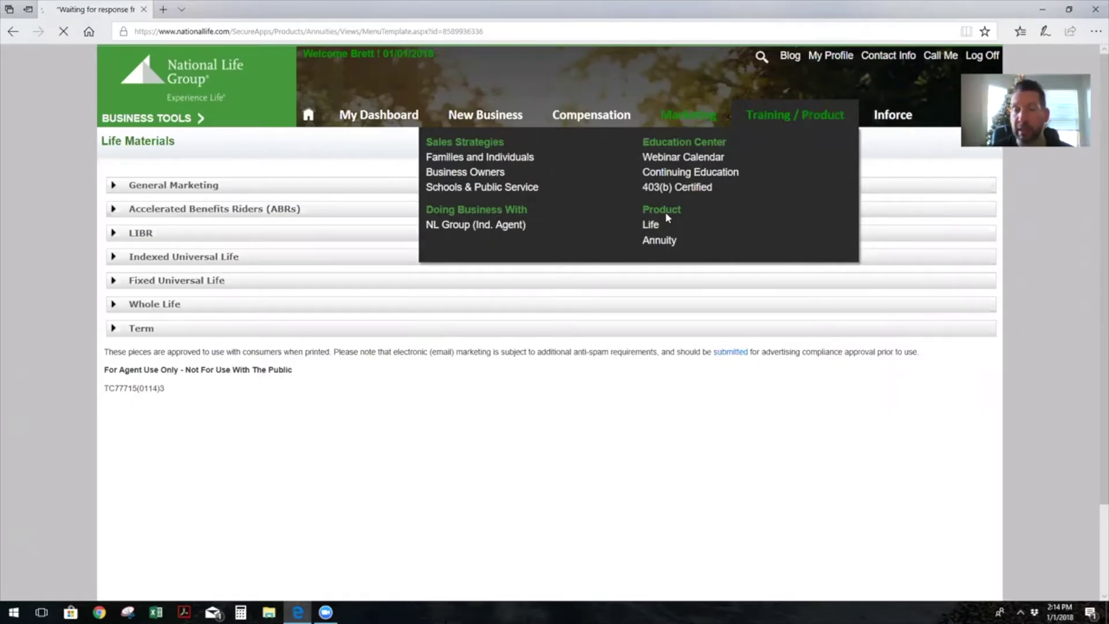
click(650, 224)
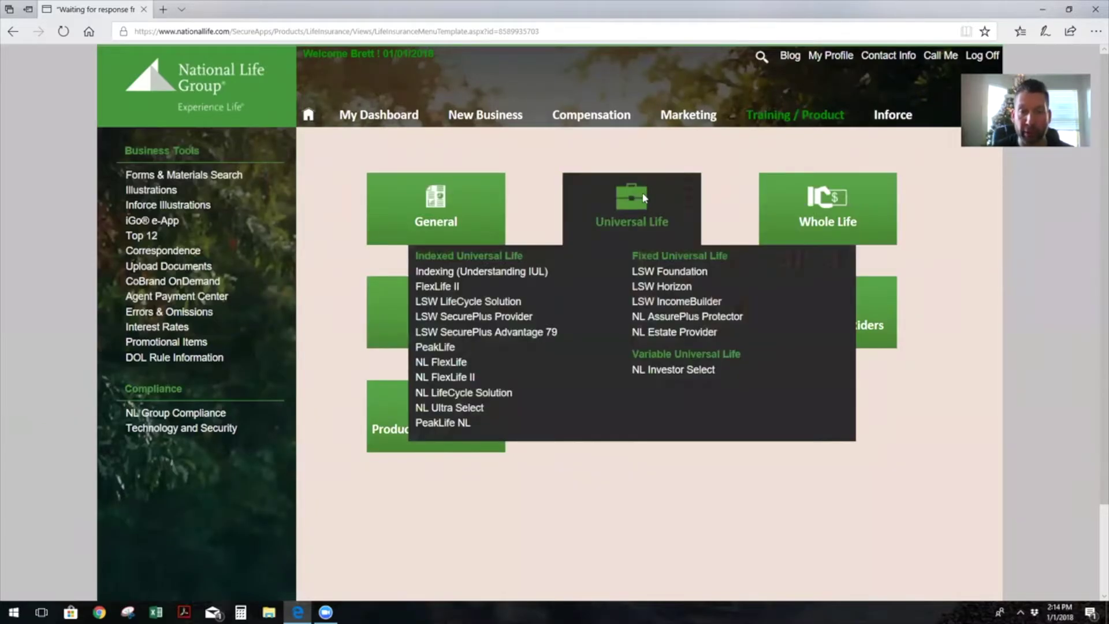
Open FlexLife II and view its Overview, Prospect Profile and Sales and Marketing Resources tabs
click(437, 288)
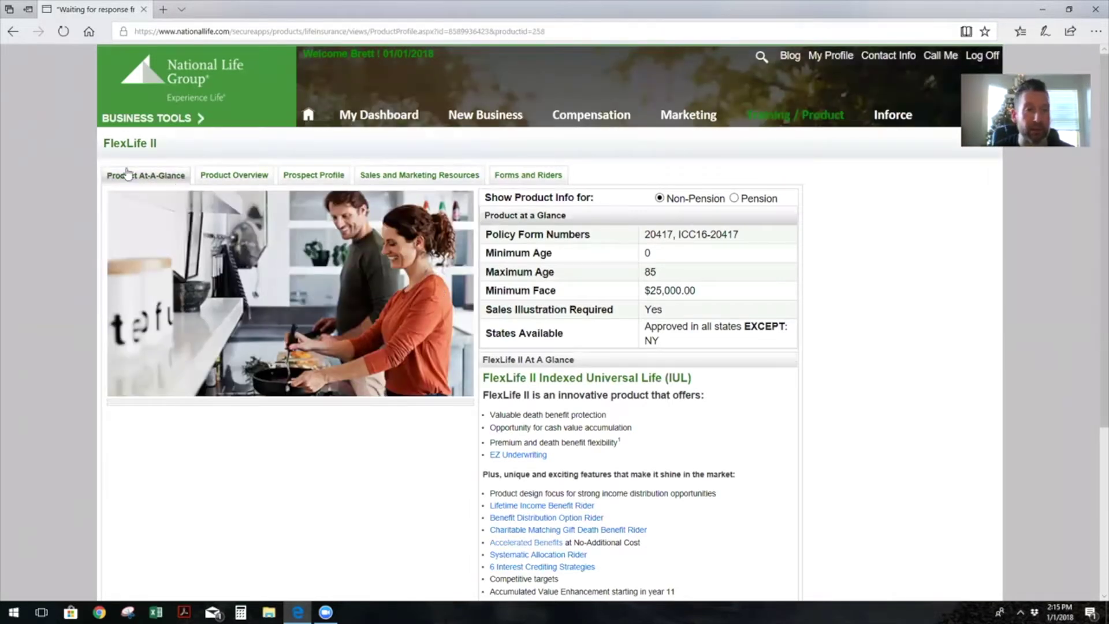
click(234, 176)
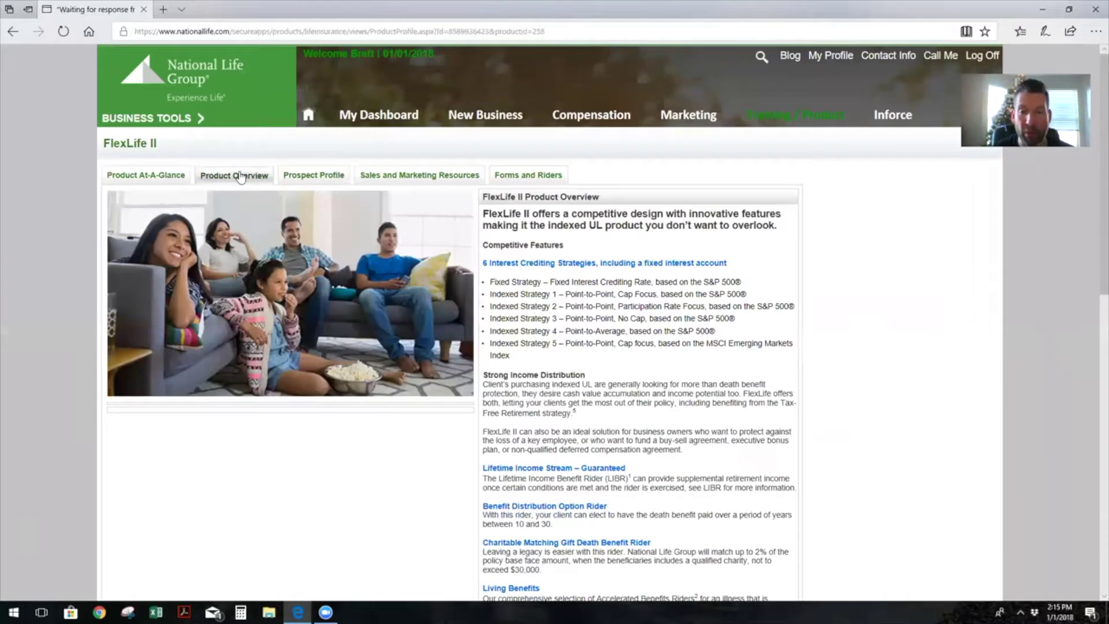
click(312, 176)
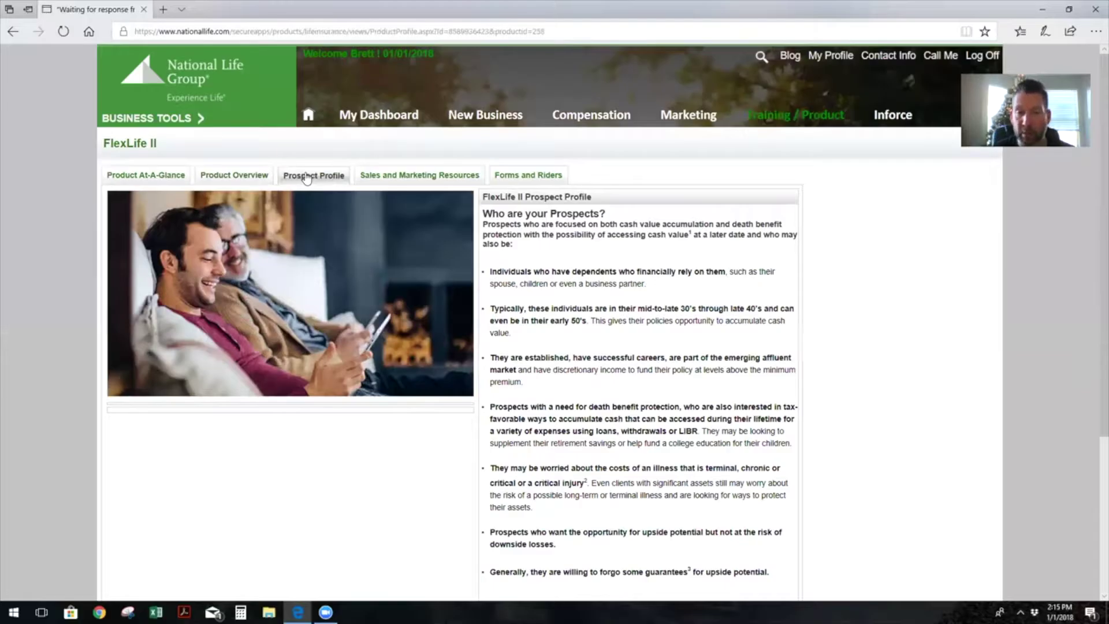
click(361, 176)
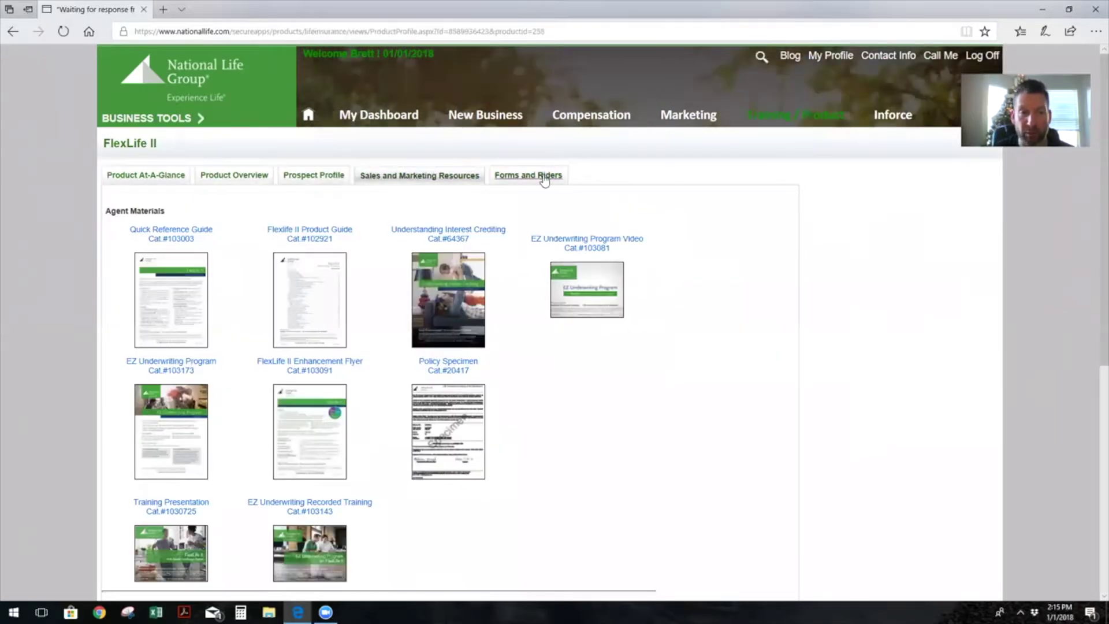
mouse_move(815, 119)
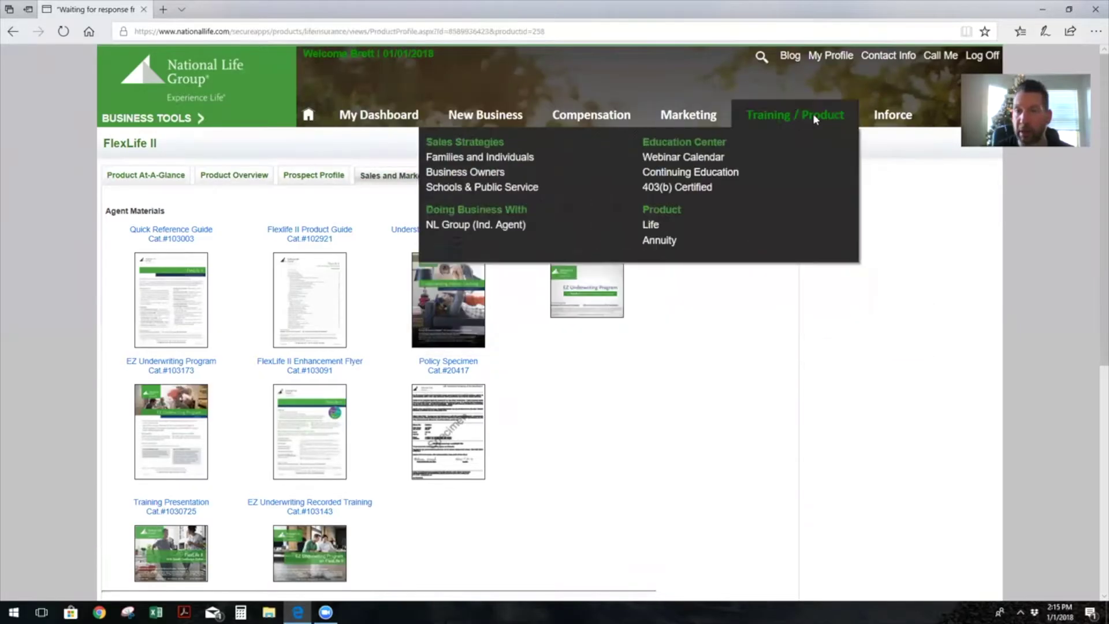
Open the Indexing (Understanding IUL) page and view the Indexed Universal Life explainer
click(650, 225)
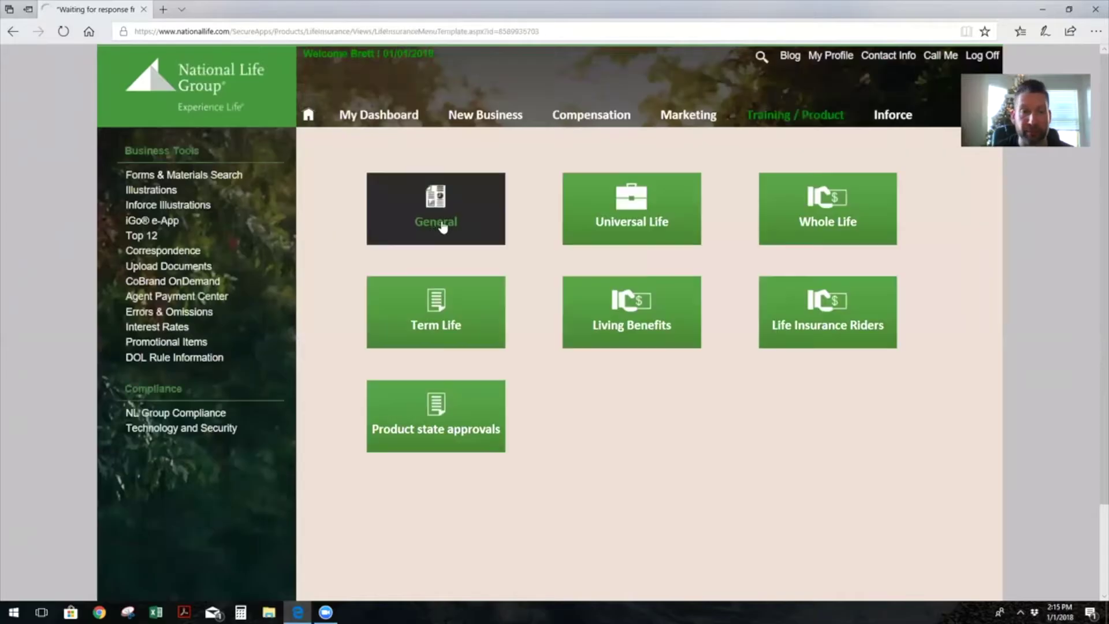
mouse_move(635, 208)
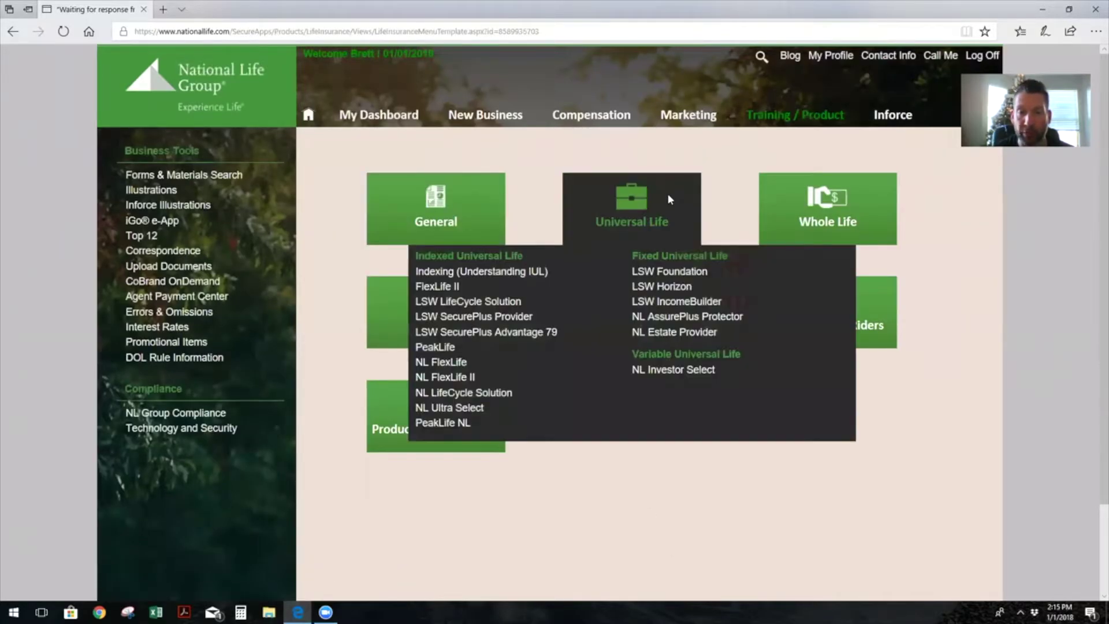
click(448, 271)
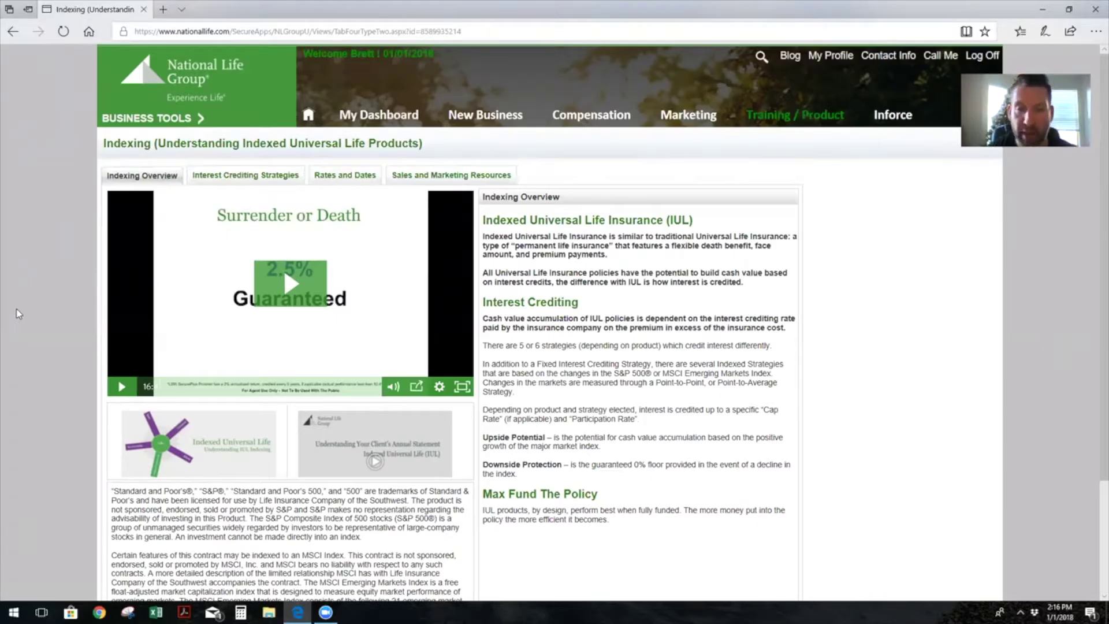
click(231, 448)
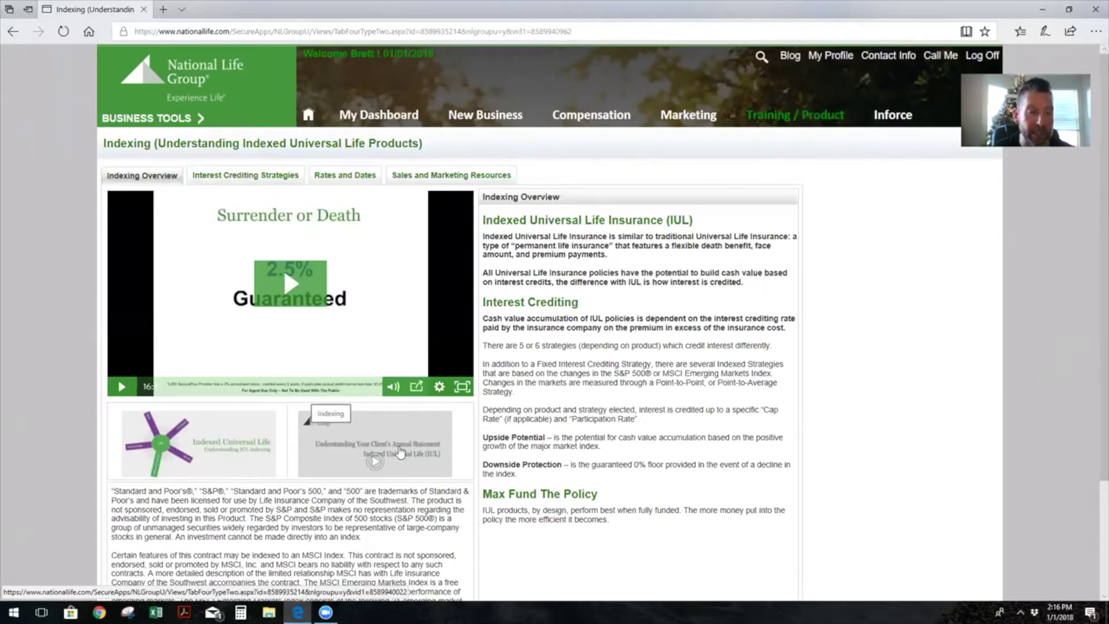
scroll(399, 454, down, 3)
scroll(335, 462, up, 3)
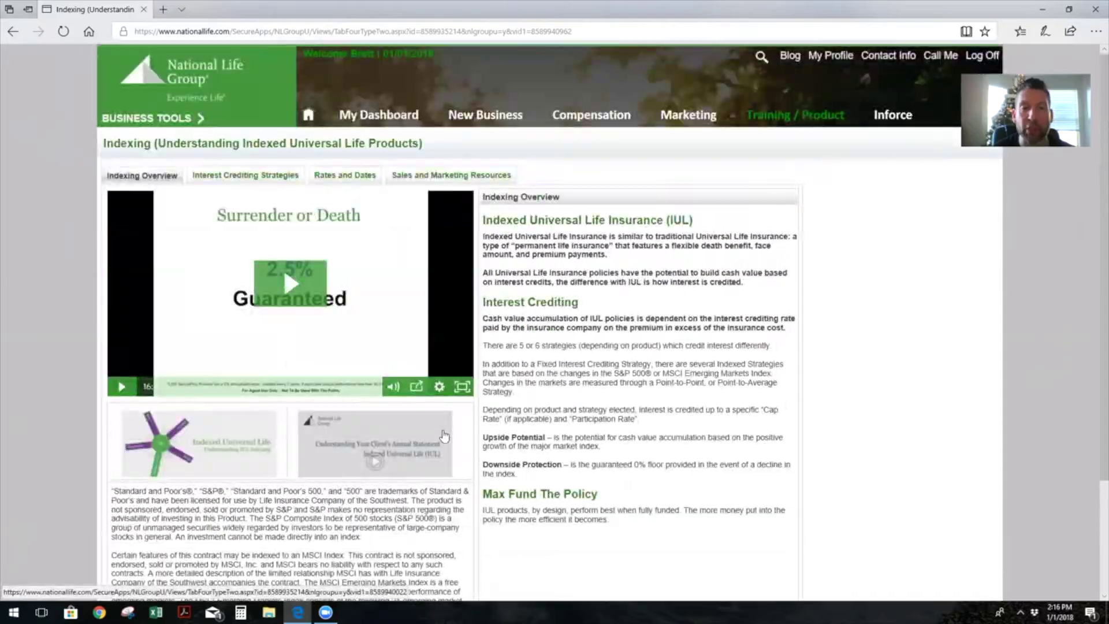
Go to the Webinar Calendar under Training / Product
mouse_move(786, 118)
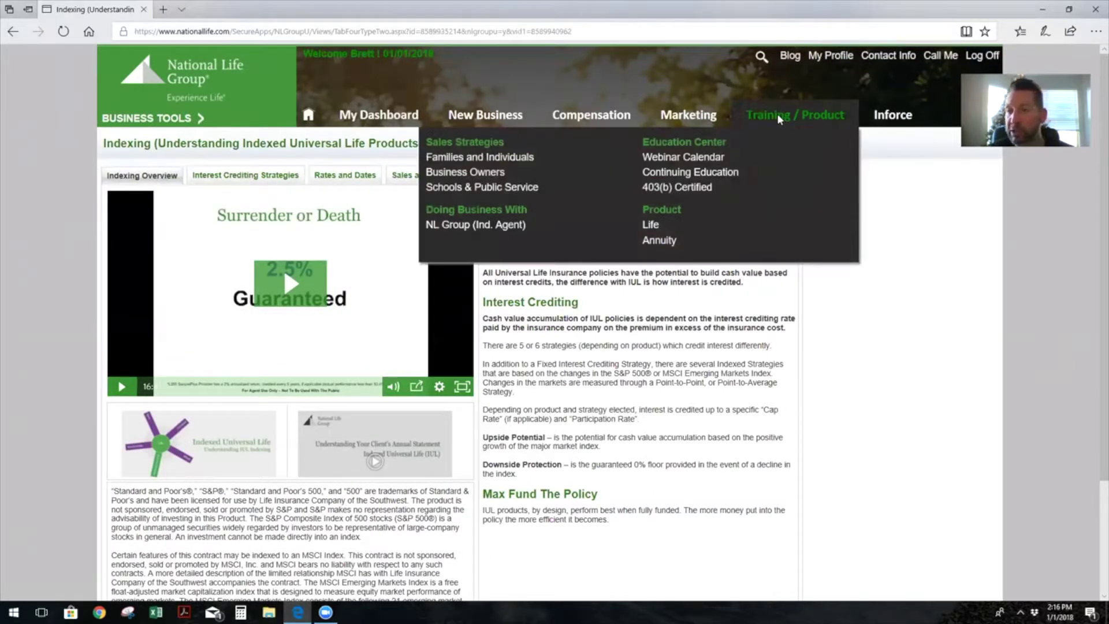
mouse_move(683, 140)
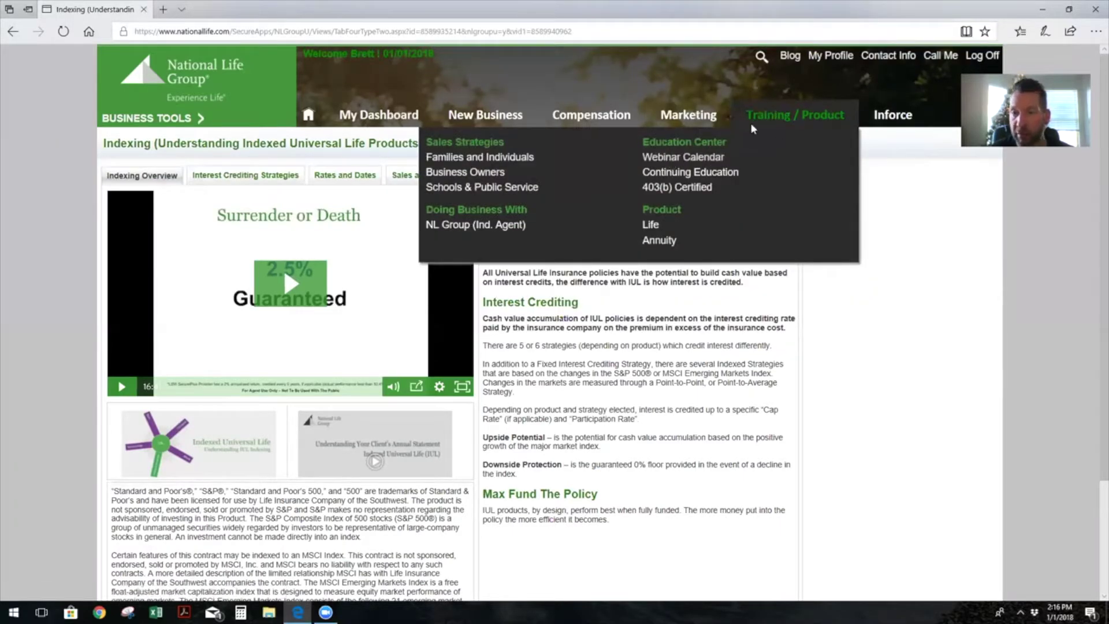
click(663, 164)
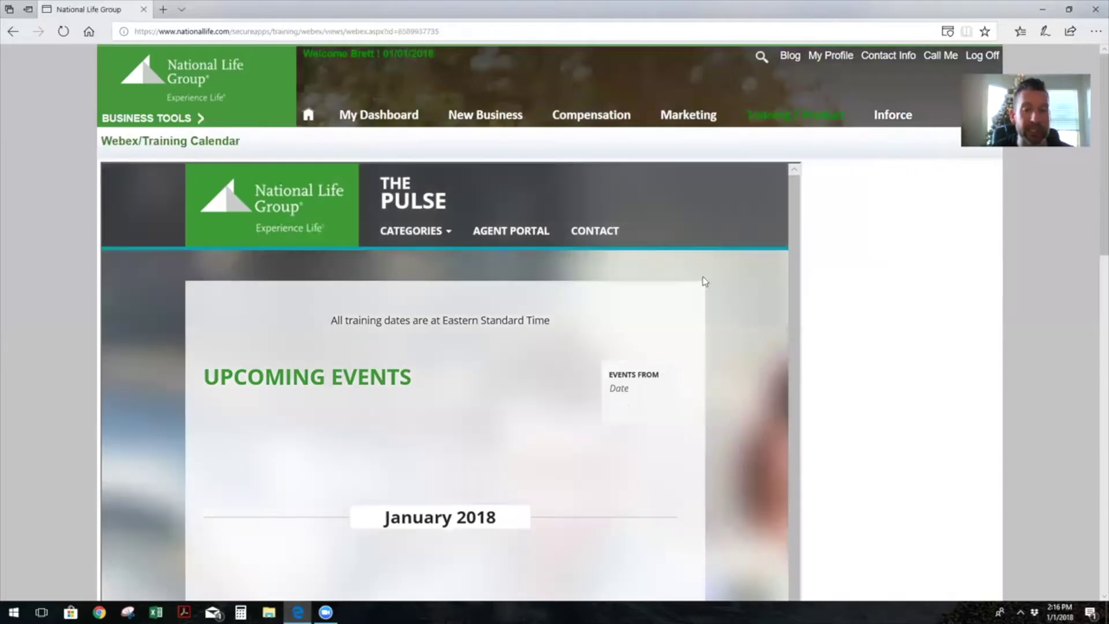
Scroll through the January 2018 upcoming webinars, including the Understanding IUL Crediting Strategies sessions
scroll(784, 335, down, 3)
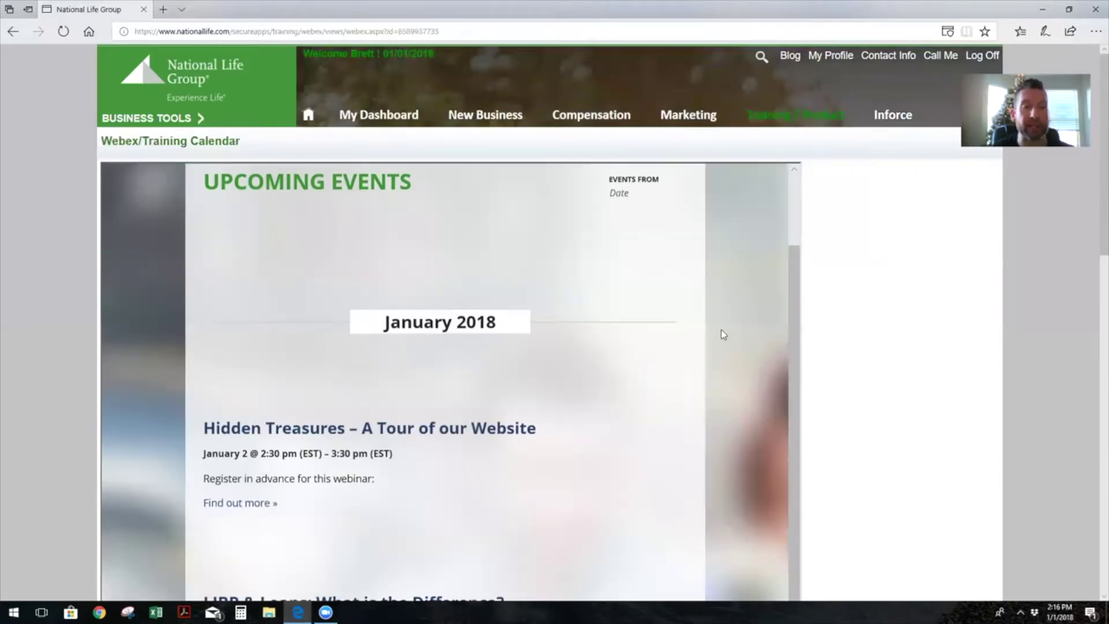
scroll(669, 337, down, 6)
scroll(673, 337, up, 6)
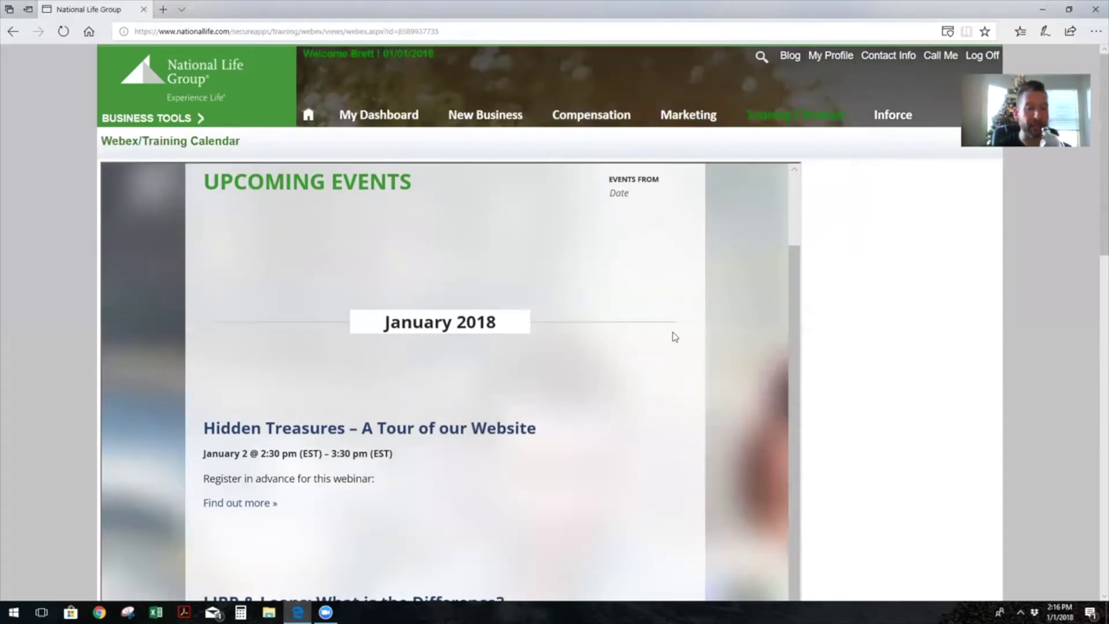
scroll(475, 338, down, 9)
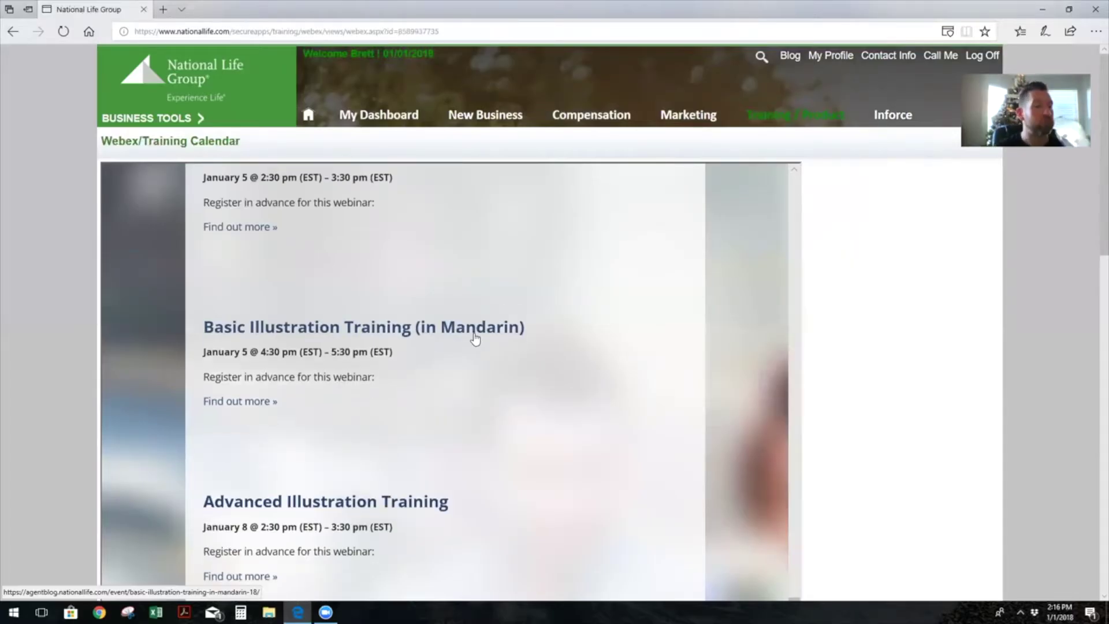
scroll(487, 341, up, 6)
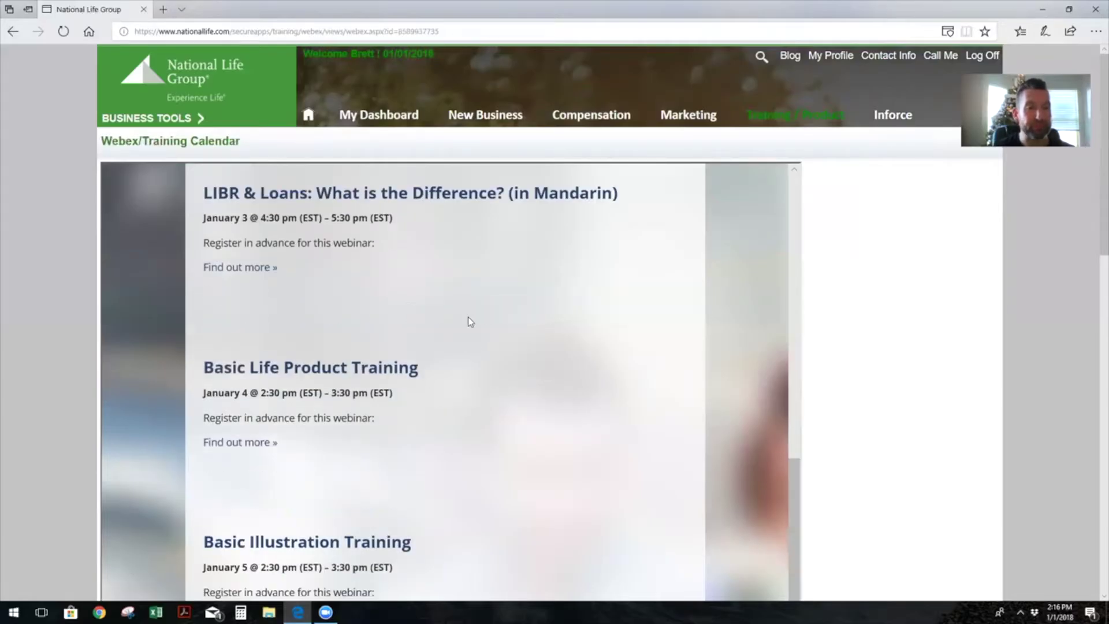
scroll(468, 315, down, 3)
scroll(468, 309, up, 3)
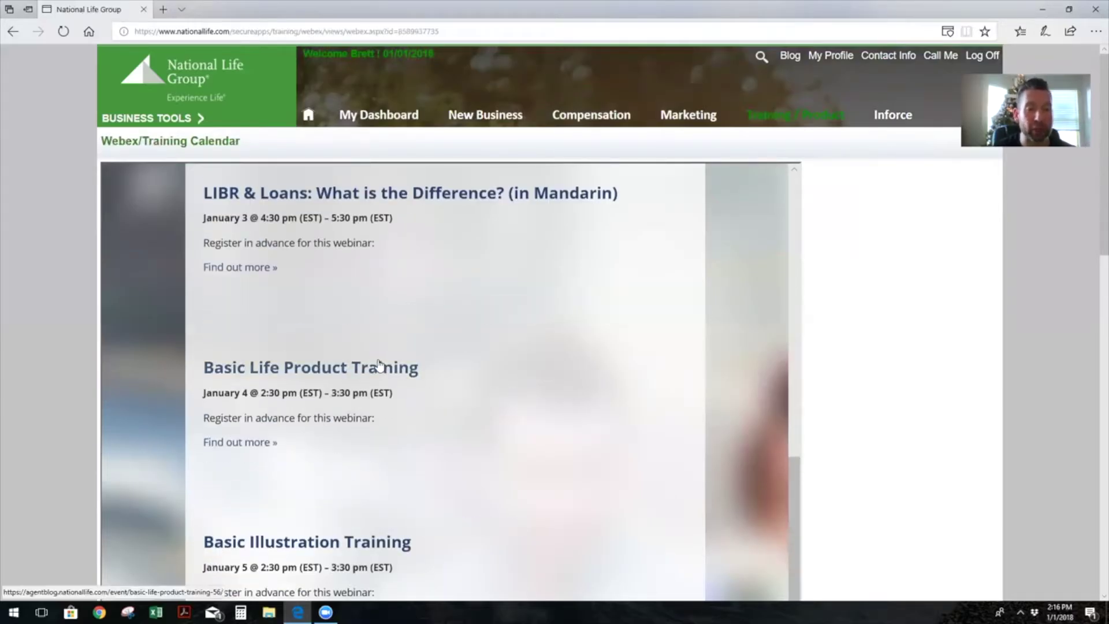
scroll(364, 249, down, 3)
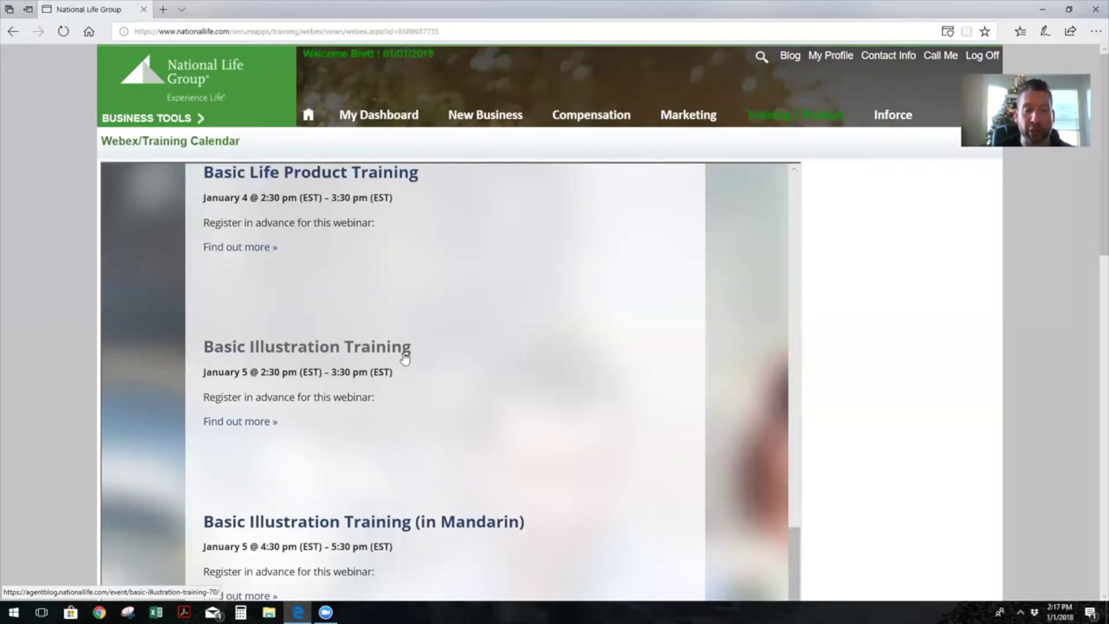
scroll(404, 379, down, 6)
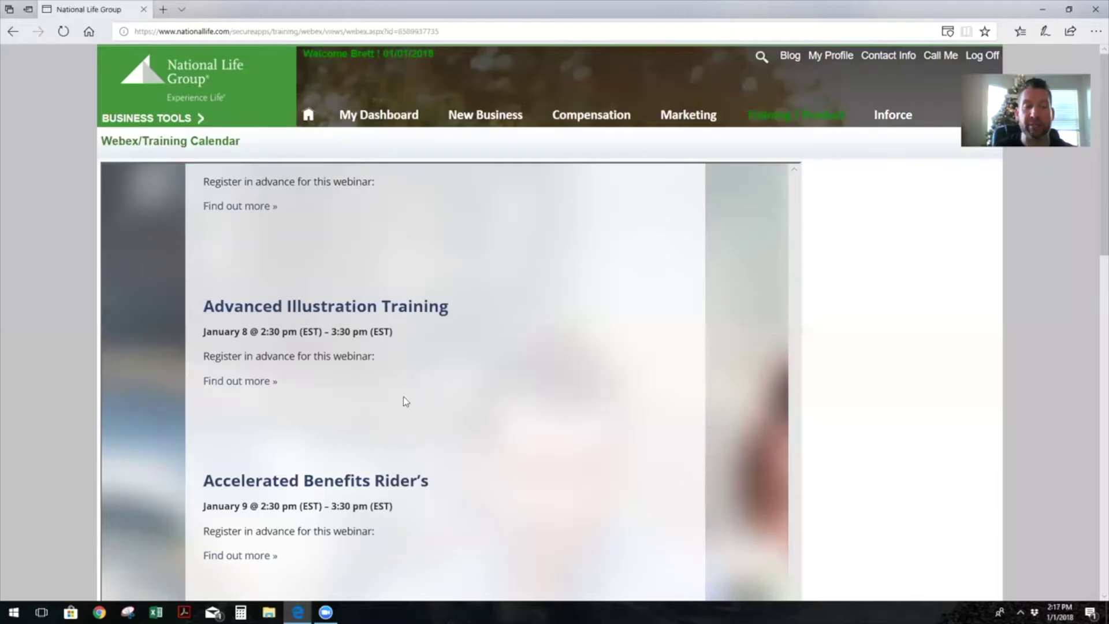
scroll(404, 398, down, 3)
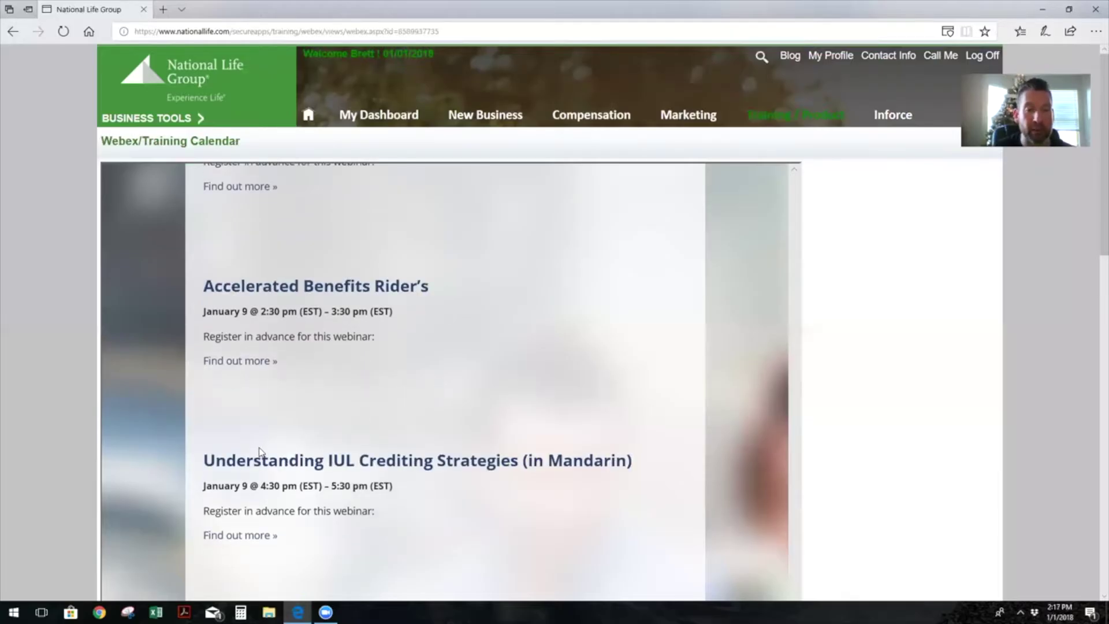
scroll(258, 452, down, 3)
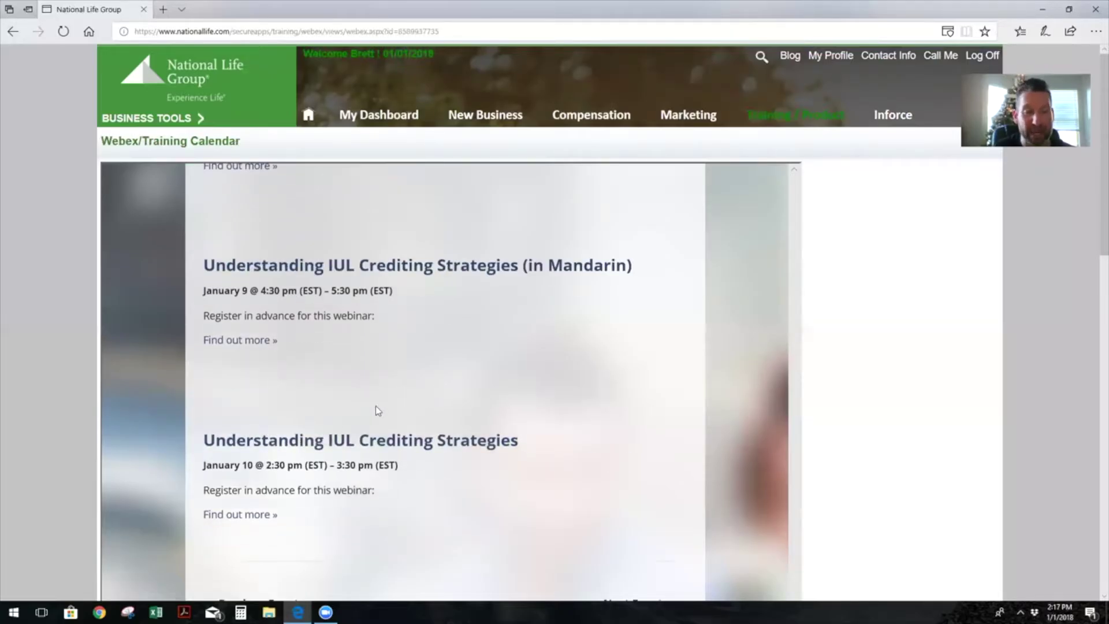
scroll(299, 451, down, 3)
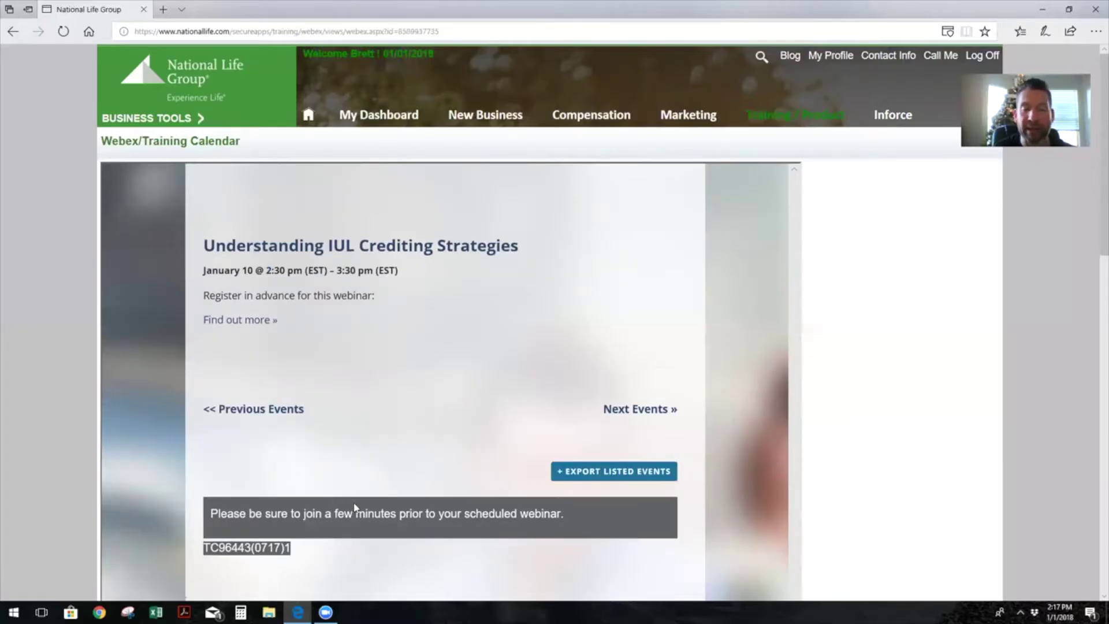
scroll(569, 369, up, 10)
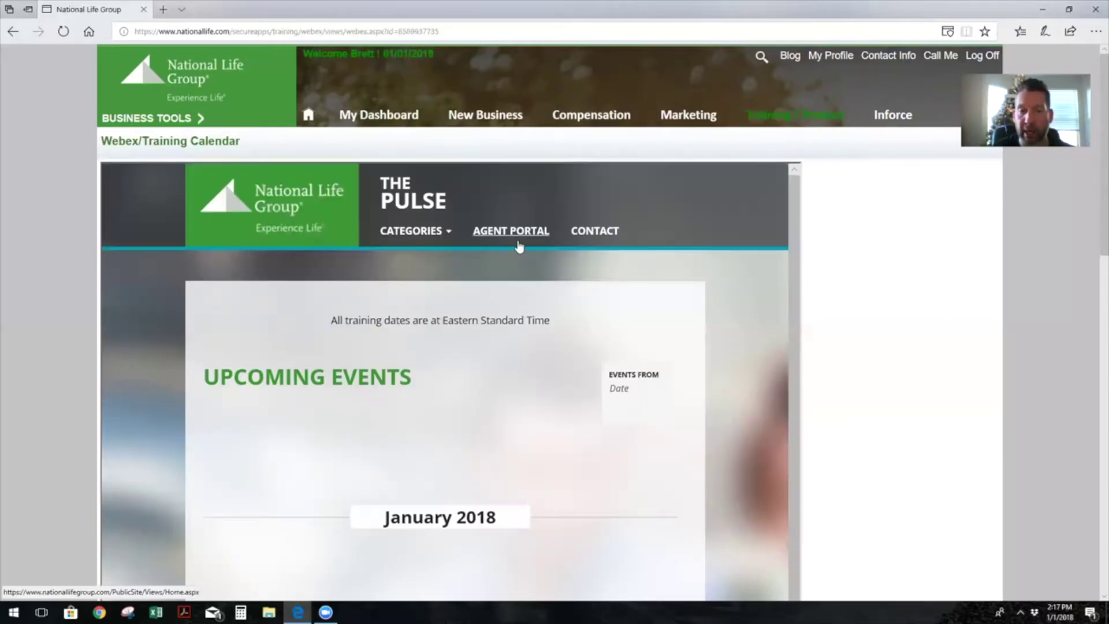
mouse_move(779, 119)
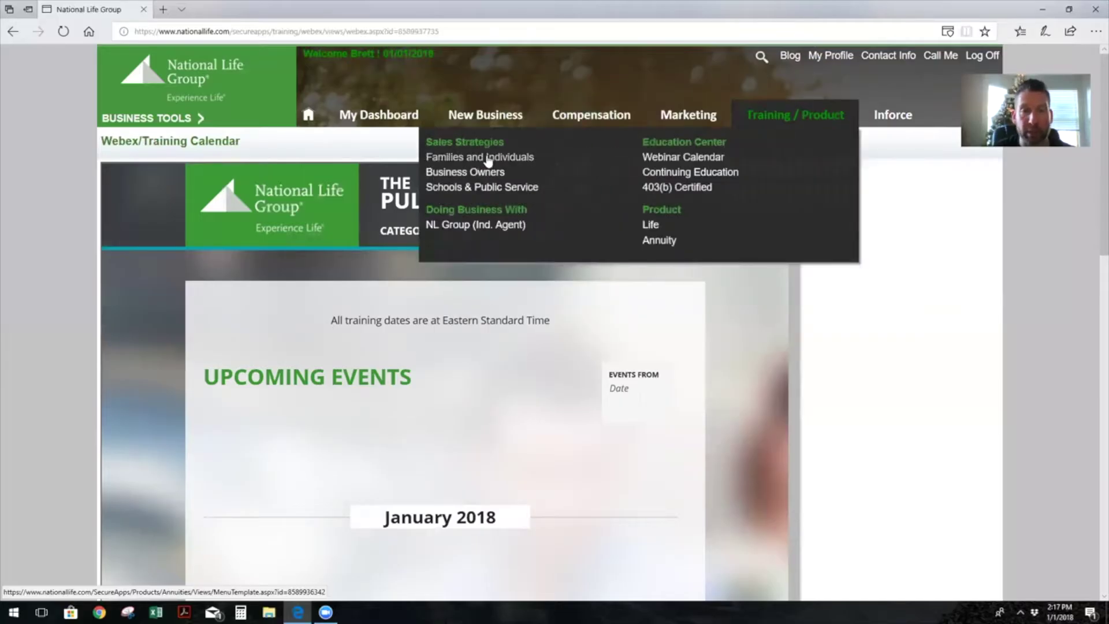
Look at the Individual Strategies' Tax-Free Retirement materials, then return to the nationallife.com home page
click(488, 161)
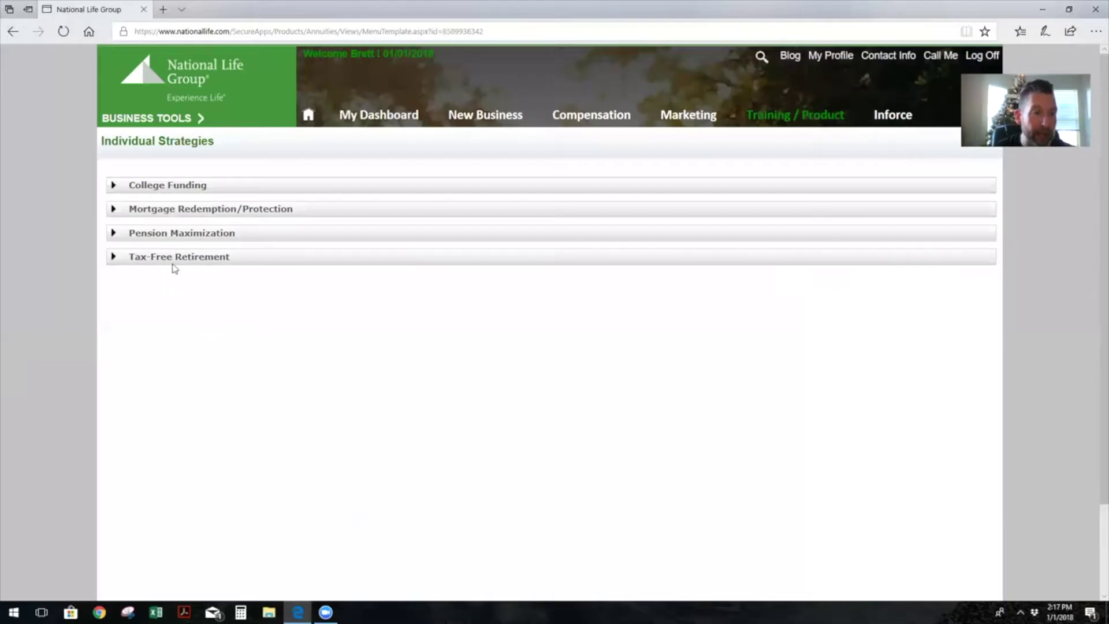
click(180, 259)
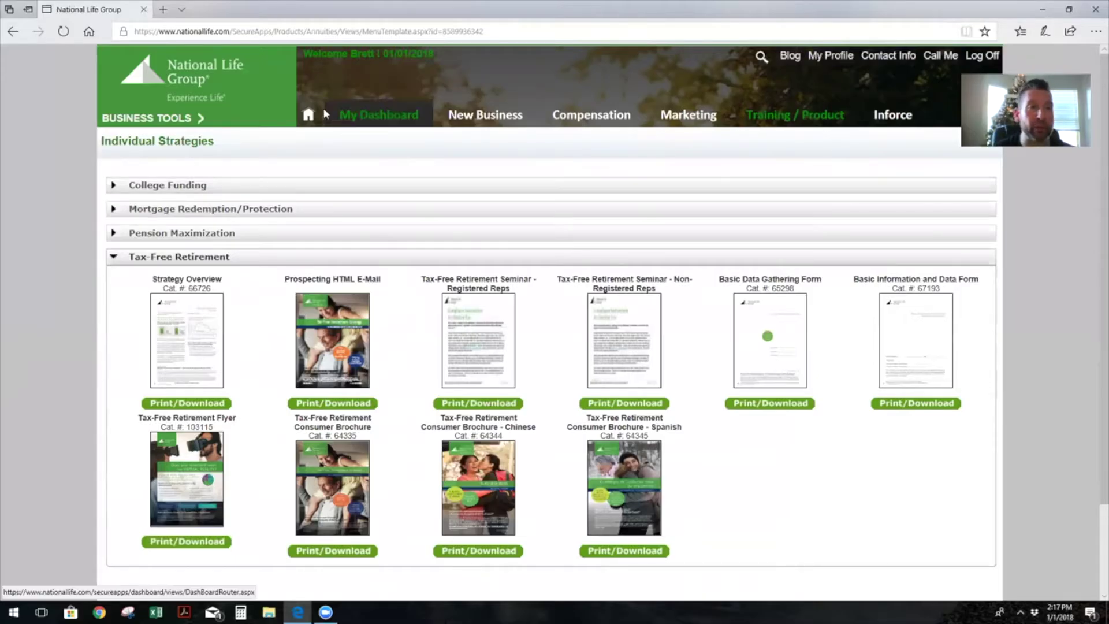
click(183, 94)
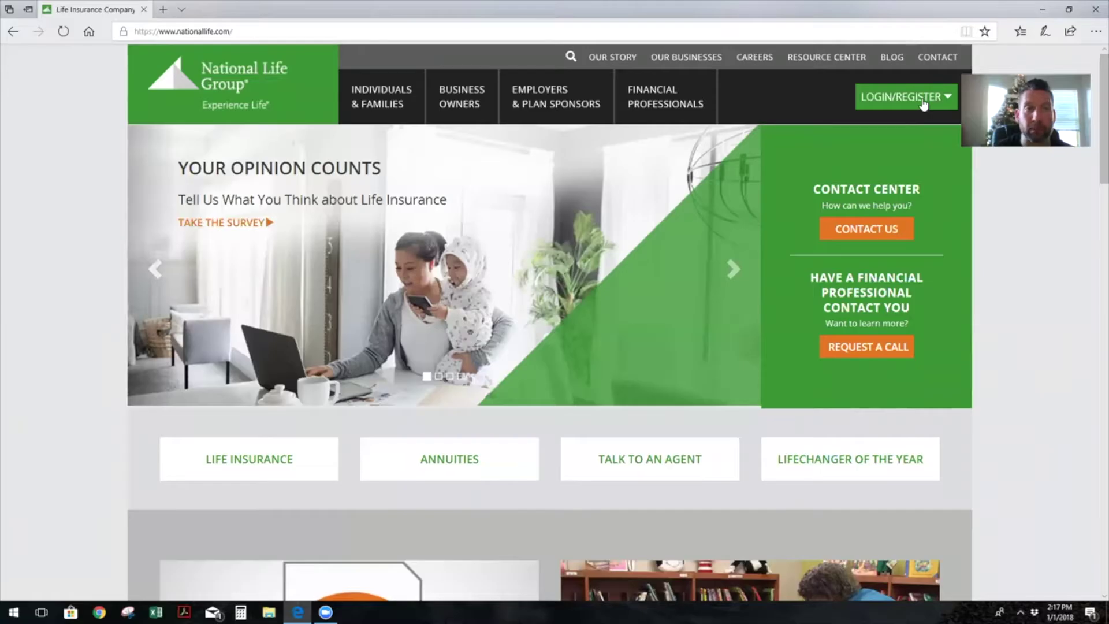
Log off, sign back in with the saved user name, and open Illustrations
click(923, 104)
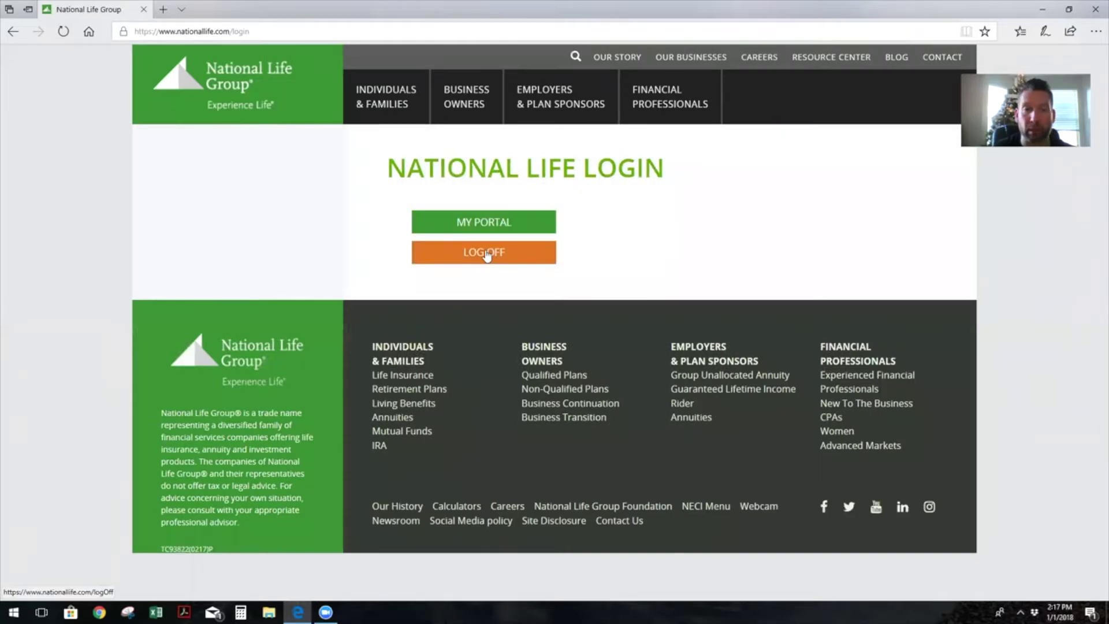
click(485, 255)
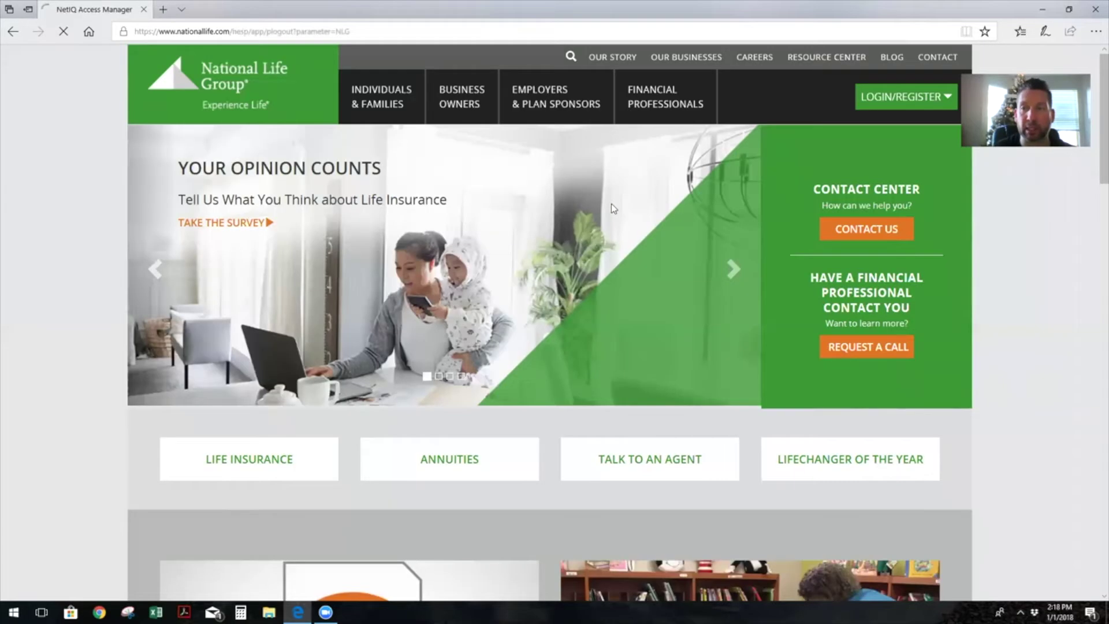
click(945, 98)
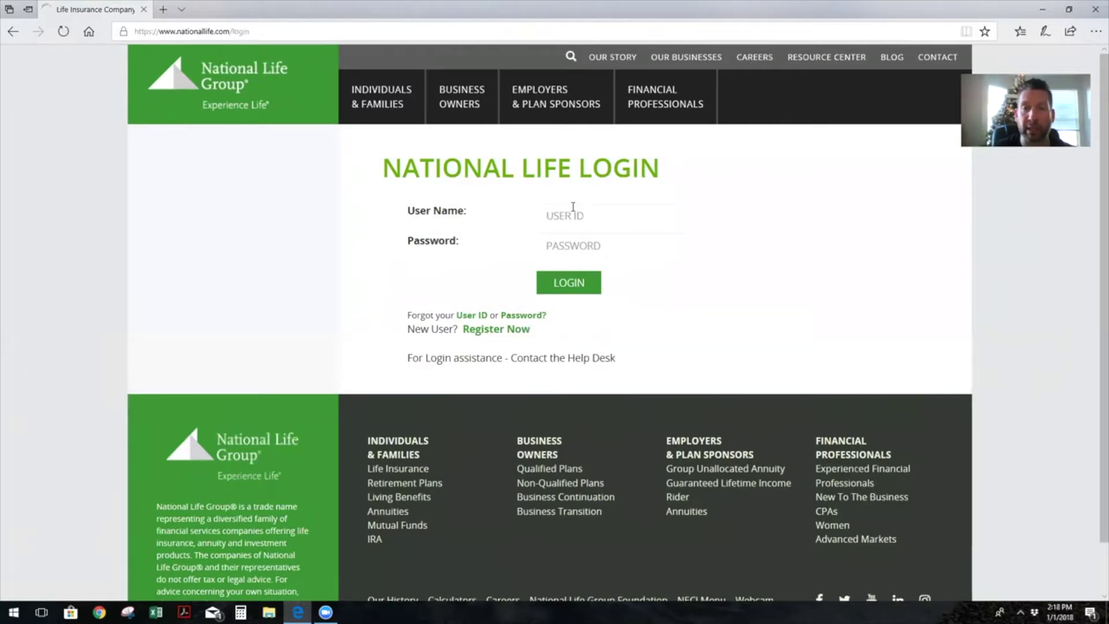
click(575, 214)
click(617, 243)
click(557, 284)
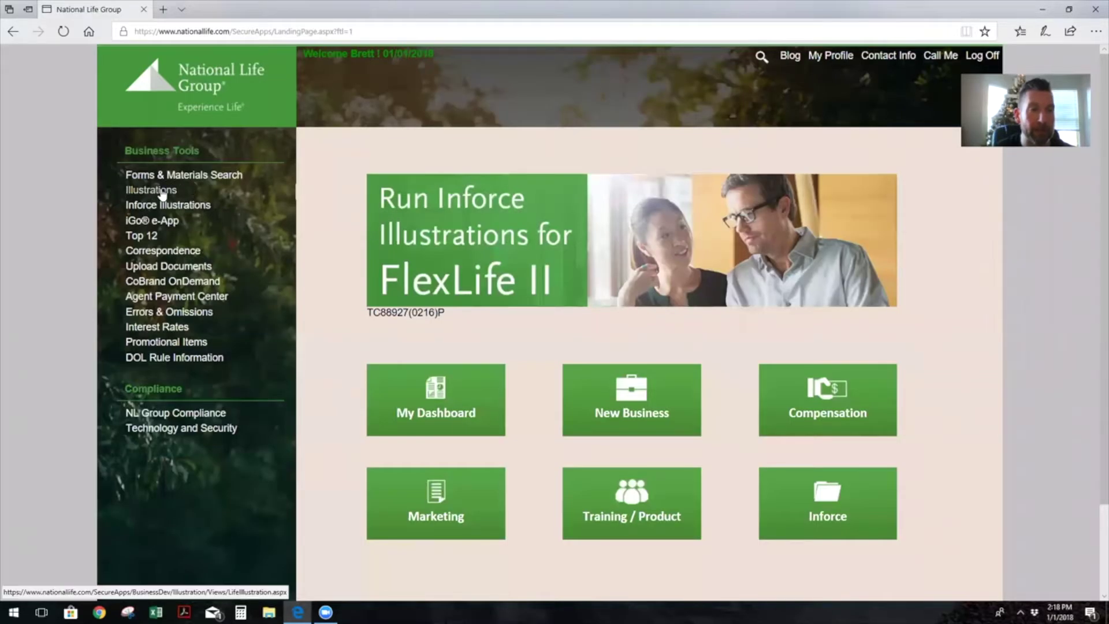
click(163, 194)
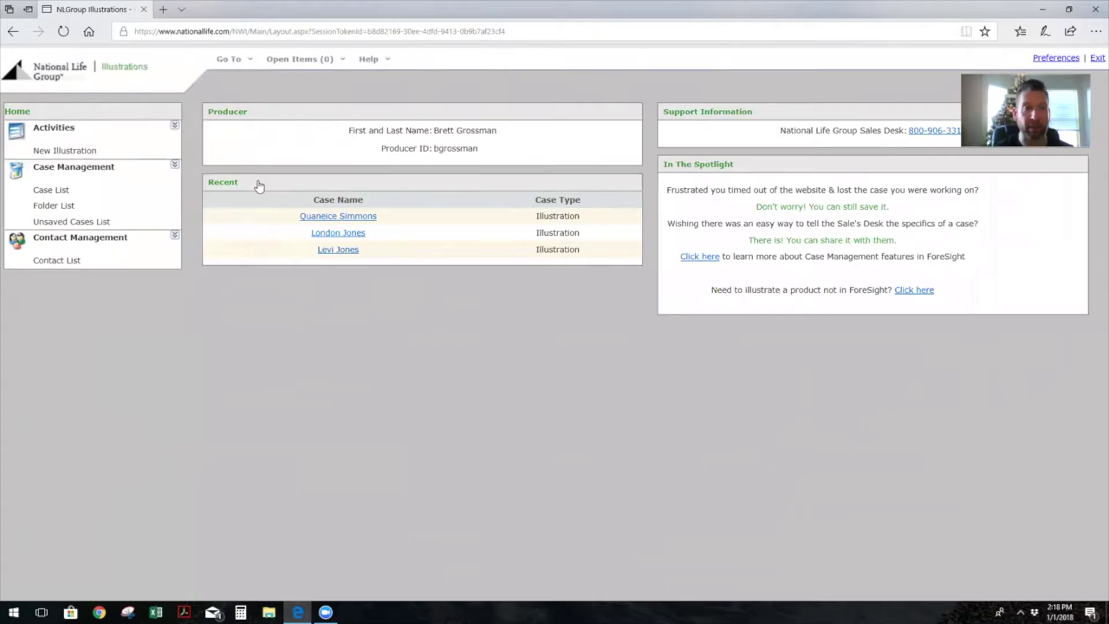
Start a new FlexLife II illustration for Pennsylvania
click(61, 151)
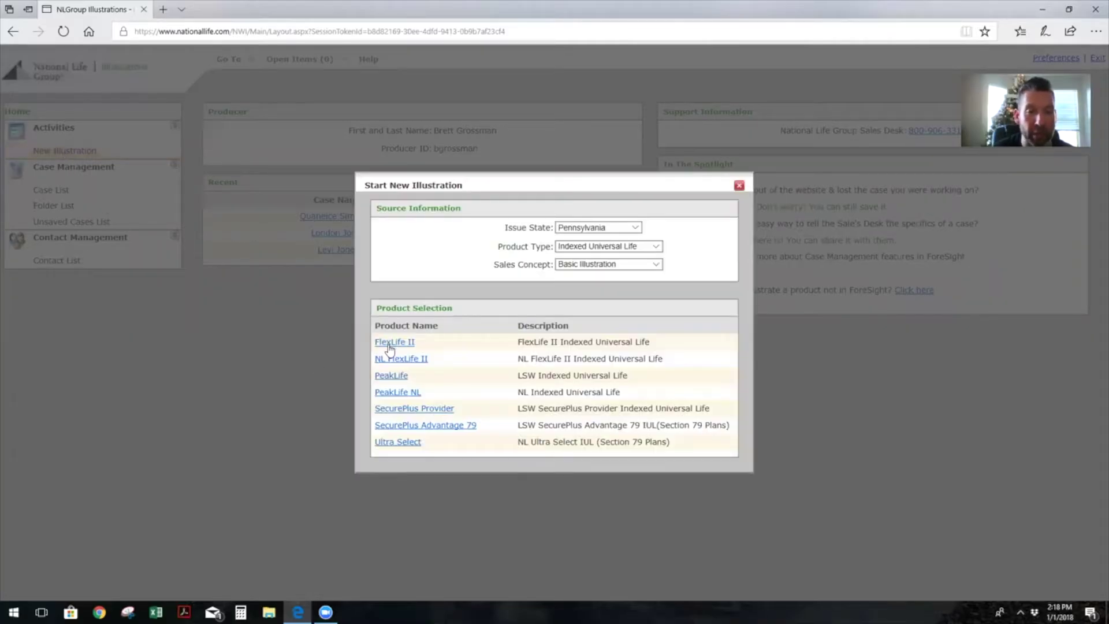
click(390, 343)
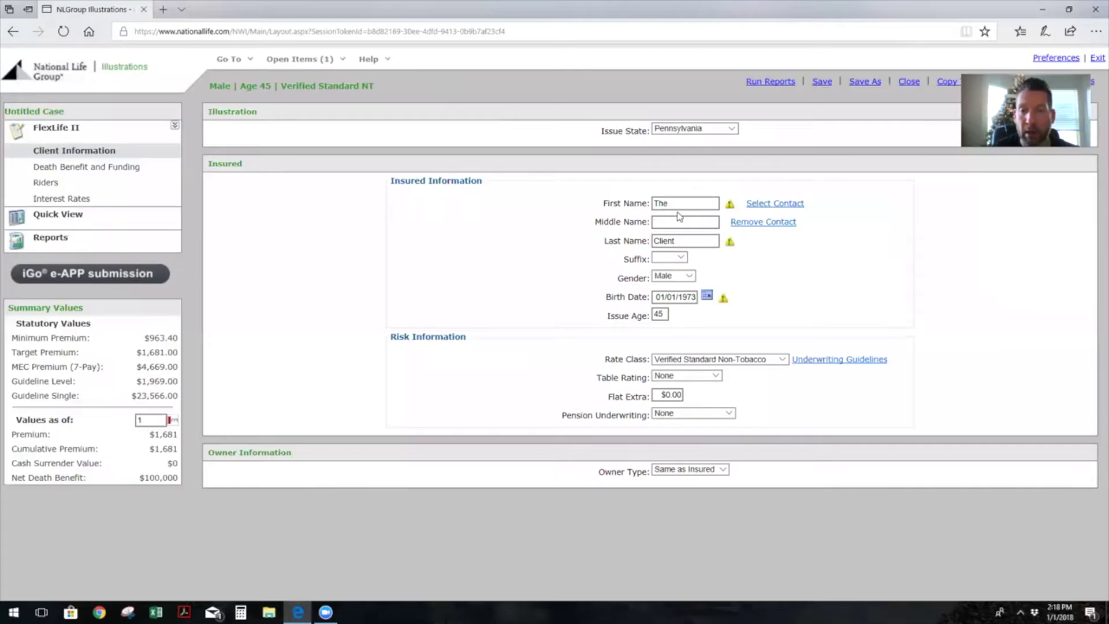
Enter the insured's first and last name and set the birth year to 1979, giving issue age 39
double_click(675, 204)
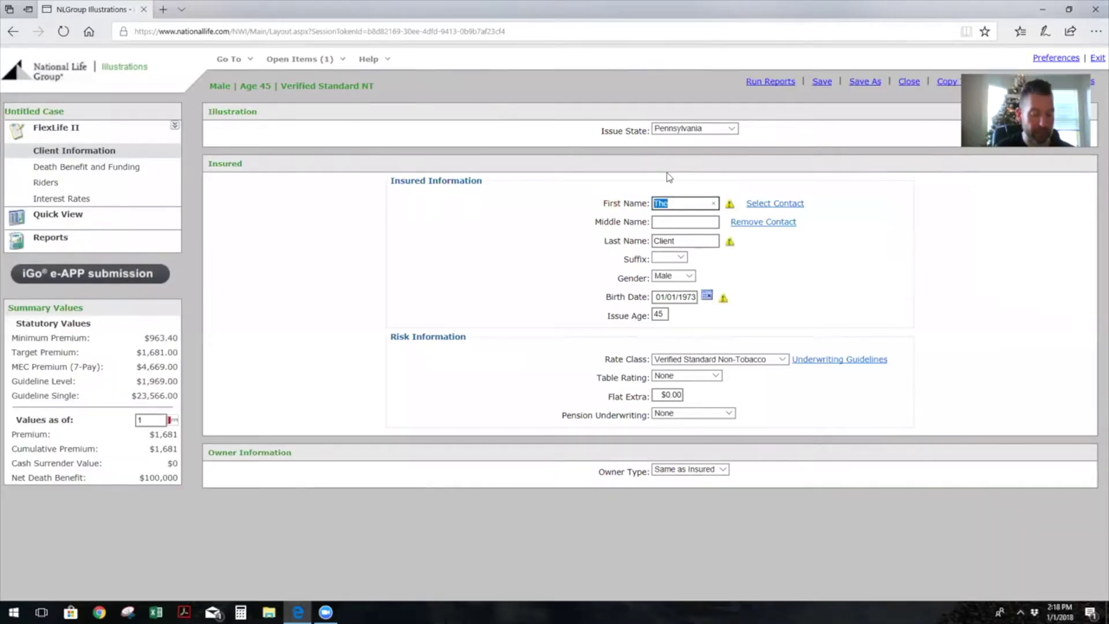
text(Sam)
key(Tab)
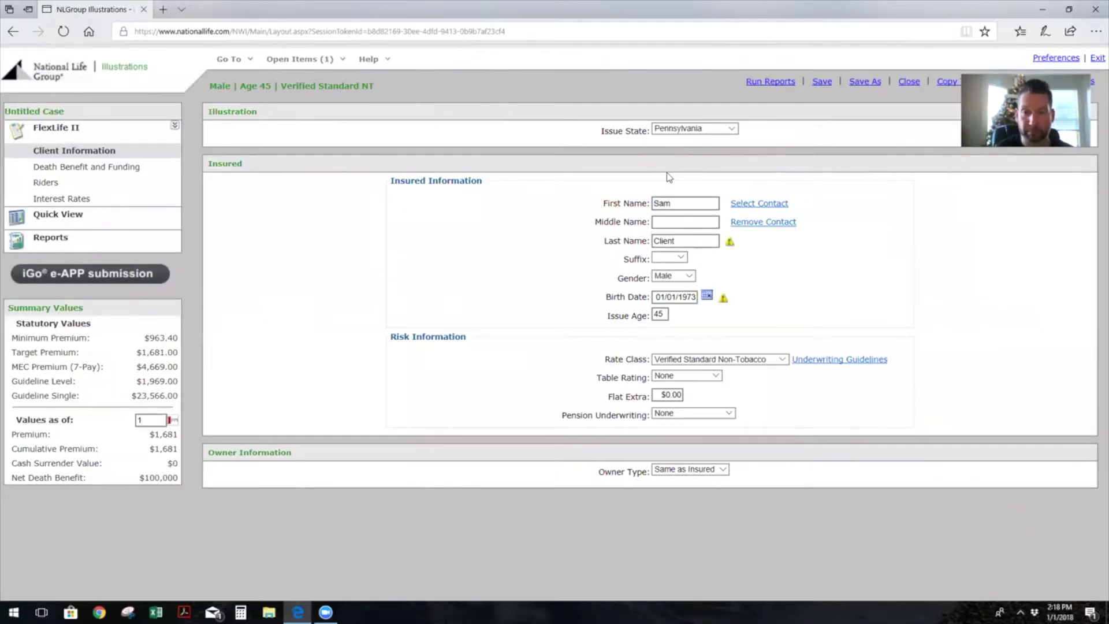
key(Tab)
text(Smith)
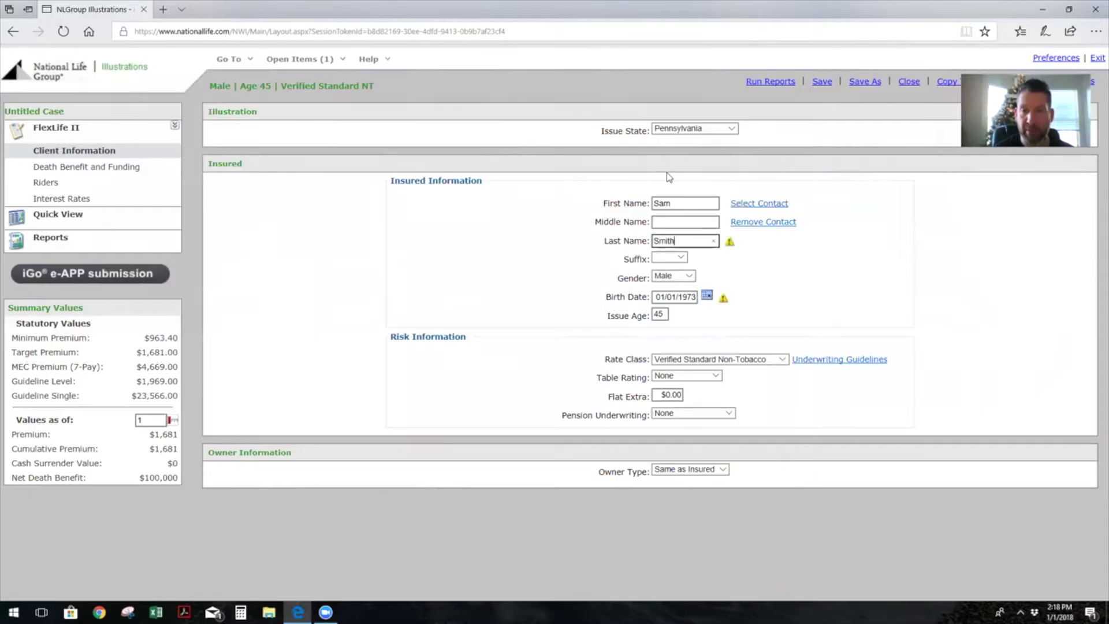
click(694, 296)
click(694, 296)
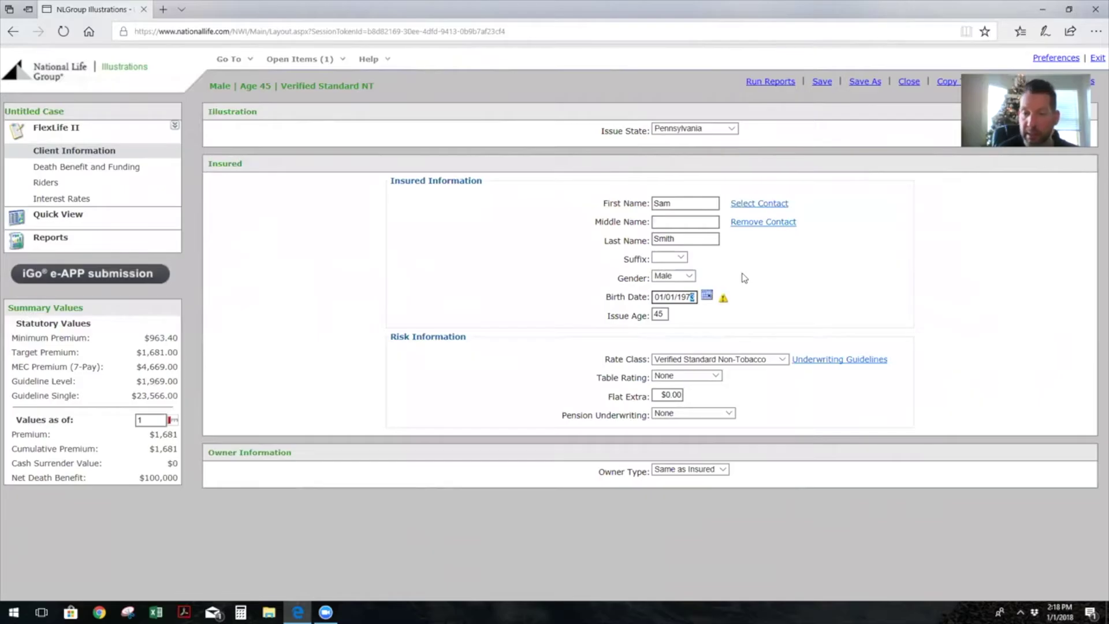
text(9)
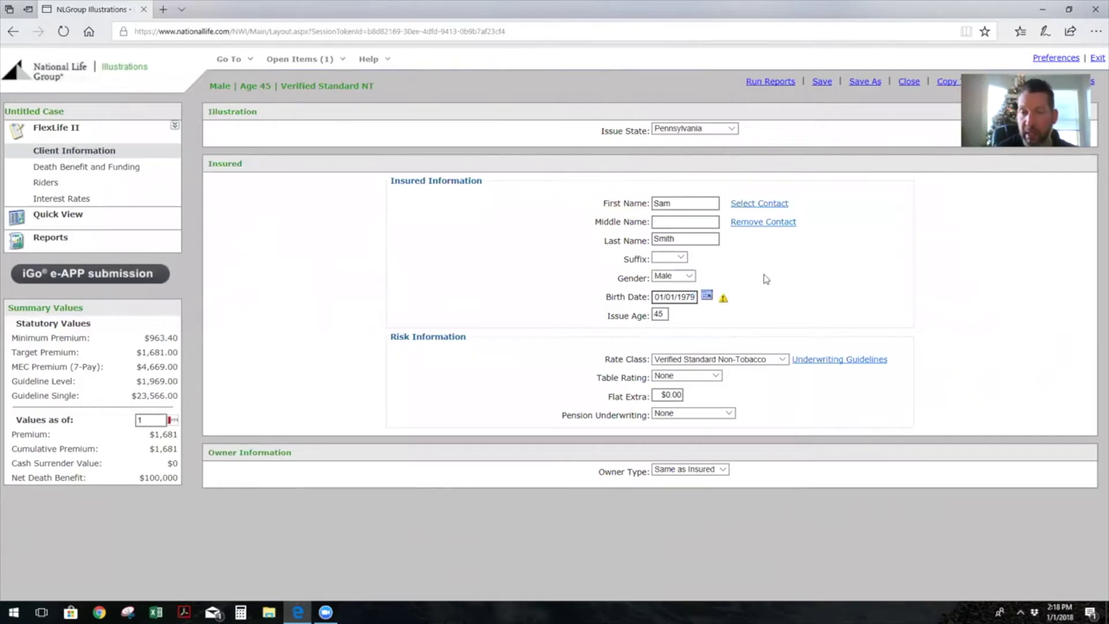
click(767, 280)
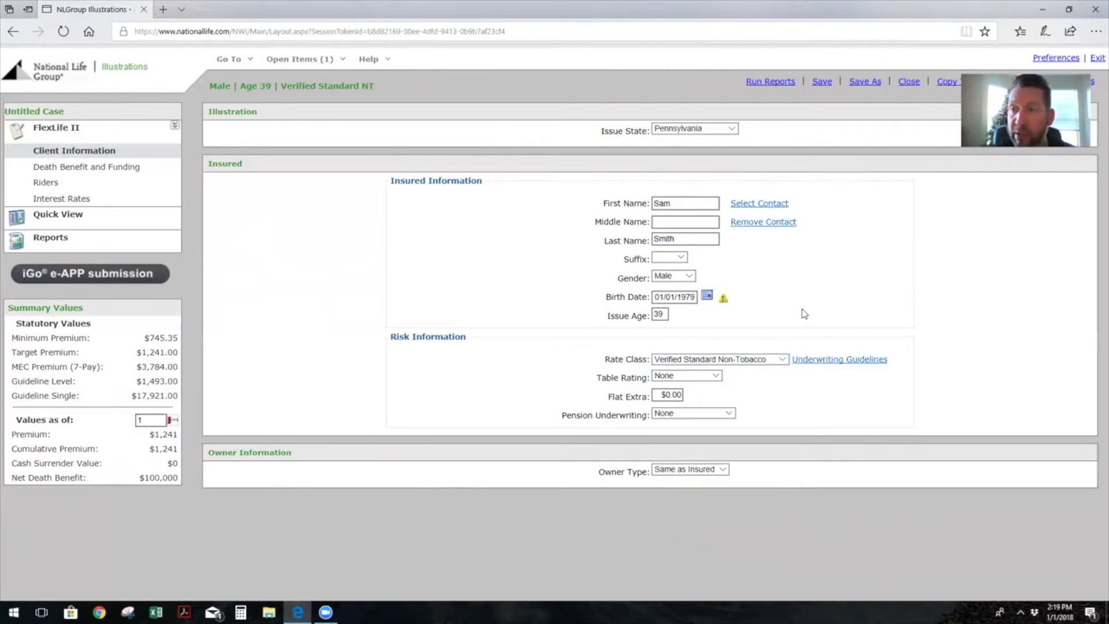
click(784, 361)
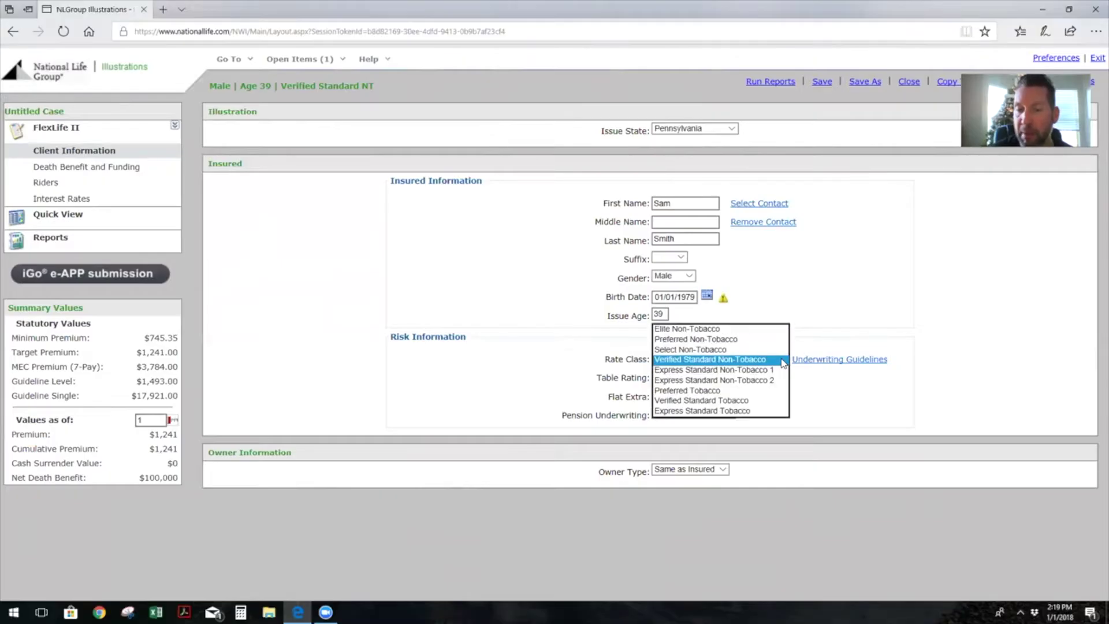
click(784, 360)
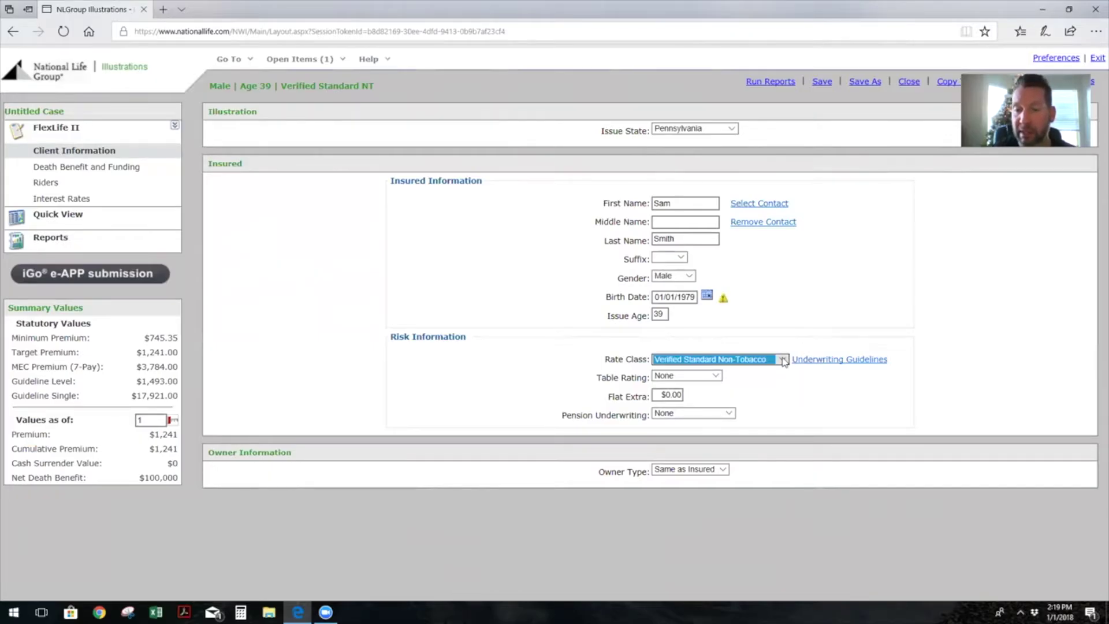
click(784, 360)
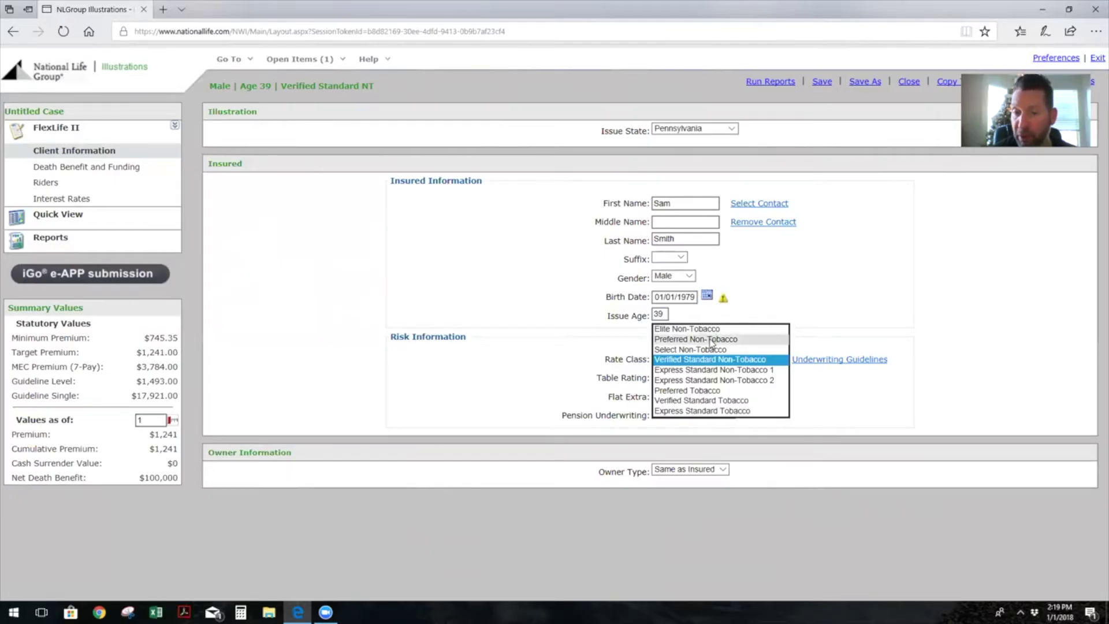
click(856, 274)
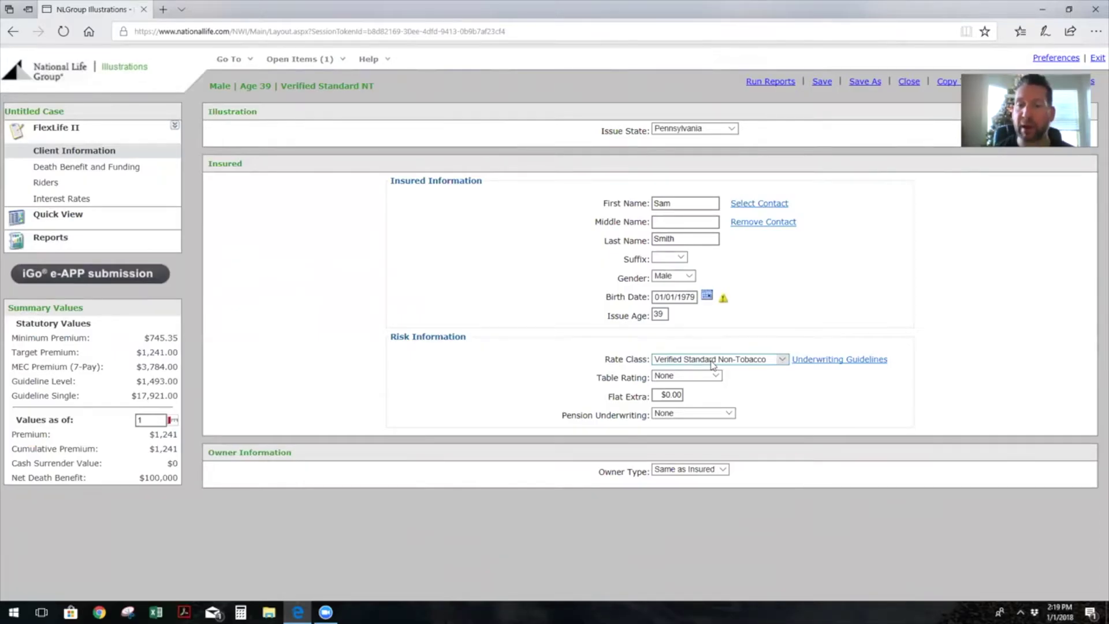
click(781, 360)
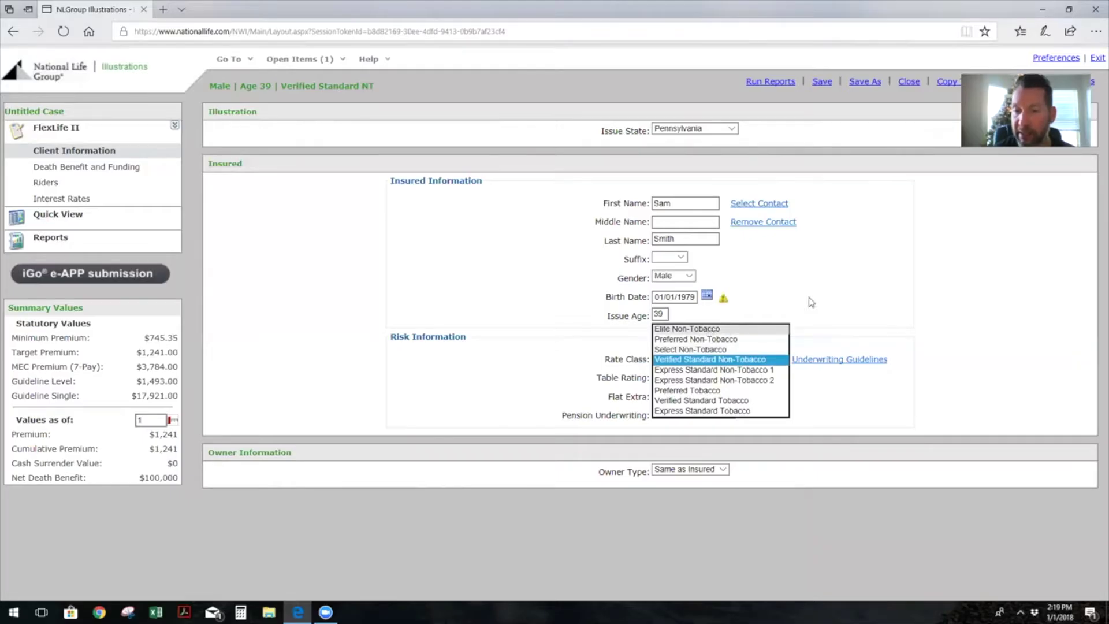
click(837, 290)
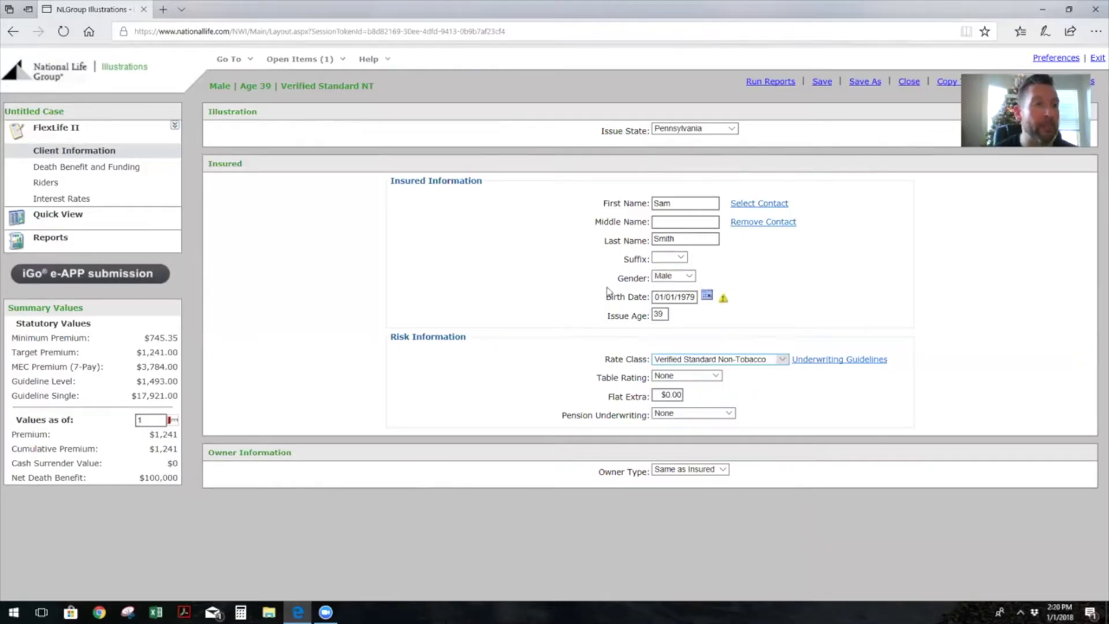
On Death Benefit and Funding, try MEC Avoidance Yes - Adjust Face, then revert to None
click(96, 173)
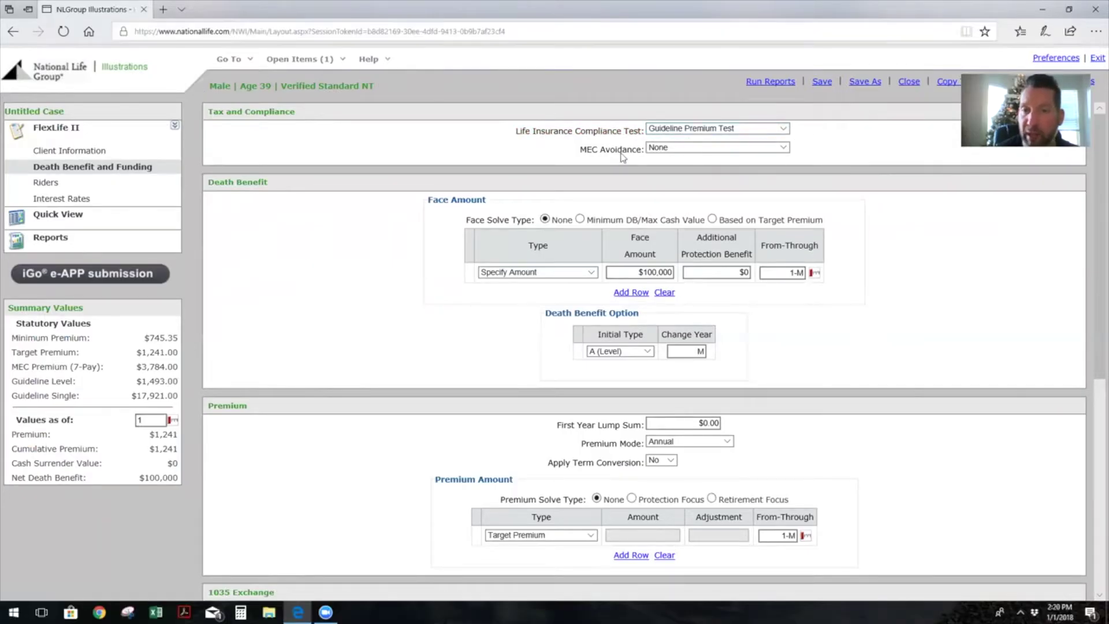
click(786, 152)
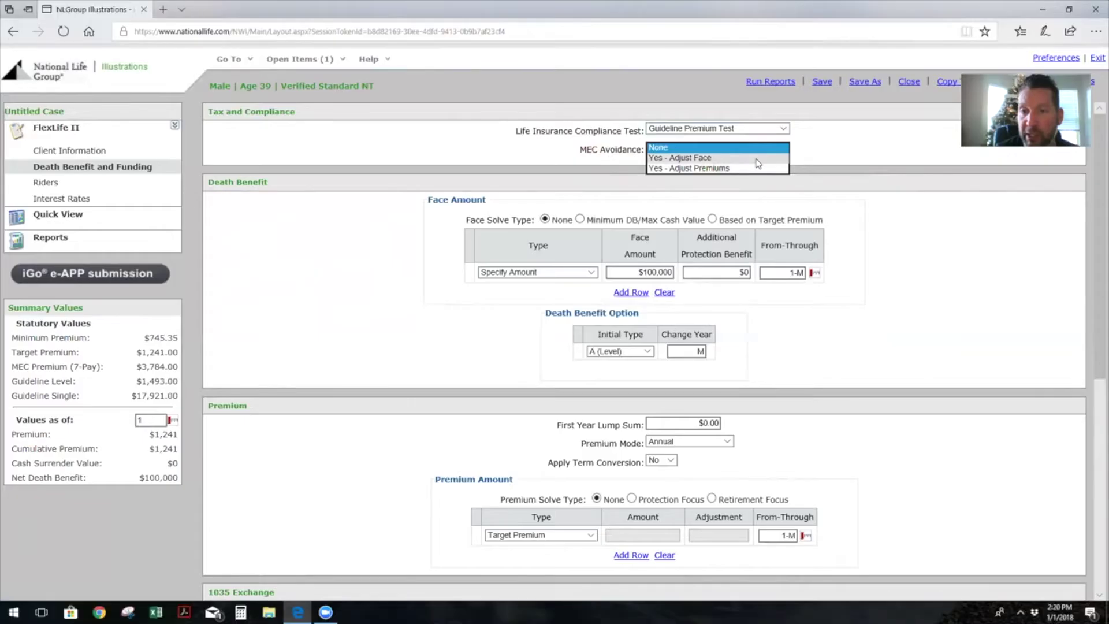
click(757, 160)
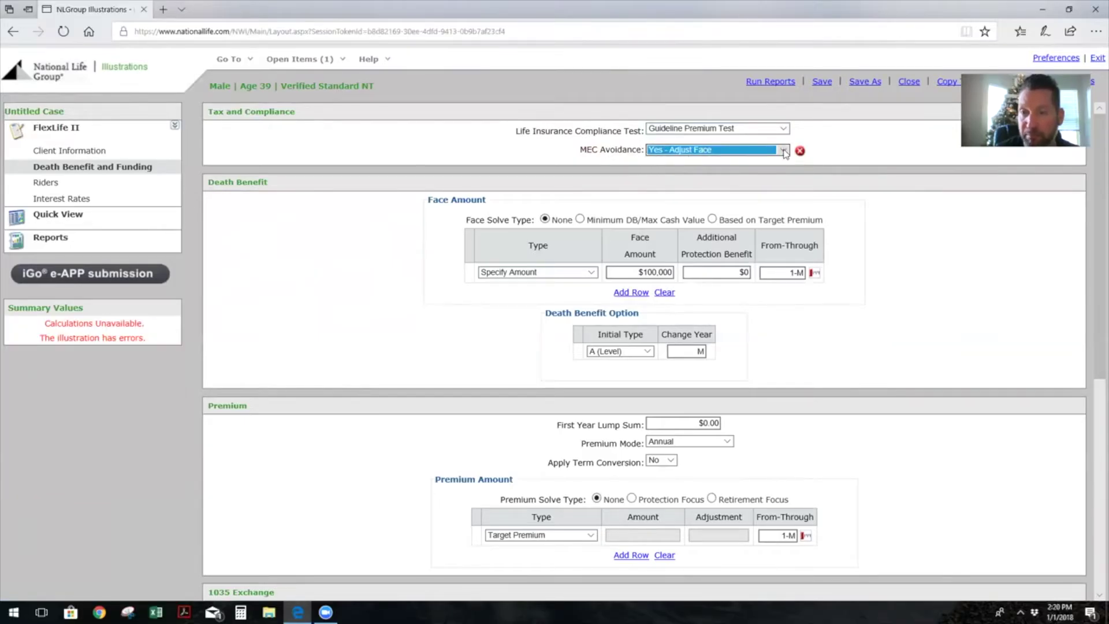
click(786, 152)
click(774, 140)
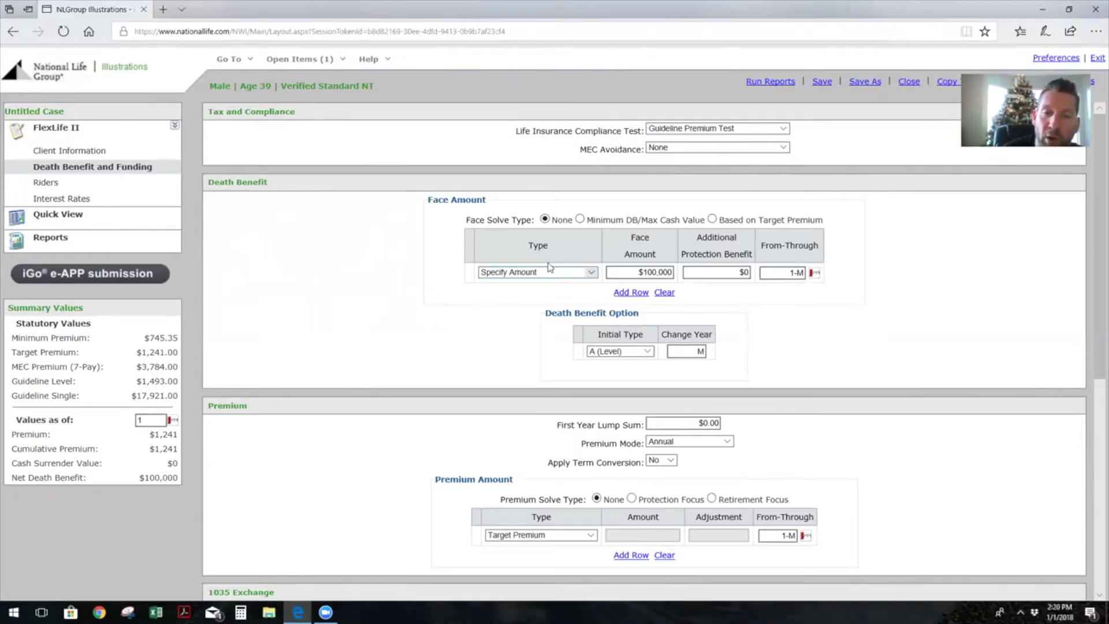
Solve face for Minimum DB/Max Cash Value and keep death benefit option A (Level) after trying B
click(580, 219)
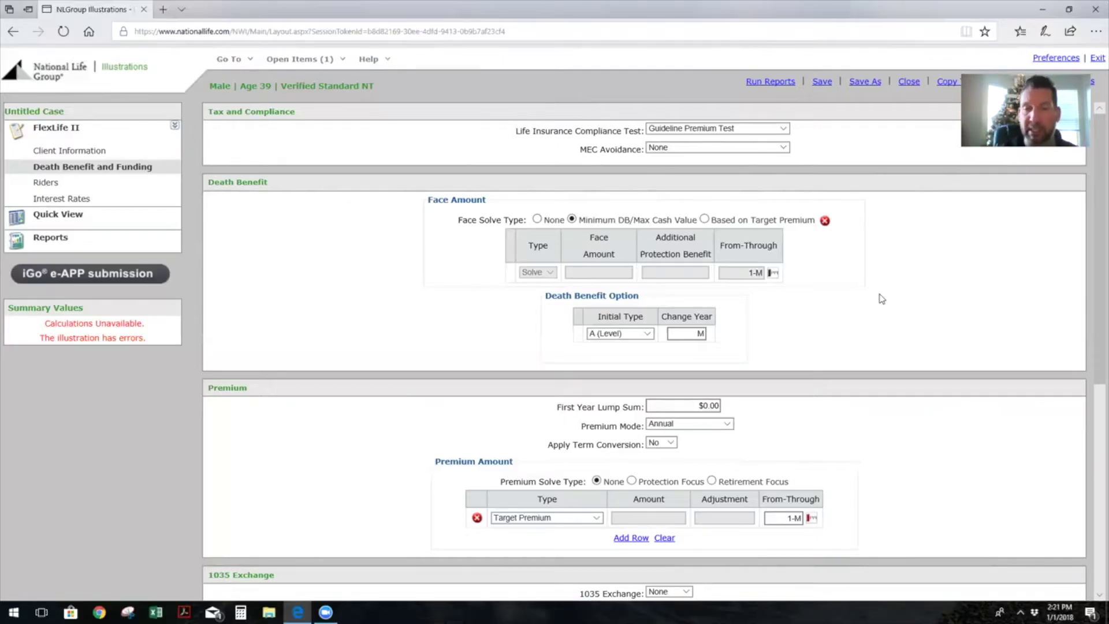
click(649, 334)
click(636, 344)
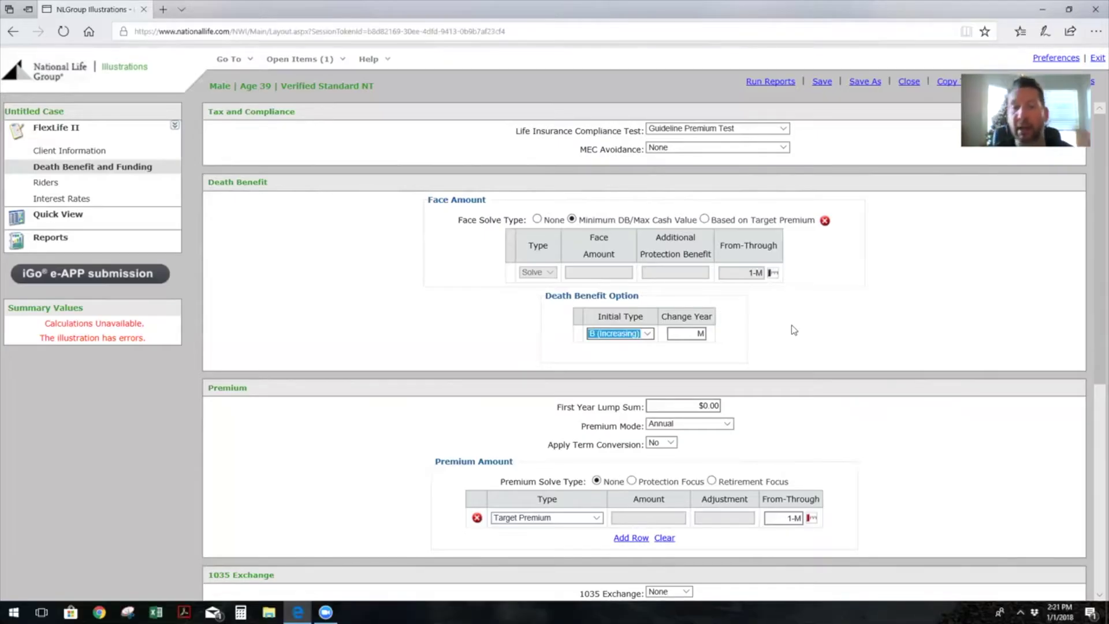
click(648, 334)
click(617, 322)
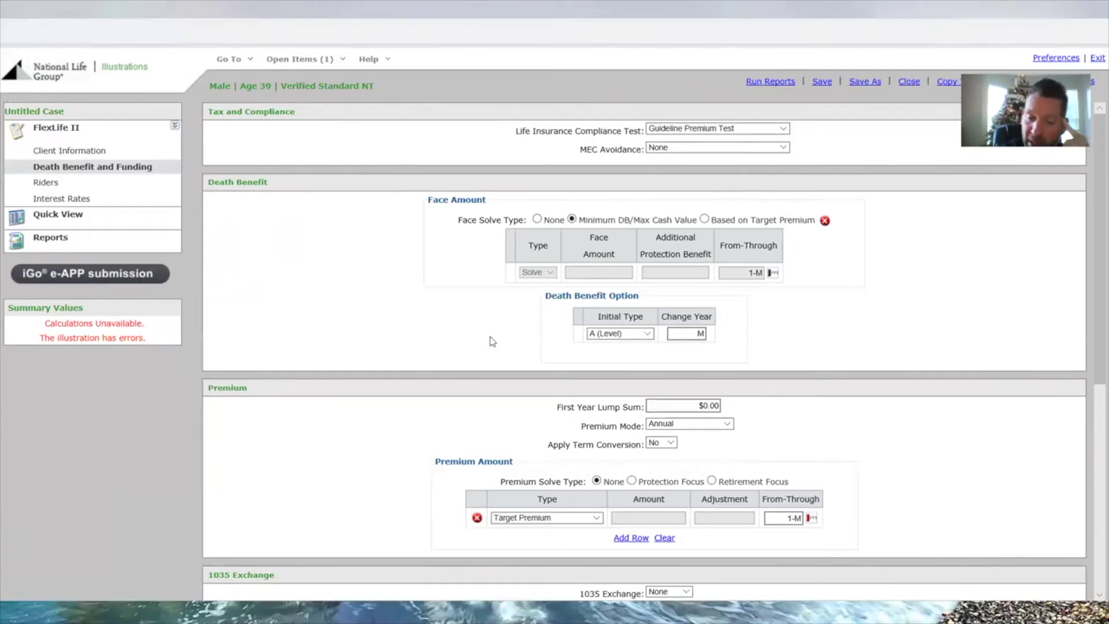
scroll(471, 341, down, 2)
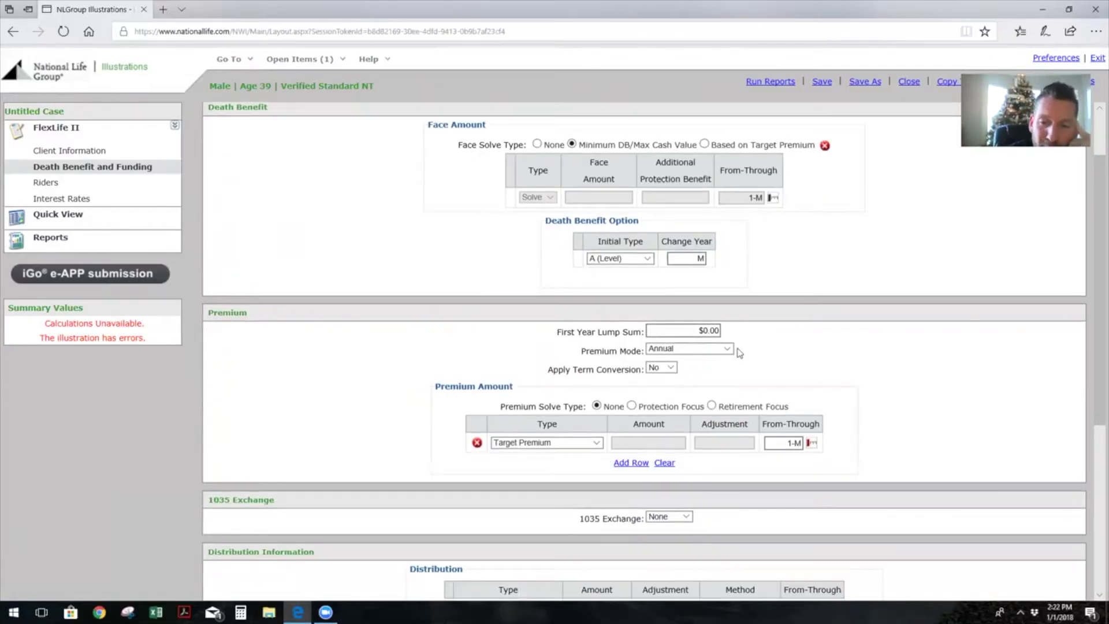
Change the premium mode from Annual to Monthly (EFT)
click(729, 349)
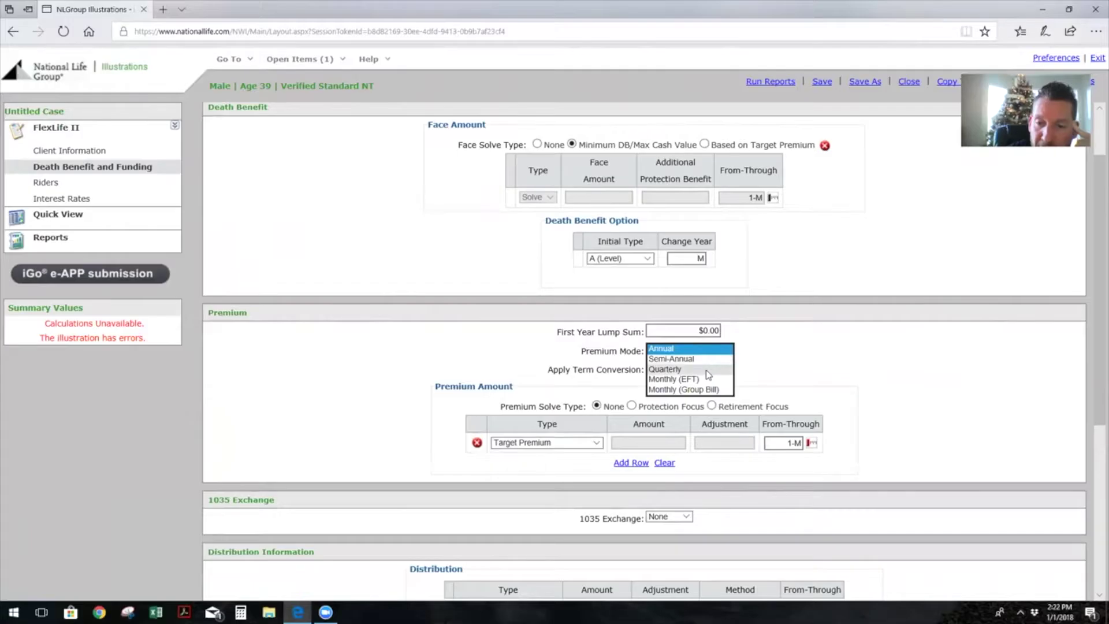
click(705, 379)
click(884, 356)
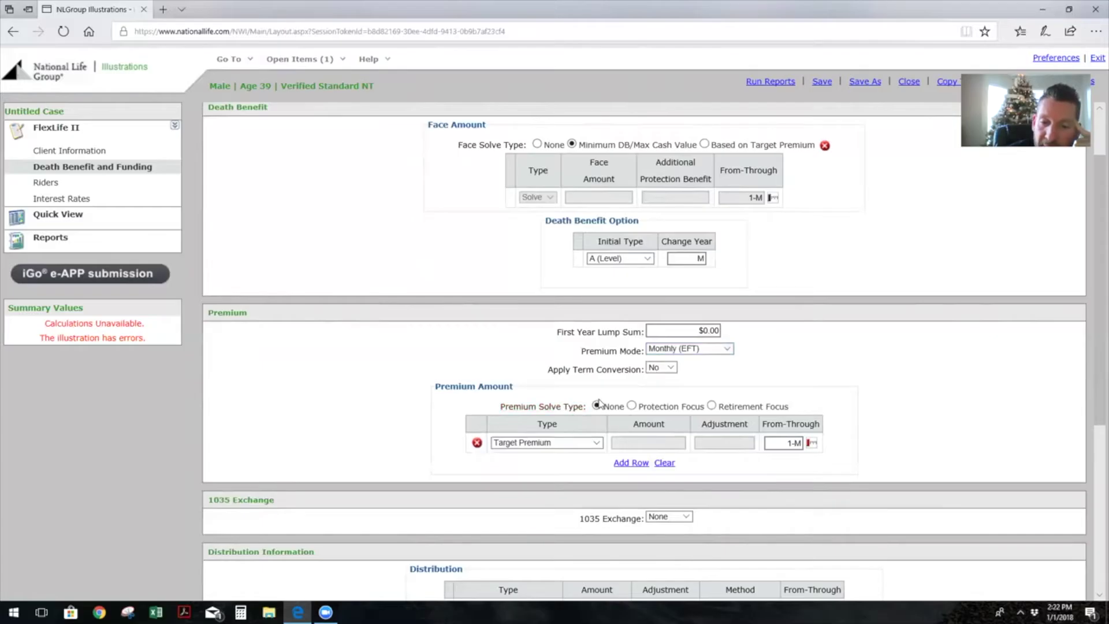
click(597, 443)
Set the premium to a specified amount of $500.00 instead of 1500.00
scroll(578, 445, up, 2)
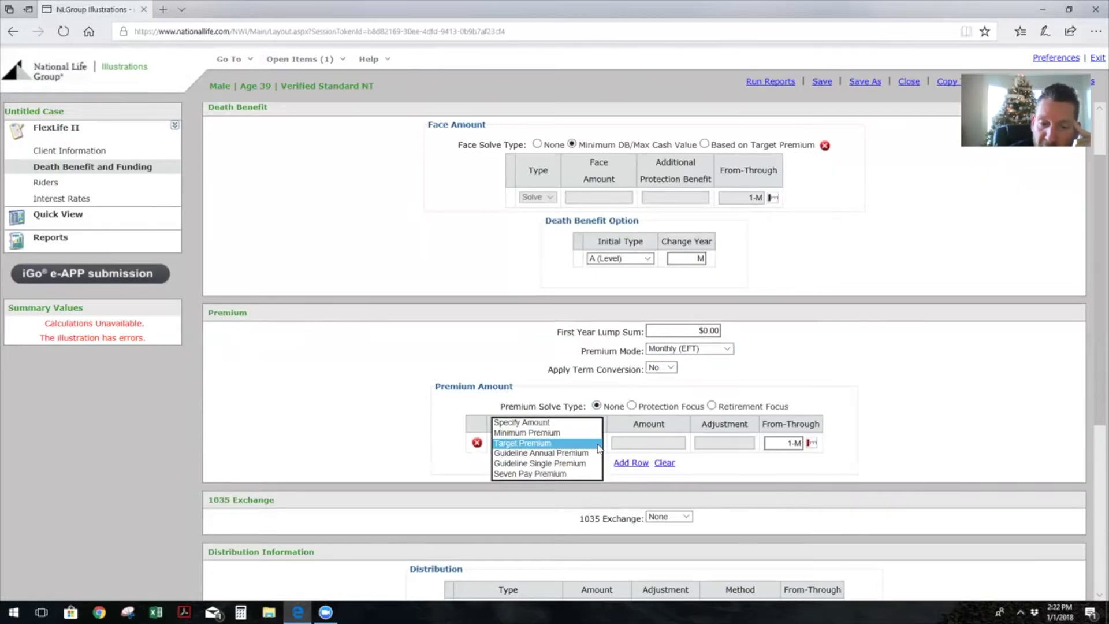
click(555, 433)
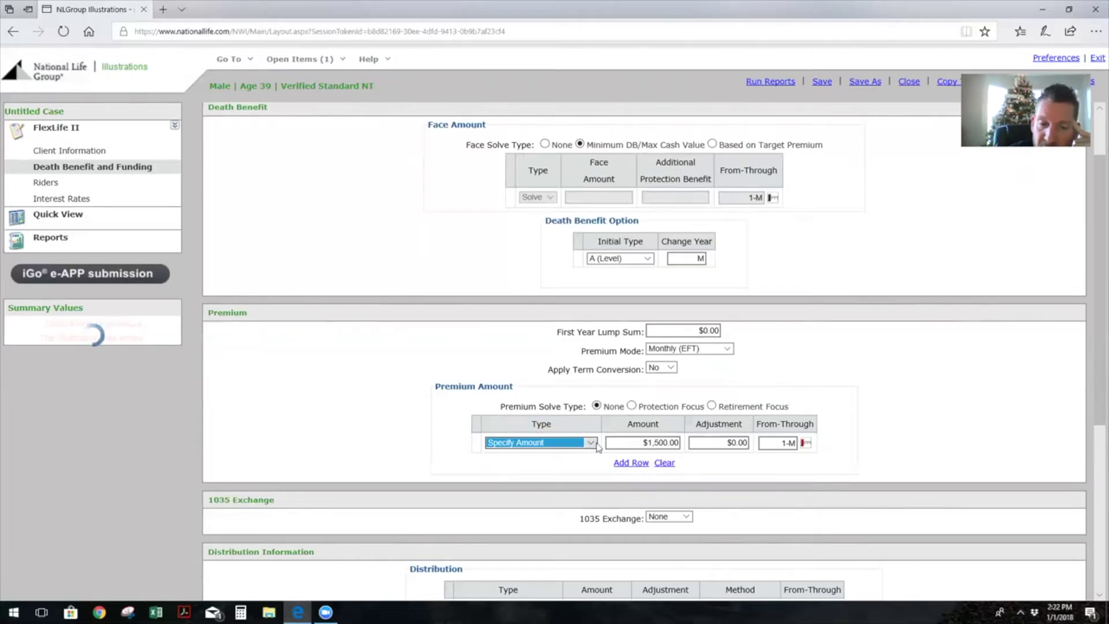
click(641, 442)
drag(640, 442, 645, 442)
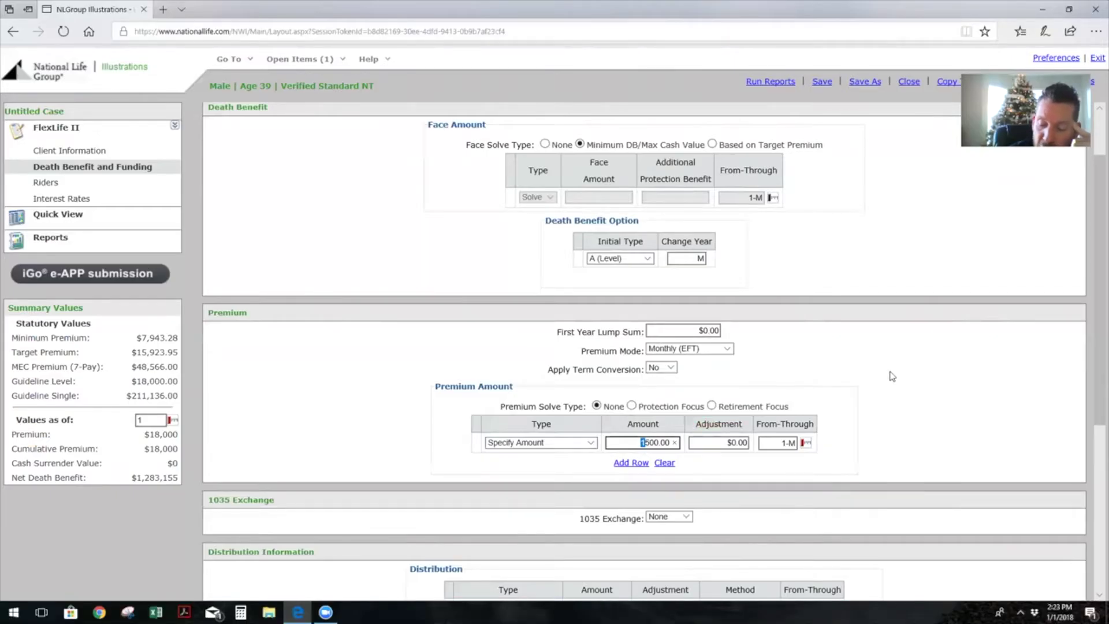
key(BackSpace)
click(909, 390)
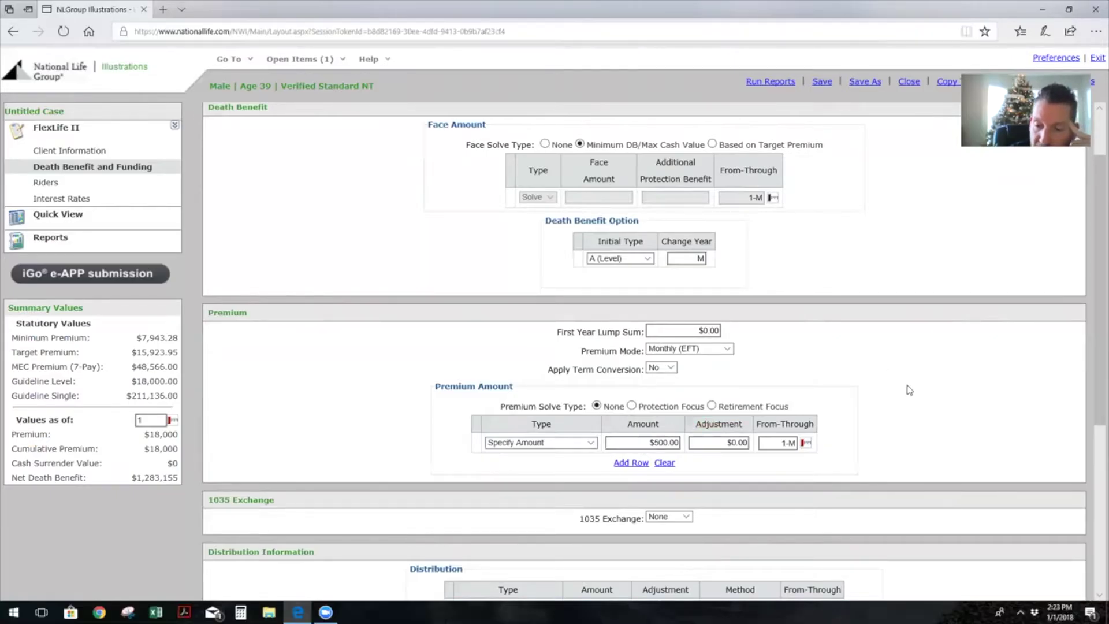
Change the premium period from 1-M to 1-A60, running through age 60
click(790, 443)
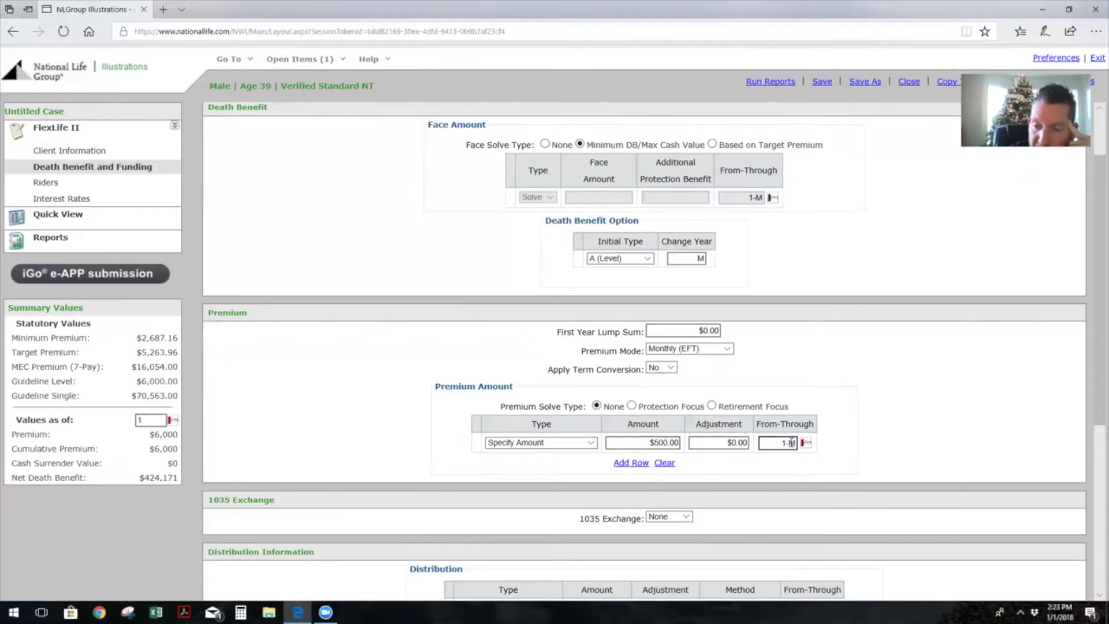
double_click(791, 444)
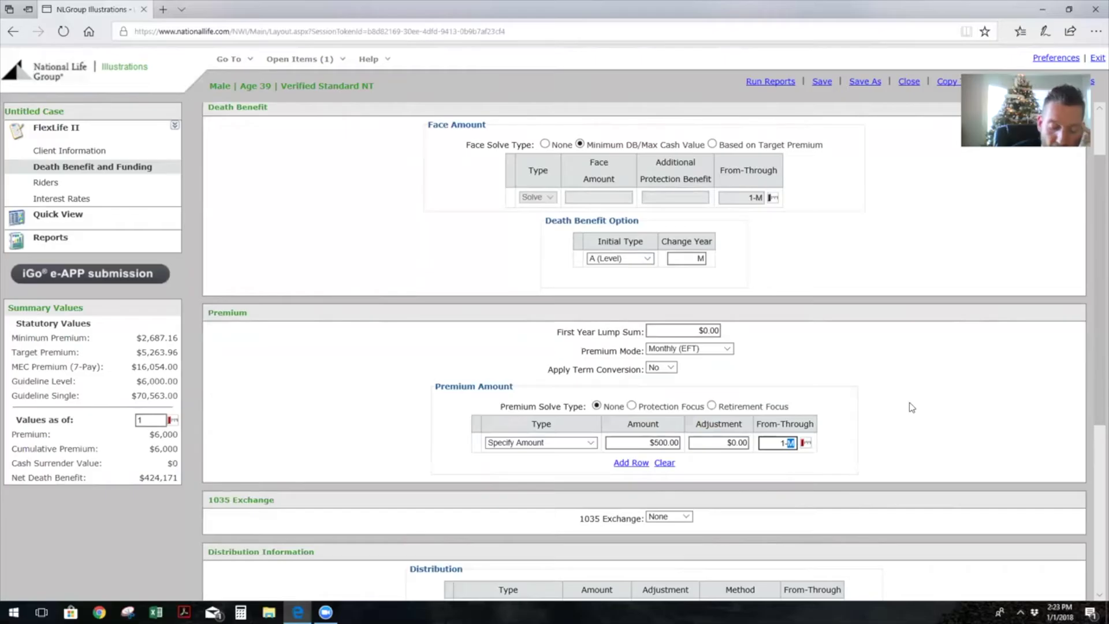
text(a)
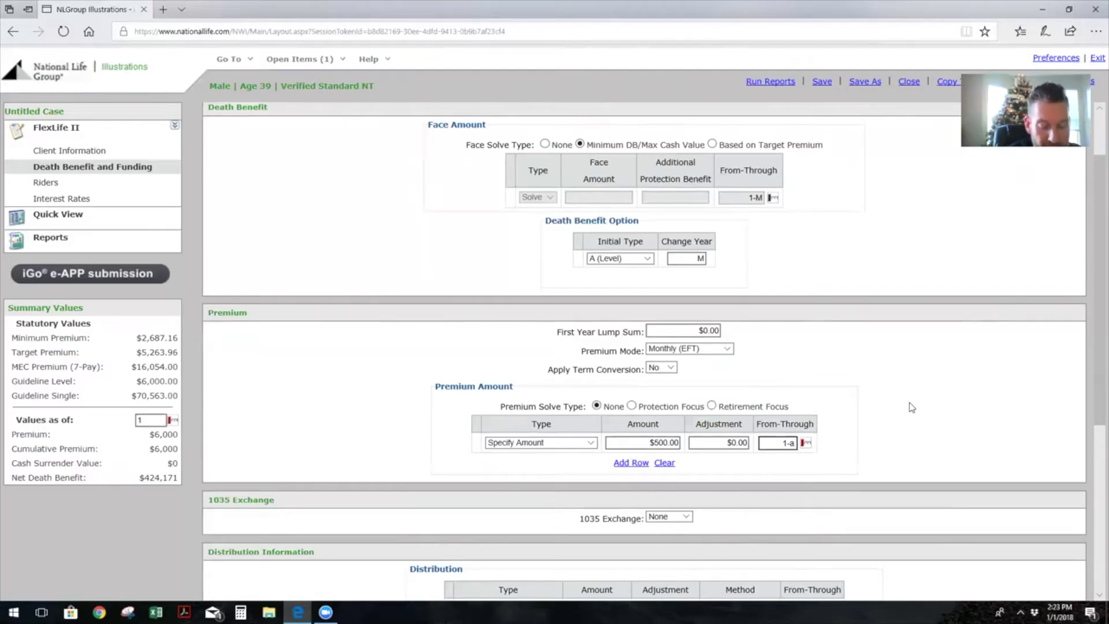
text(60)
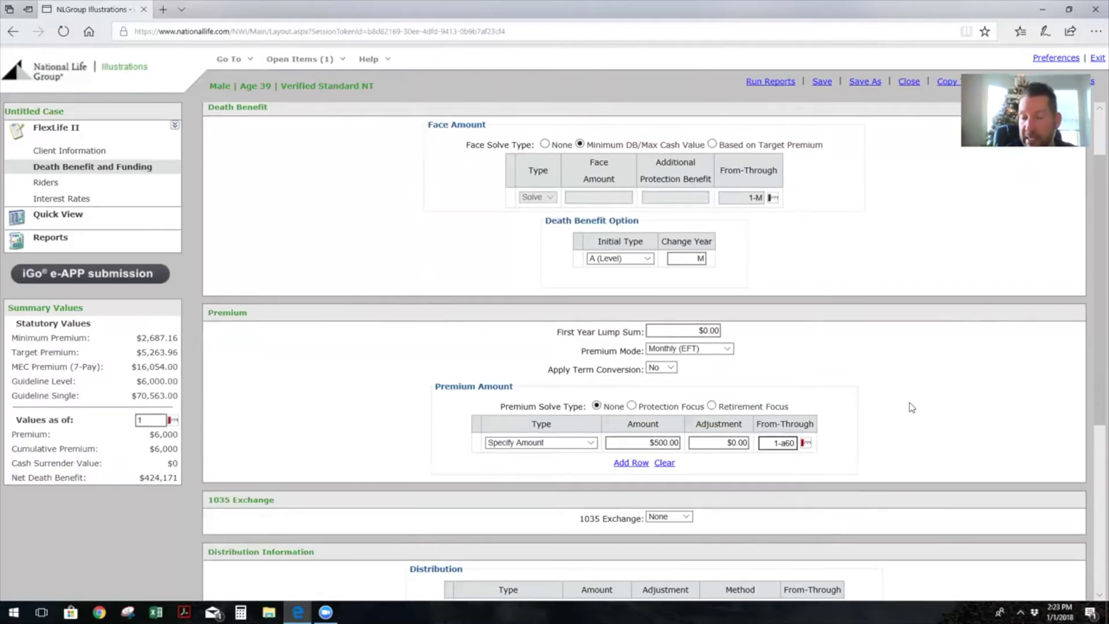
click(928, 402)
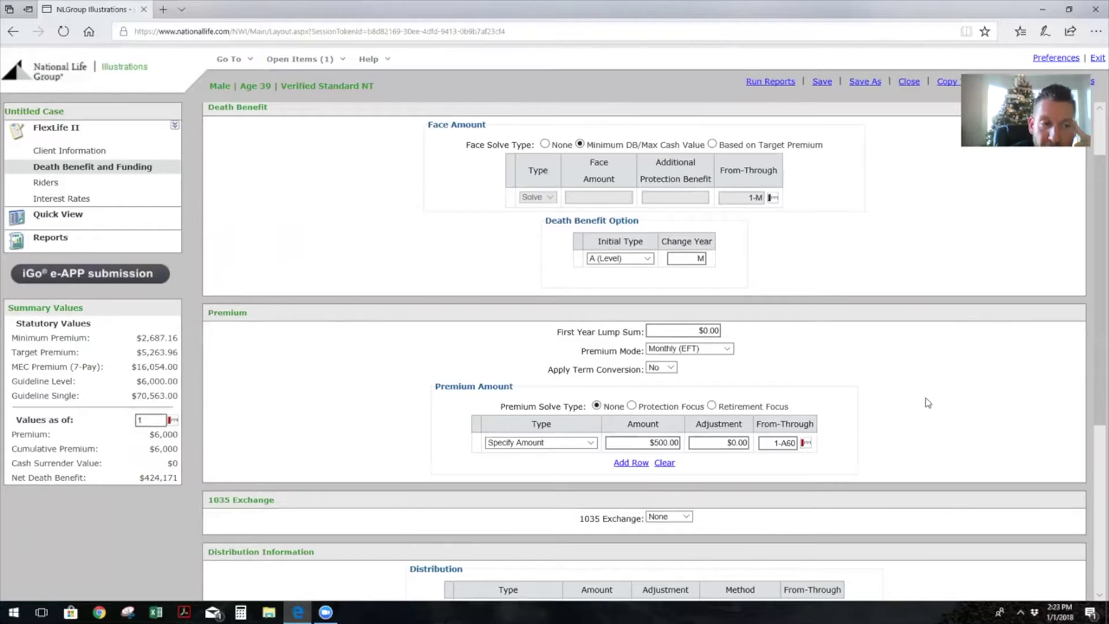
In Quick View, point out the $424,171 year-1 death benefit and $222,055 surrender value at age 60
click(64, 217)
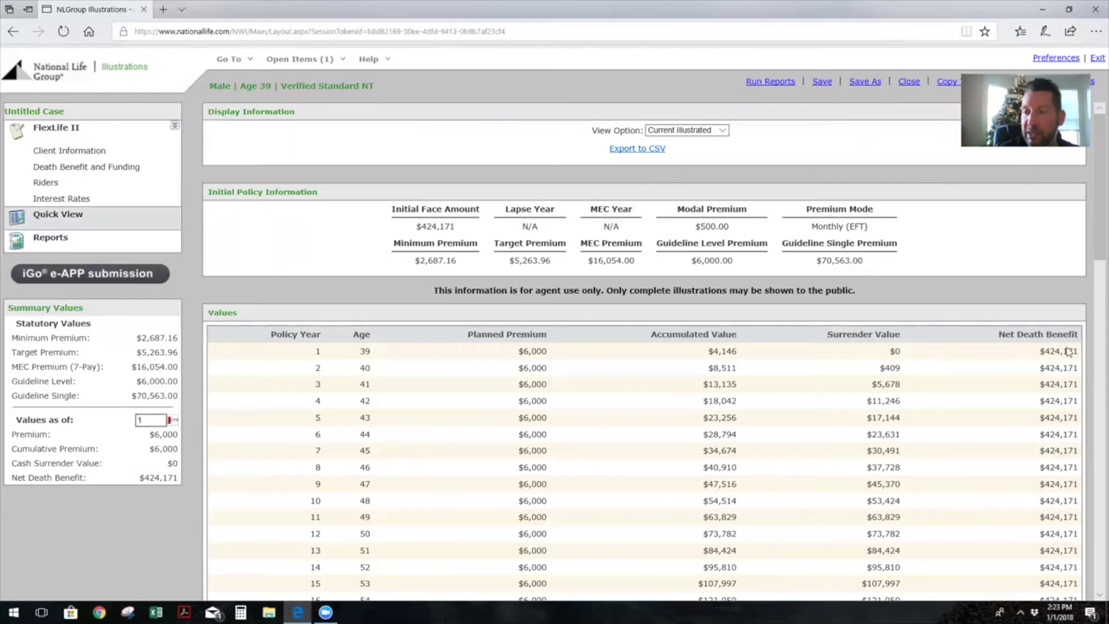
drag(1040, 352, 1076, 354)
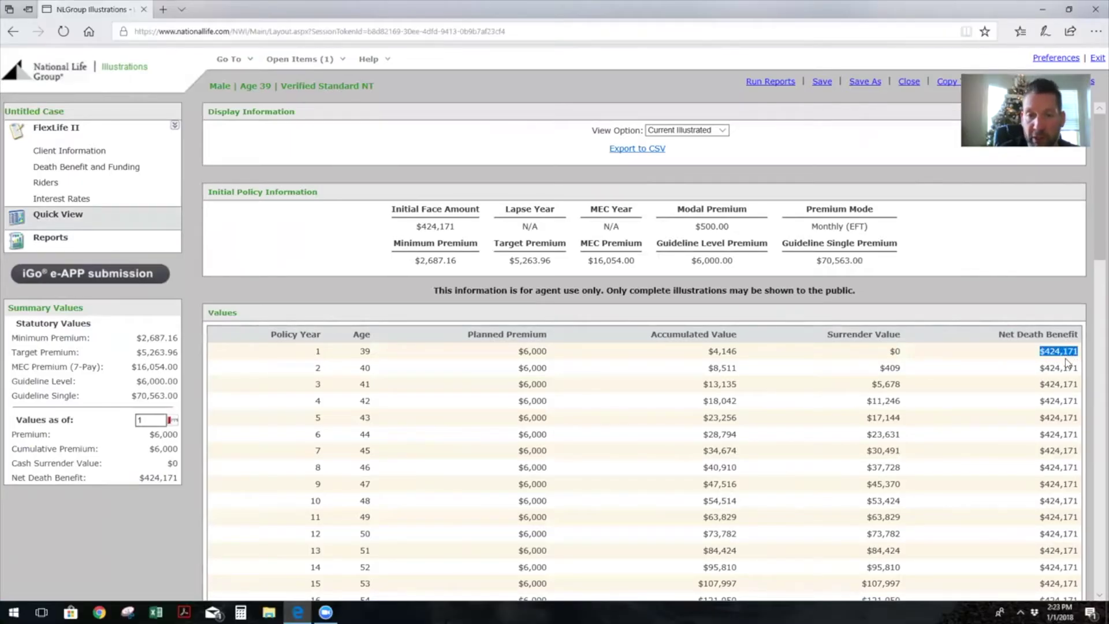
click(1068, 364)
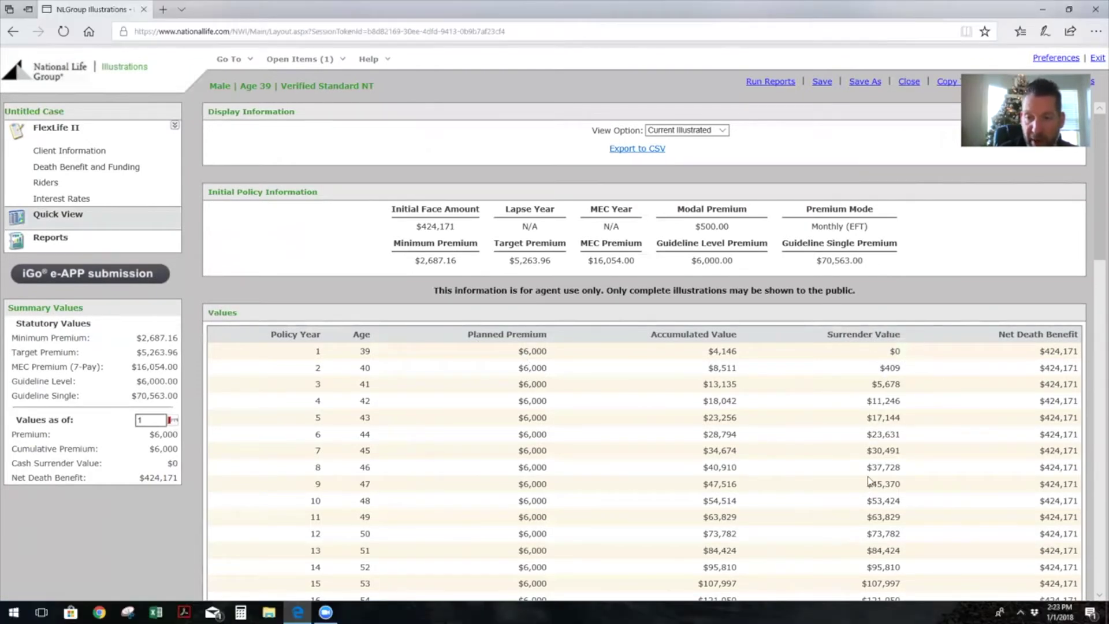
scroll(905, 437, down, 4)
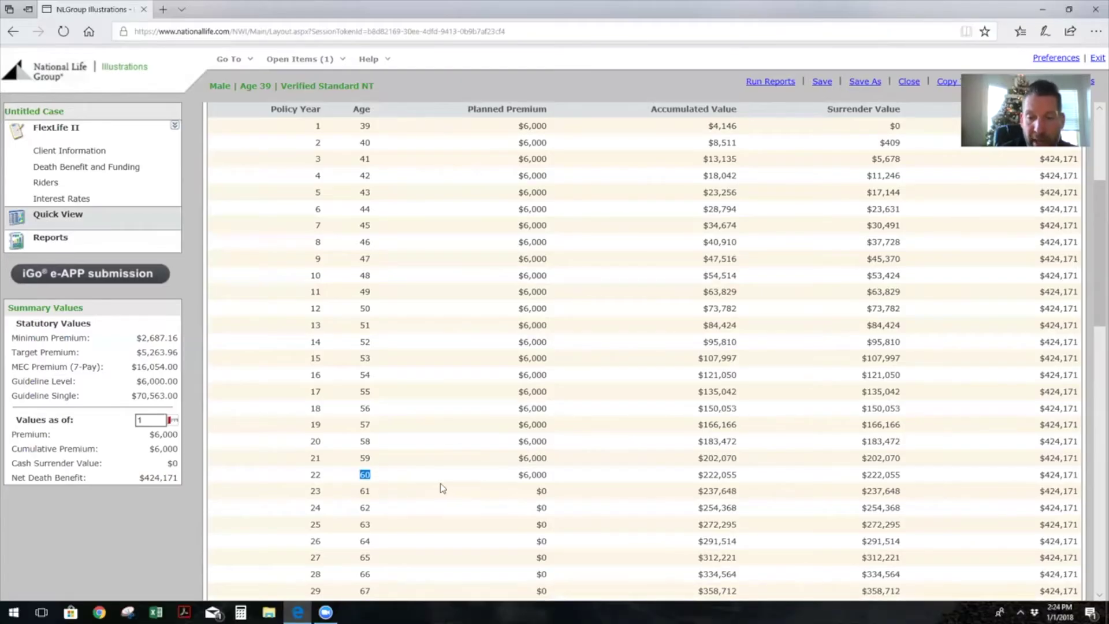
drag(857, 479, 914, 479)
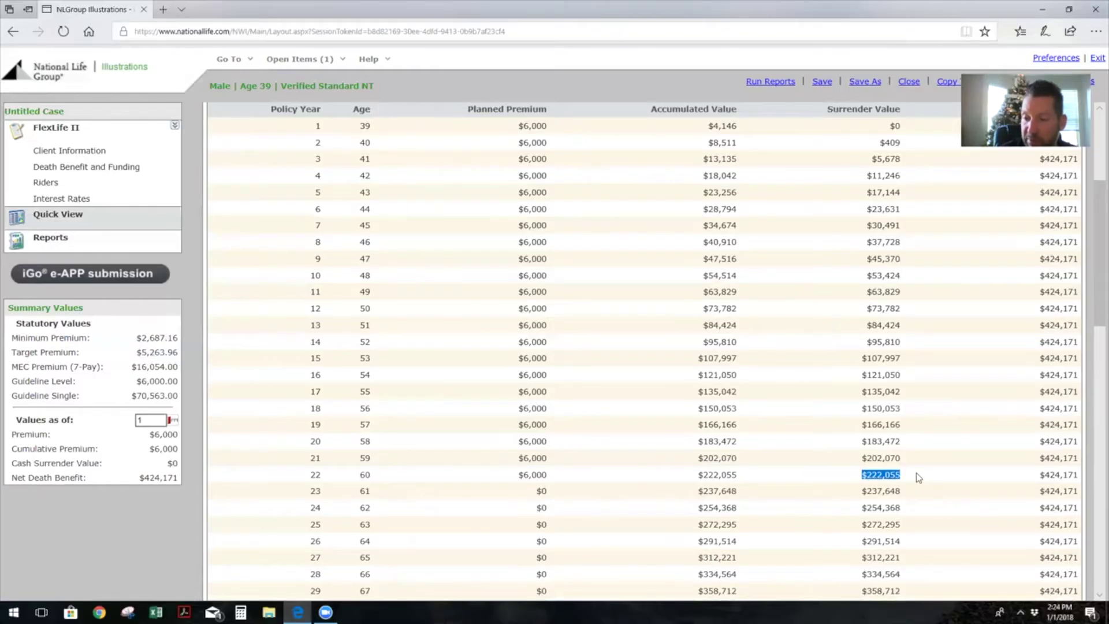
click(911, 480)
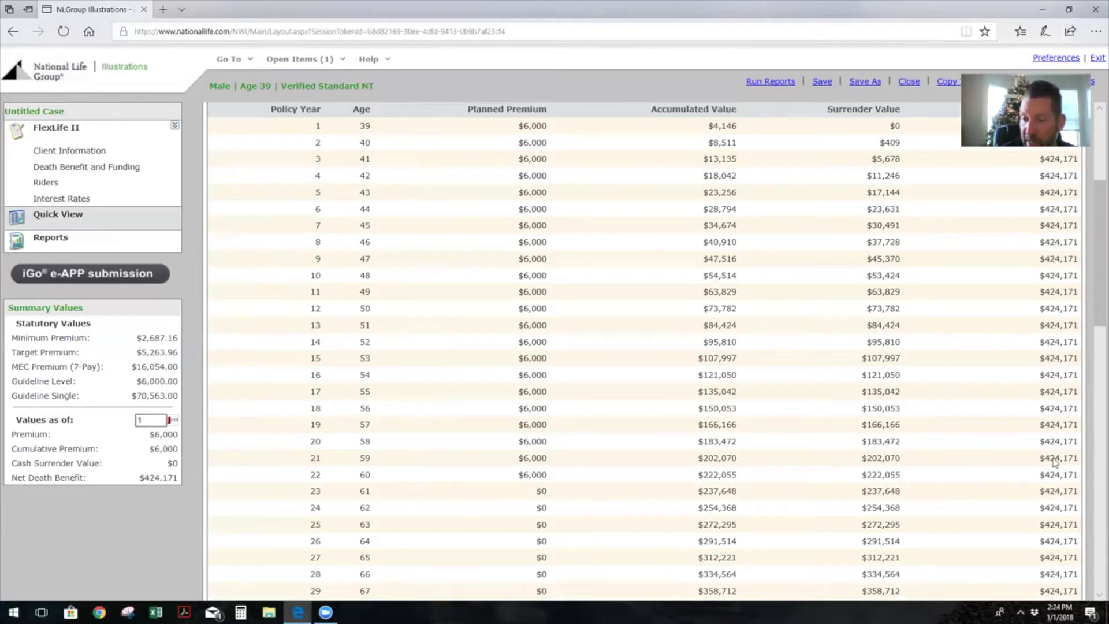
double_click(366, 475)
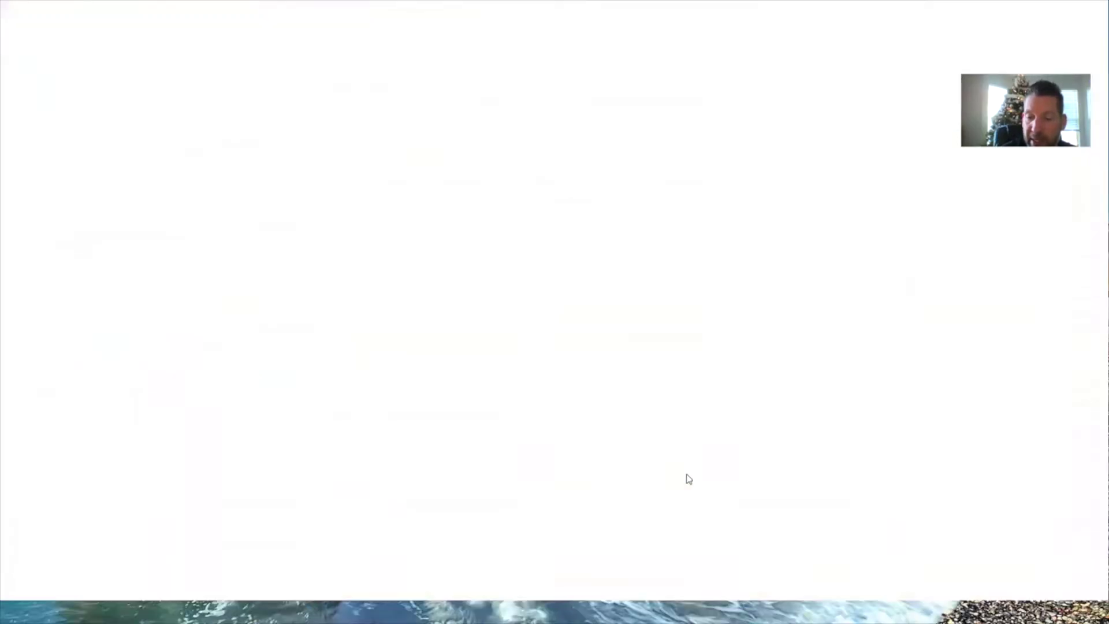
Point out the last $6,000 premium at 60 and values $237,648, $312,221 and $358,712 afterward
scroll(689, 478, down, 3)
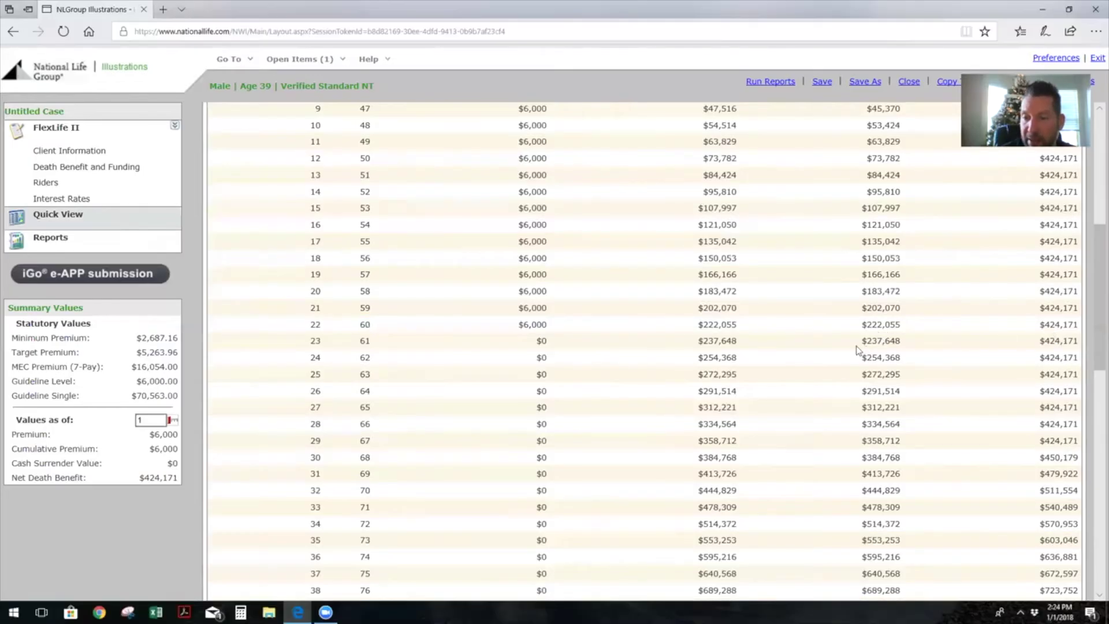
drag(861, 342, 902, 358)
click(446, 338)
drag(500, 322, 572, 322)
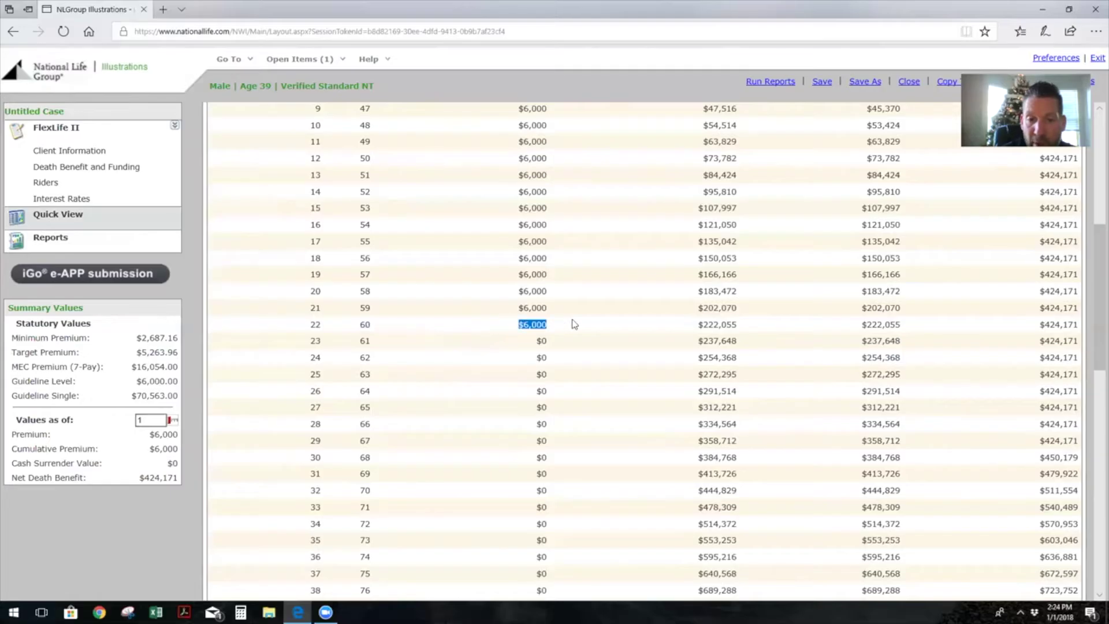
drag(860, 407, 899, 407)
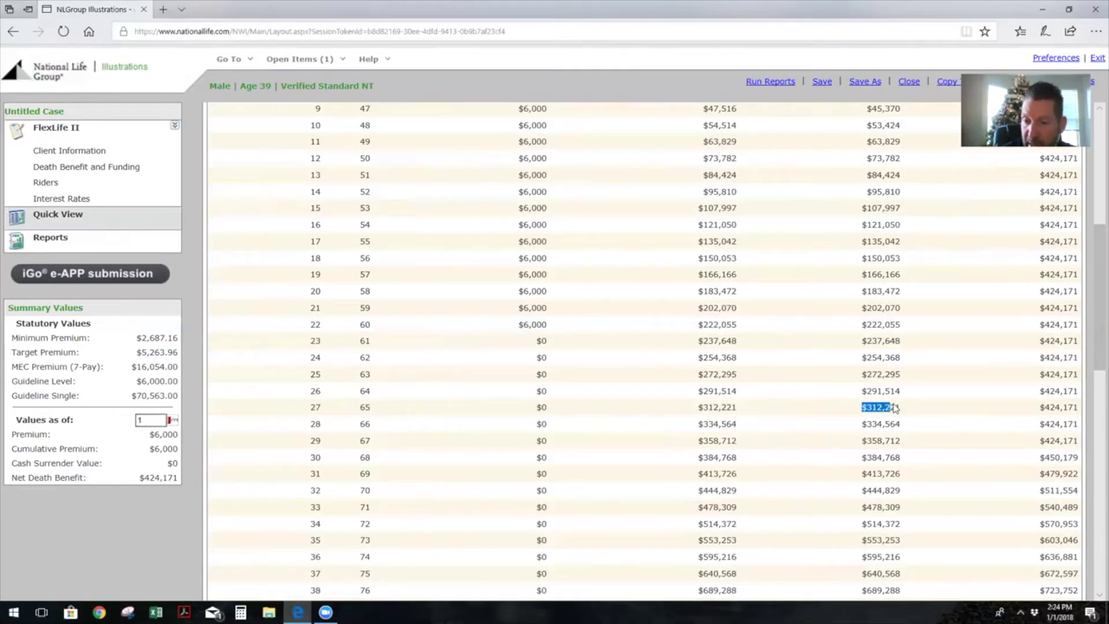
click(860, 432)
drag(861, 439, 897, 459)
click(864, 453)
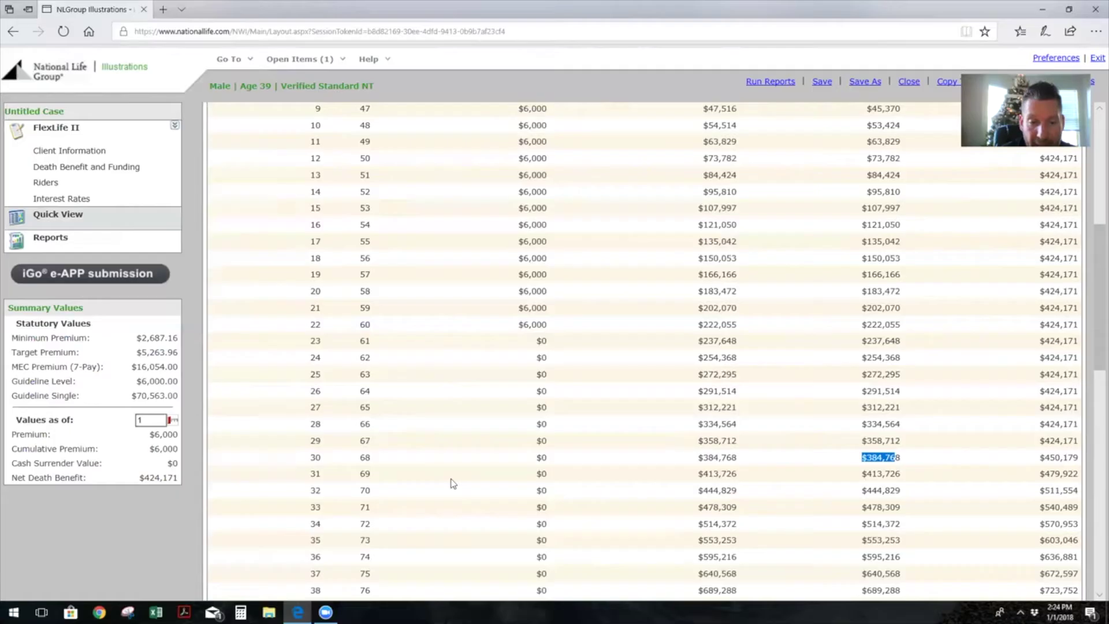
Point out the $450,179 and $479,922 death benefits, then scroll through the rest of the table
drag(1038, 459, 1085, 463)
drag(1021, 477, 1073, 491)
click(1019, 499)
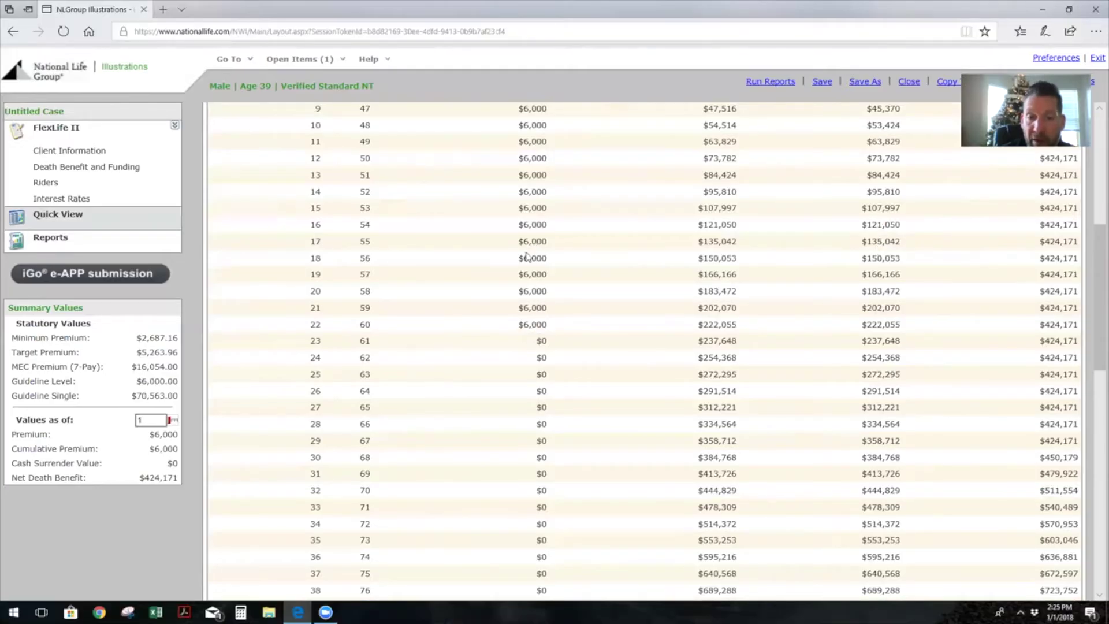
scroll(512, 292, up, 1)
scroll(512, 292, up, 5)
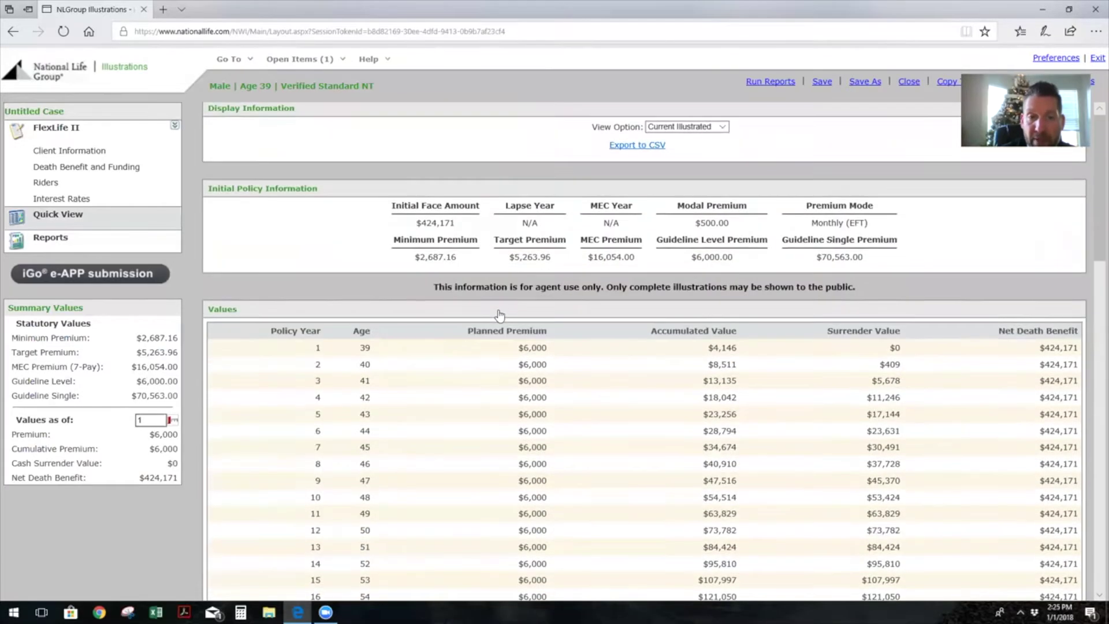
scroll(493, 344, down, 4)
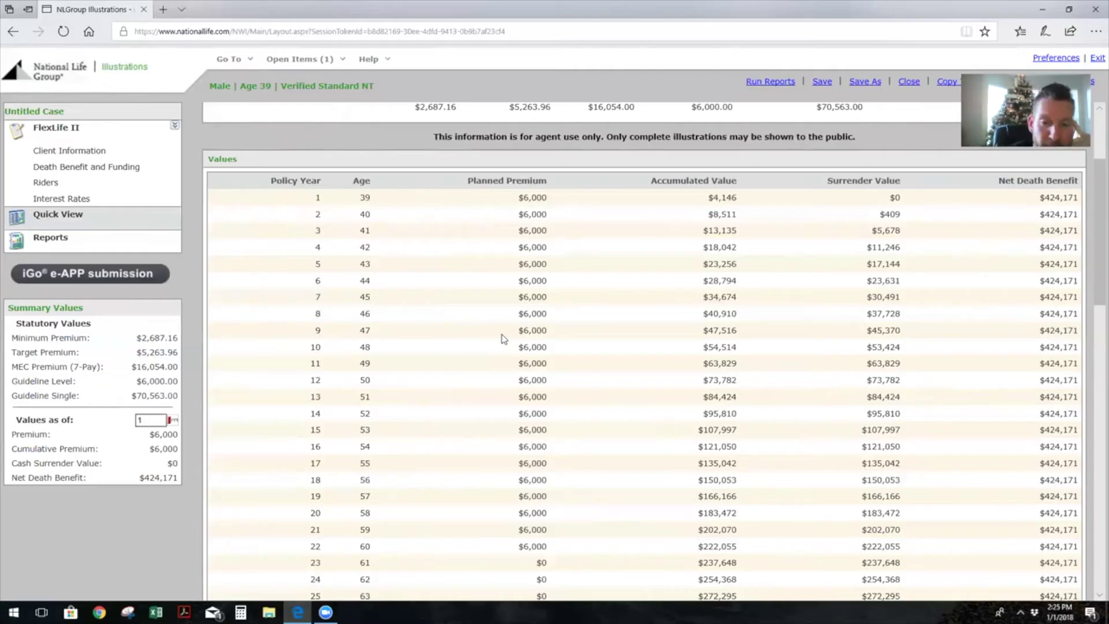
scroll(507, 341, down, 3)
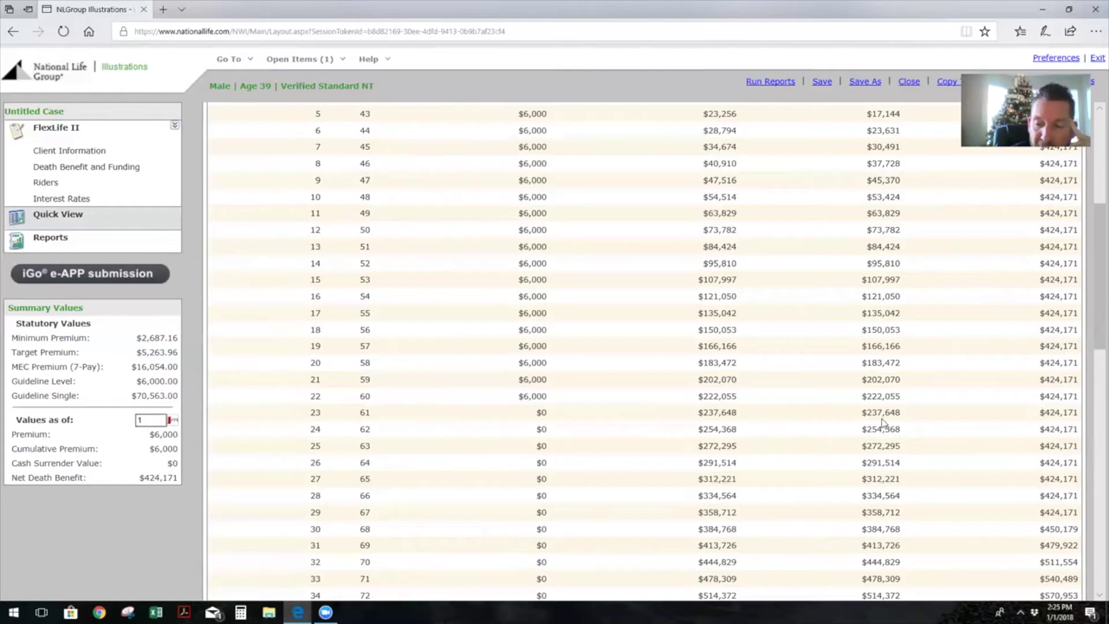
scroll(883, 425, down, 1)
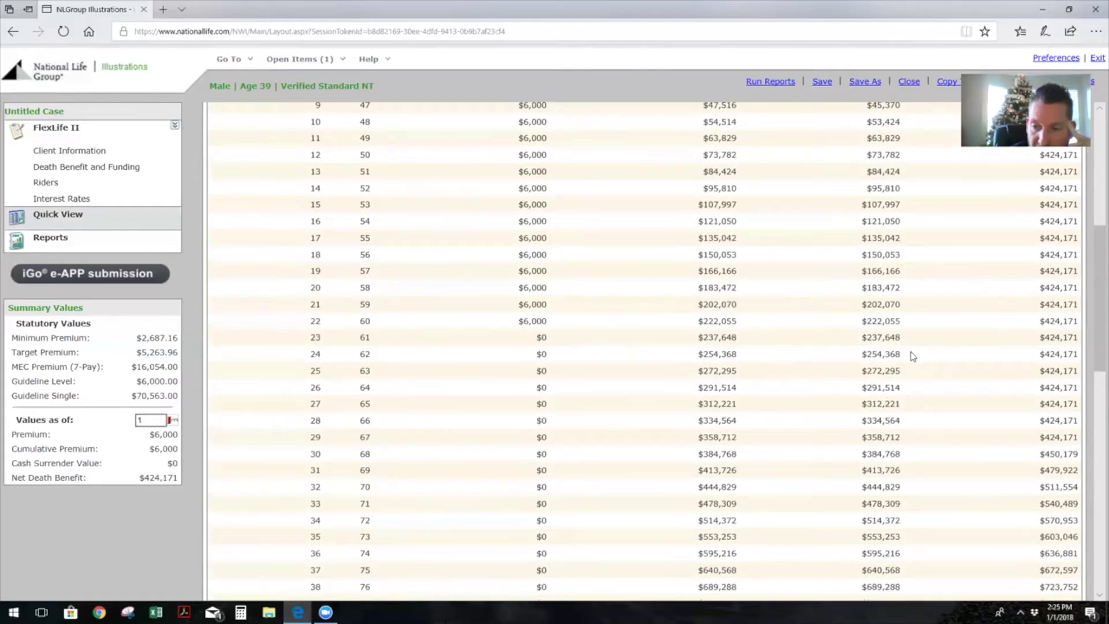
scroll(577, 289, up, 5)
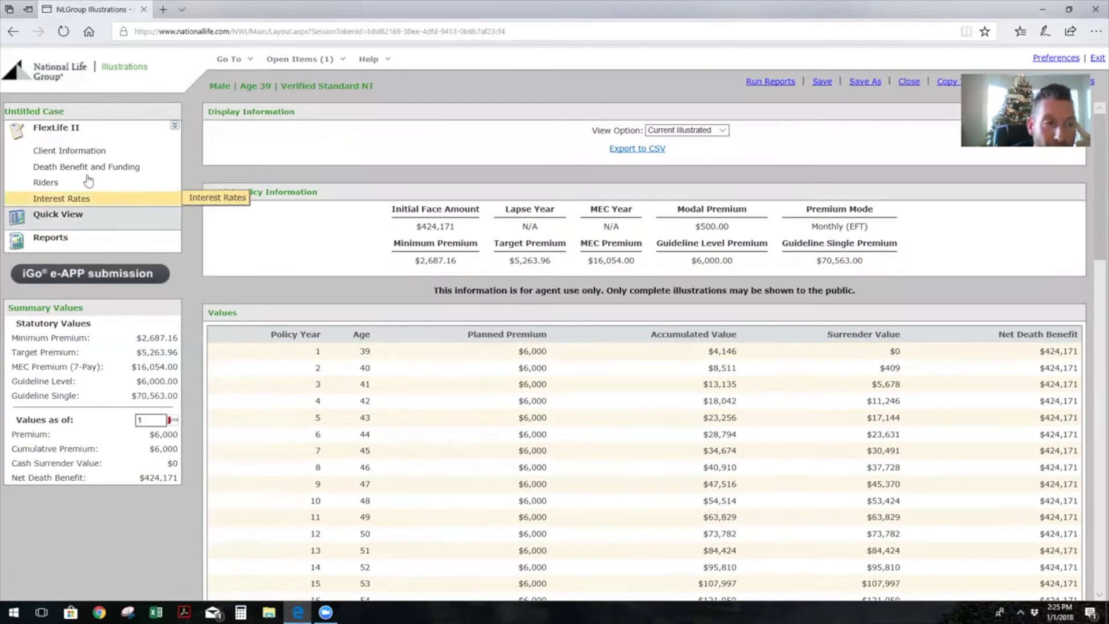
On Death Benefit and Funding, set the distribution type to Solve for Income
click(99, 171)
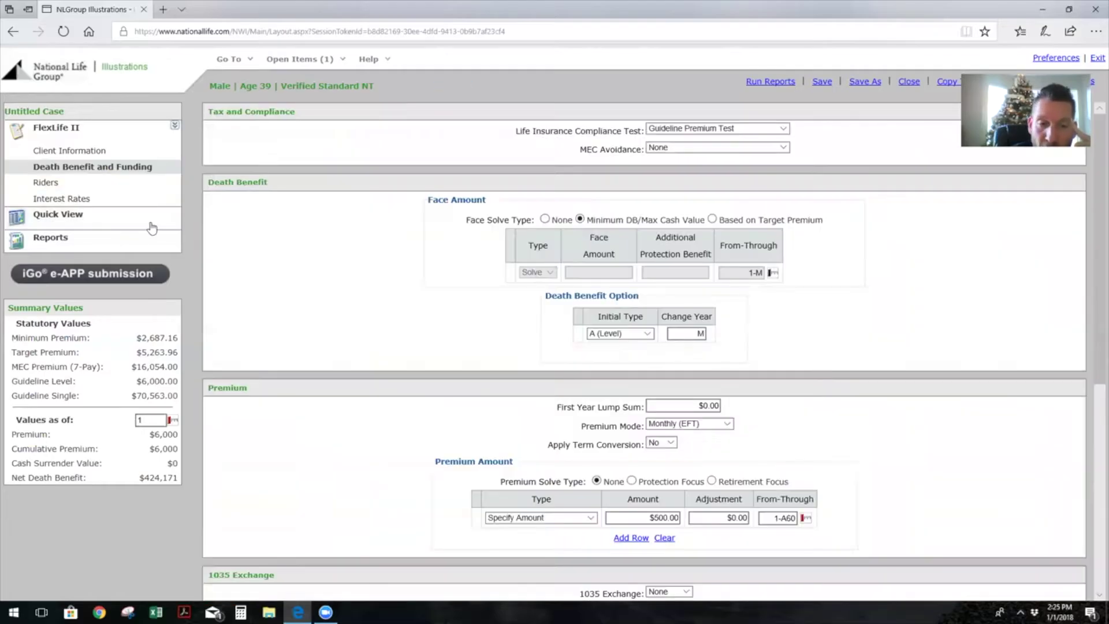
scroll(327, 294, down, 4)
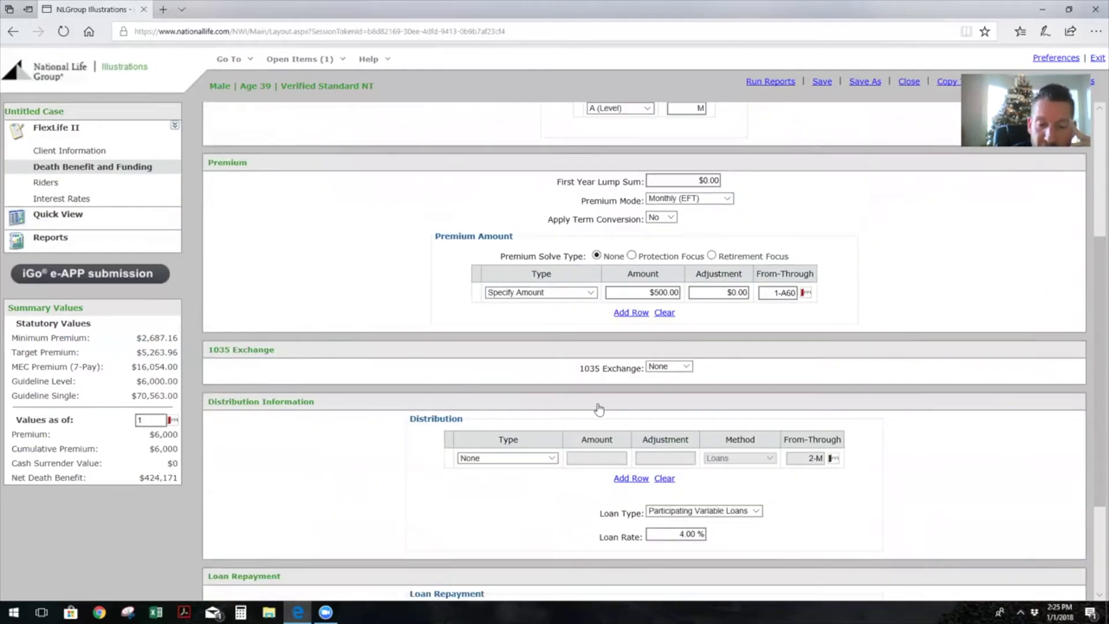
scroll(565, 339, down, 2)
scroll(565, 340, down, 1)
click(549, 308)
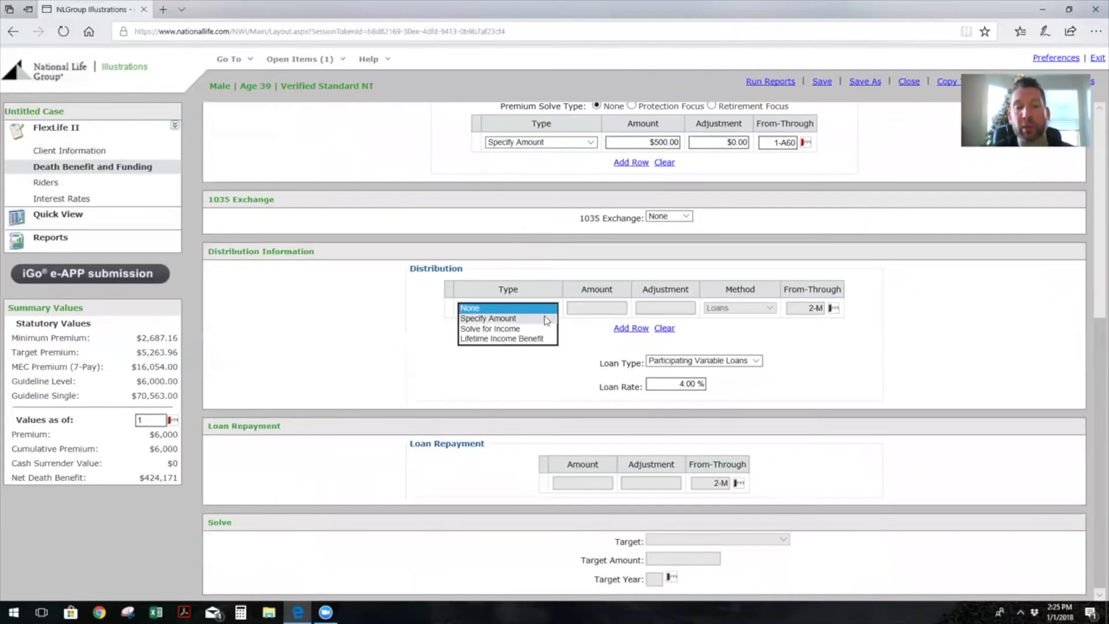
click(542, 318)
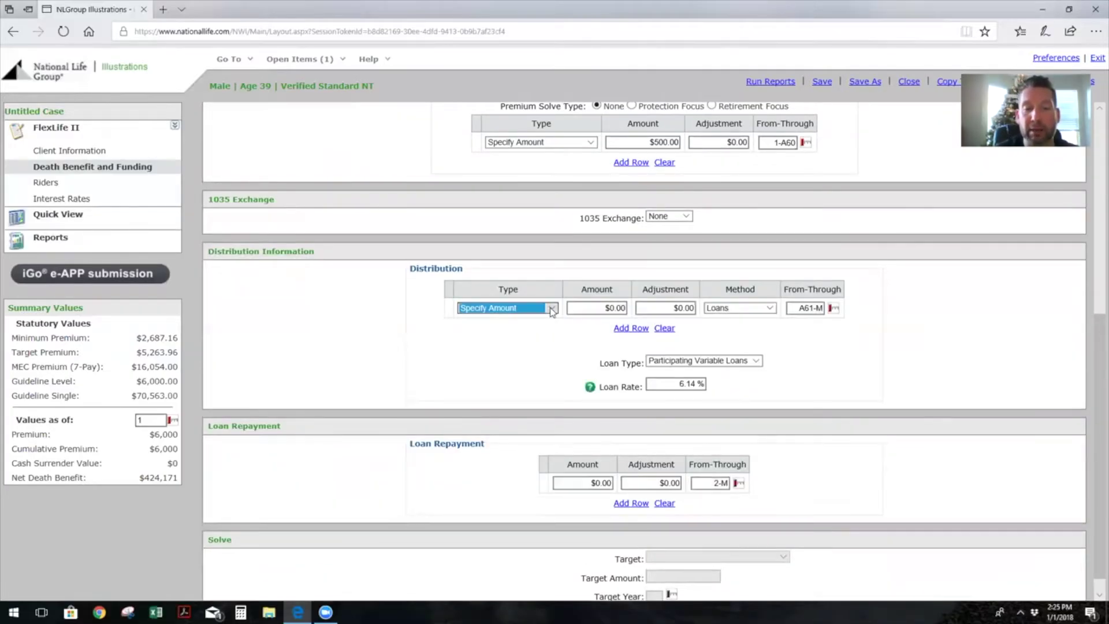
click(541, 315)
click(535, 319)
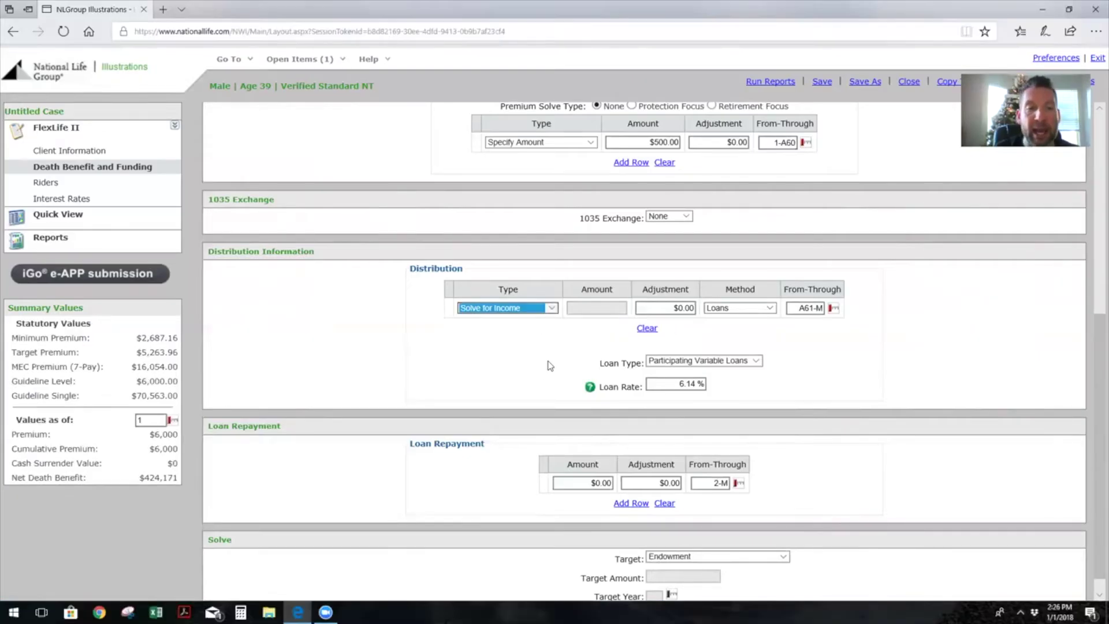
Set the income distribution period to start at age 65 (A65-M)
click(802, 307)
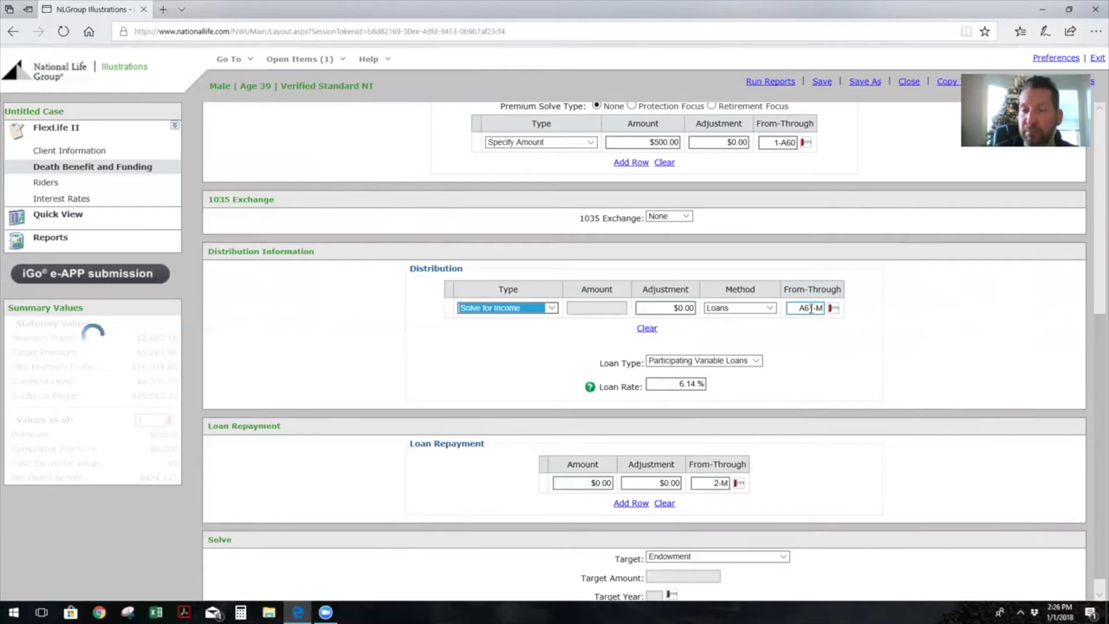
click(812, 308)
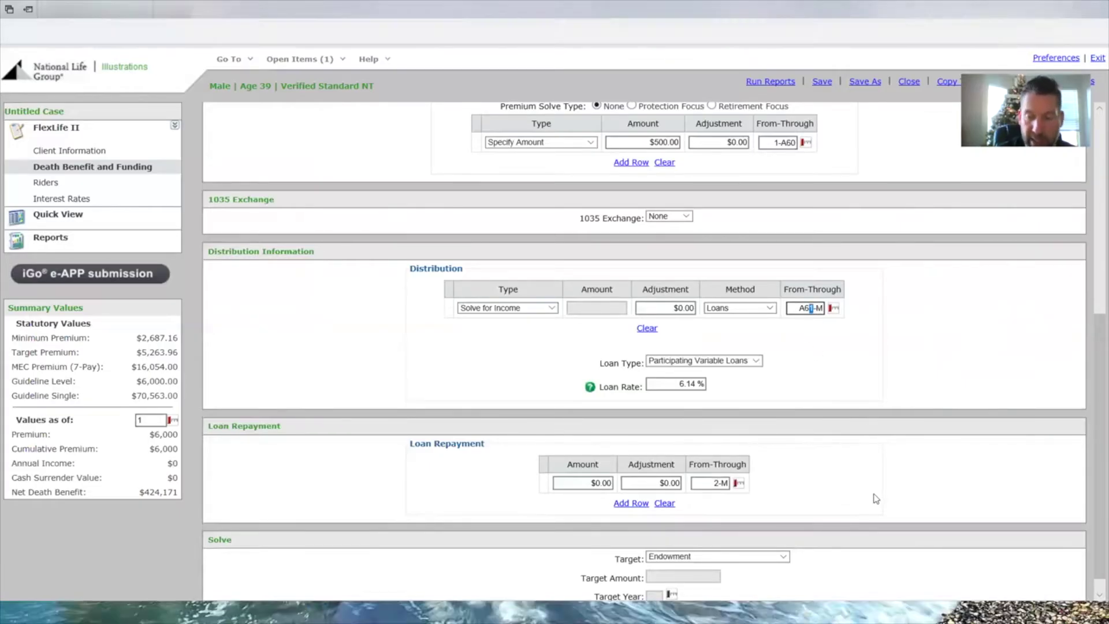
text(5)
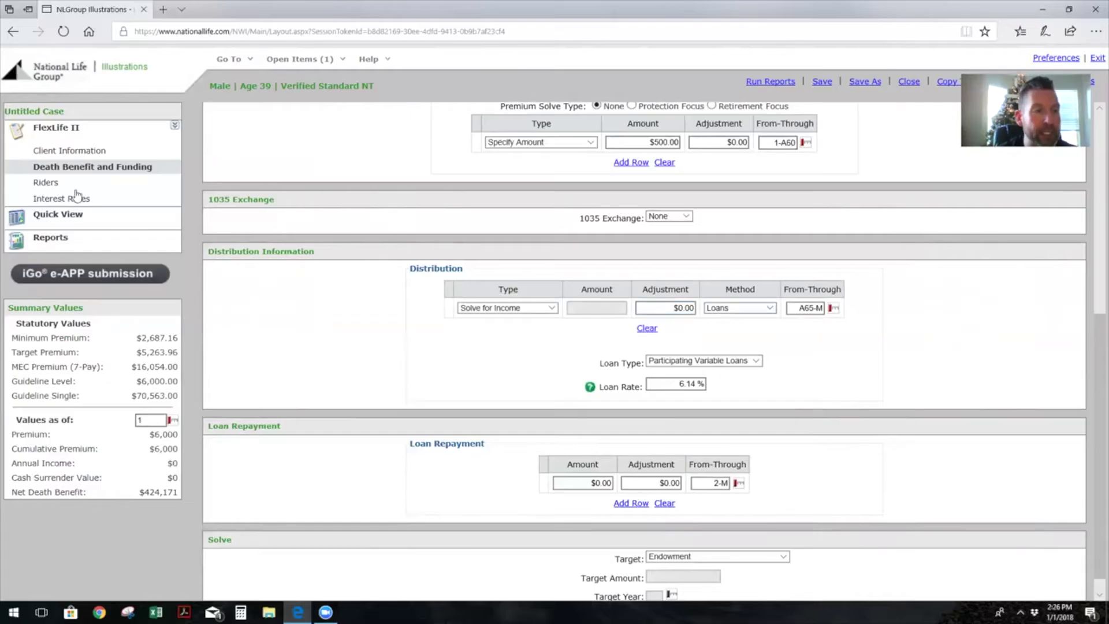
click(55, 220)
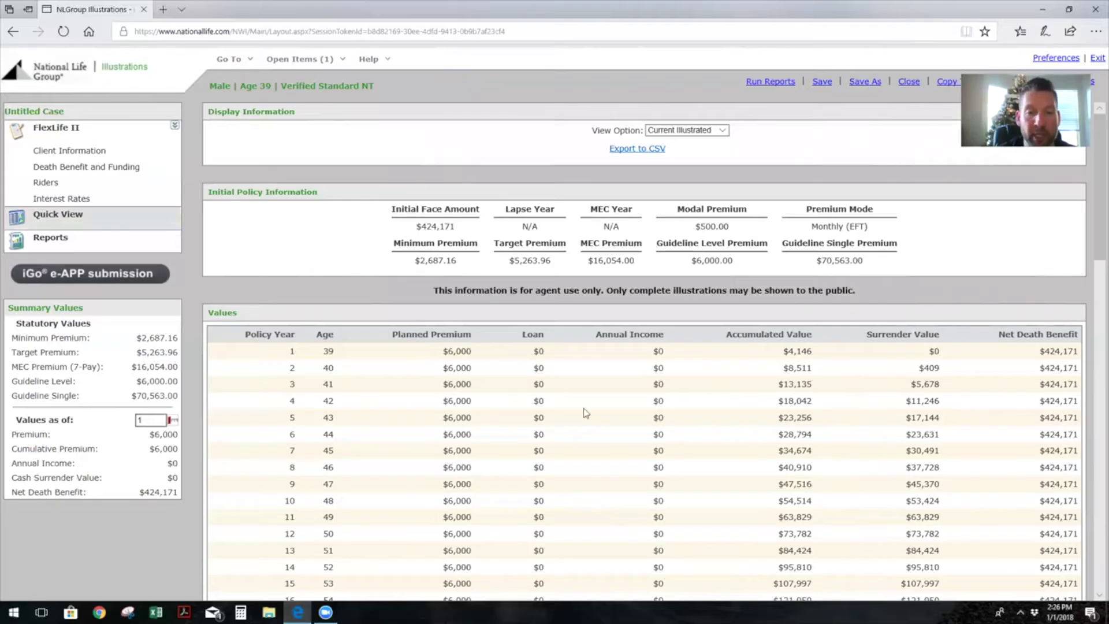
Highlight the solved $28,518 annual income starting at age 65
scroll(456, 421, down, 3)
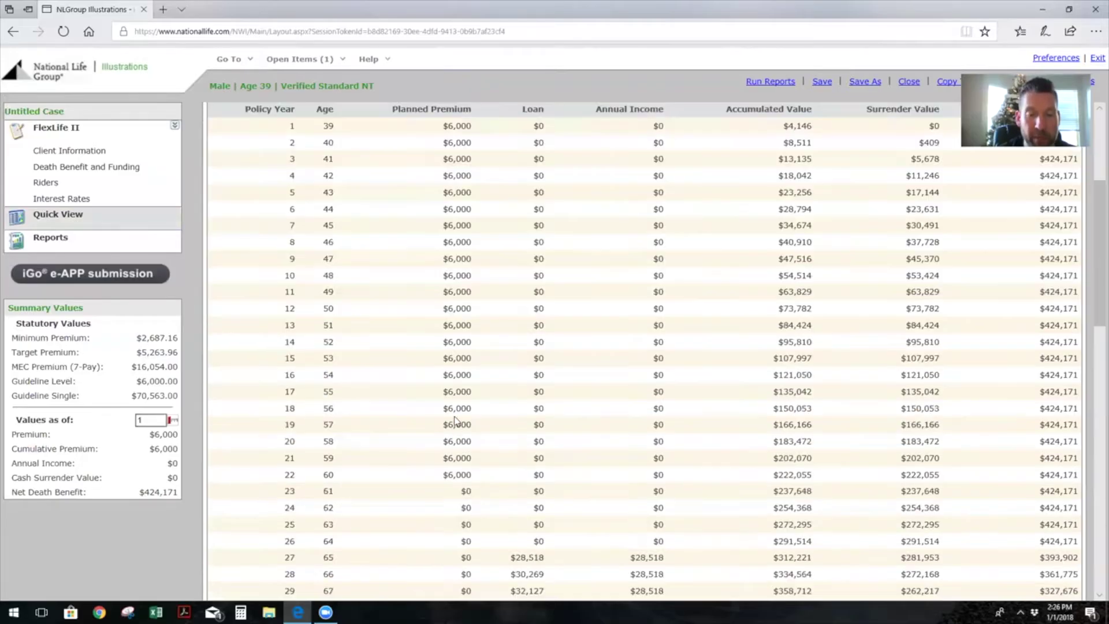
scroll(456, 421, down, 2)
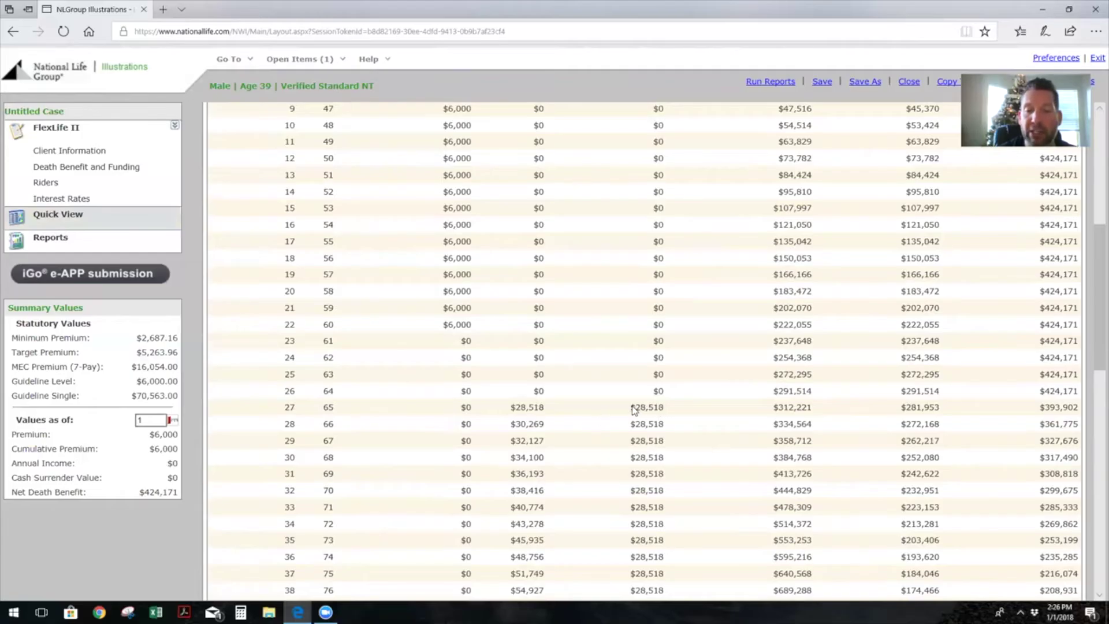
drag(634, 409, 686, 410)
scroll(689, 408, up, 5)
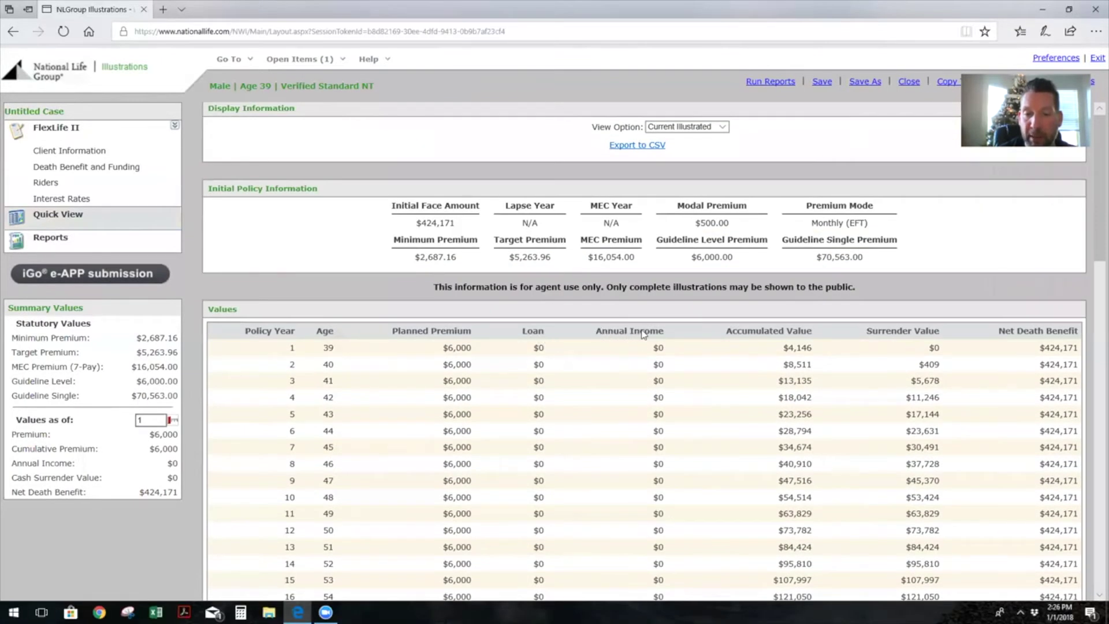
scroll(688, 348, down, 8)
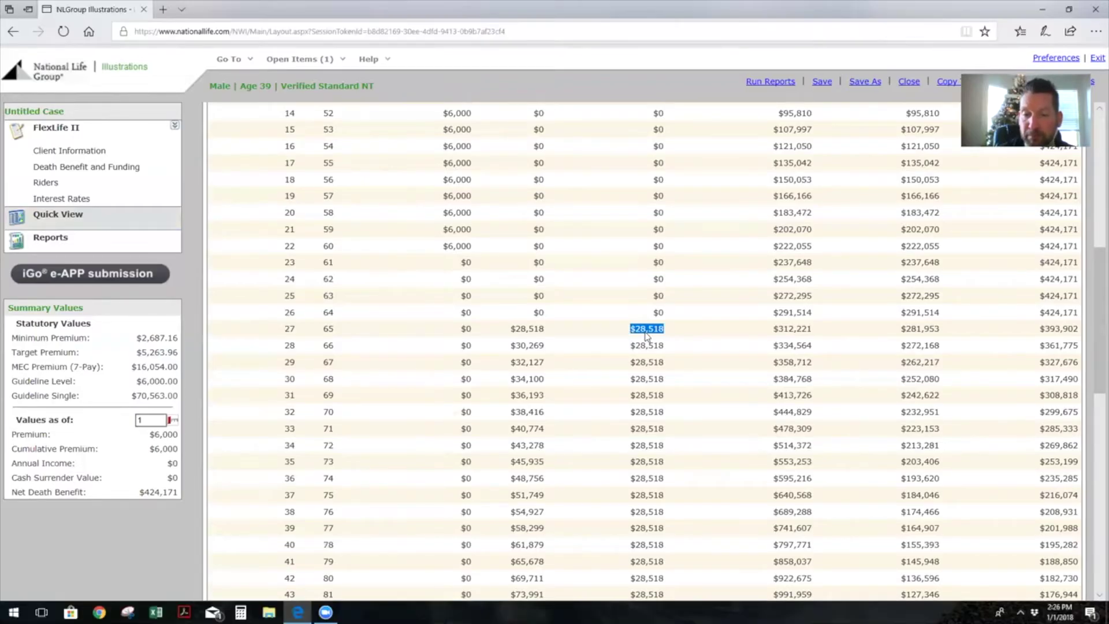
scroll(646, 335, down, 10)
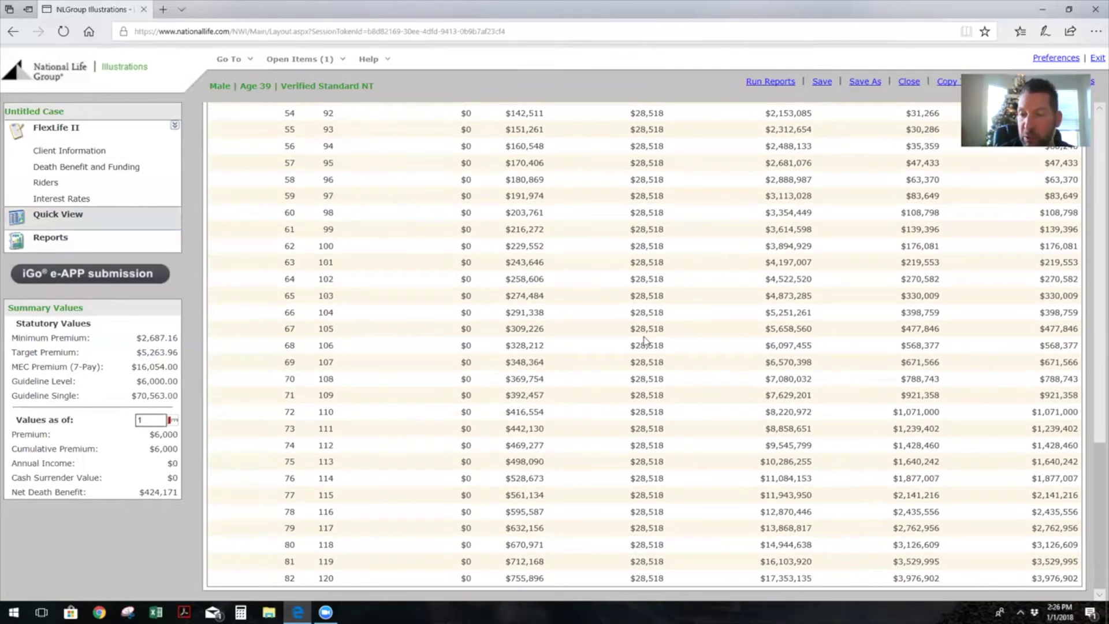
scroll(645, 342, up, 10)
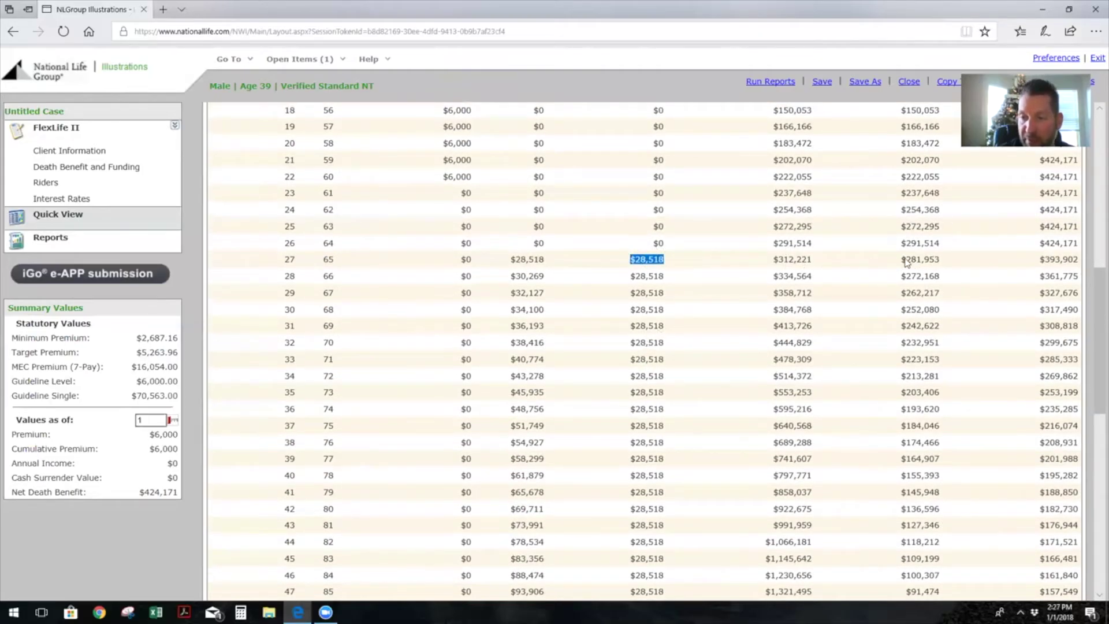
Highlight surrender values of $281,953 at 65, $272,168 at 66, and declining values in the 70s
click(925, 259)
double_click(927, 260)
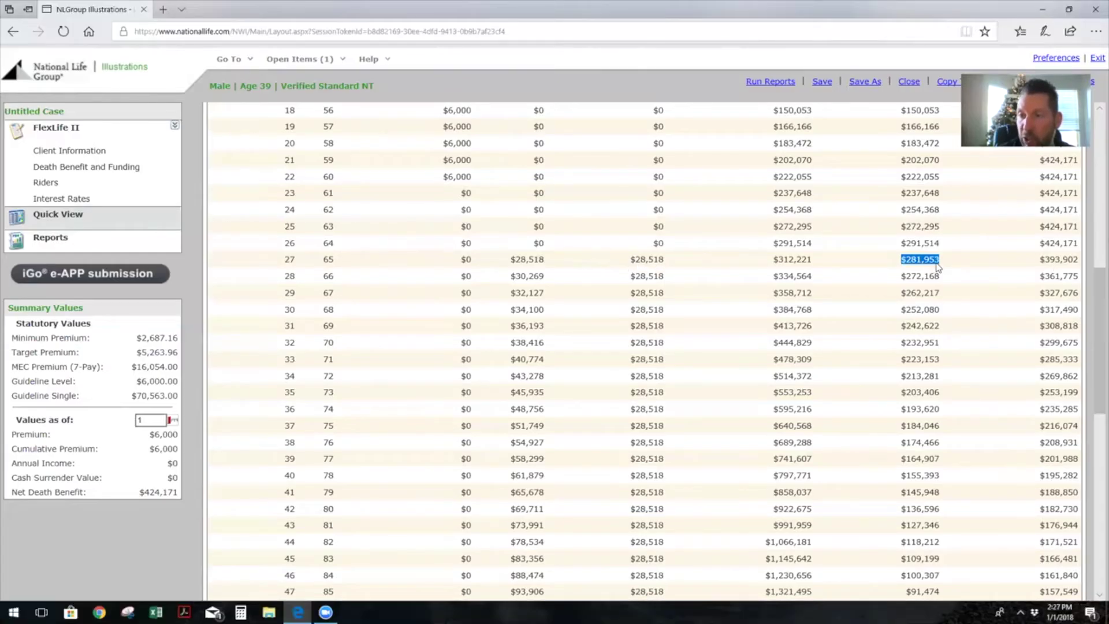
scroll(937, 267, down, 2)
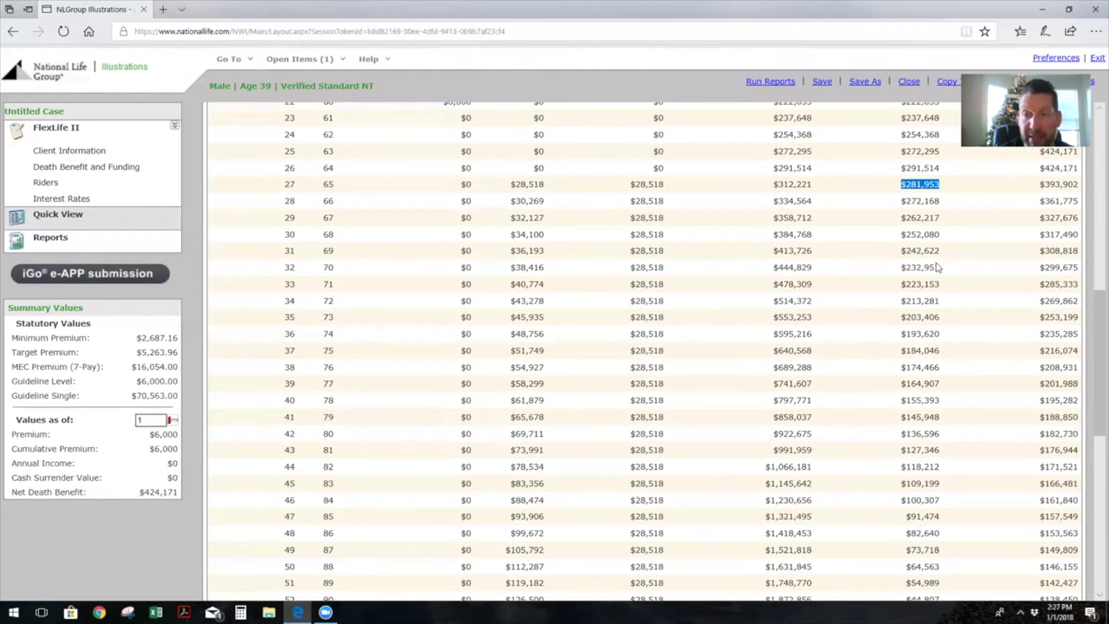
drag(901, 201, 924, 306)
click(895, 285)
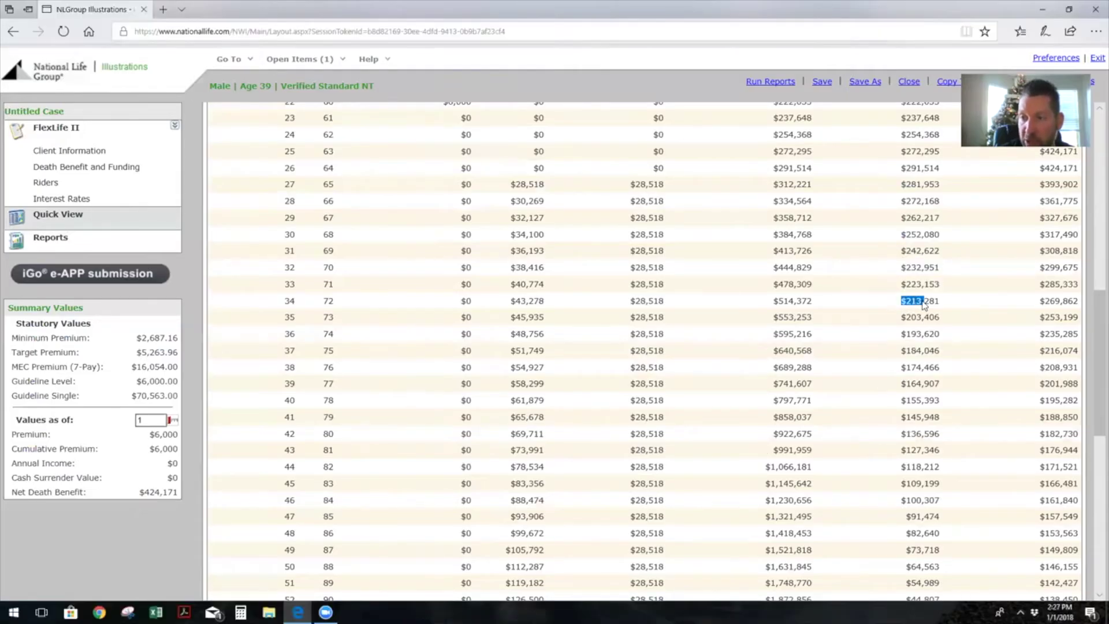
Highlight the net death benefit at ages 75 and 72, then age 98 further down
scroll(982, 324, down, 3)
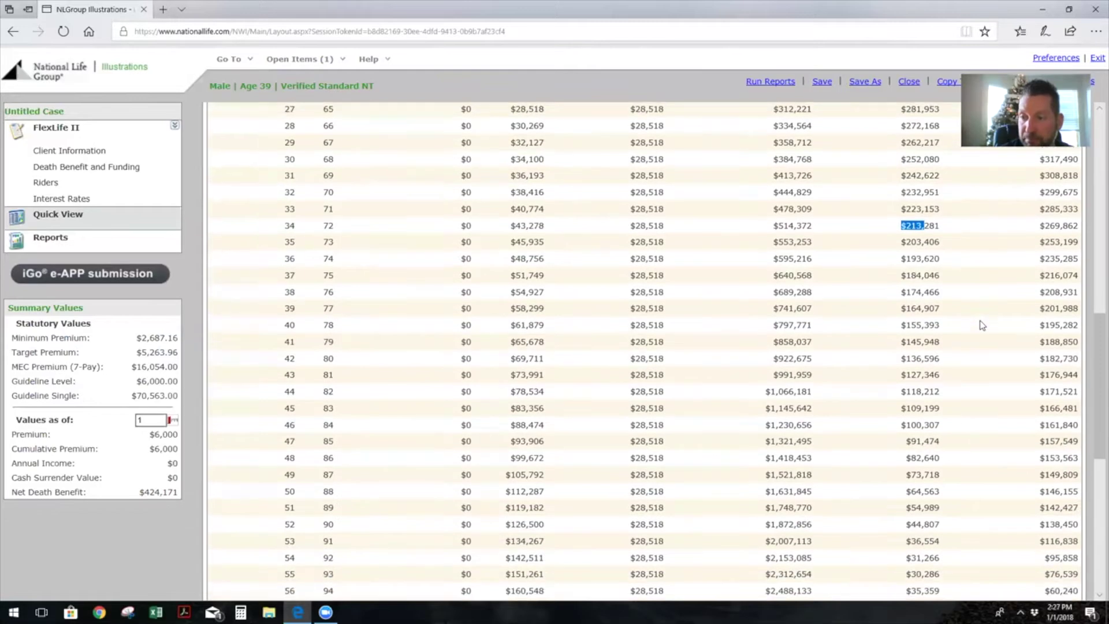
drag(1031, 274, 1079, 273)
scroll(1044, 289, down, 6)
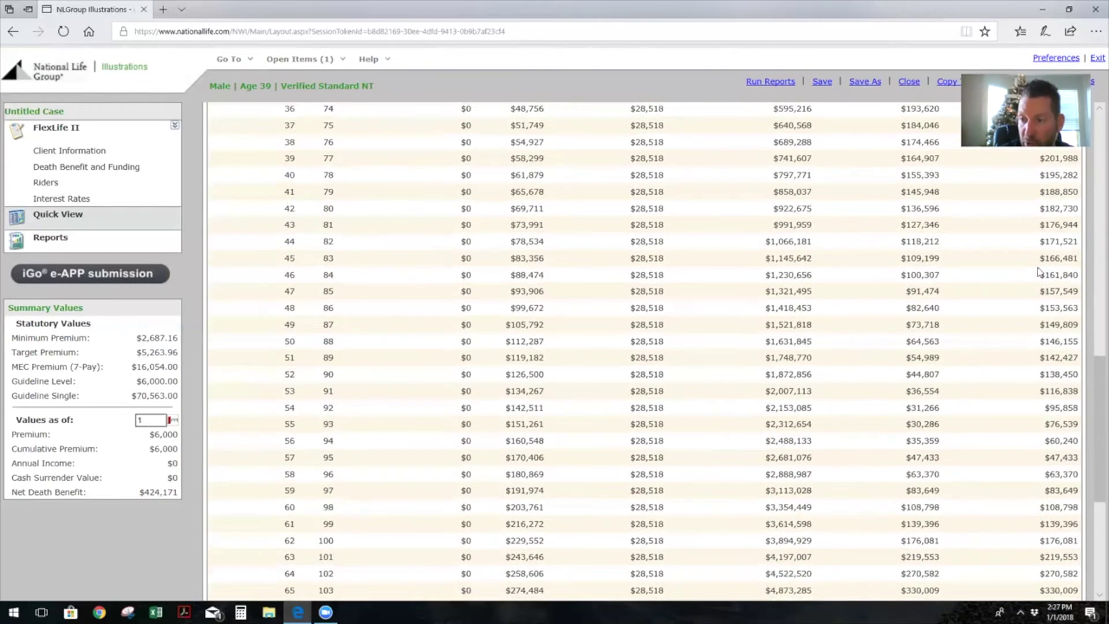
scroll(1040, 219, up, 6)
drag(1040, 224, 1068, 226)
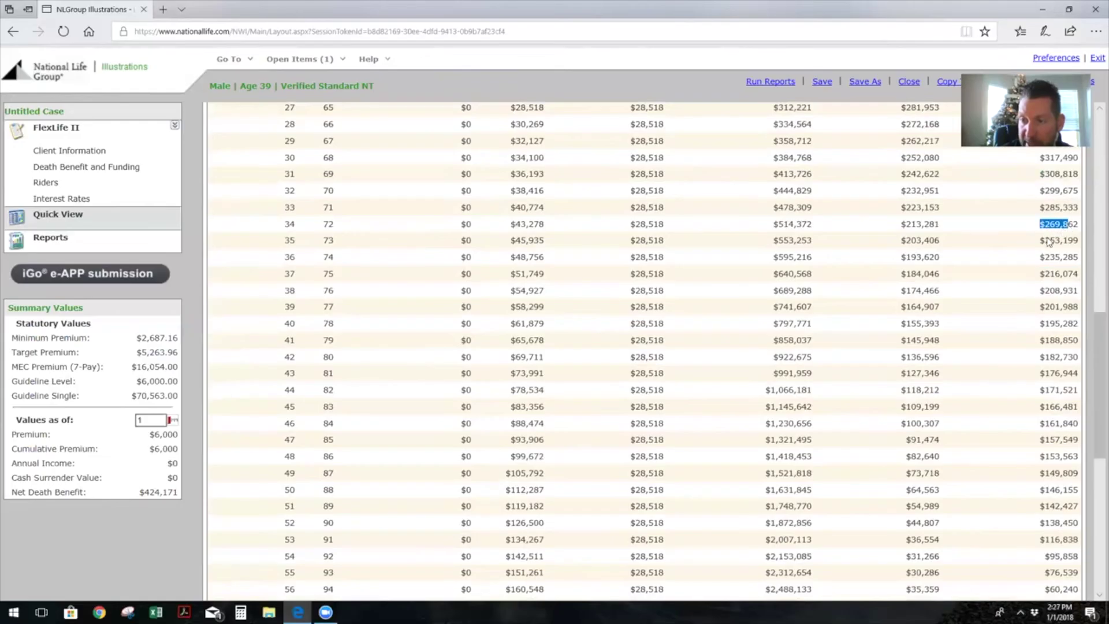
scroll(1092, 329, down, 3)
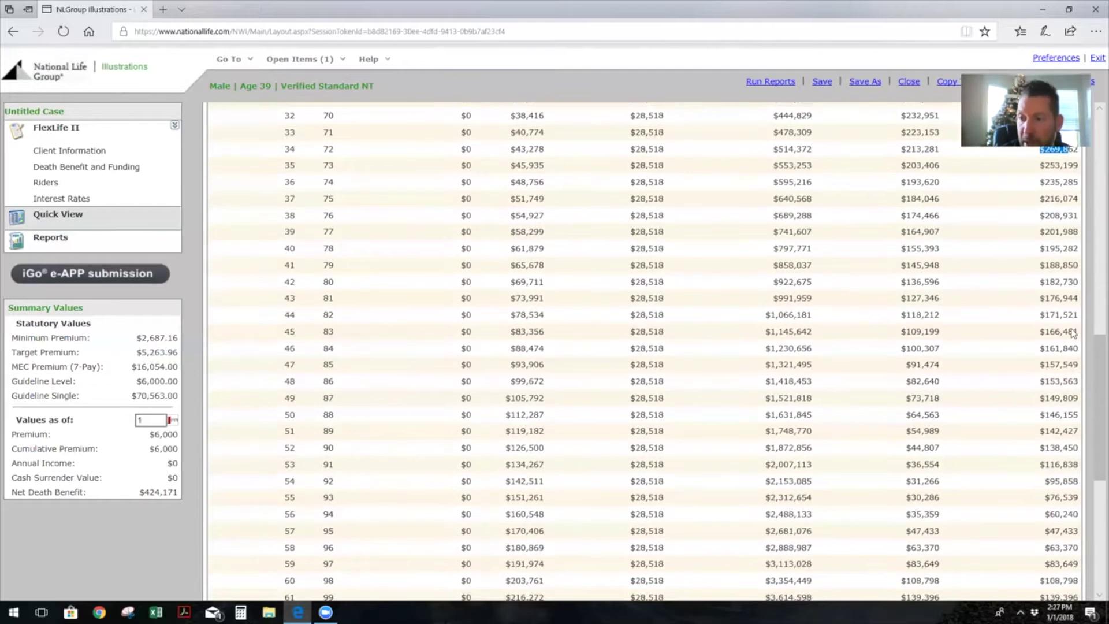
scroll(968, 333, down, 3)
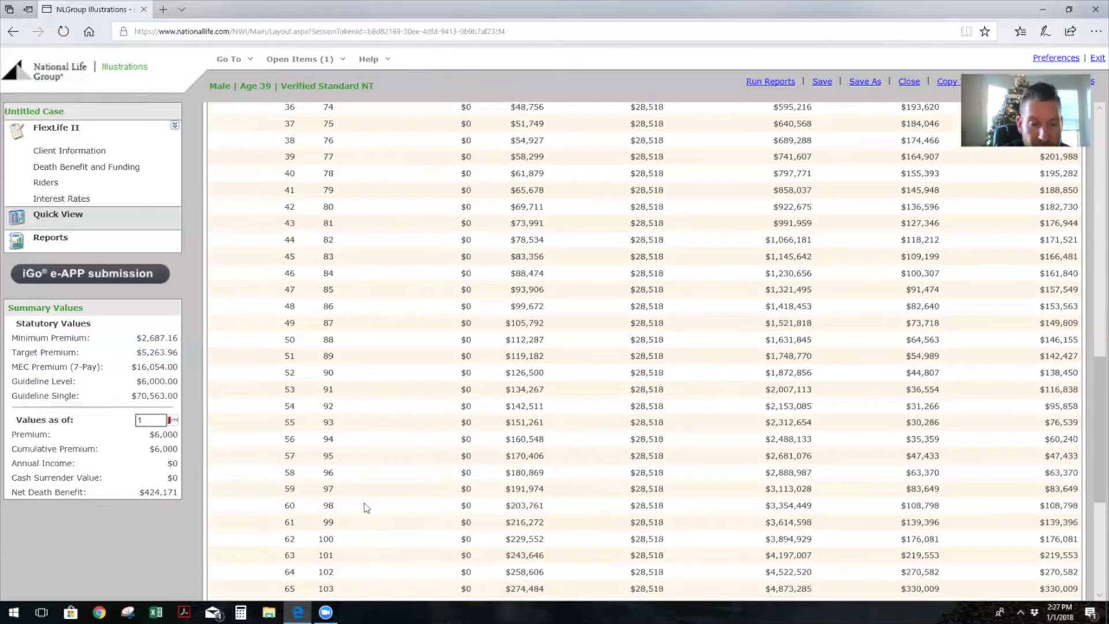
drag(316, 507, 349, 506)
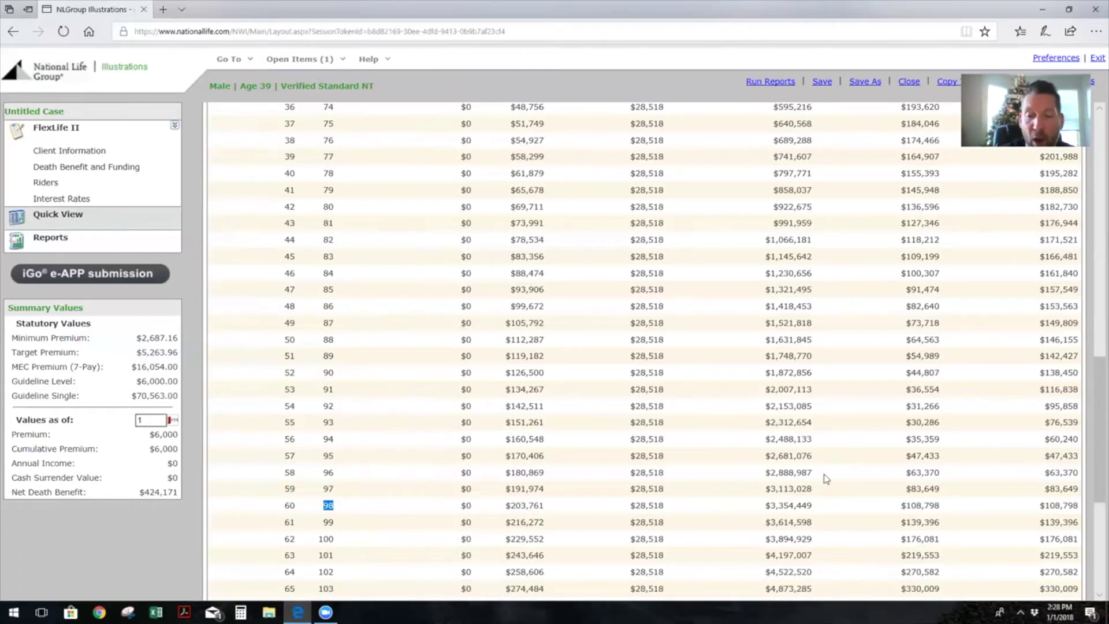
drag(636, 507, 677, 507)
drag(900, 507, 947, 511)
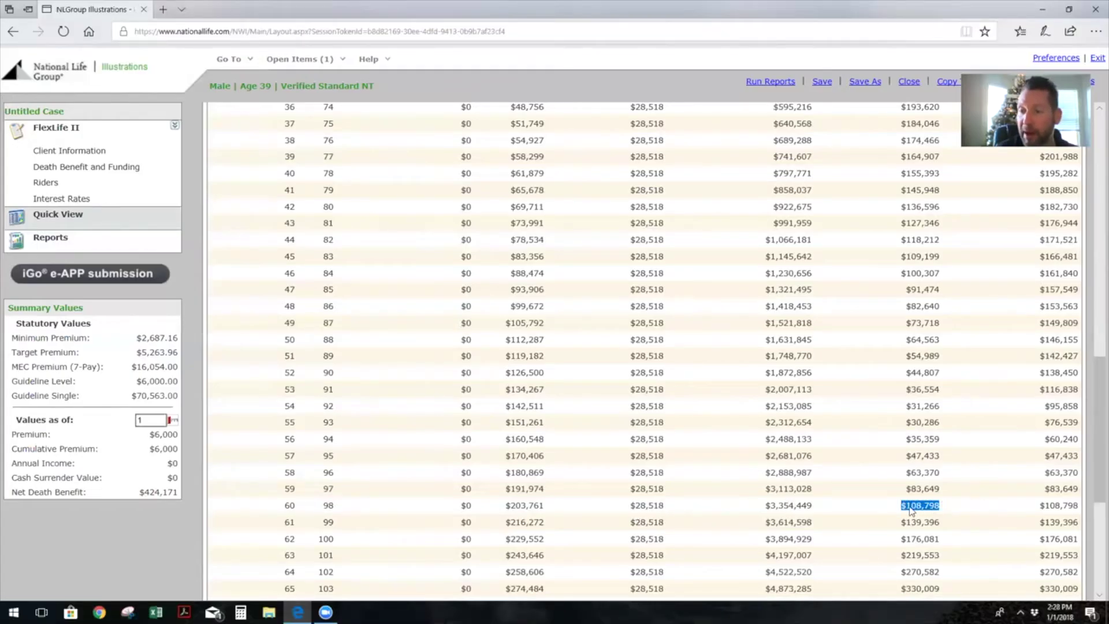
scroll(921, 434, down, 1)
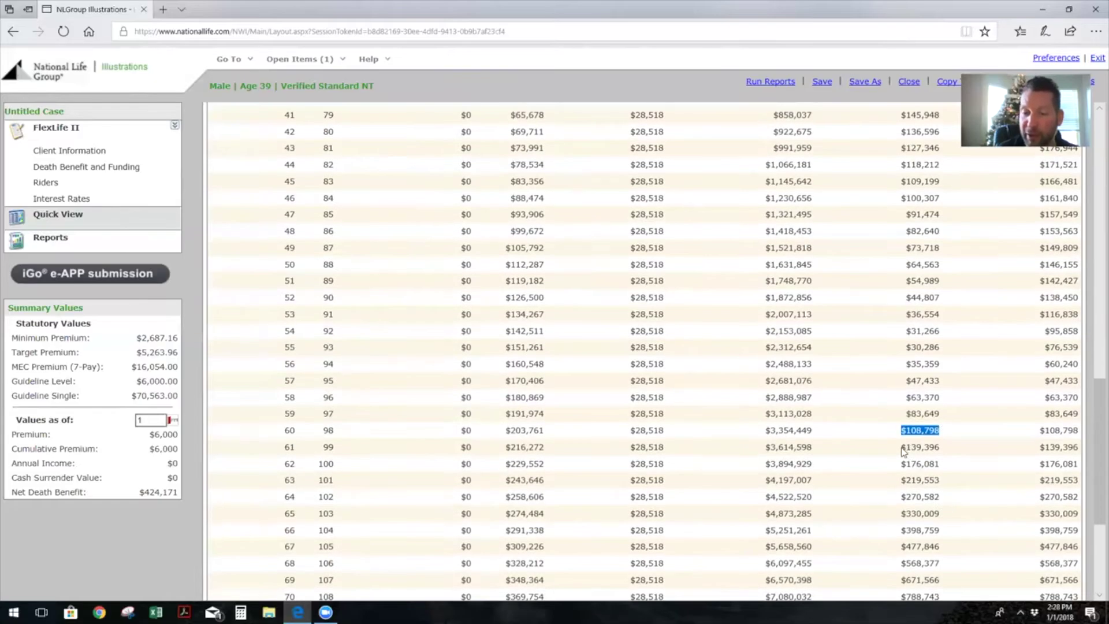
drag(902, 451, 948, 453)
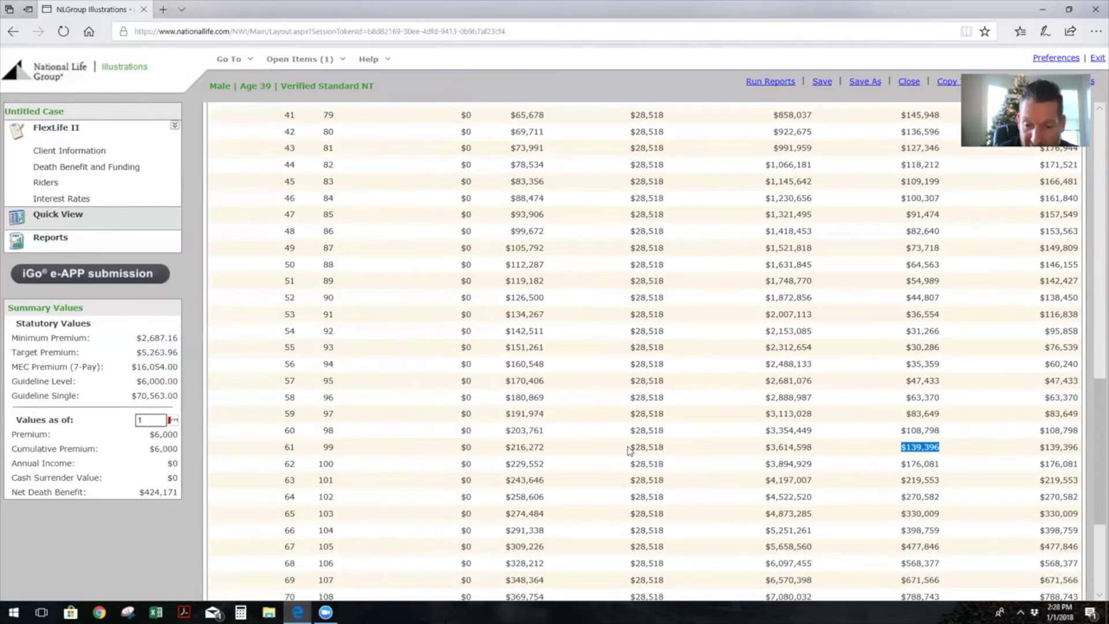
drag(629, 450, 681, 440)
click(978, 442)
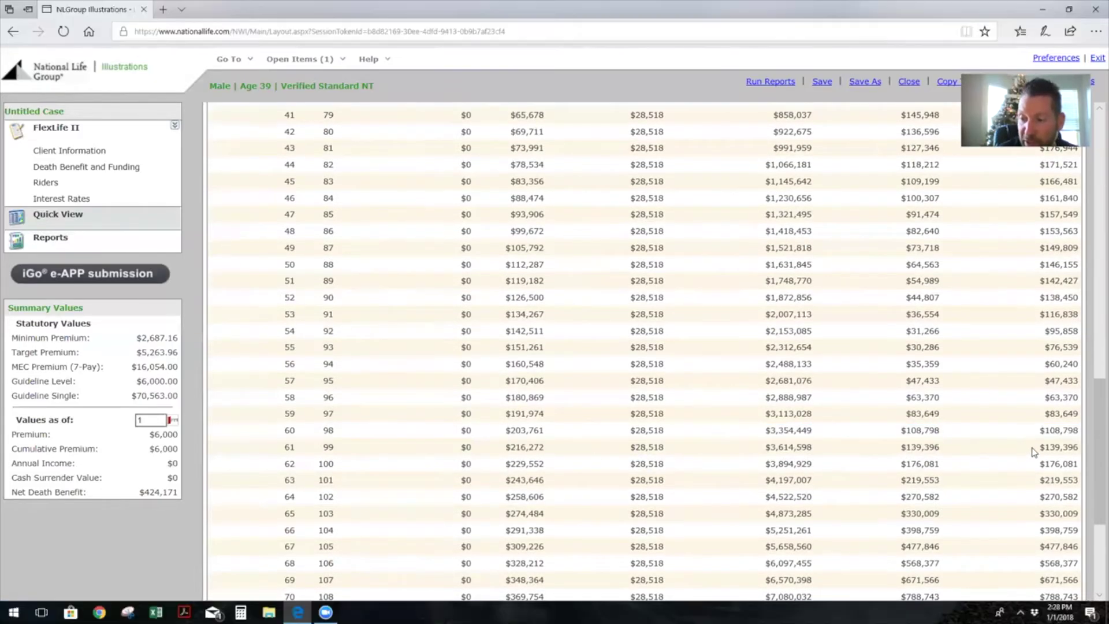
drag(1037, 449, 1094, 464)
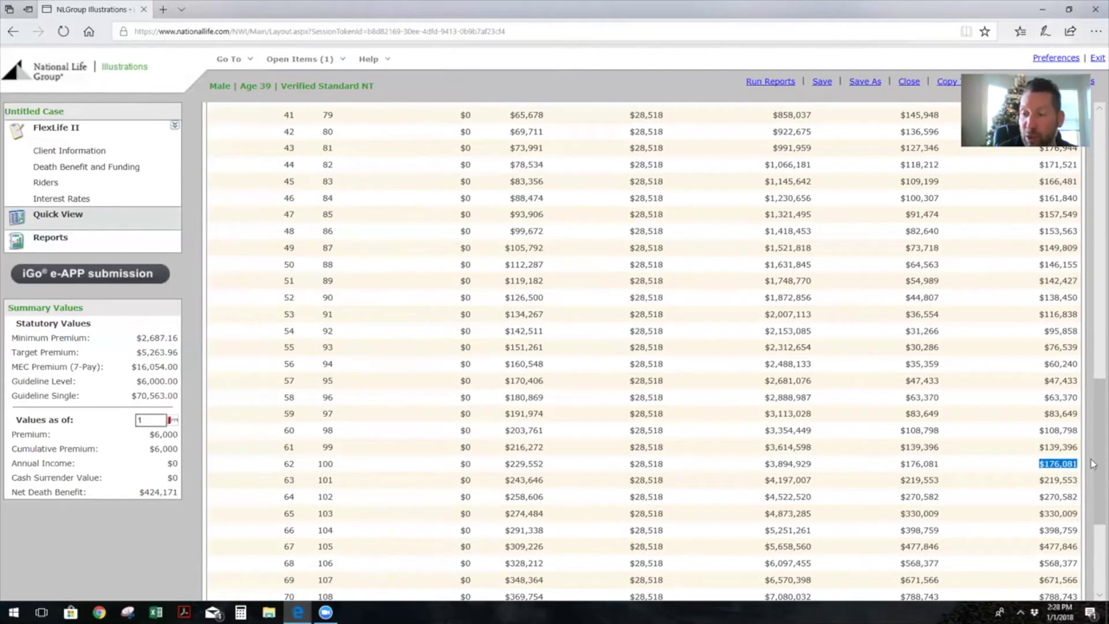
scroll(1005, 483, down, 3)
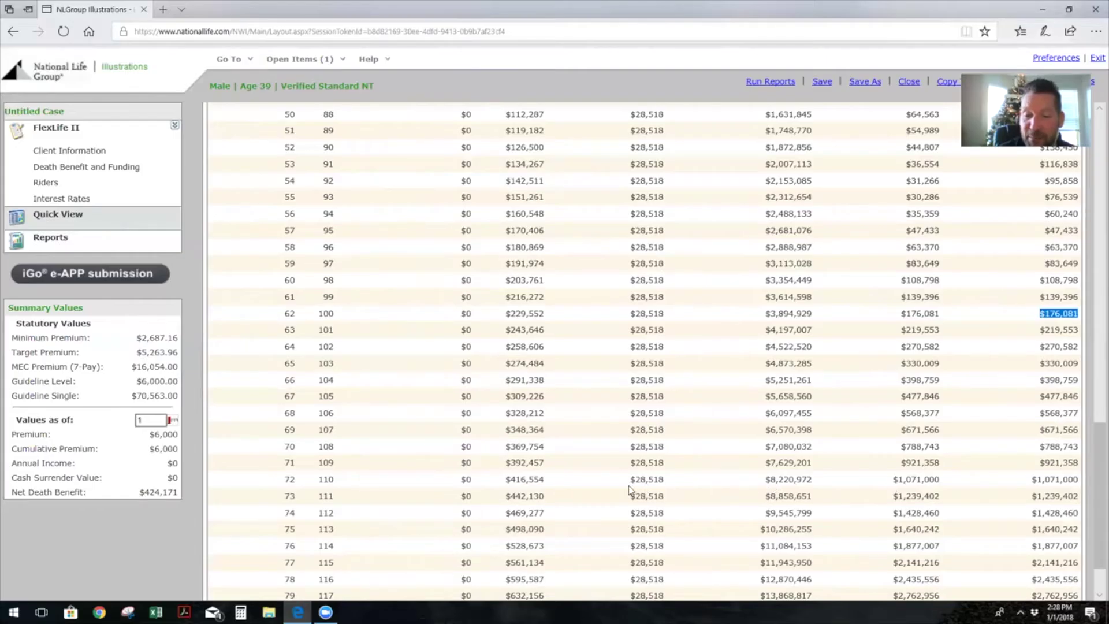
drag(628, 480, 689, 479)
drag(891, 483, 978, 476)
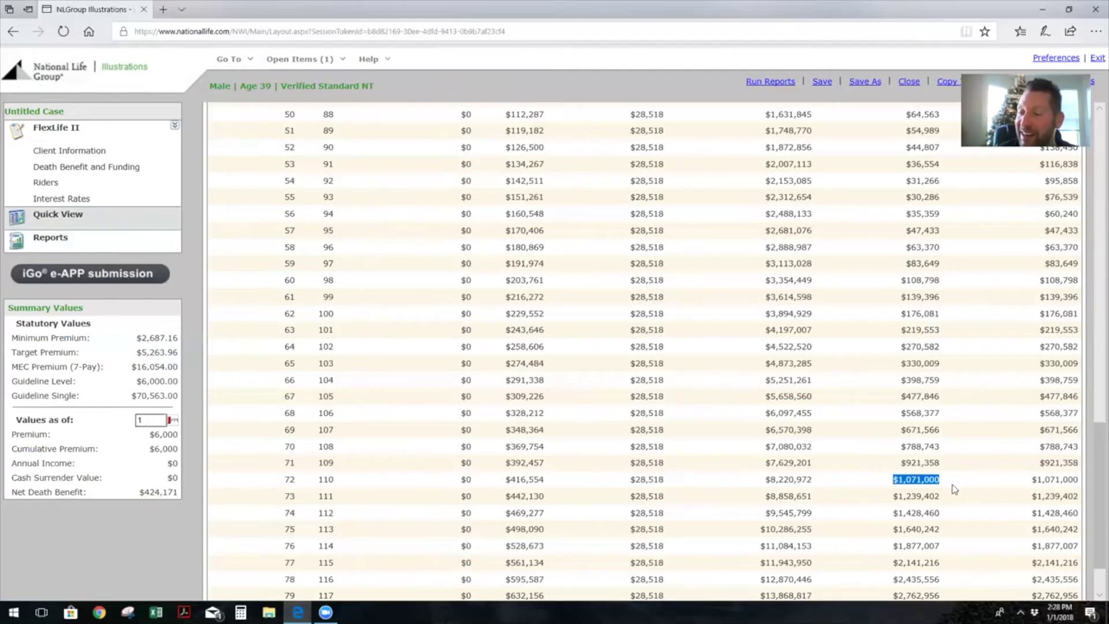
drag(1038, 485, 1094, 479)
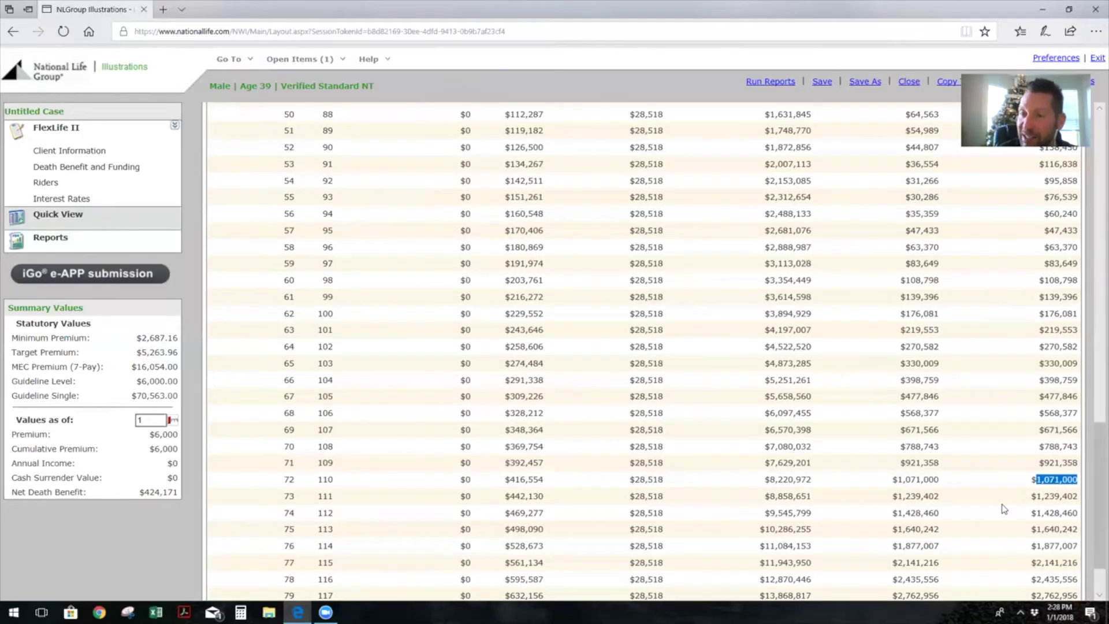
scroll(347, 347, up, 4)
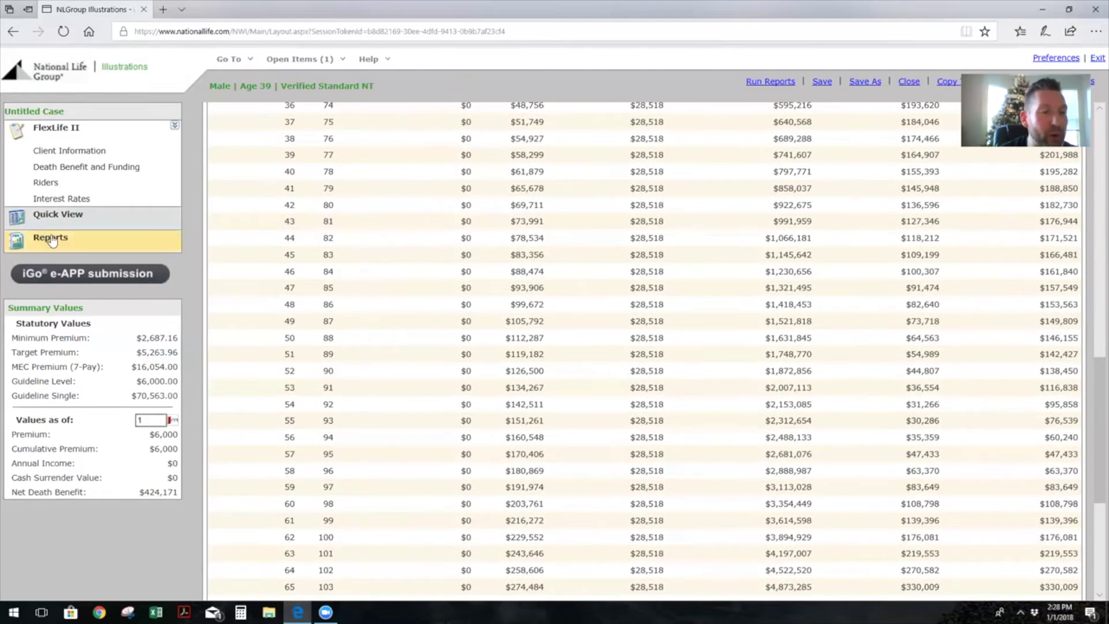
Generate the 29-page FlexLife II illustration report from Reports and enlarge its window
click(53, 242)
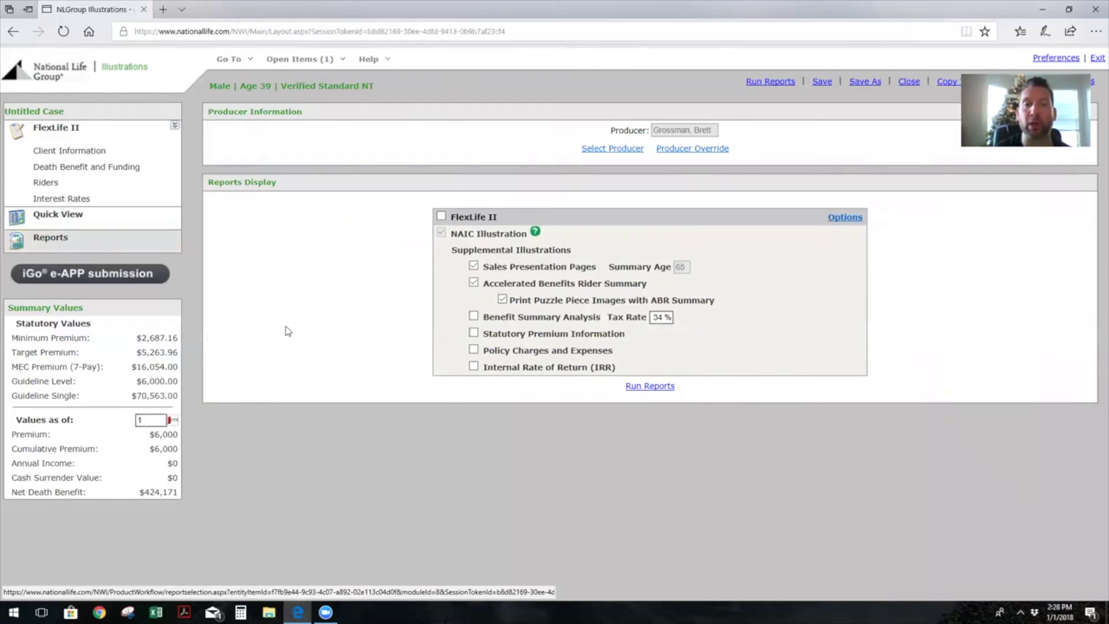
click(134, 271)
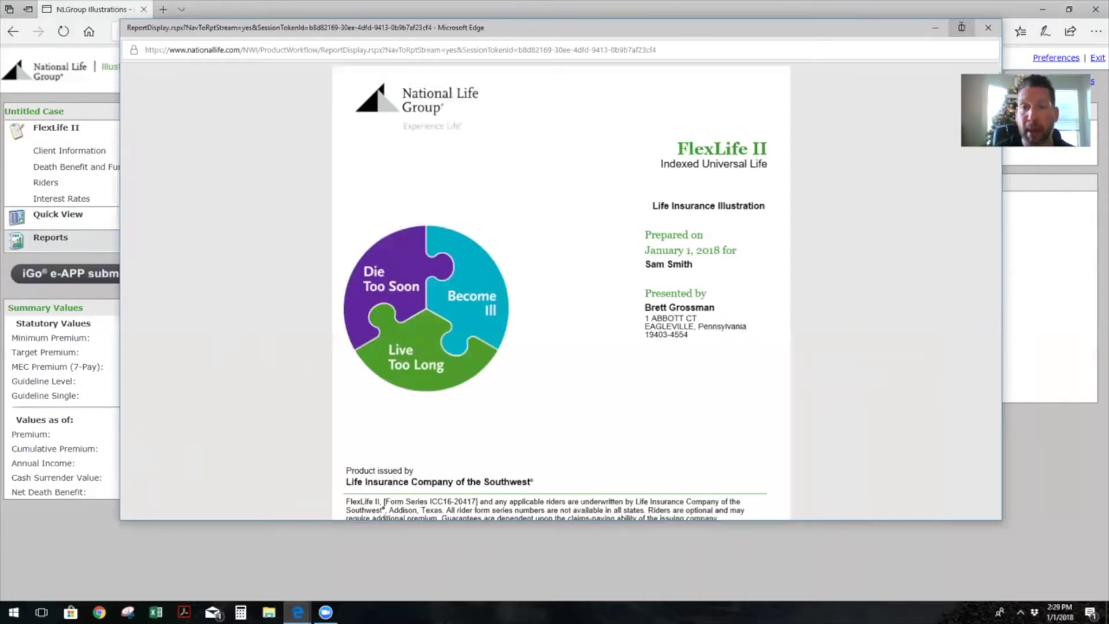
click(965, 28)
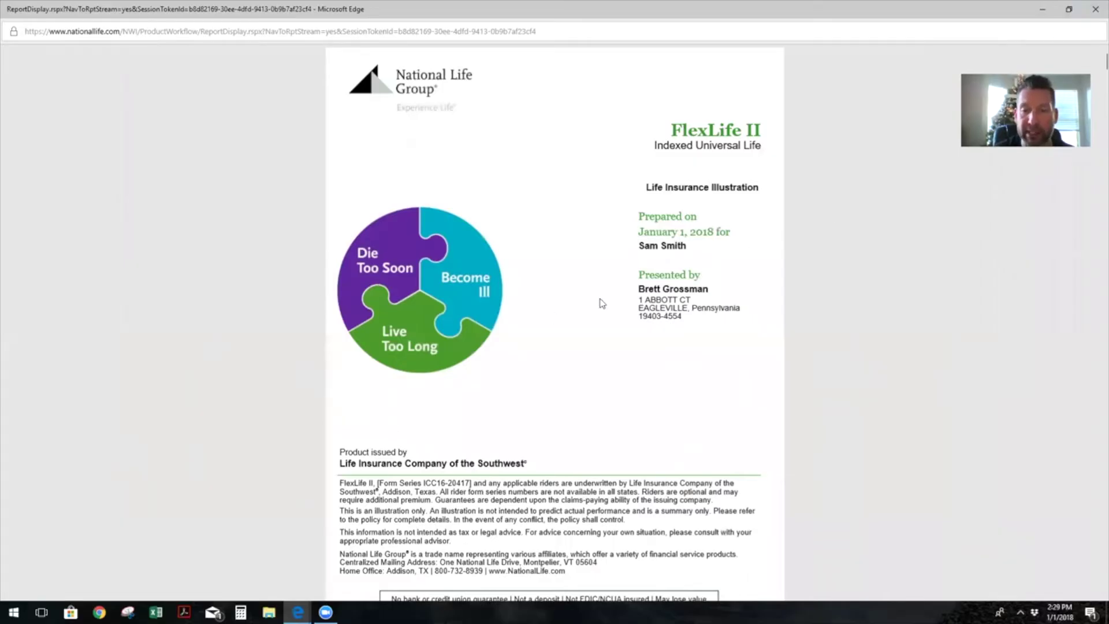
Scroll to the 'A Strategy that provides' page showing $28,518 annual income from age 65
scroll(631, 304, down, 5)
scroll(634, 311, down, 7)
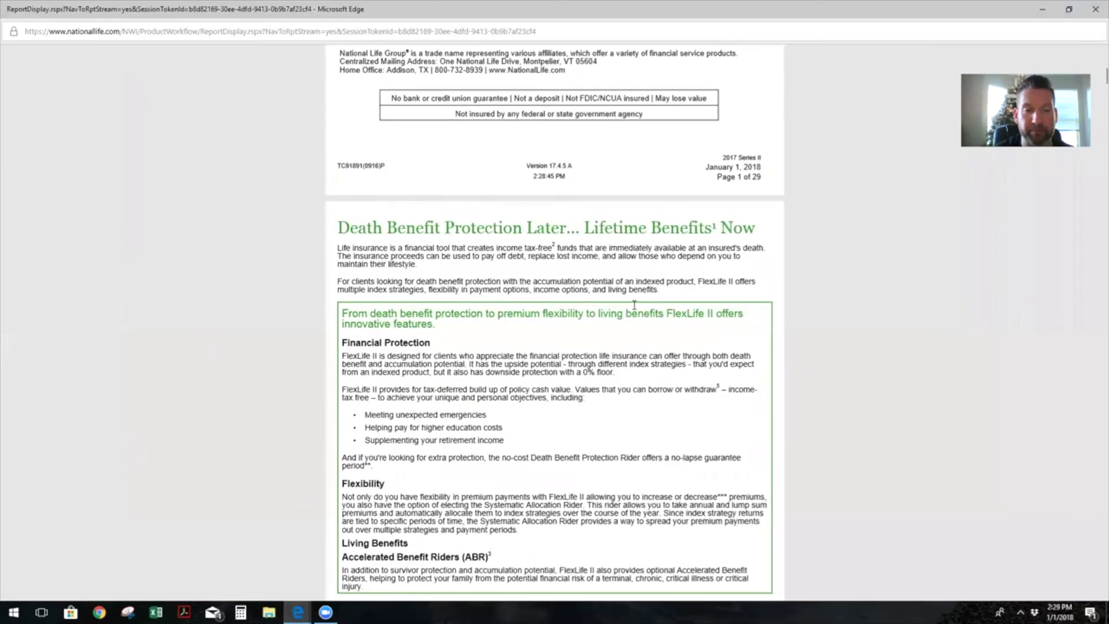
scroll(636, 305, down, 5)
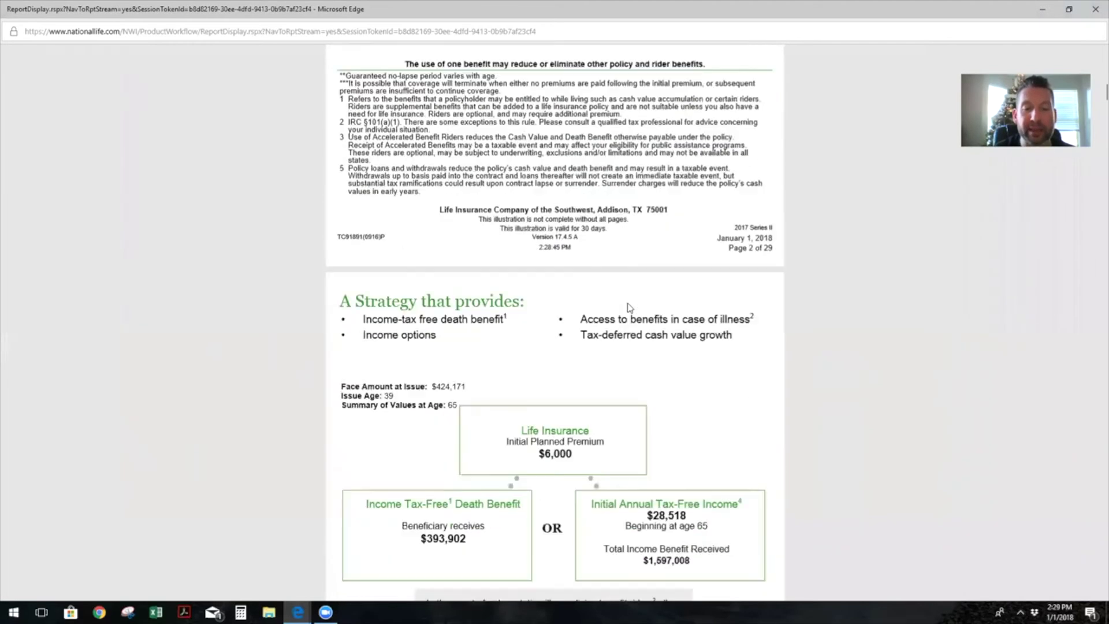
scroll(665, 289, down, 2)
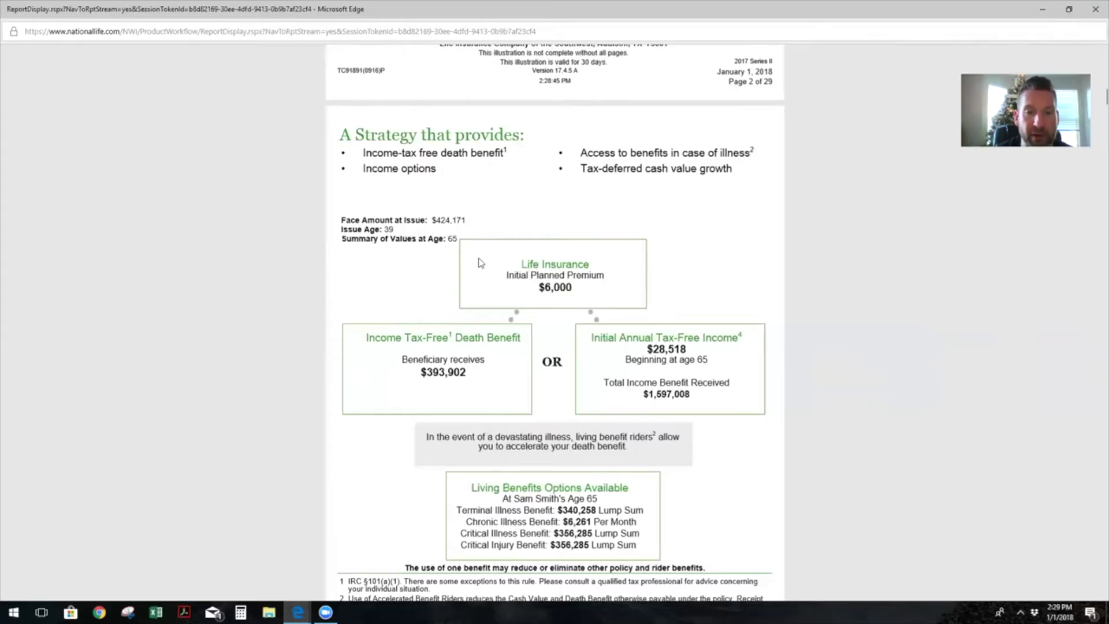
scroll(481, 263, down, 1)
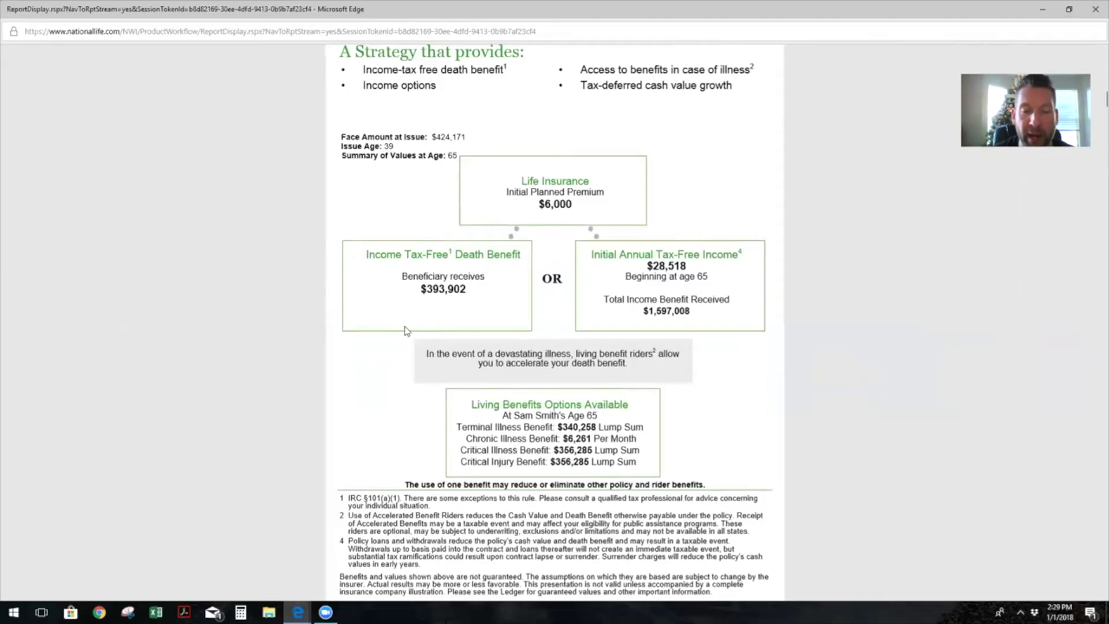
Highlight the Living Benefits Options Available heading and the $6,261 per month chronic illness benefit
scroll(407, 331, down, 1)
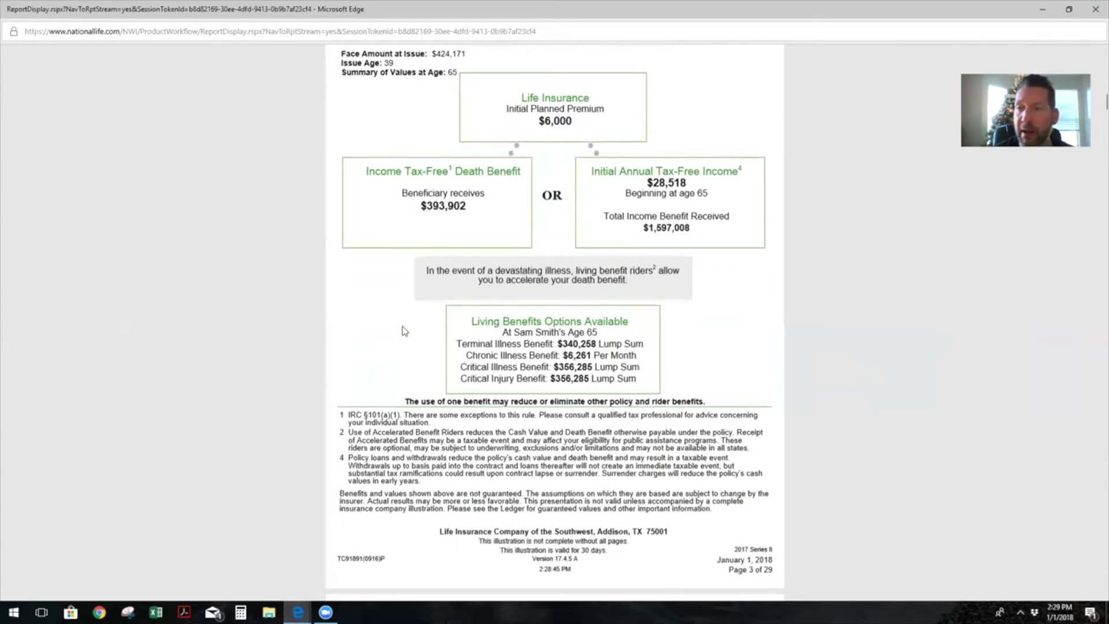
scroll(405, 331, up, 1)
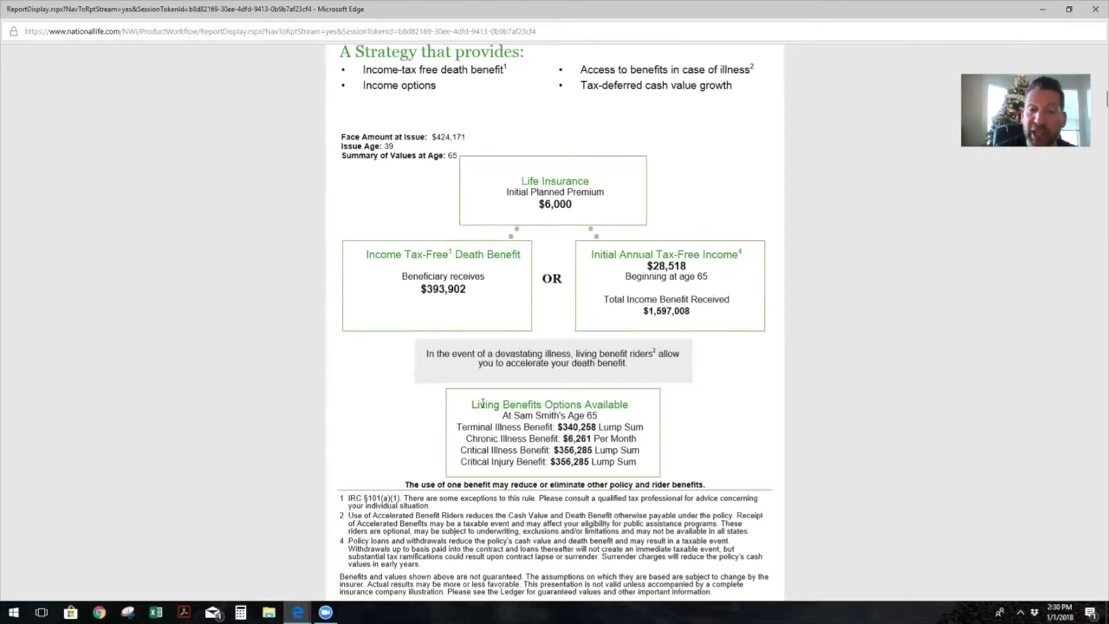
drag(472, 404, 634, 404)
click(646, 400)
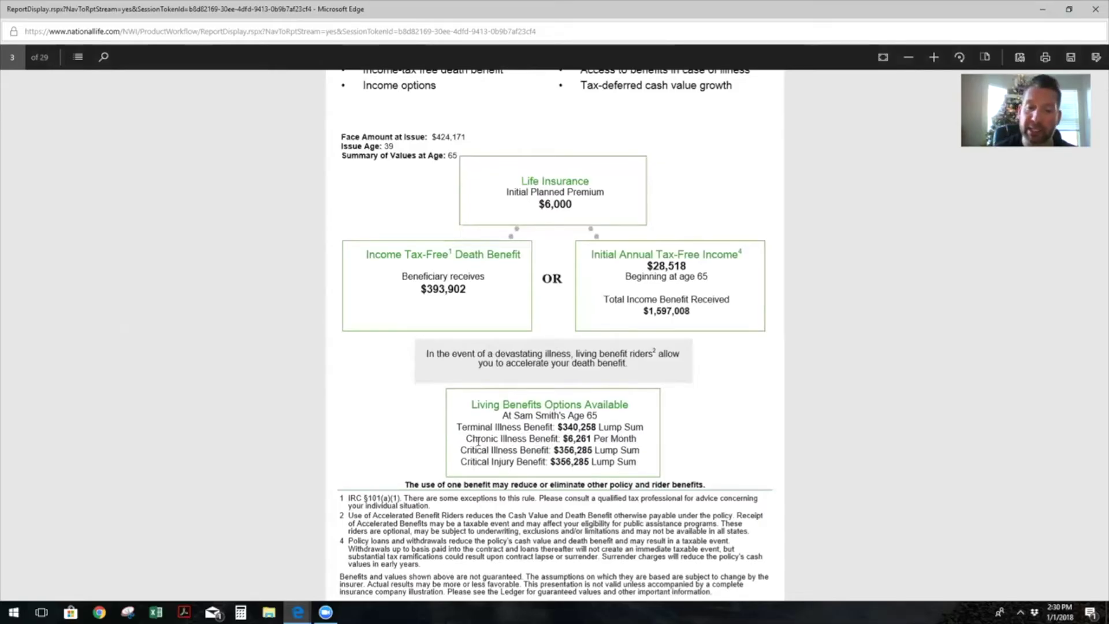
drag(562, 439, 629, 440)
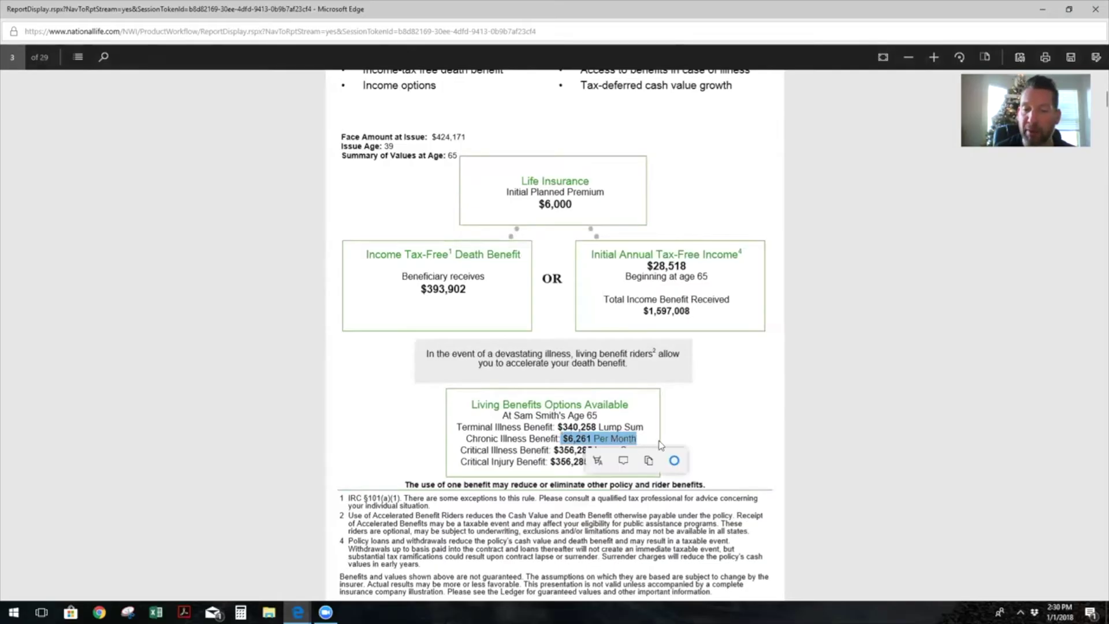
click(708, 425)
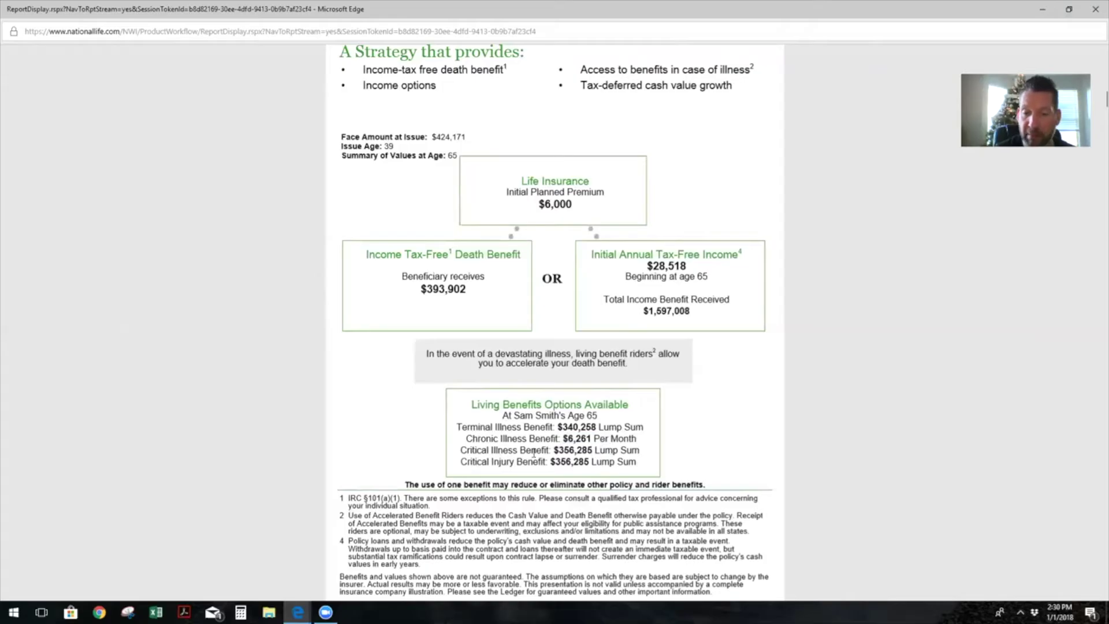
Highlight the $356,285 Critical Injury Benefit lump sum, then scroll to the ABR Summary of Coverages
drag(483, 461, 524, 462)
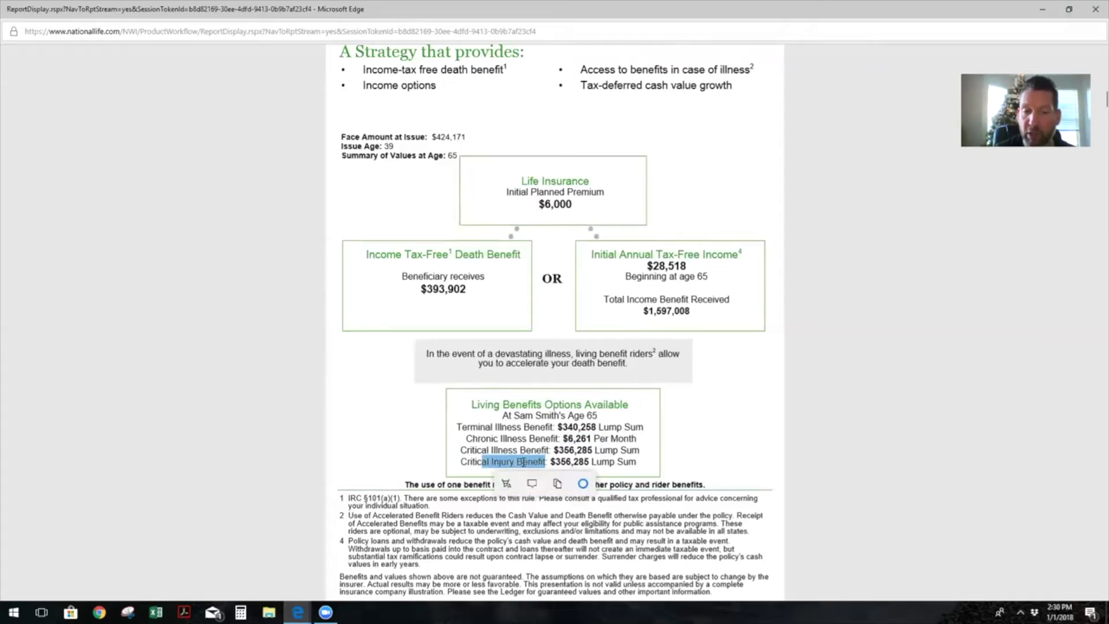
click(523, 462)
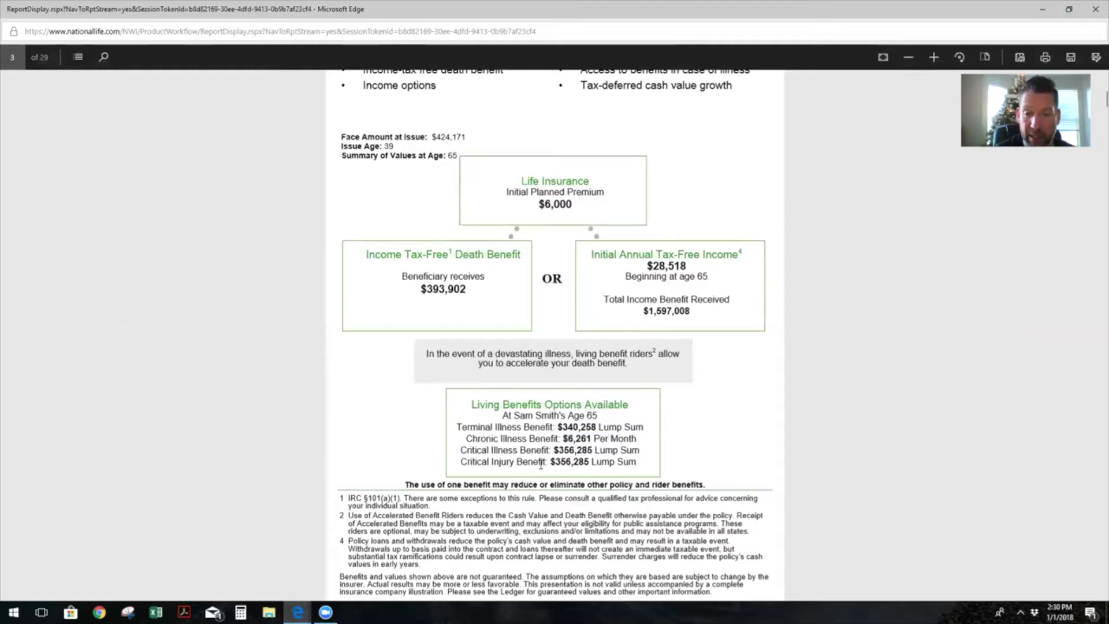
drag(539, 462, 617, 462)
click(666, 446)
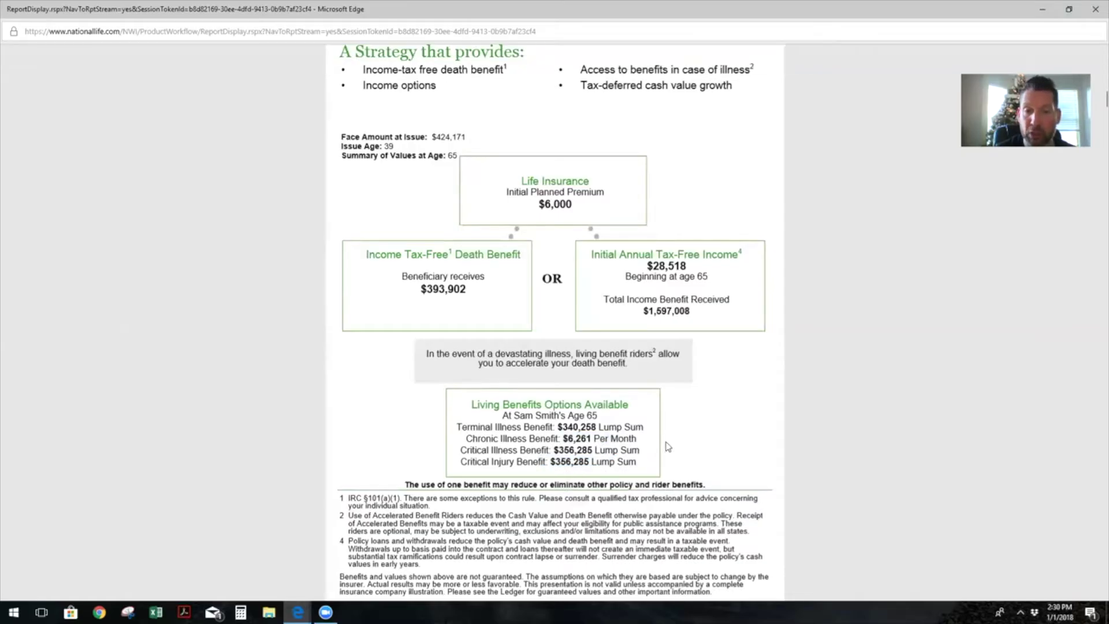
scroll(530, 433, down, 10)
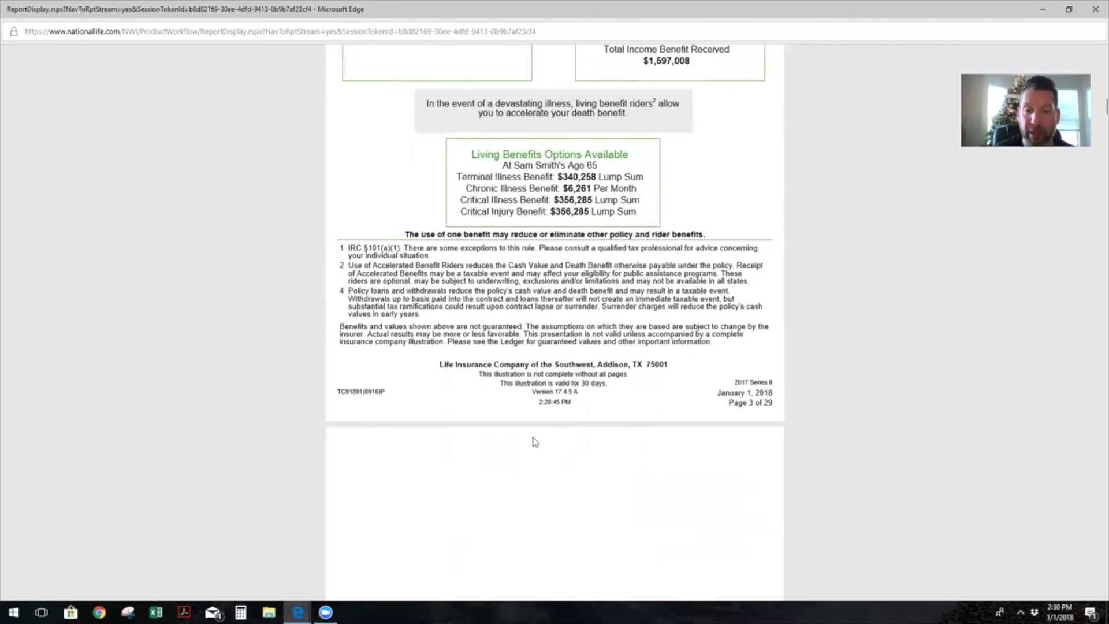
scroll(535, 450, down, 12)
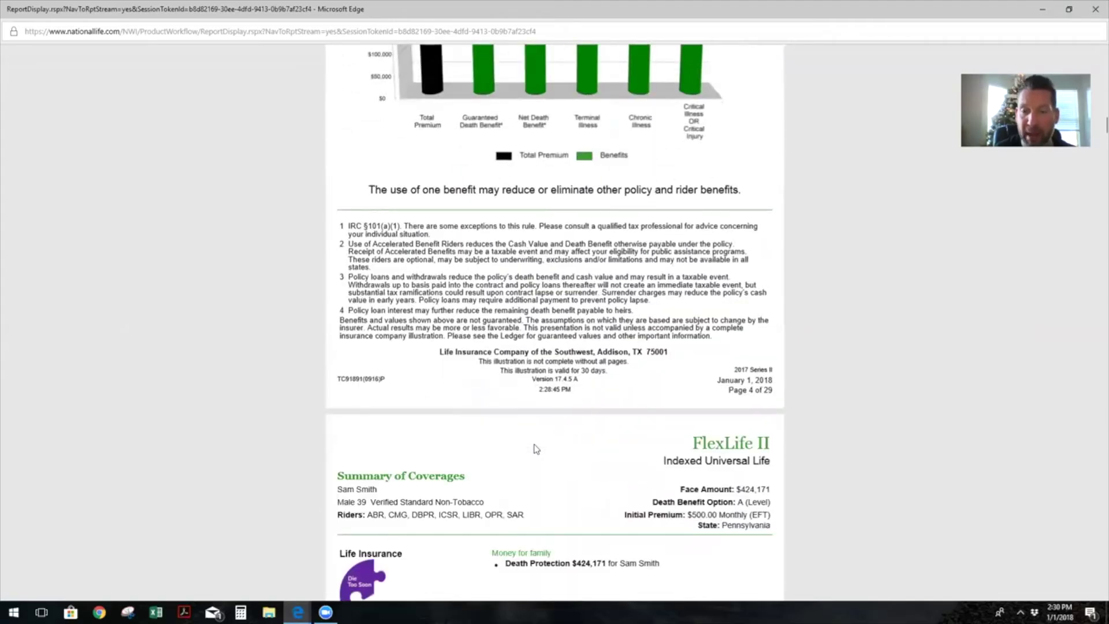
scroll(533, 444, down, 10)
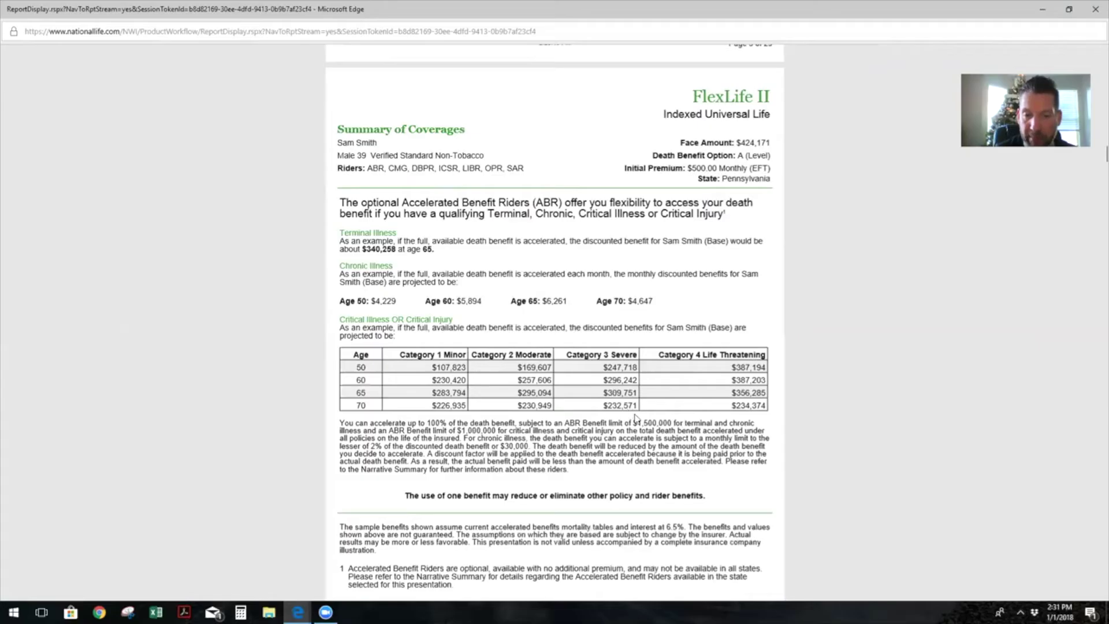
Highlight the paragraph explaining the ABR benefit limits
scroll(636, 418, down, 3)
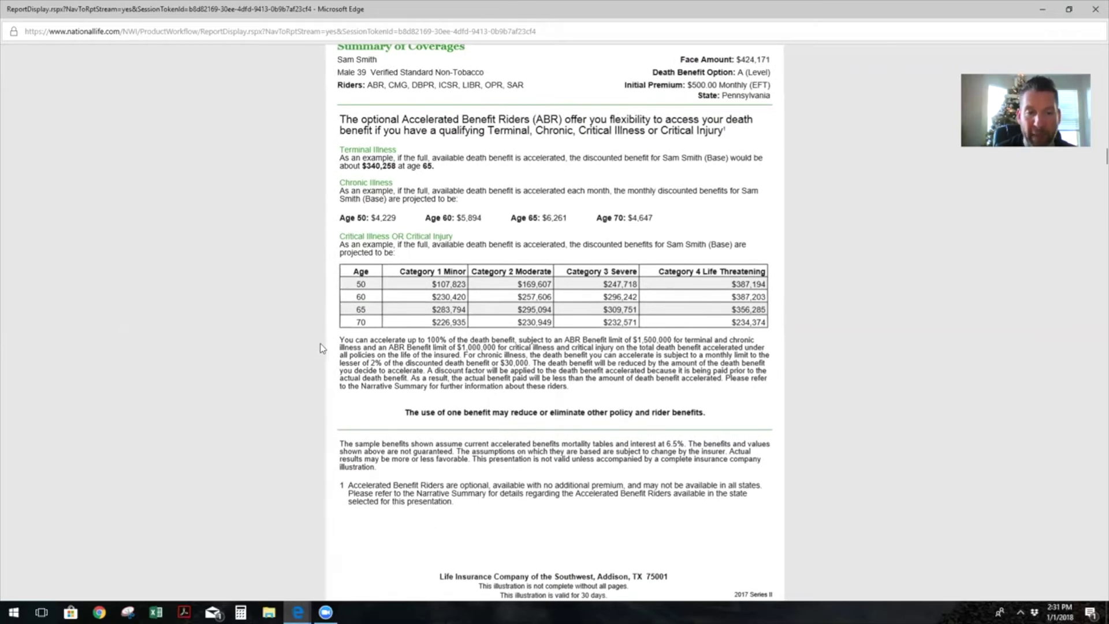
drag(339, 339, 583, 395)
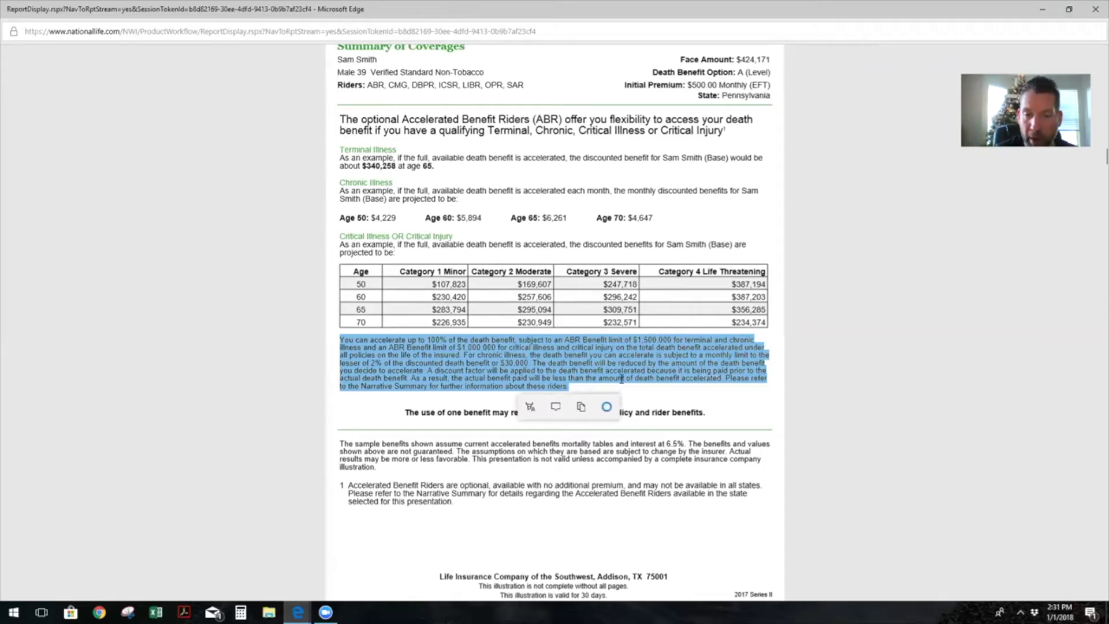
click(621, 379)
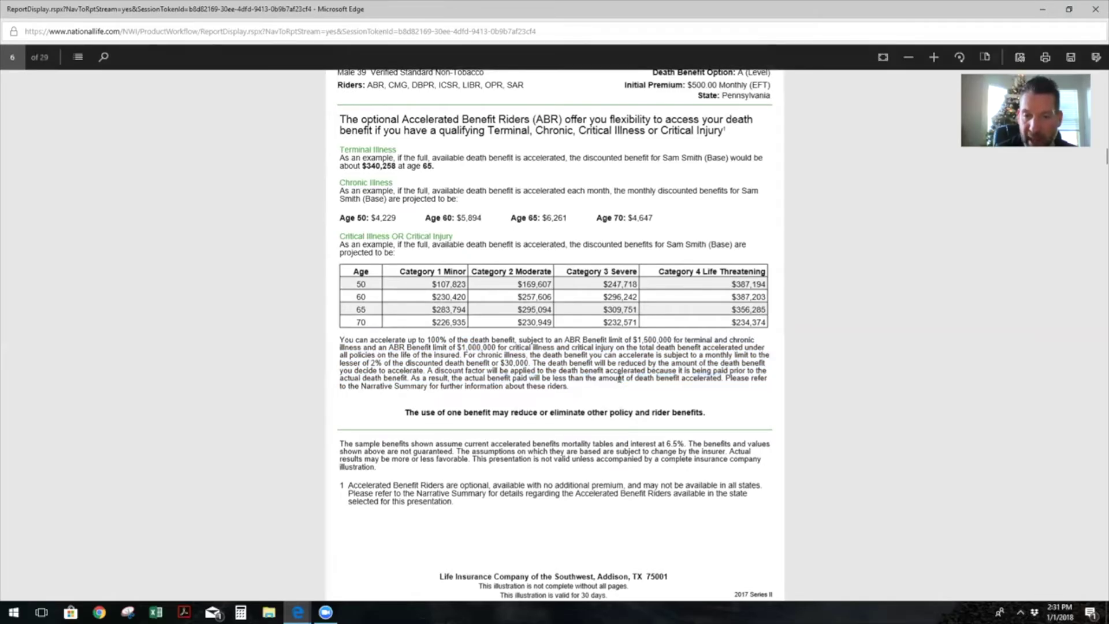
Scroll through the Narrative Summary pages to the Rider Description on page 9
scroll(619, 379, down, 9)
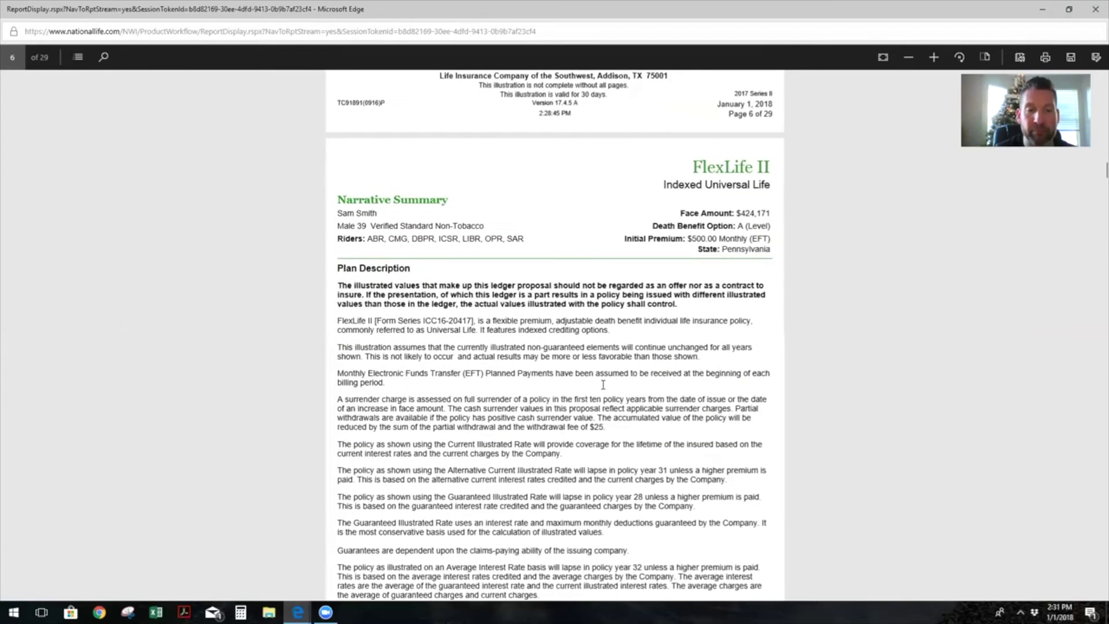
scroll(603, 384, down, 2)
scroll(604, 381, down, 8)
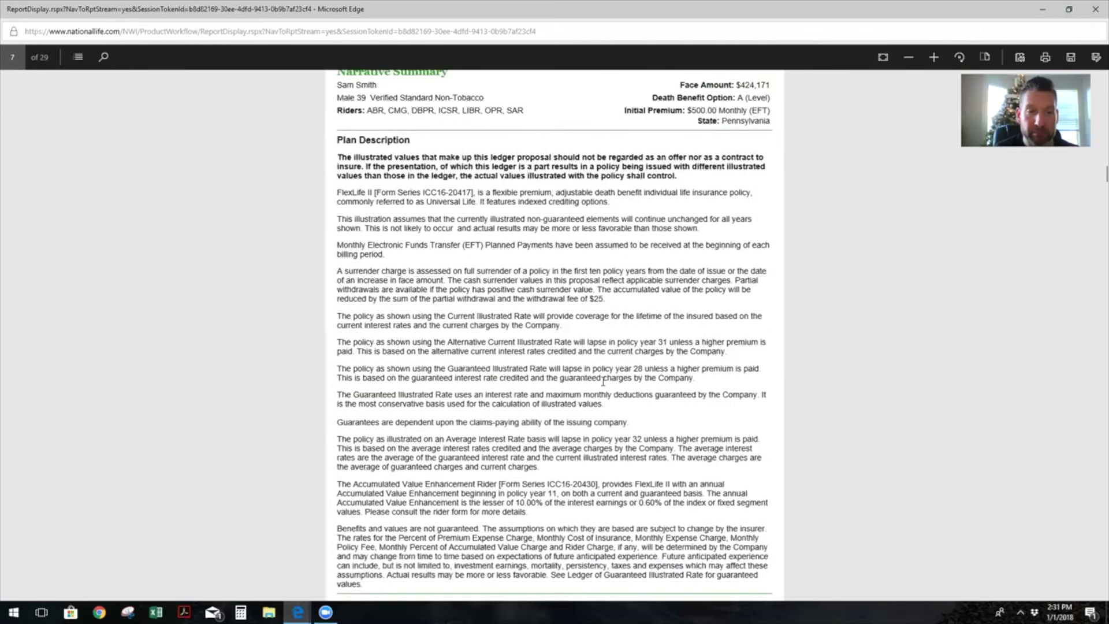
scroll(601, 376, down, 4)
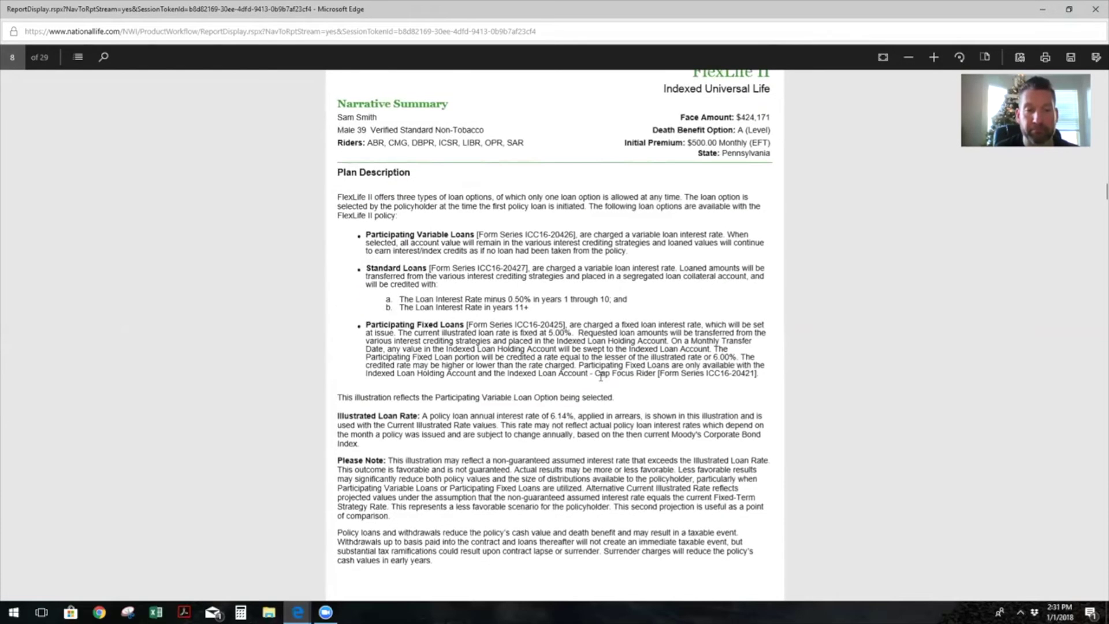
scroll(601, 376, down, 3)
scroll(588, 189, up, 3)
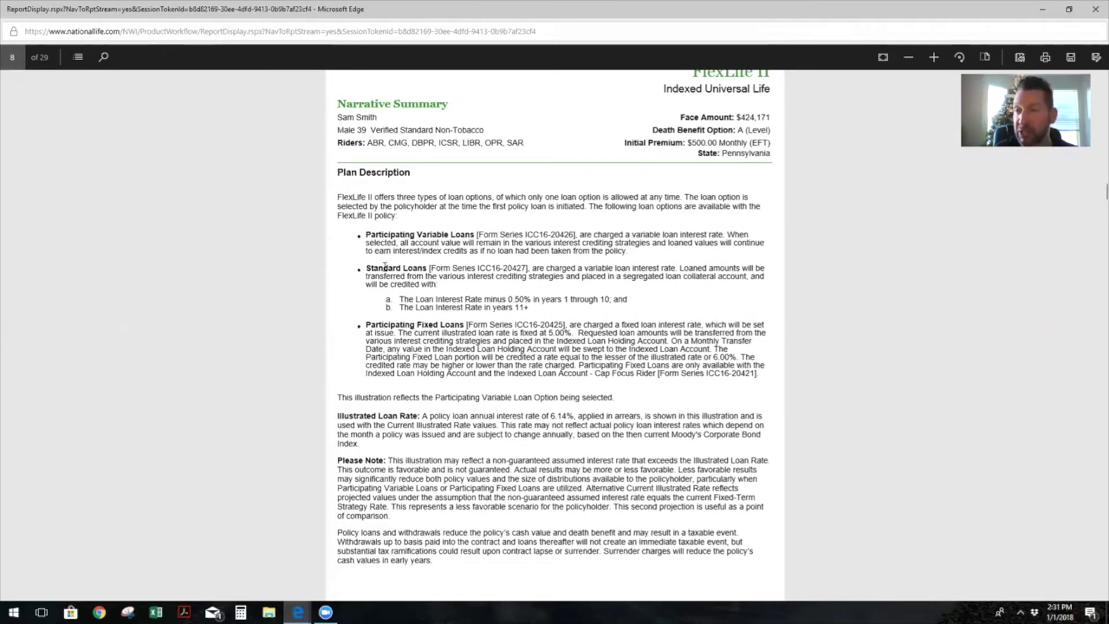
scroll(385, 276, down, 2)
scroll(383, 280, down, 2)
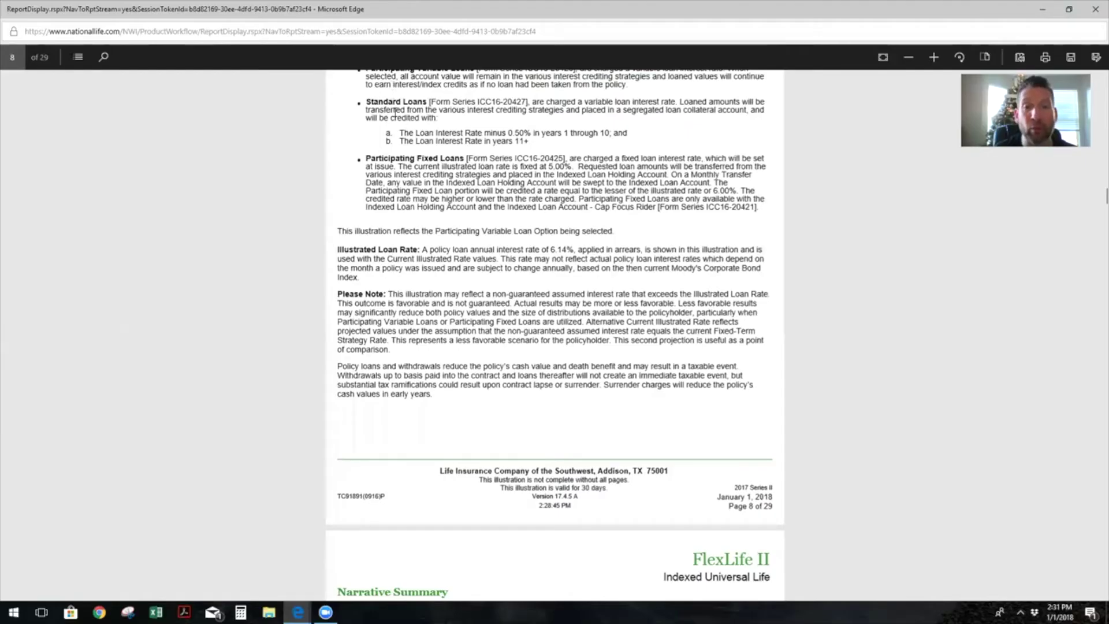
scroll(411, 364, down, 1)
scroll(412, 366, down, 5)
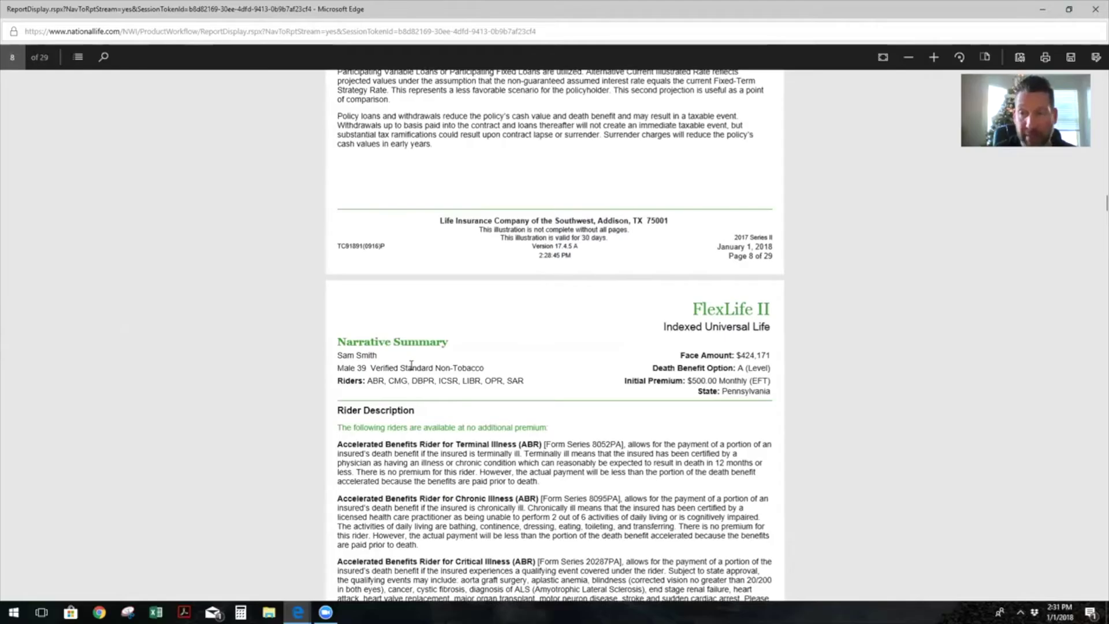
Highlight the Terminal, Chronic and Critical Illness rider headings in the Rider Description
scroll(407, 367, down, 4)
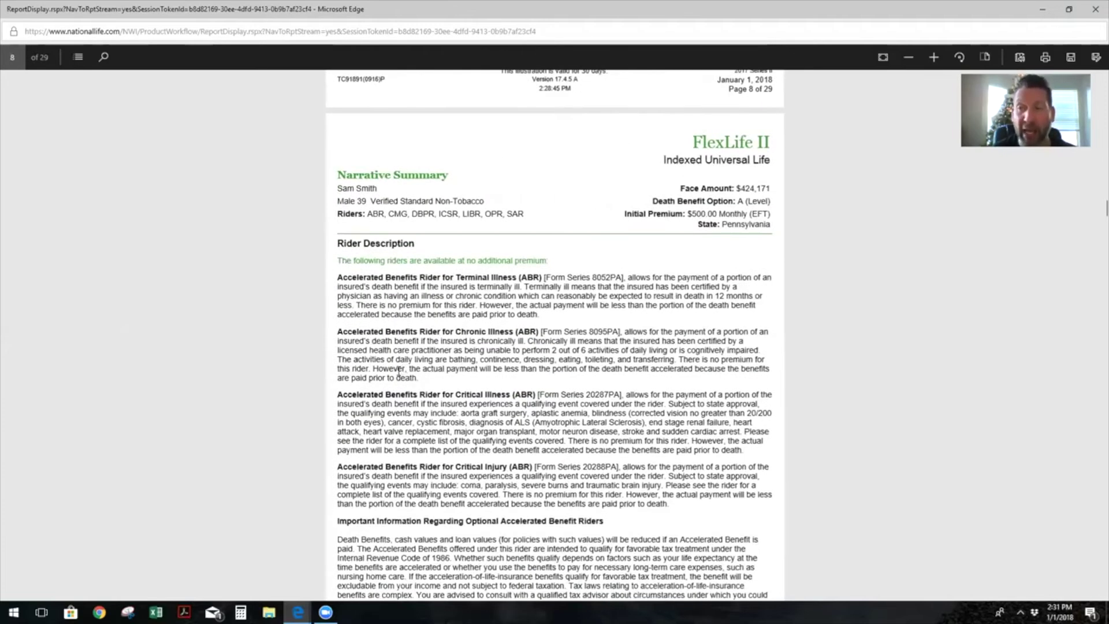
scroll(398, 370, down, 2)
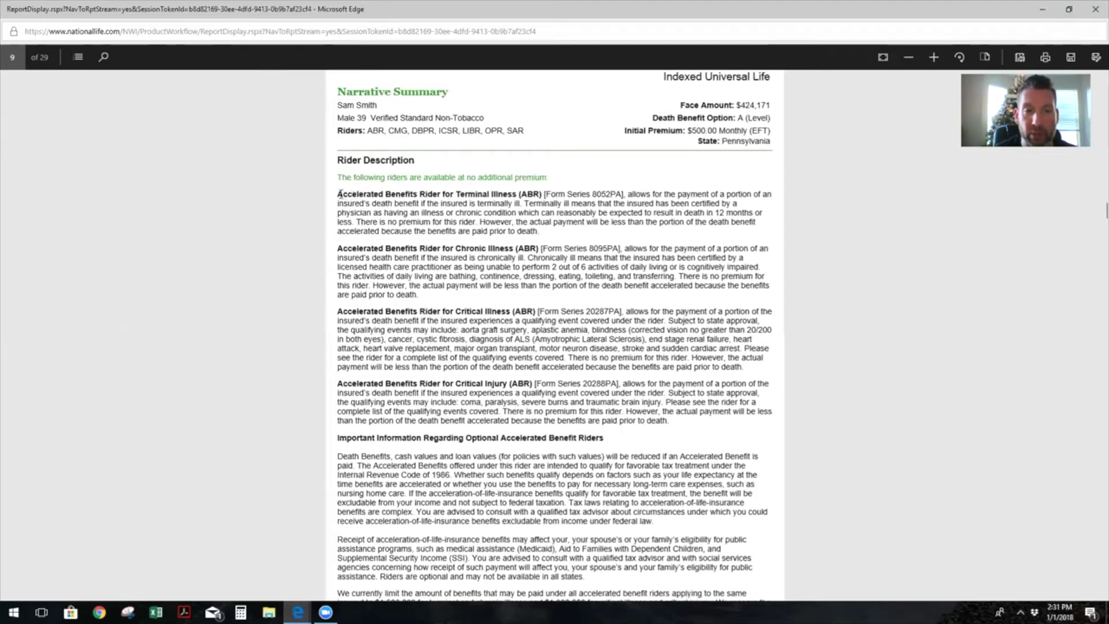
drag(338, 194, 592, 196)
drag(343, 249, 538, 249)
drag(344, 309, 514, 307)
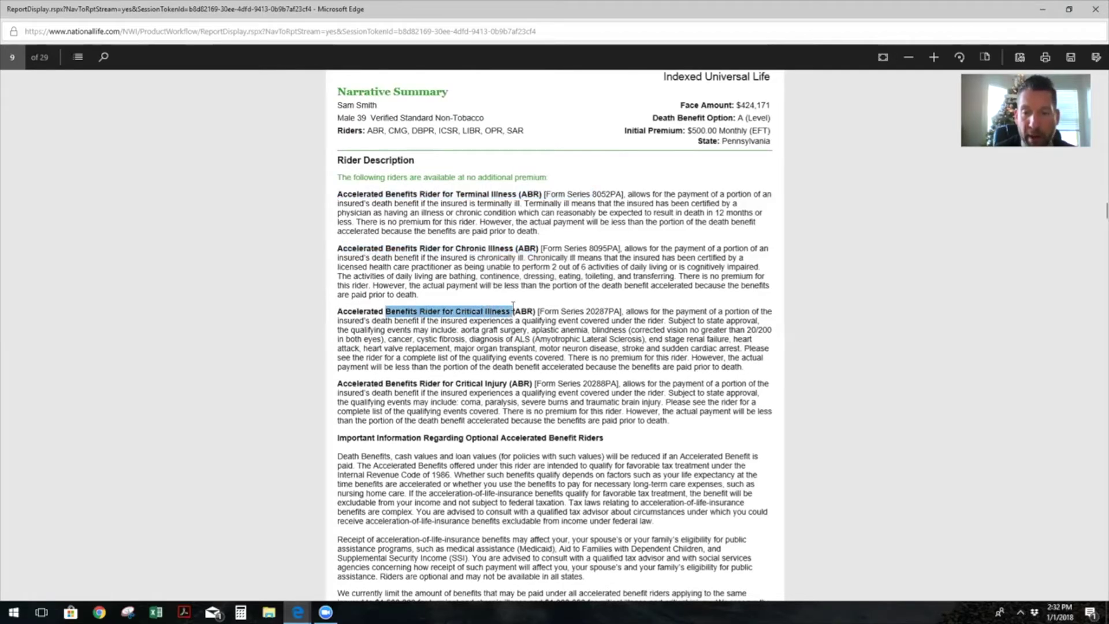
click(749, 324)
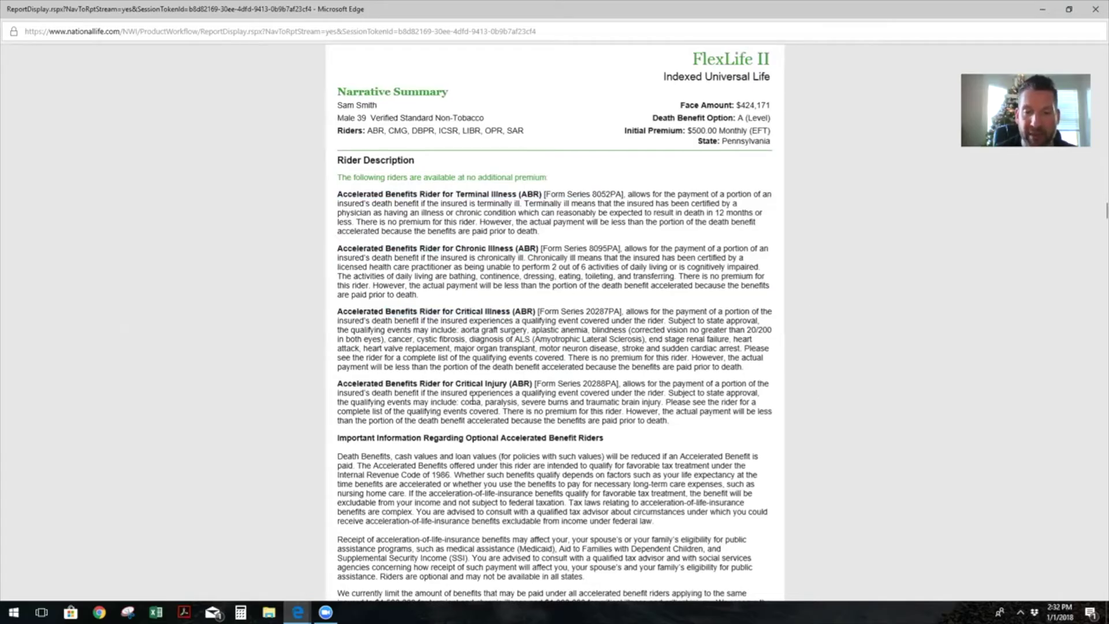
Highlight the rider paragraphs through Important Information, then scroll to the Indexed Strategies Disclosure
scroll(600, 399, down, 3)
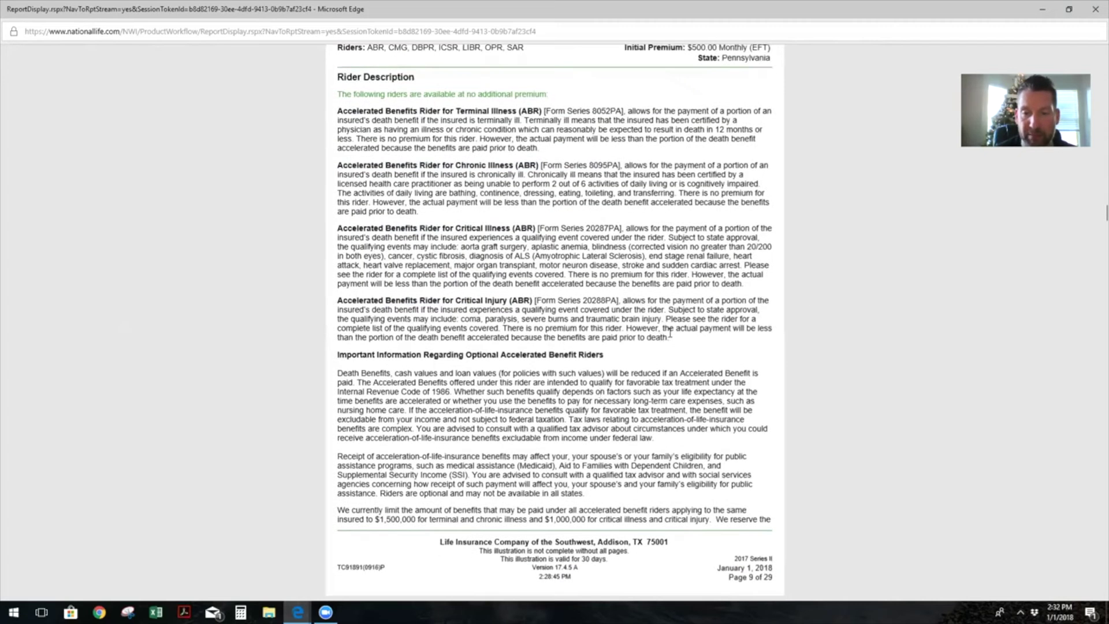
scroll(670, 332, down, 8)
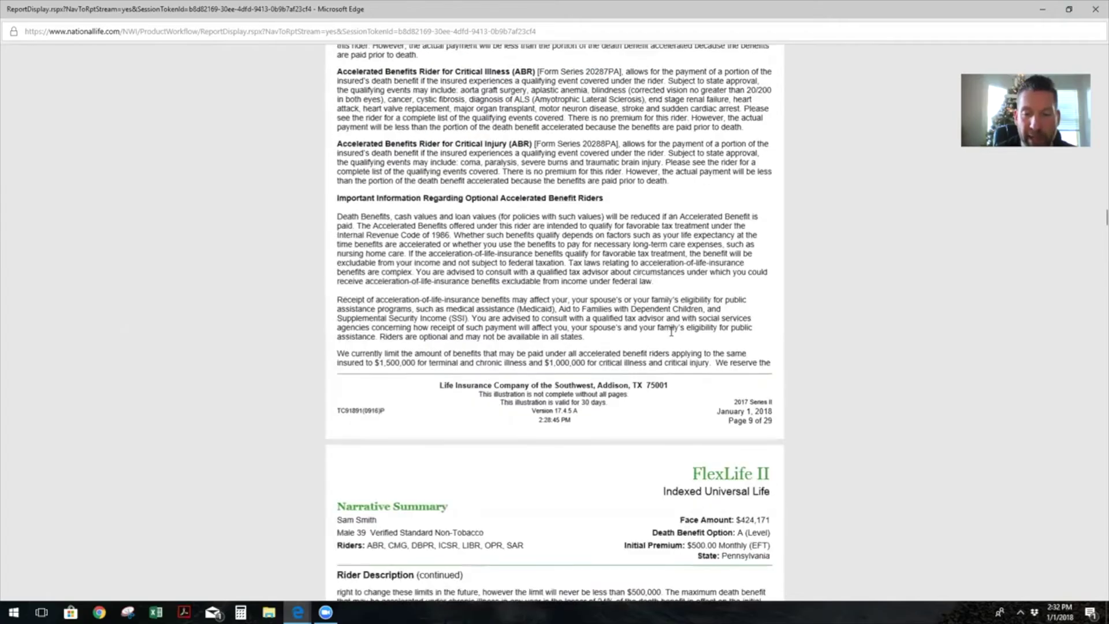
drag(377, 296, 580, 585)
click(689, 389)
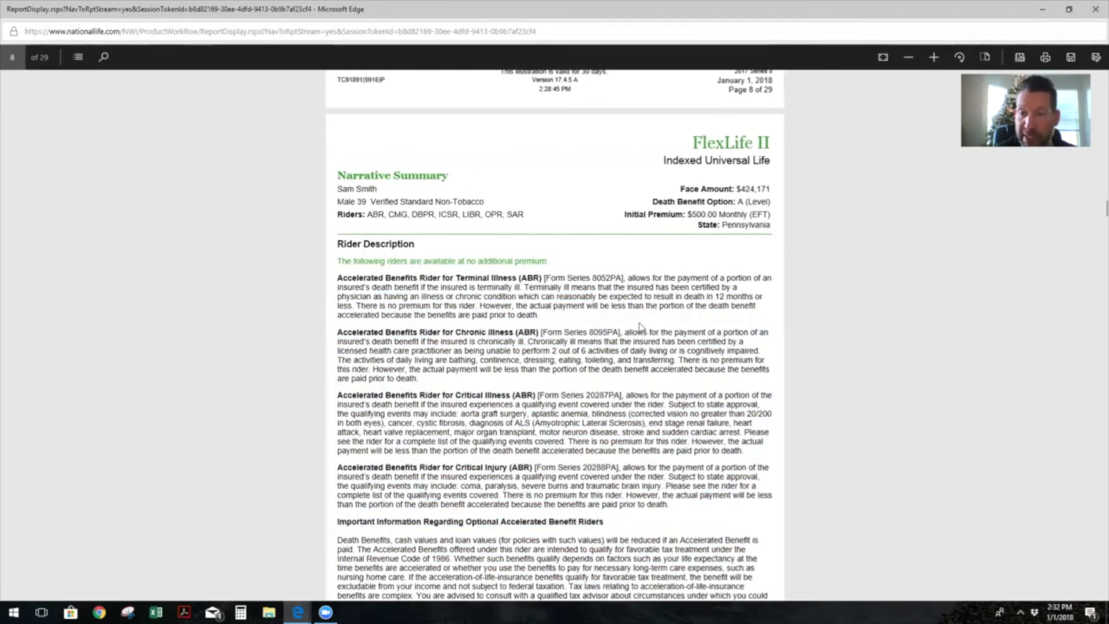
scroll(678, 388, down, 7)
scroll(666, 388, down, 10)
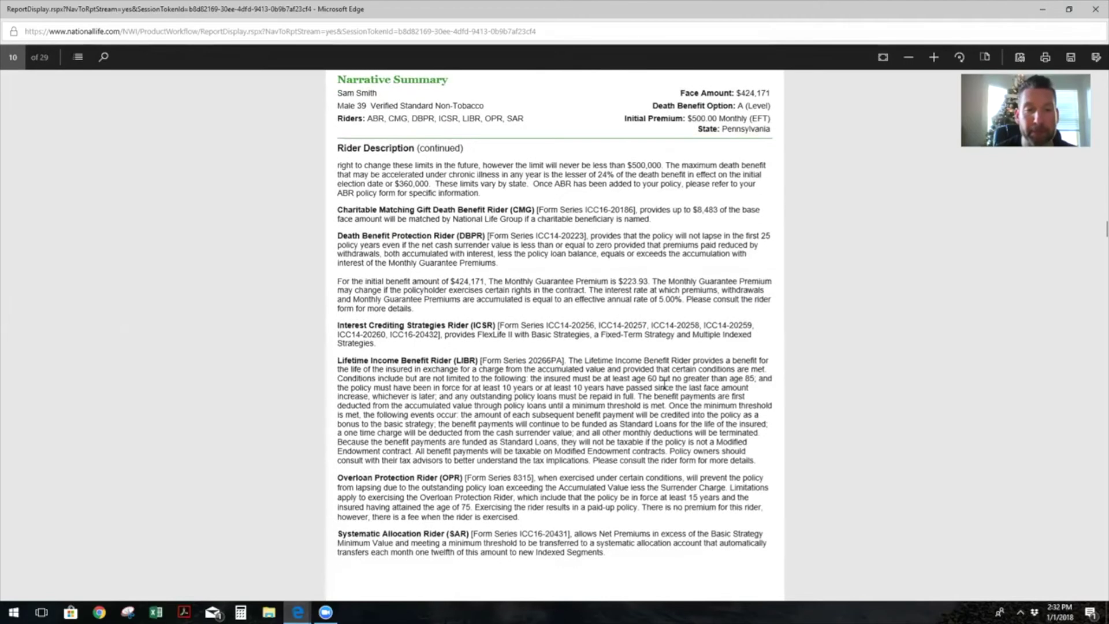
scroll(669, 378, down, 6)
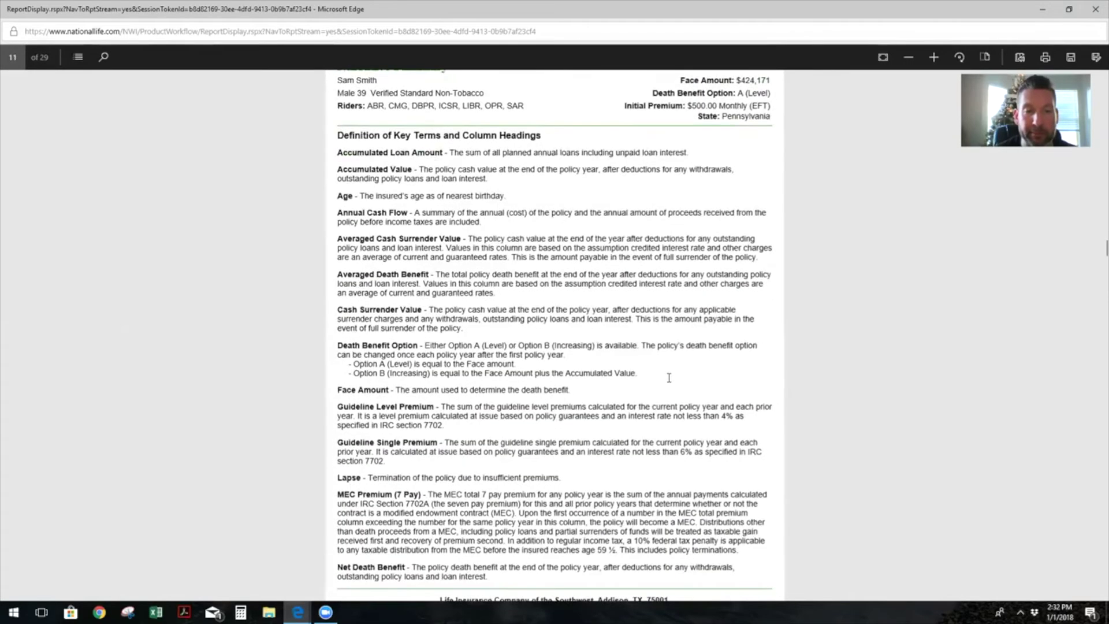
scroll(670, 376, down, 15)
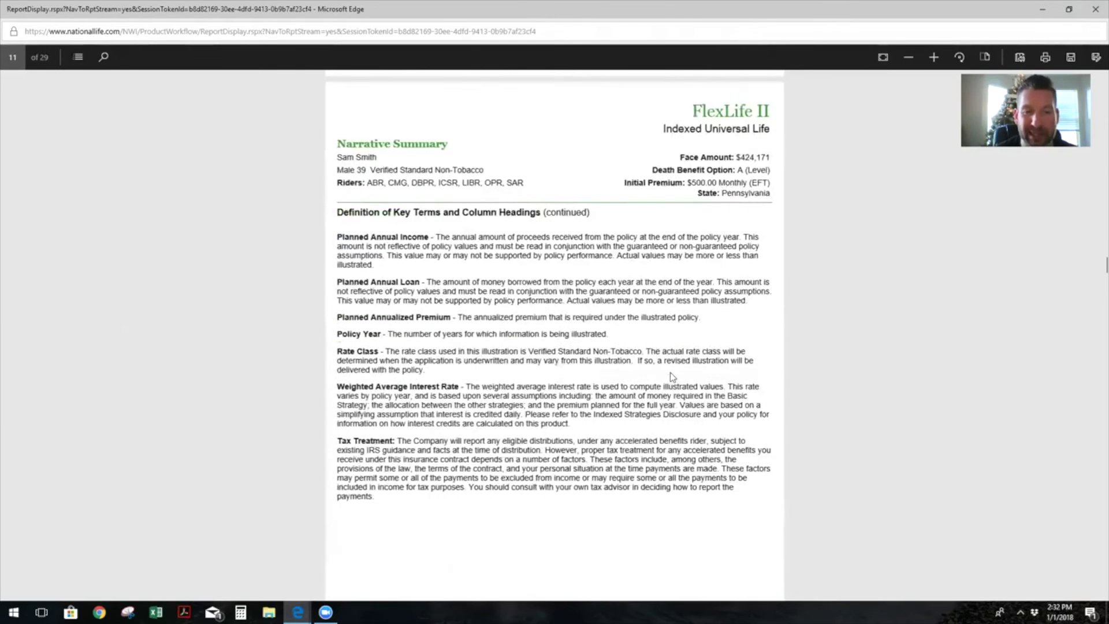
Scroll to page 14 and mark the 2008 row of hypothetical returns
scroll(669, 386, down, 10)
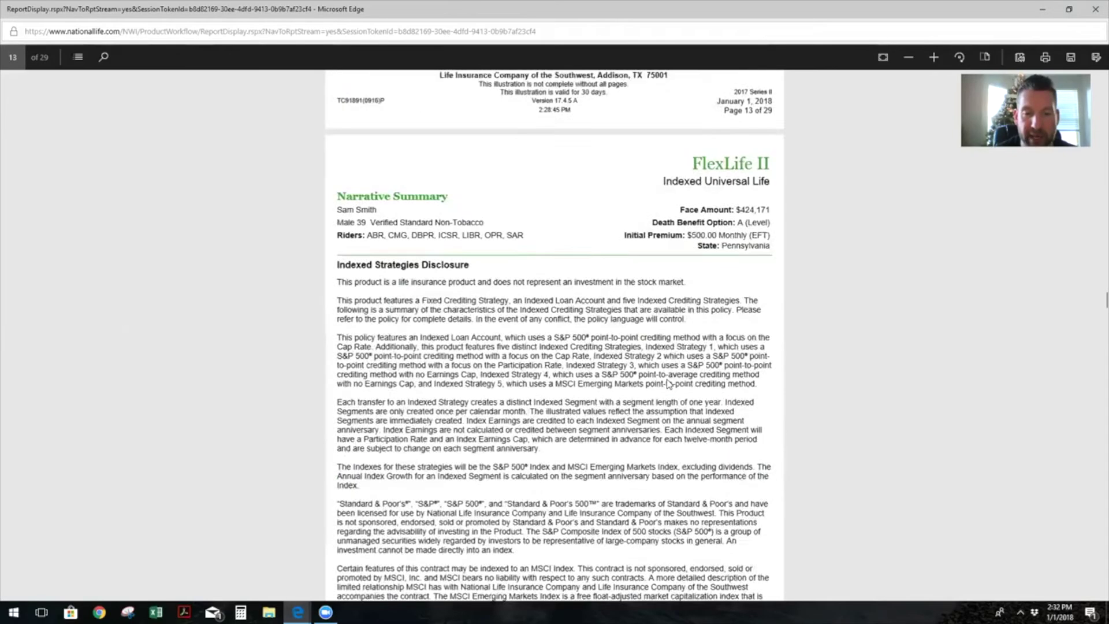
scroll(669, 379, down, 12)
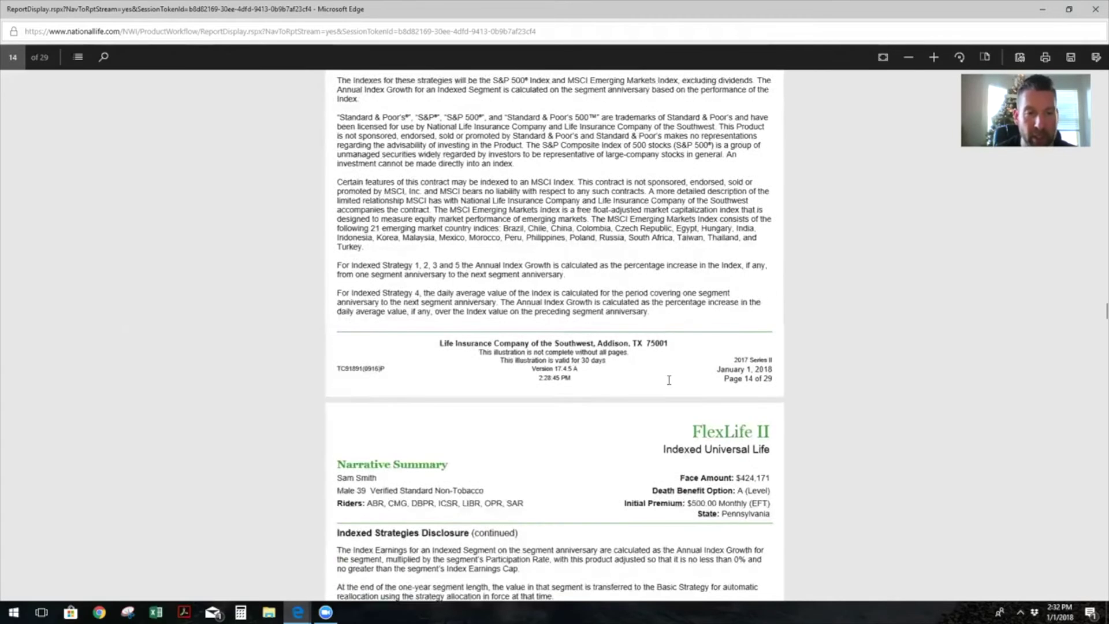
scroll(672, 377, down, 10)
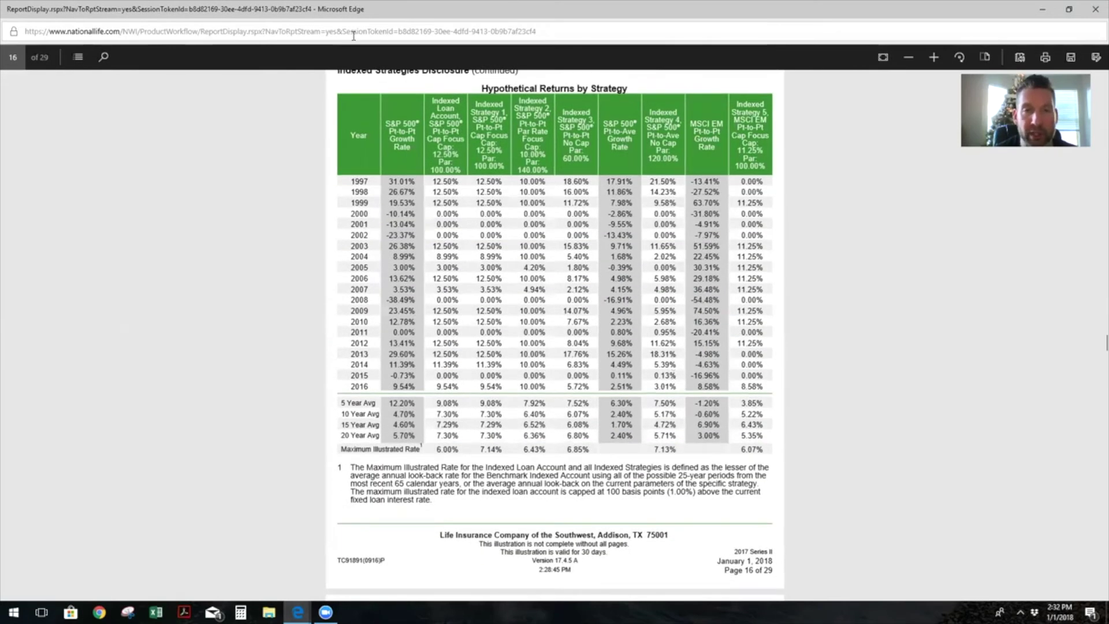
scroll(791, 253, up, 2)
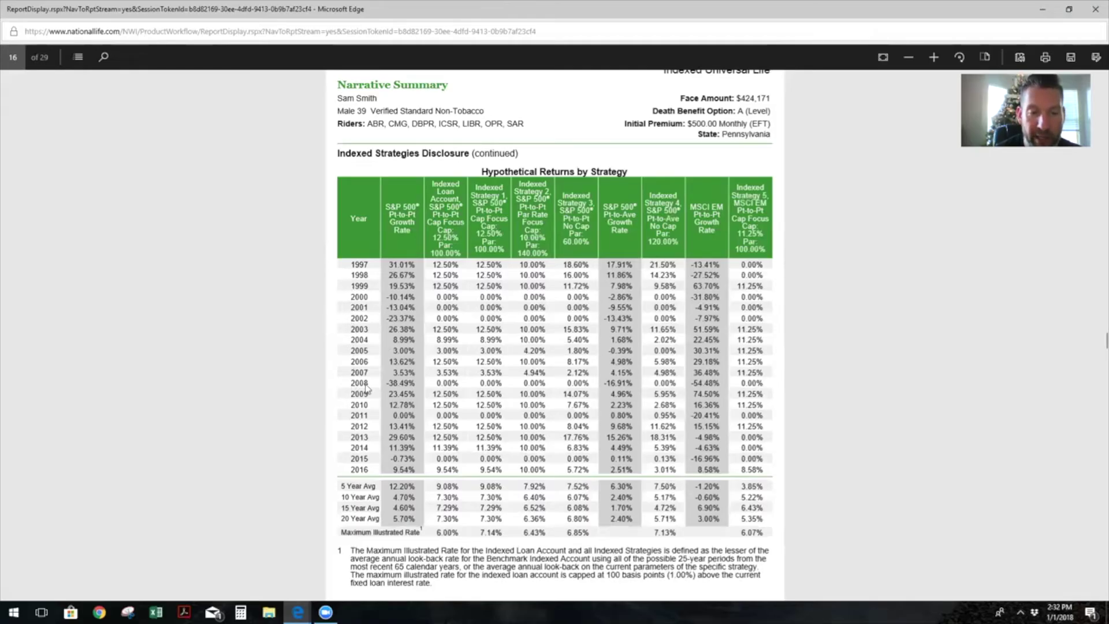
scroll(375, 378, down, 1)
drag(350, 381, 770, 379)
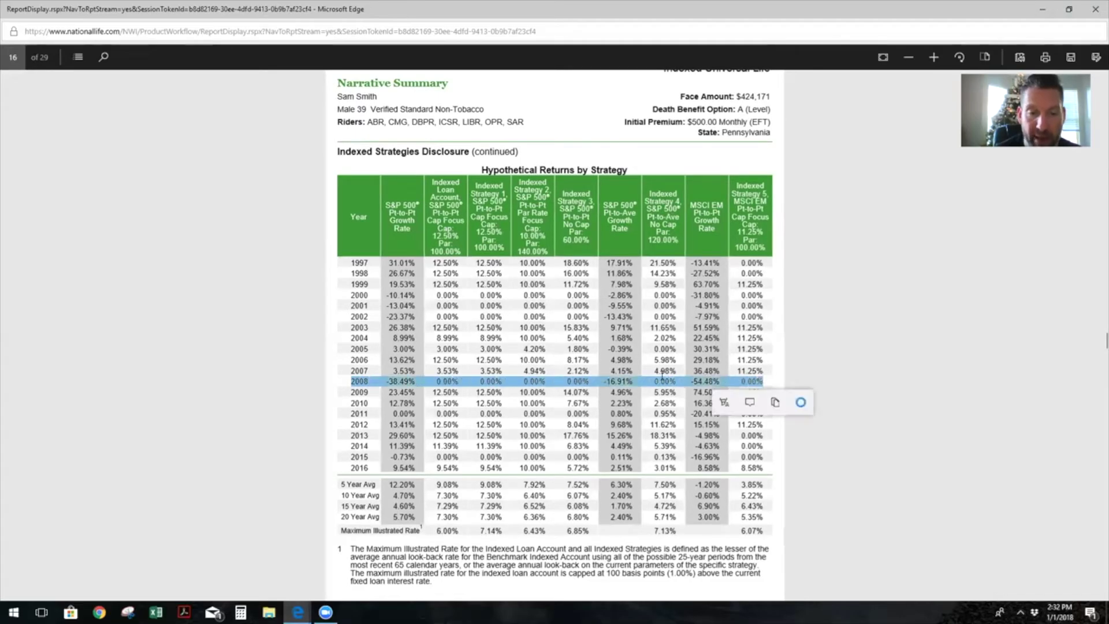
click(552, 376)
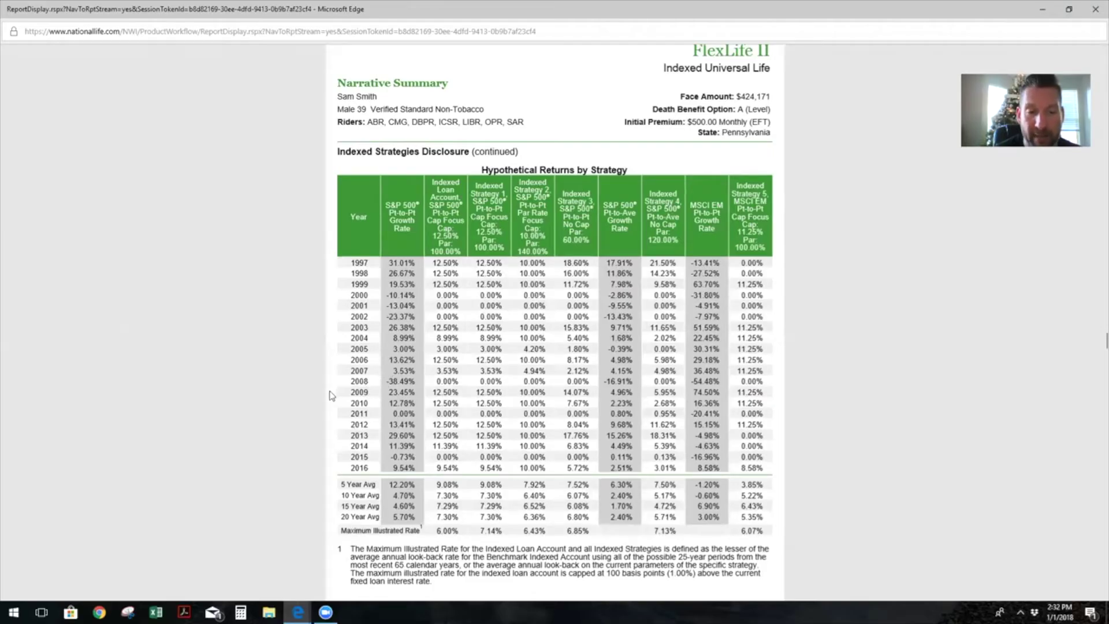
Mark the 2009 row and the 15- and 20-year averages, then reach the Indexed Crediting Method table
drag(349, 392, 781, 392)
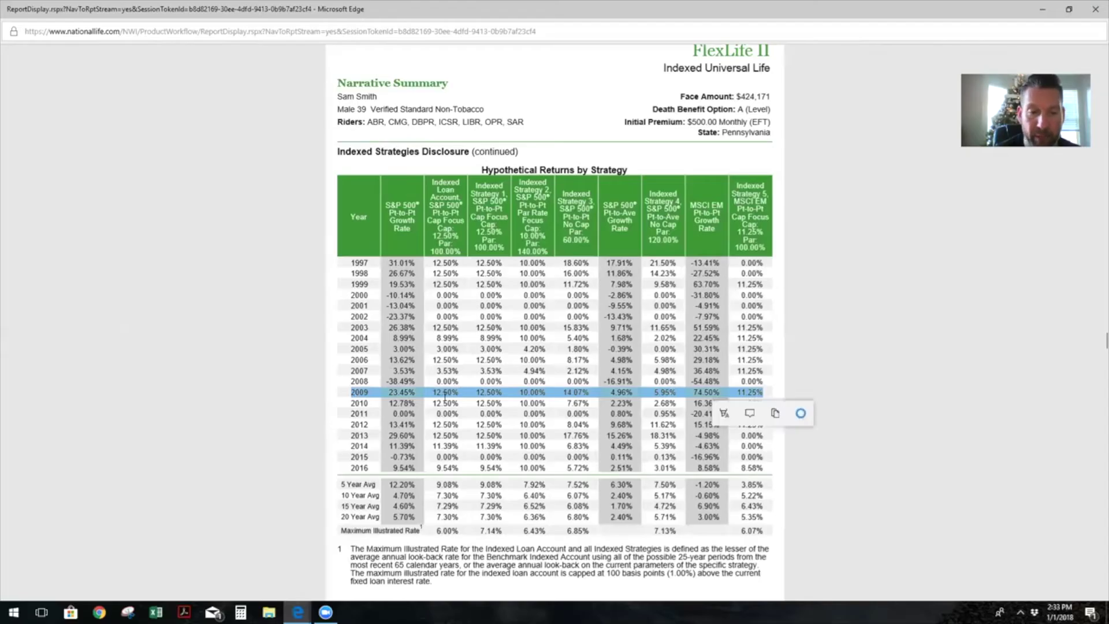
scroll(439, 411, down, 3)
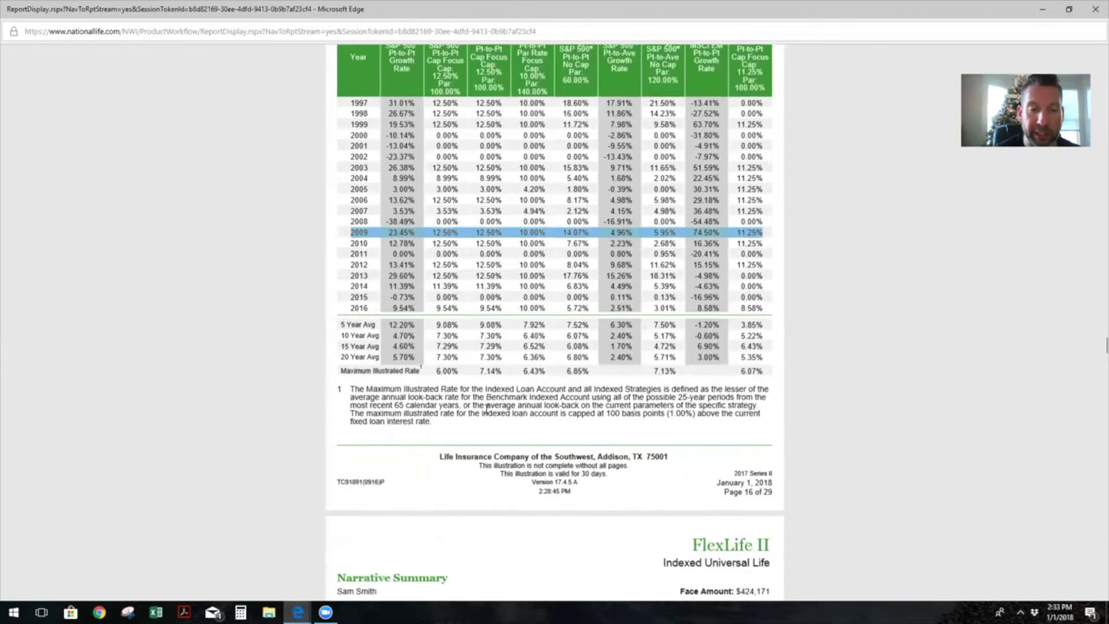
drag(394, 340, 785, 349)
click(832, 345)
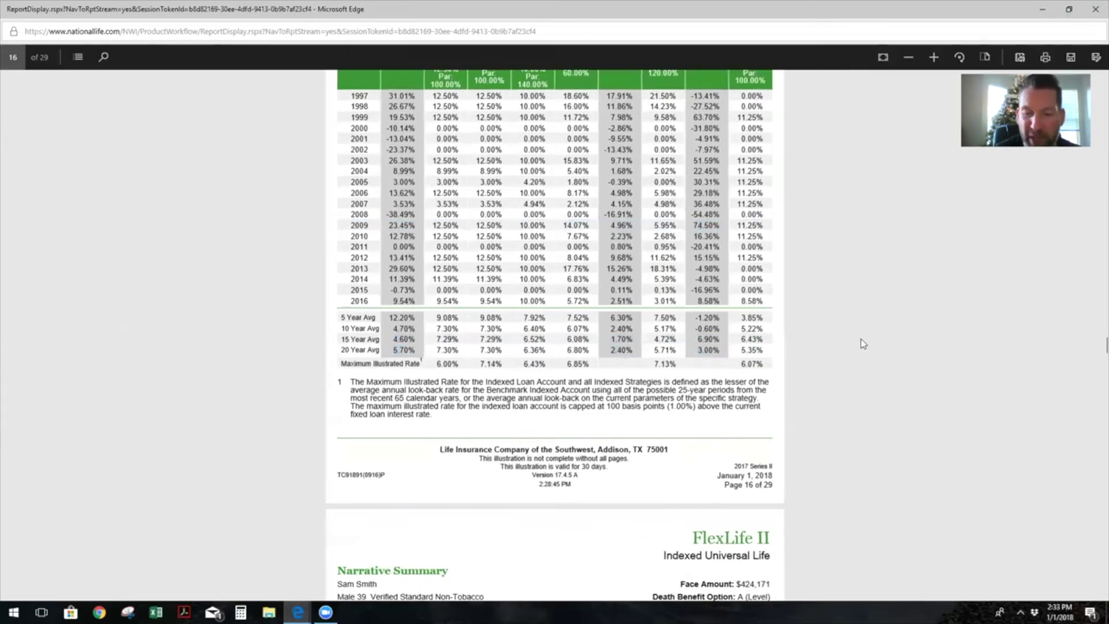
scroll(866, 340, down, 7)
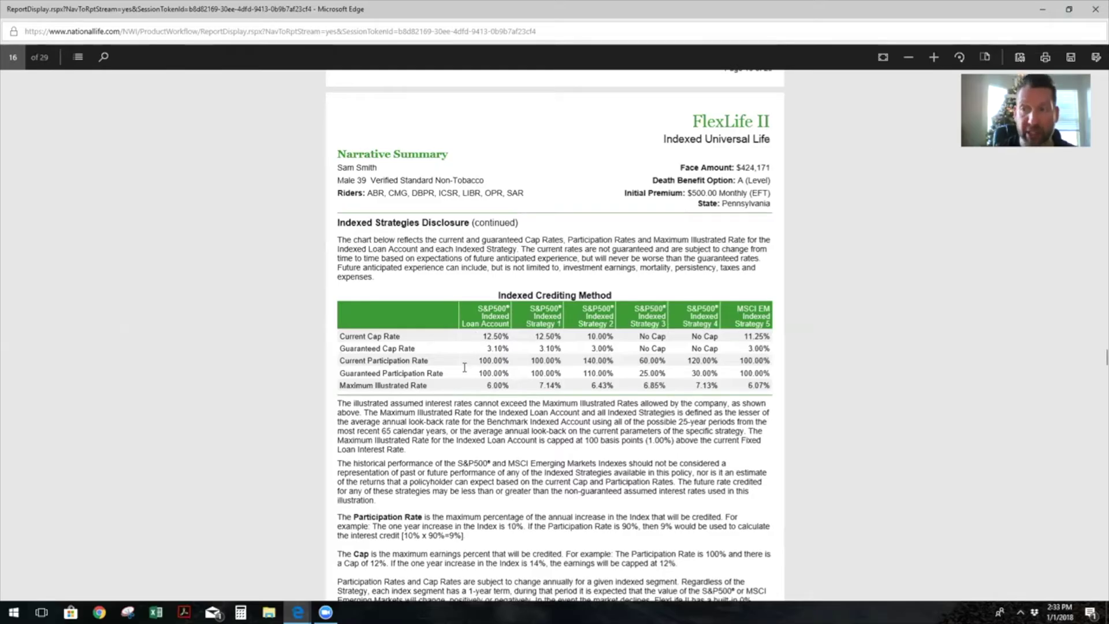
Check the 2.50% guaranteed minimum rate on page 17, then move on to the page 19 Ledger
scroll(463, 368, down, 3)
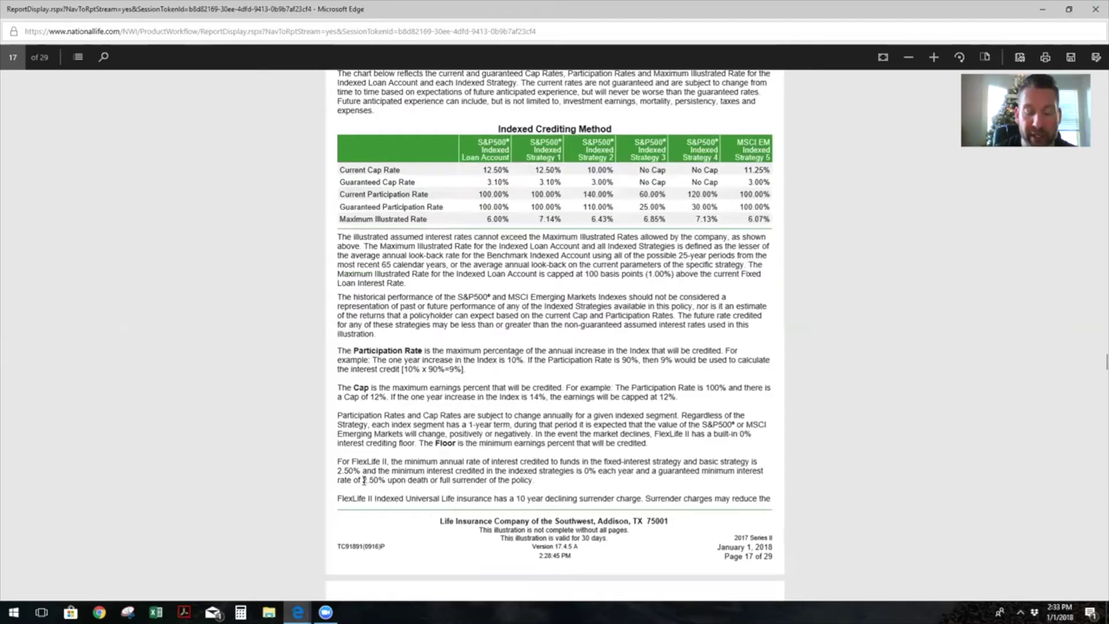
drag(364, 480, 382, 481)
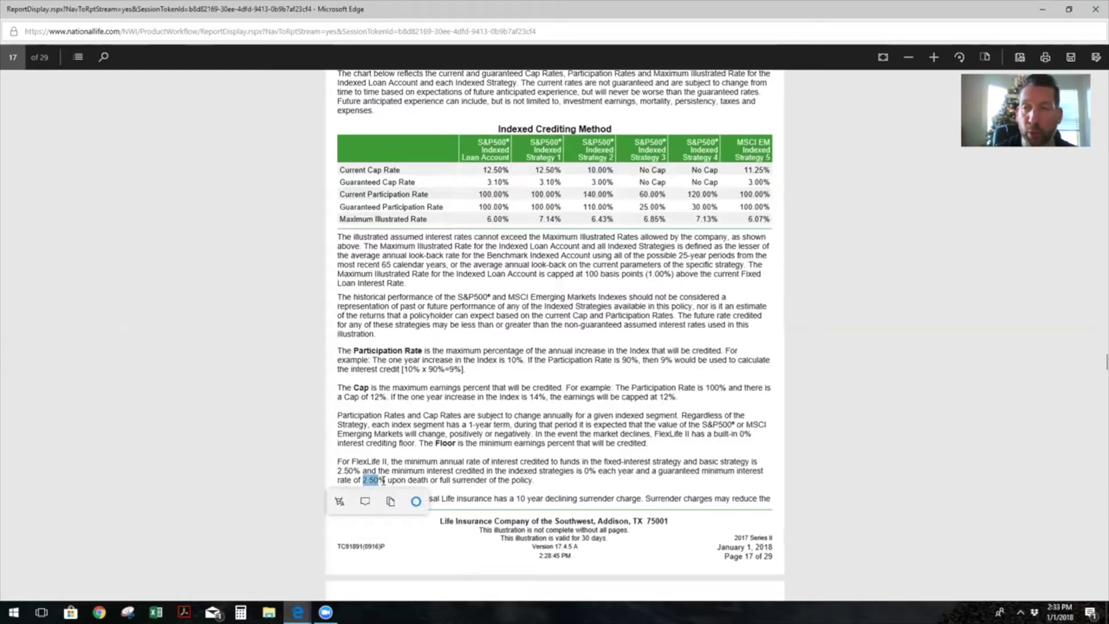
click(517, 479)
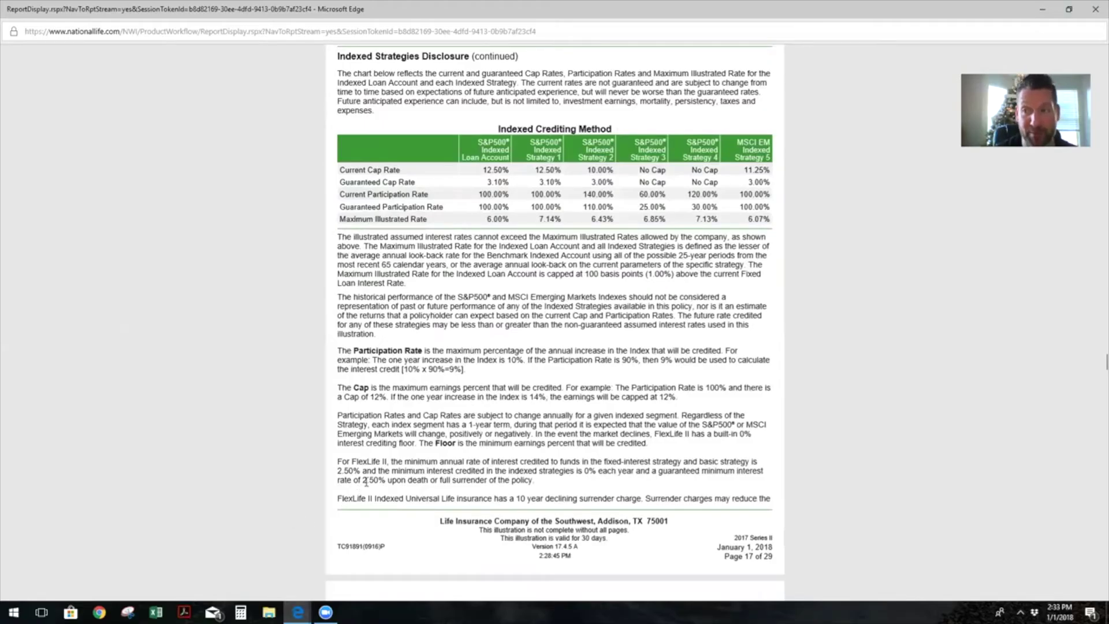
scroll(408, 461, down, 15)
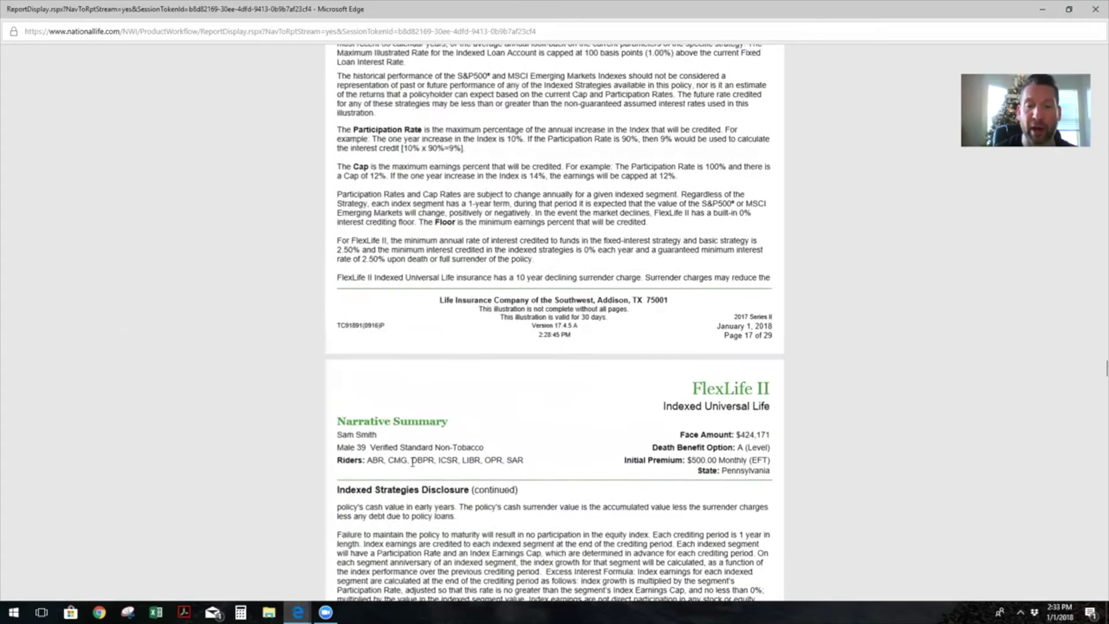
scroll(512, 424, down, 10)
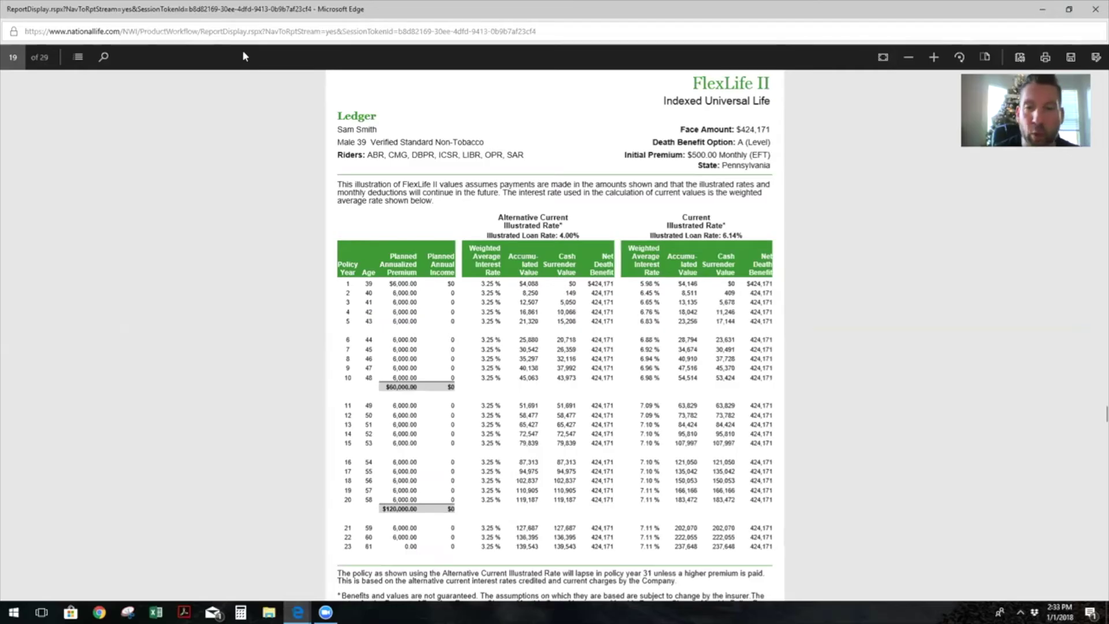
Mark the Current Illustrated Rate heading in the ledger to point it out
scroll(272, 293, down, 6)
scroll(275, 284, up, 2)
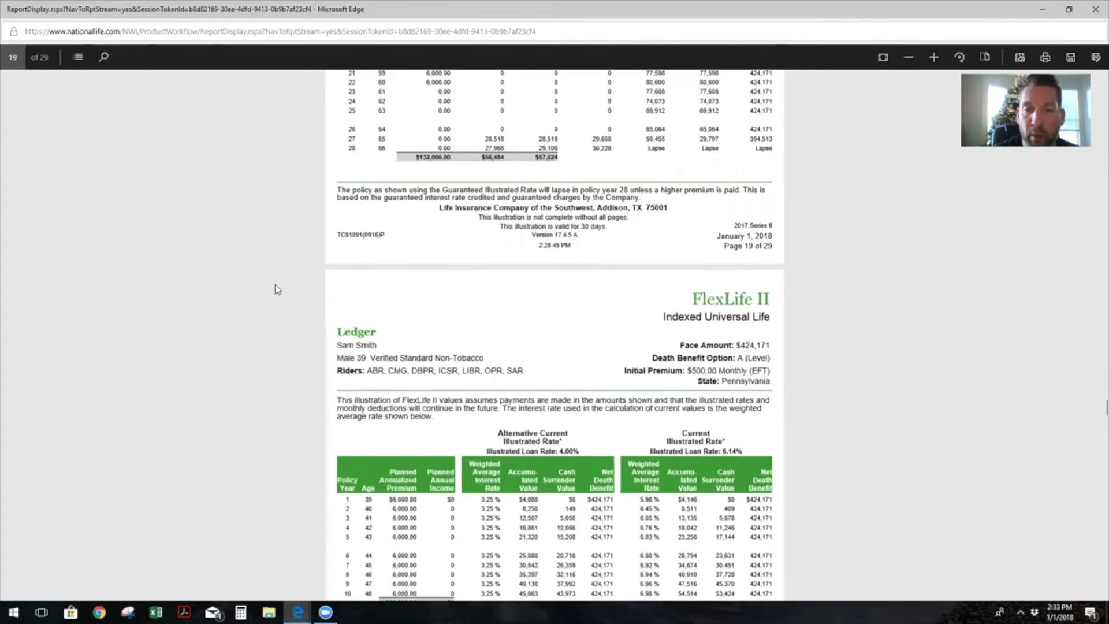
scroll(275, 287, up, 4)
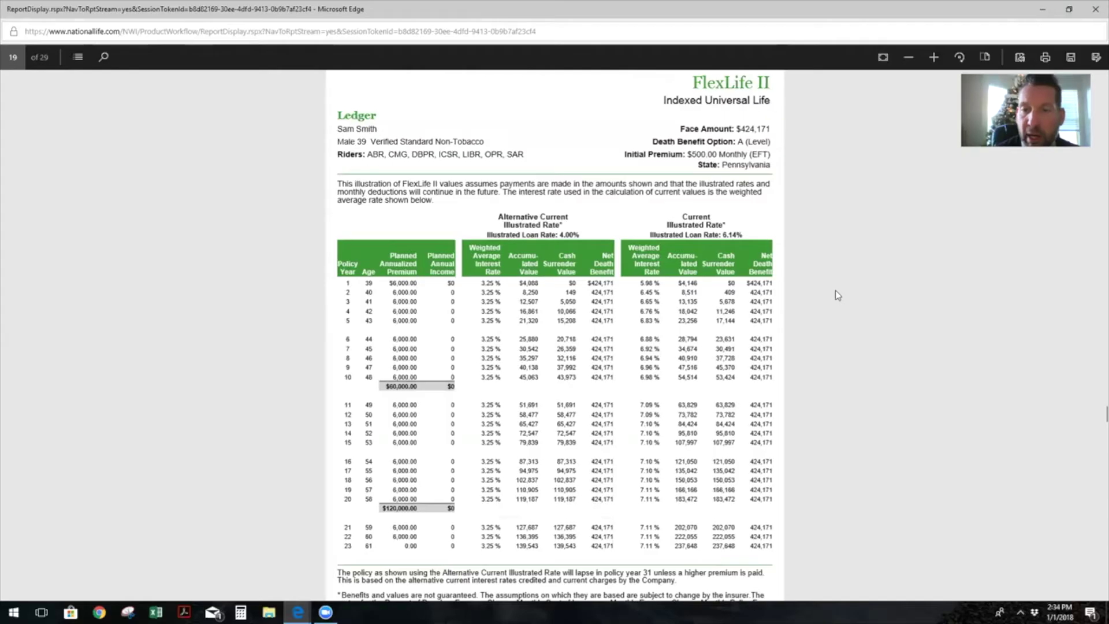
drag(685, 217, 755, 223)
click(689, 212)
drag(689, 212, 751, 218)
click(689, 214)
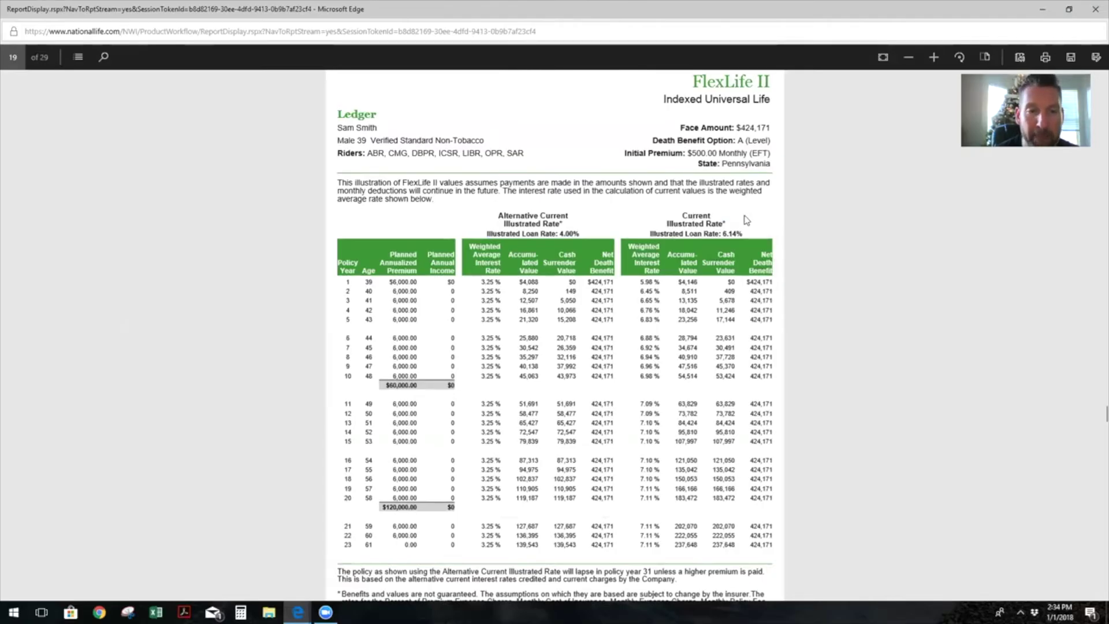
scroll(746, 220, down, 3)
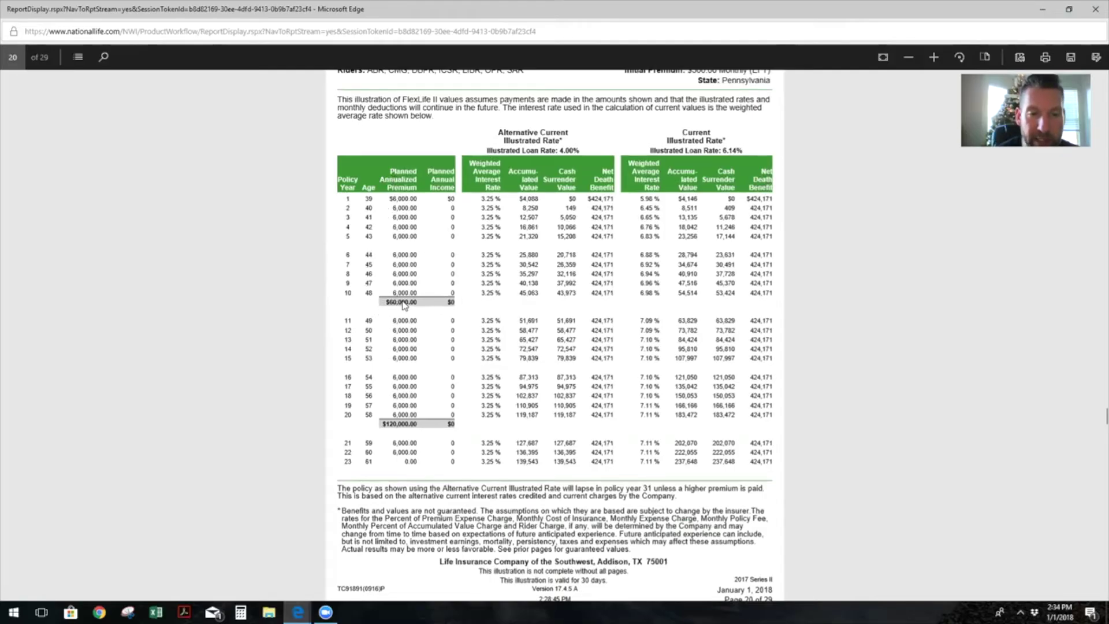
Mark the $60,000.00 premium subtotal and review the surrounding ledger rows
drag(385, 301, 418, 298)
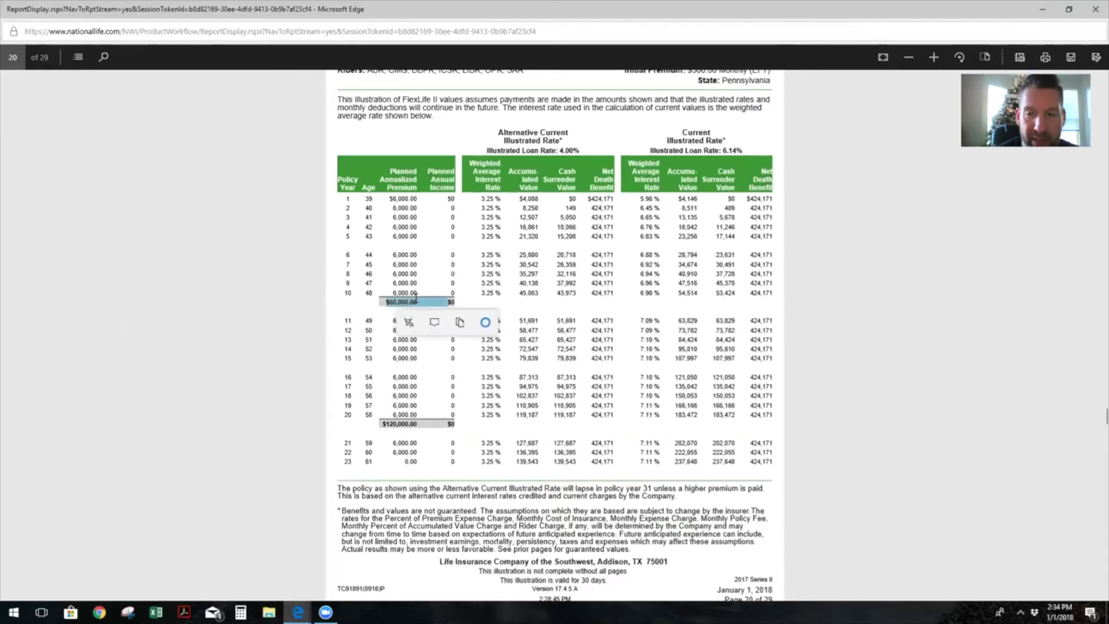
scroll(822, 295, down, 3)
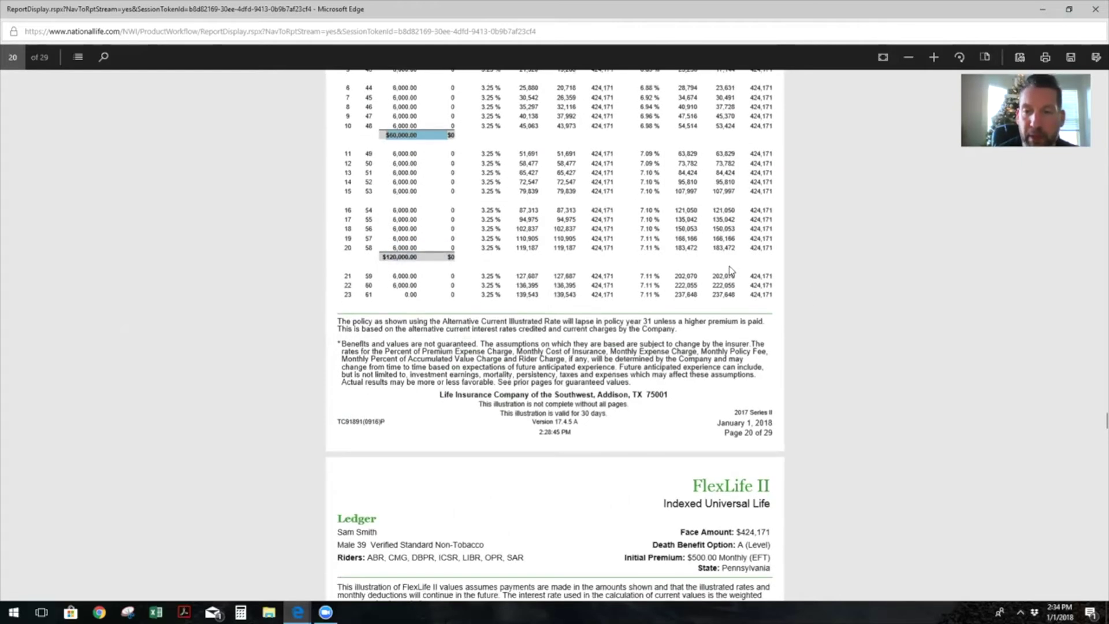
scroll(733, 271, down, 4)
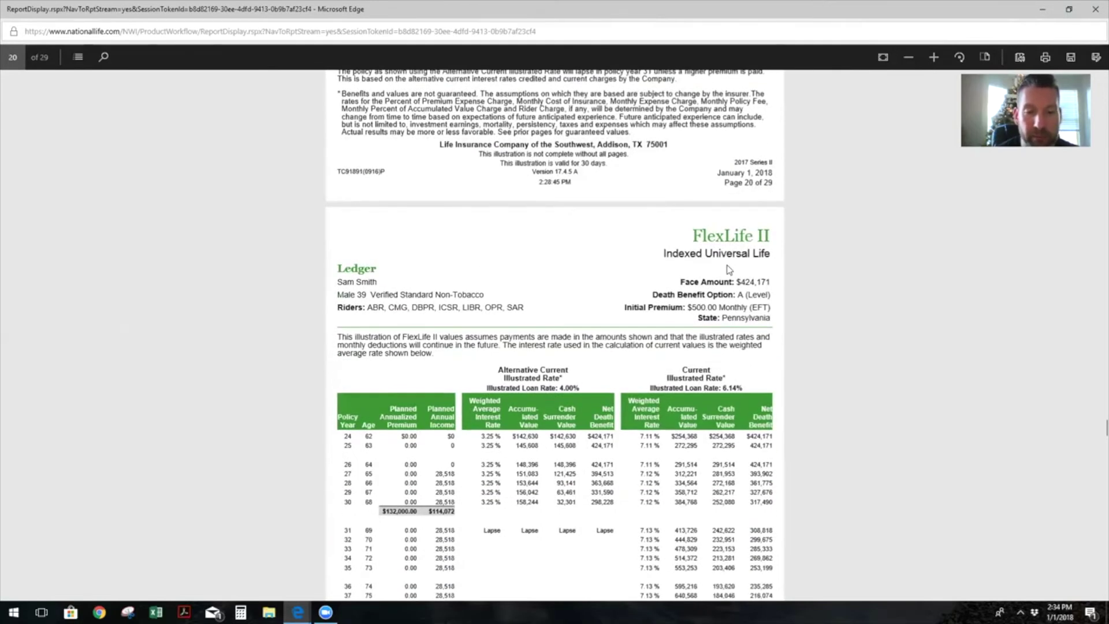
scroll(729, 270, down, 1)
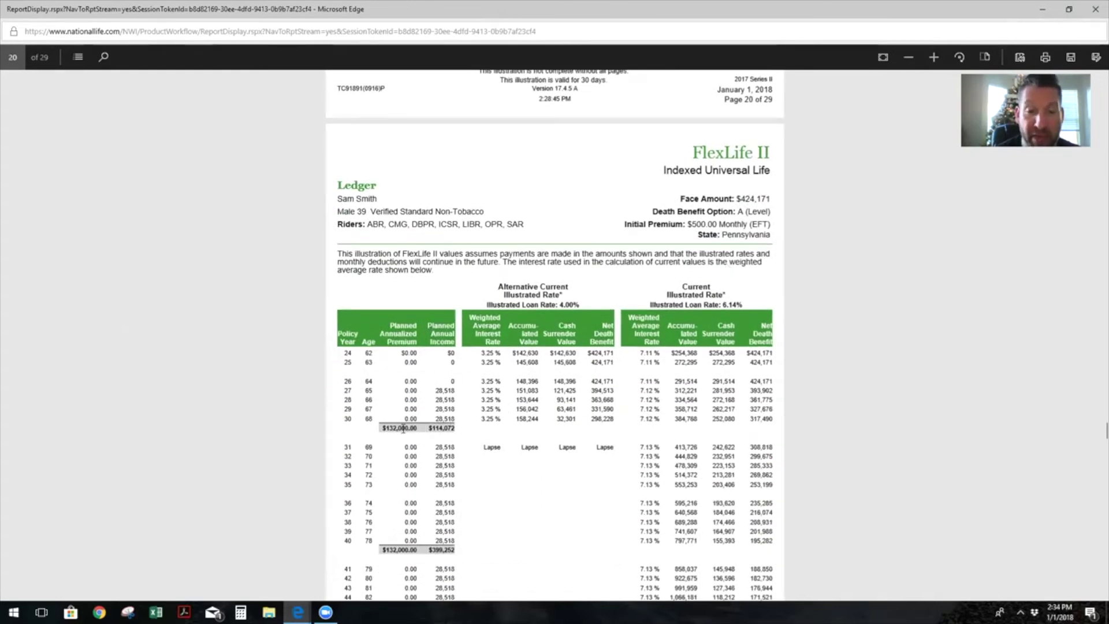
scroll(399, 393, up, 4)
scroll(398, 368, up, 1)
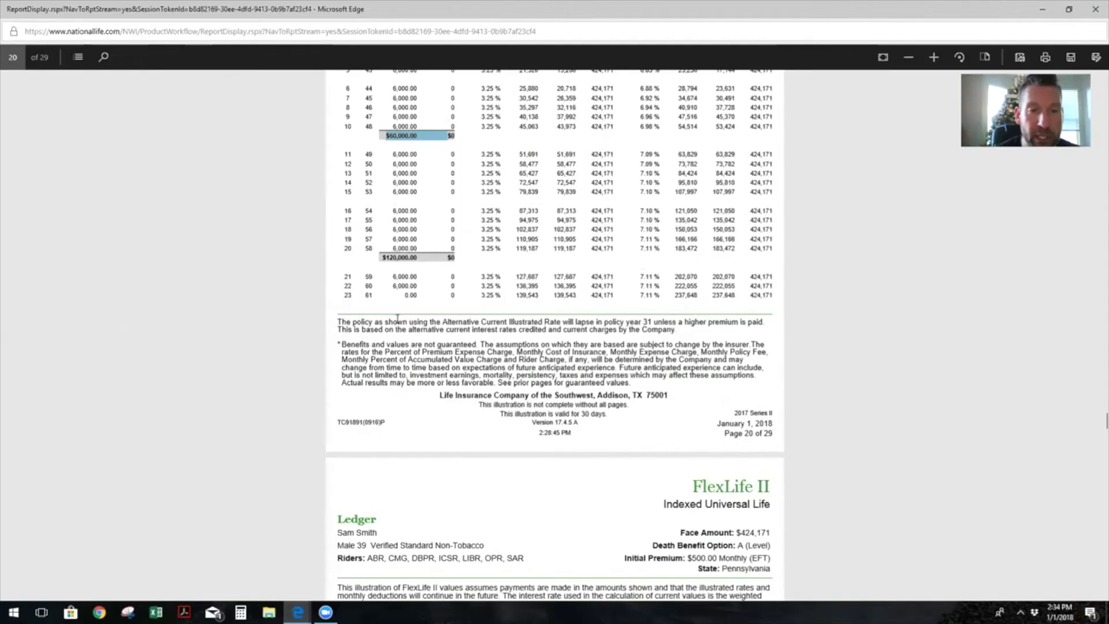
scroll(386, 272, up, 3)
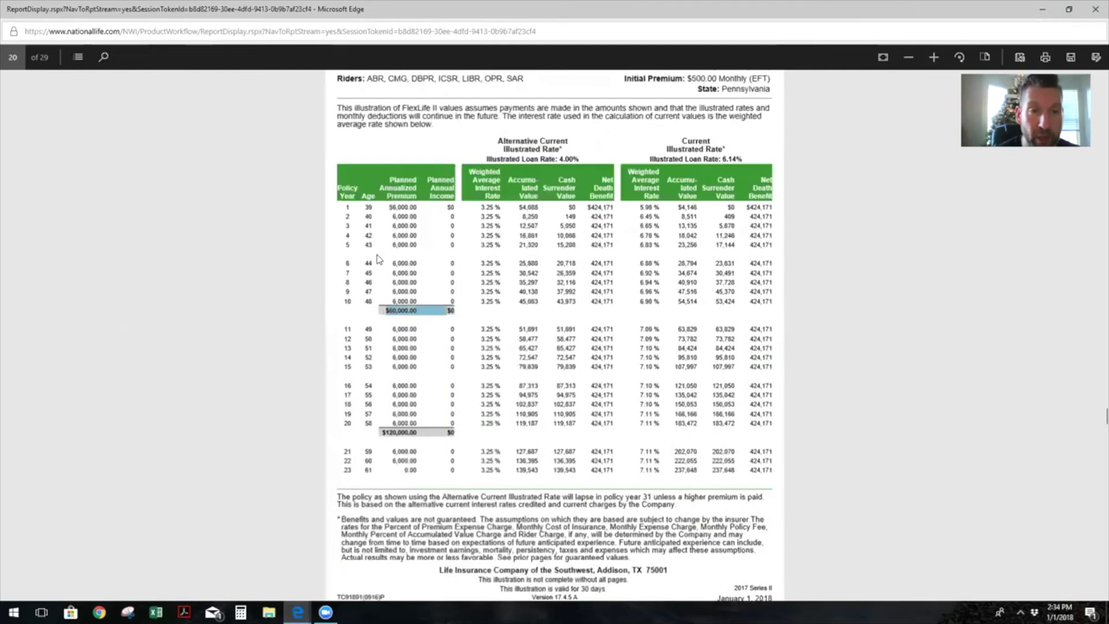
drag(363, 282, 428, 282)
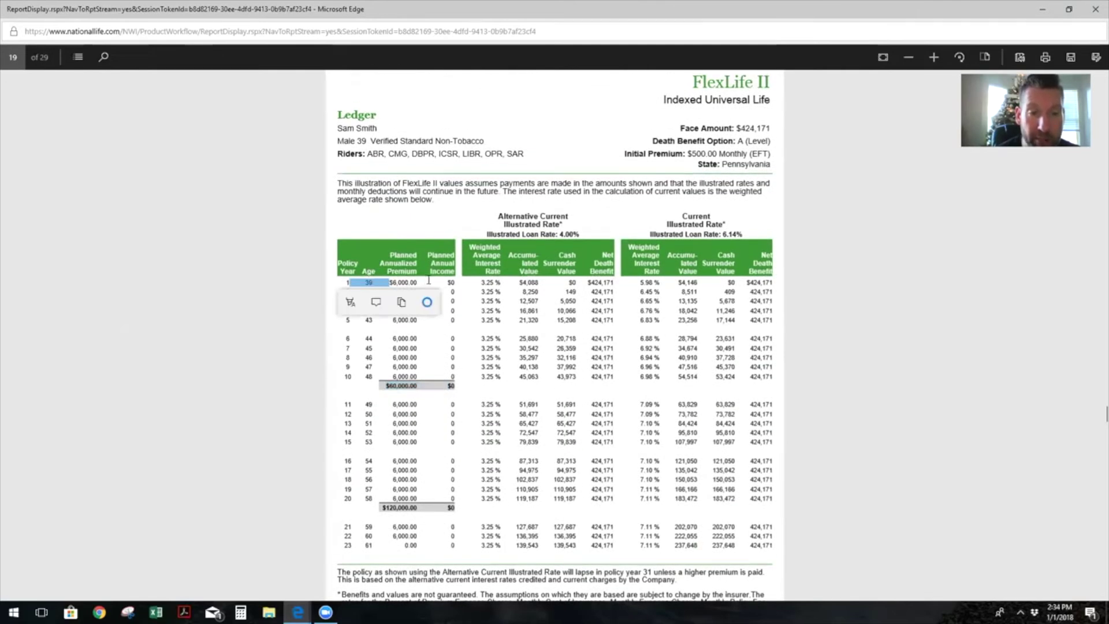
scroll(426, 282, down, 3)
scroll(427, 282, down, 4)
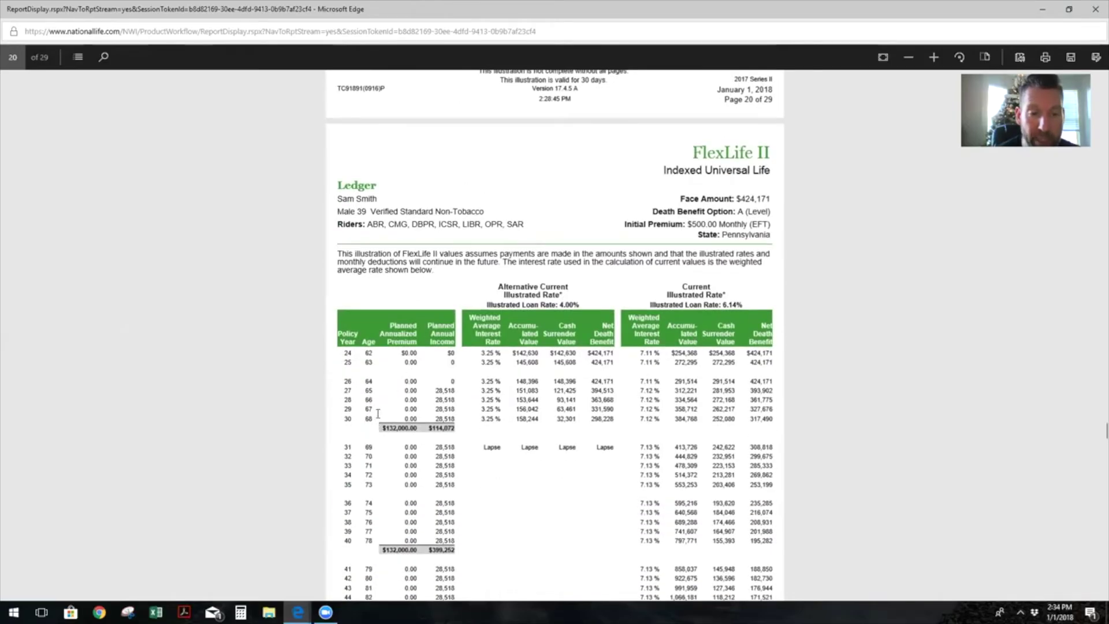
scroll(378, 381, up, 3)
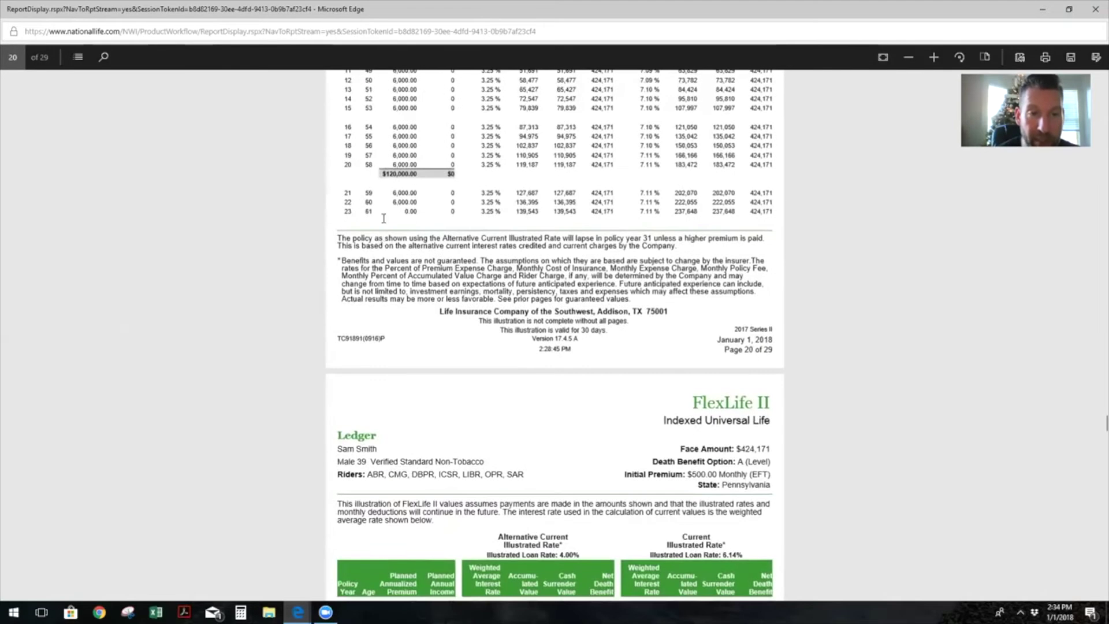
Mark row 22's 6,000.00 premium and the $132,000.00 total premiums
drag(352, 202, 421, 203)
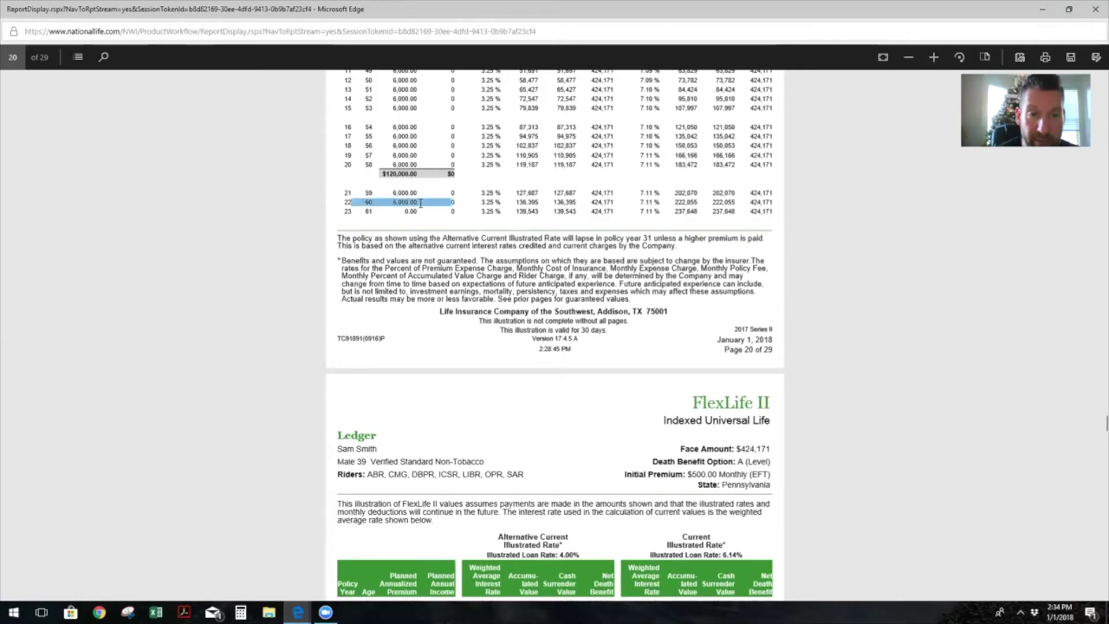
scroll(392, 269, down, 4)
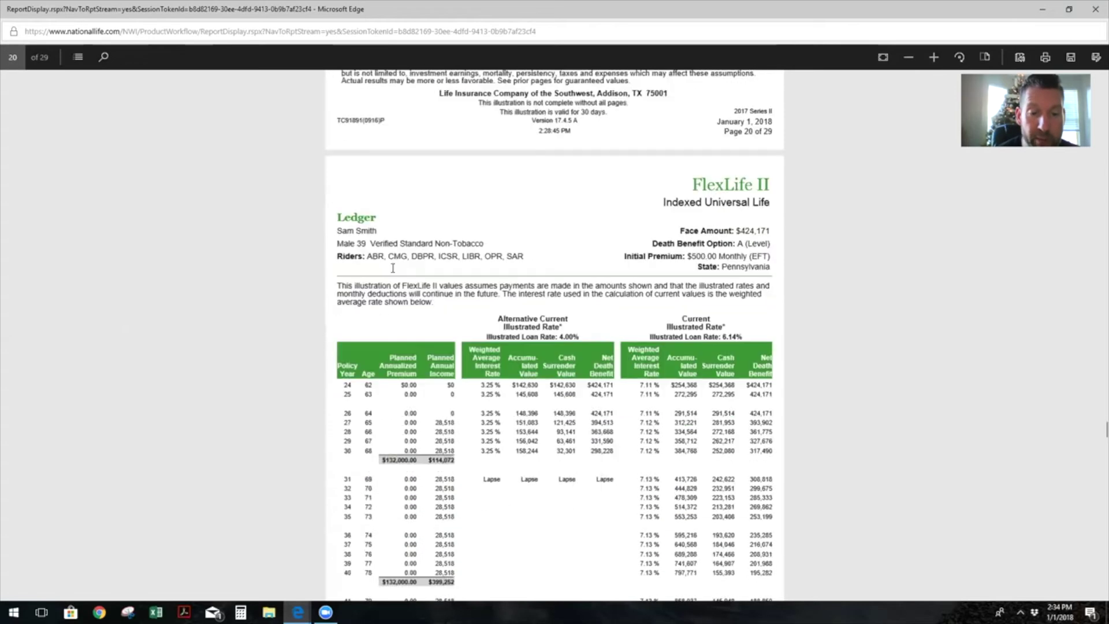
drag(381, 345, 422, 345)
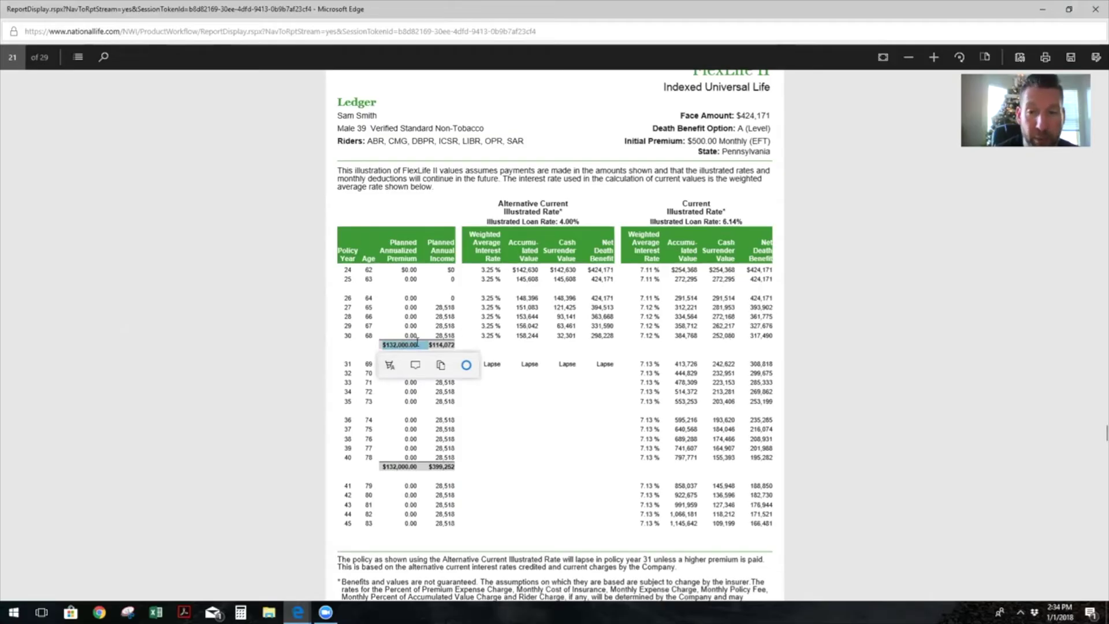
scroll(736, 321, up, 3)
scroll(736, 321, up, 3)
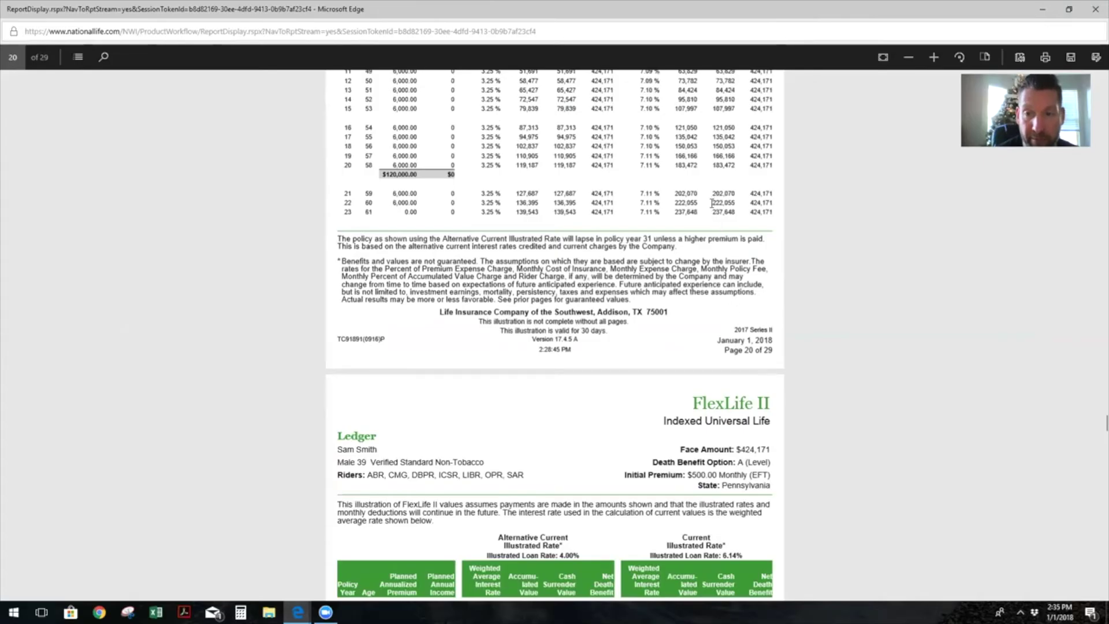
Point out row 22's 222,055 cash surrender value and the year 27 income of 28,518
drag(711, 203, 740, 203)
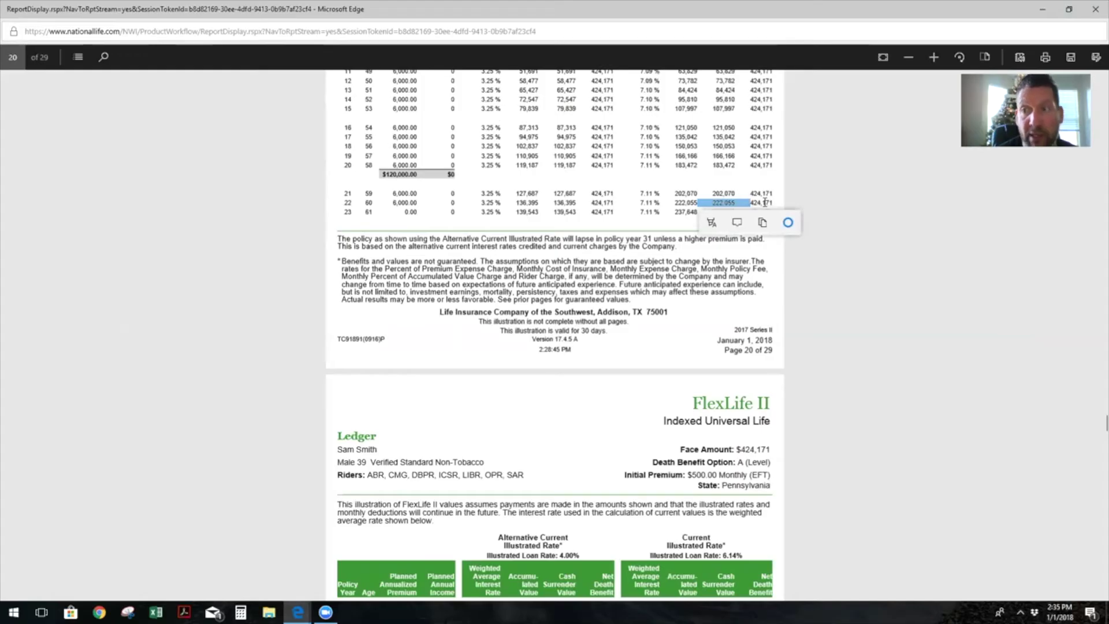
scroll(849, 252, down, 4)
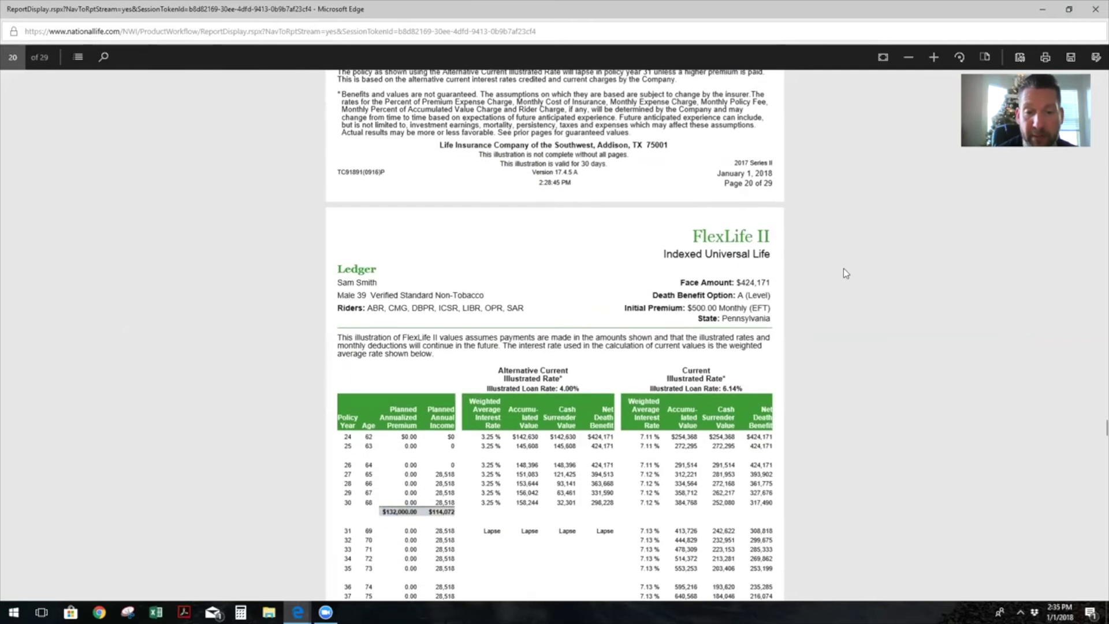
scroll(842, 269, down, 1)
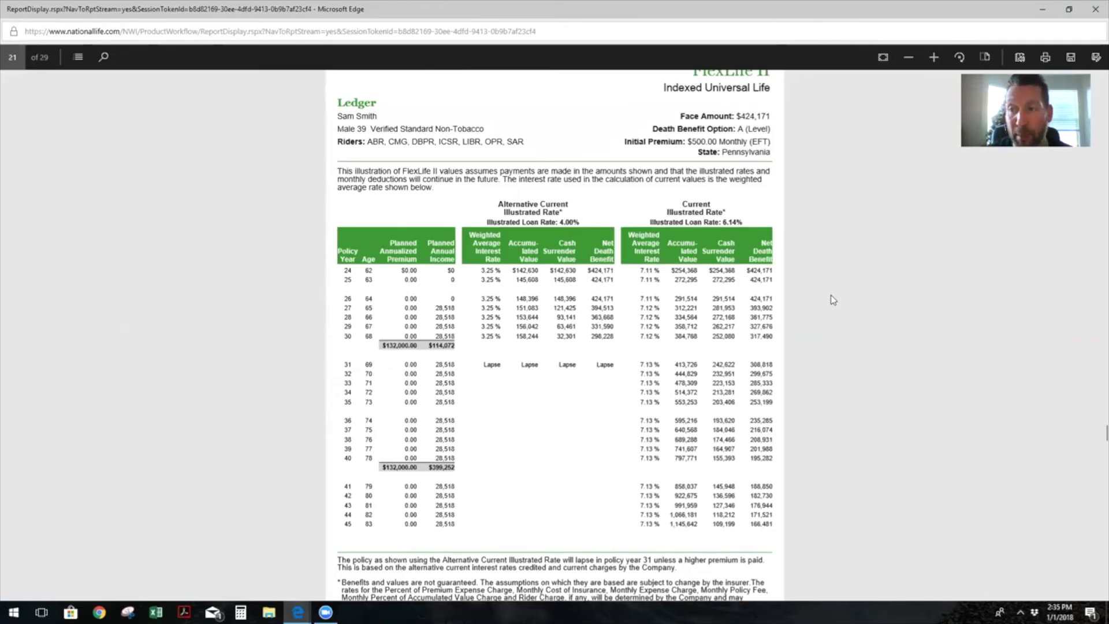
double_click(455, 307)
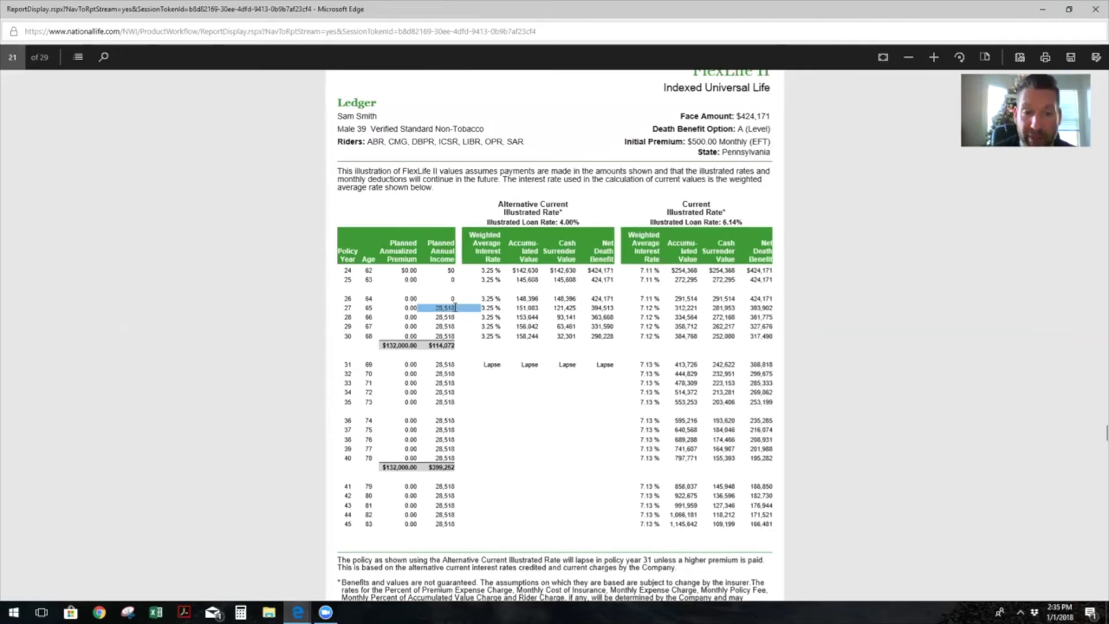
click(489, 415)
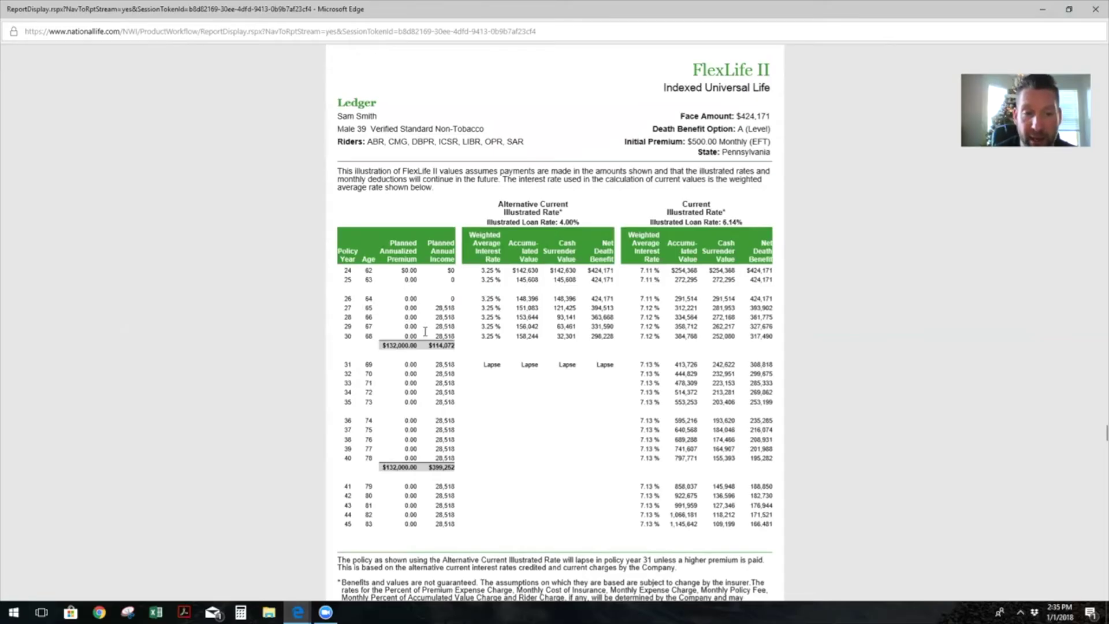
drag(427, 345, 454, 346)
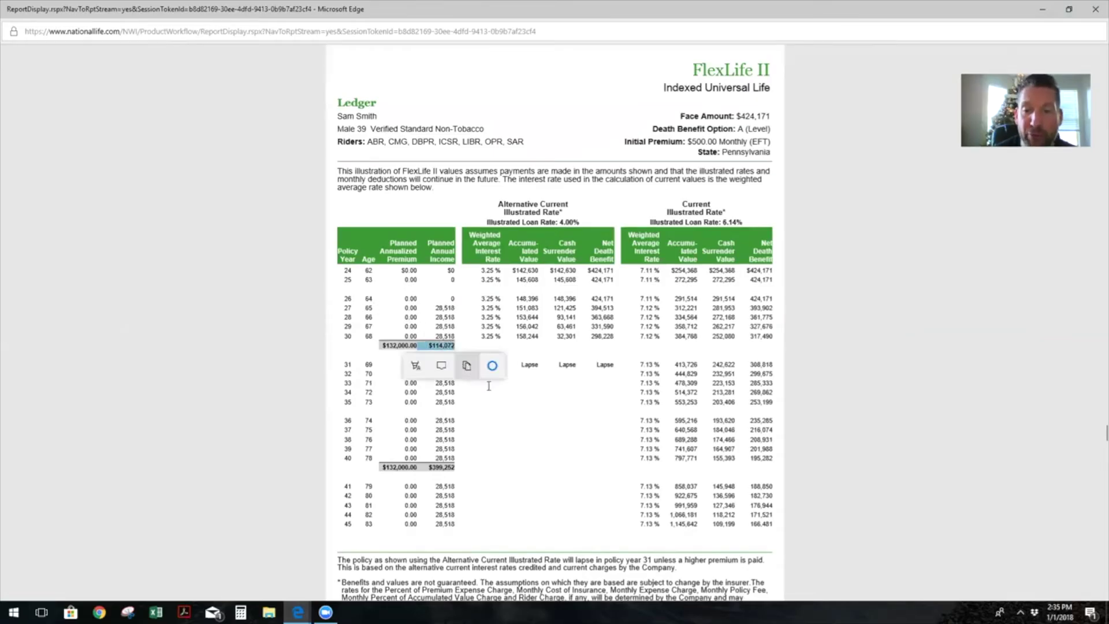
click(536, 448)
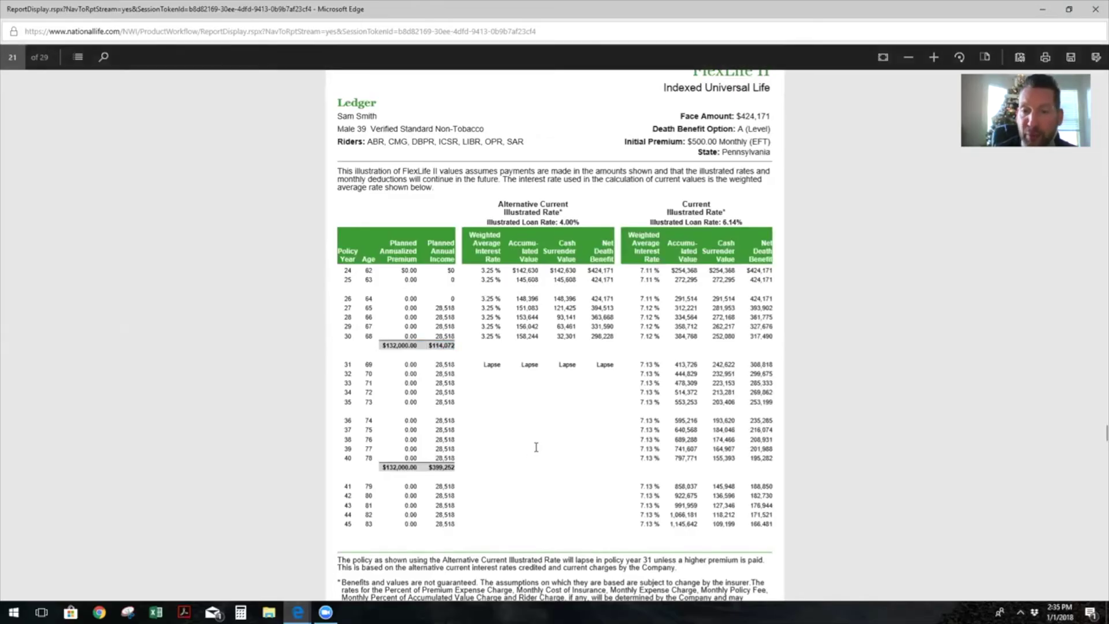
double_click(718, 336)
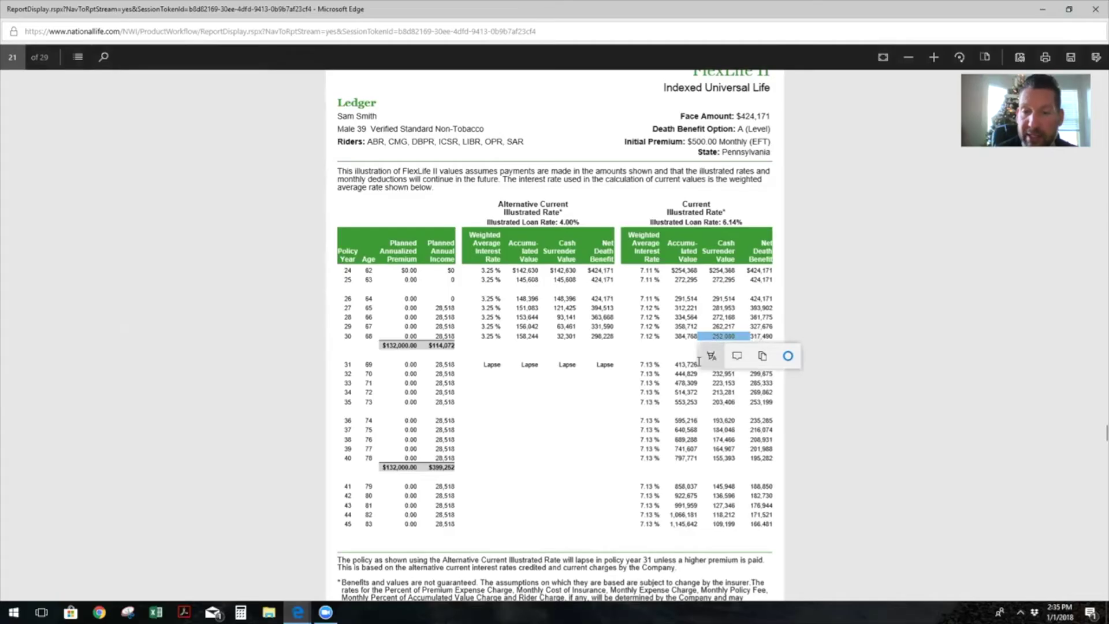
drag(455, 392, 447, 392)
drag(437, 336, 462, 336)
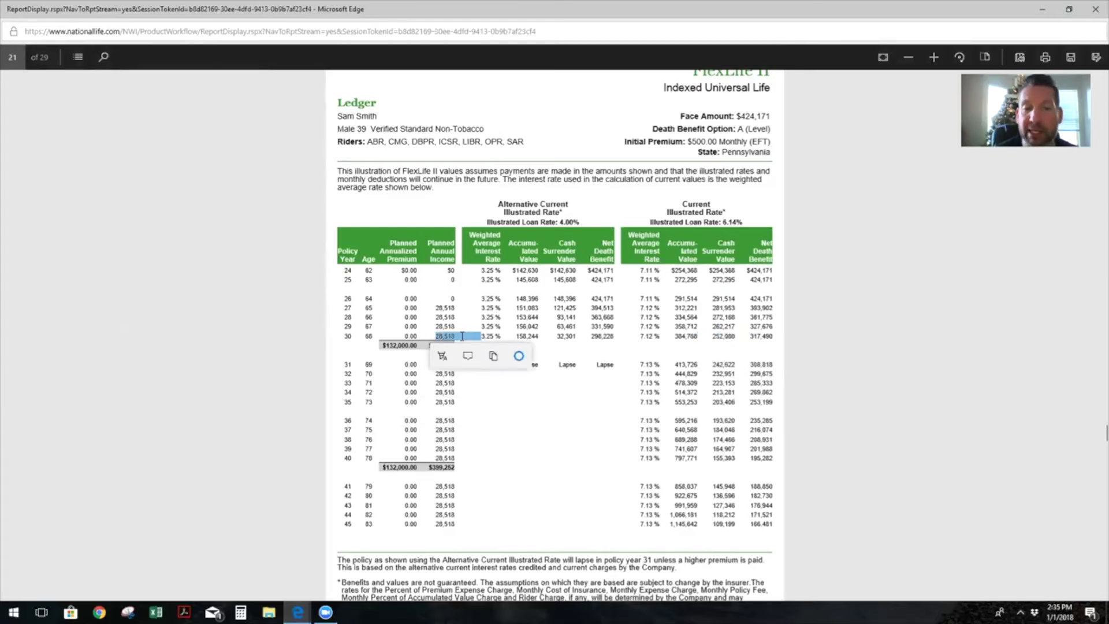
click(545, 397)
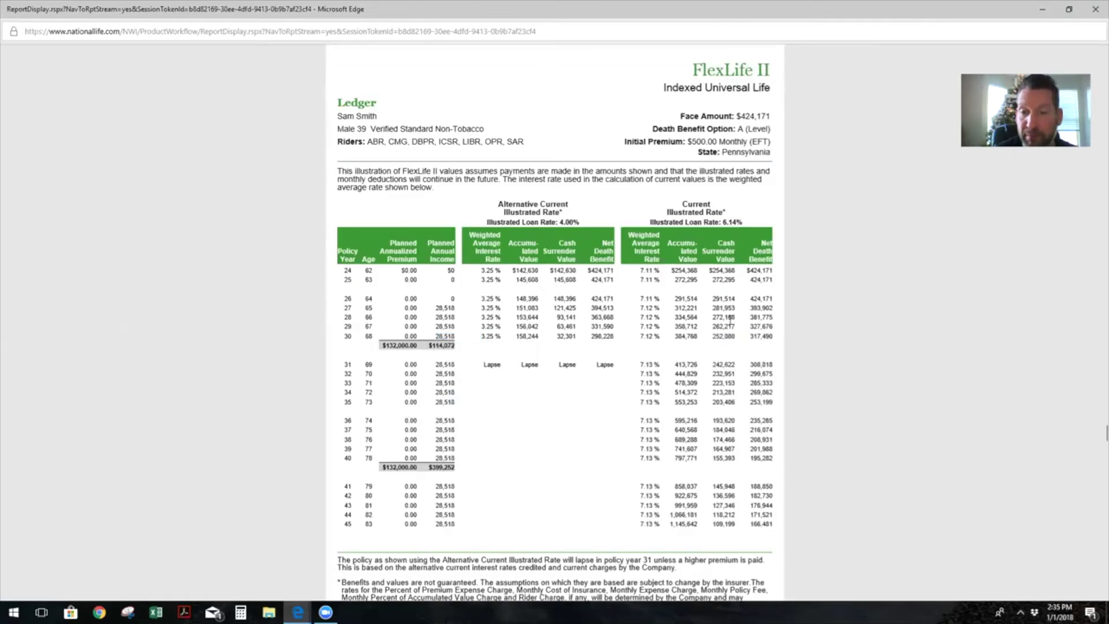
drag(711, 335, 751, 337)
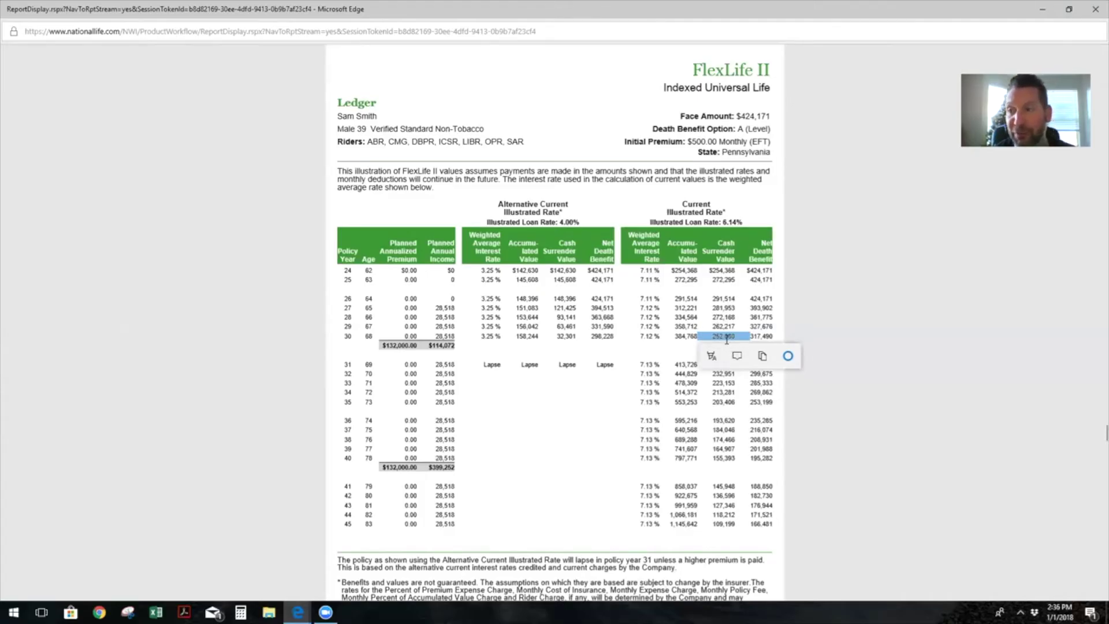
scroll(422, 386, down, 1)
click(424, 384)
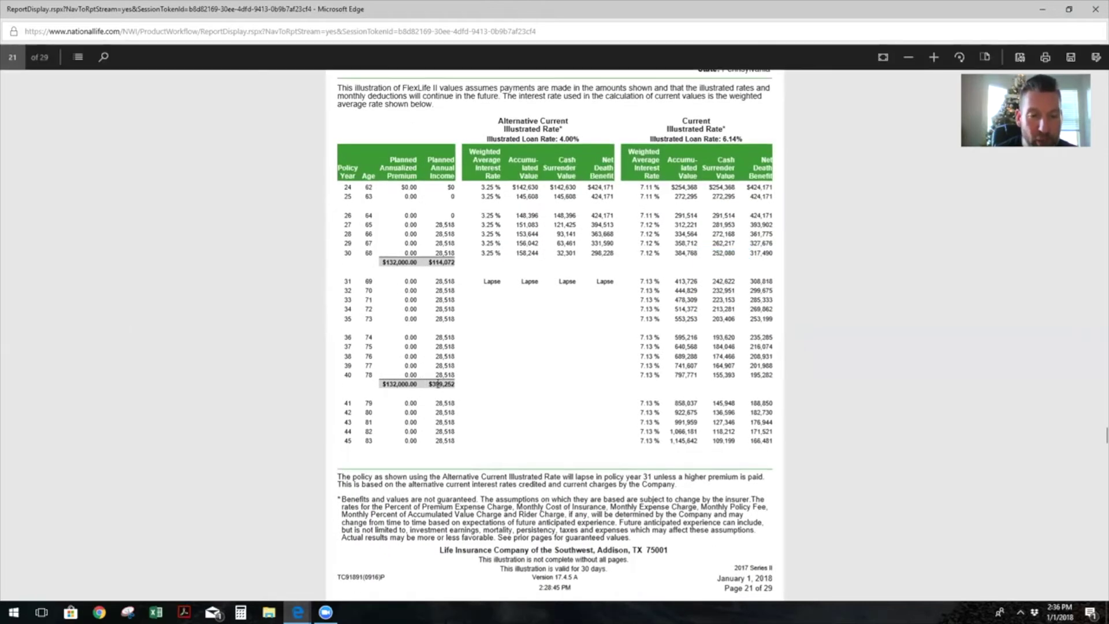
drag(381, 384, 417, 383)
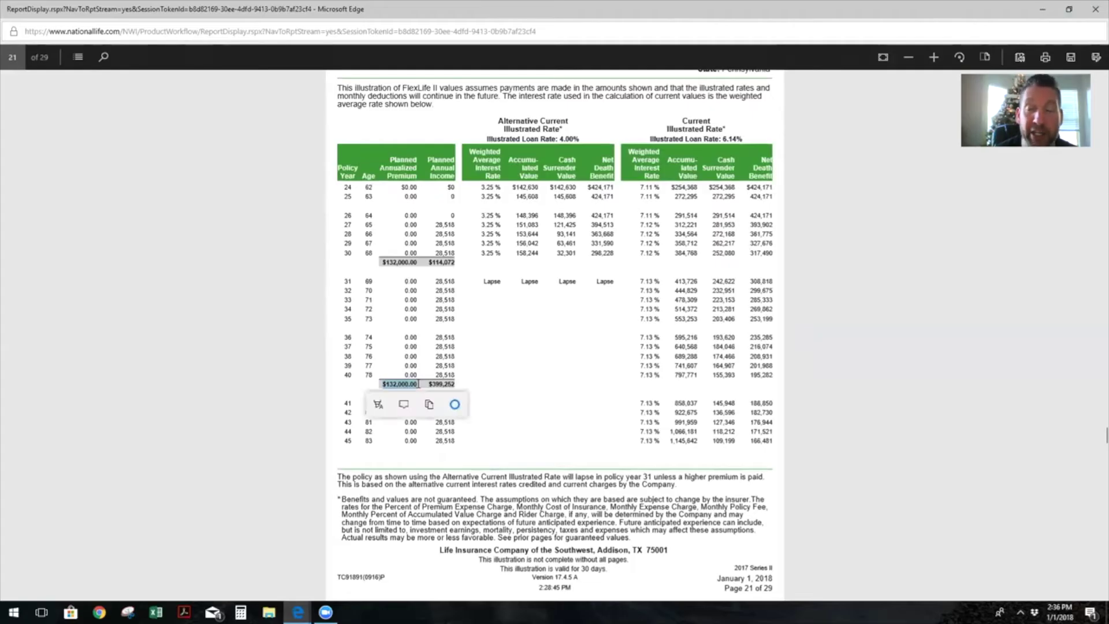
click(509, 382)
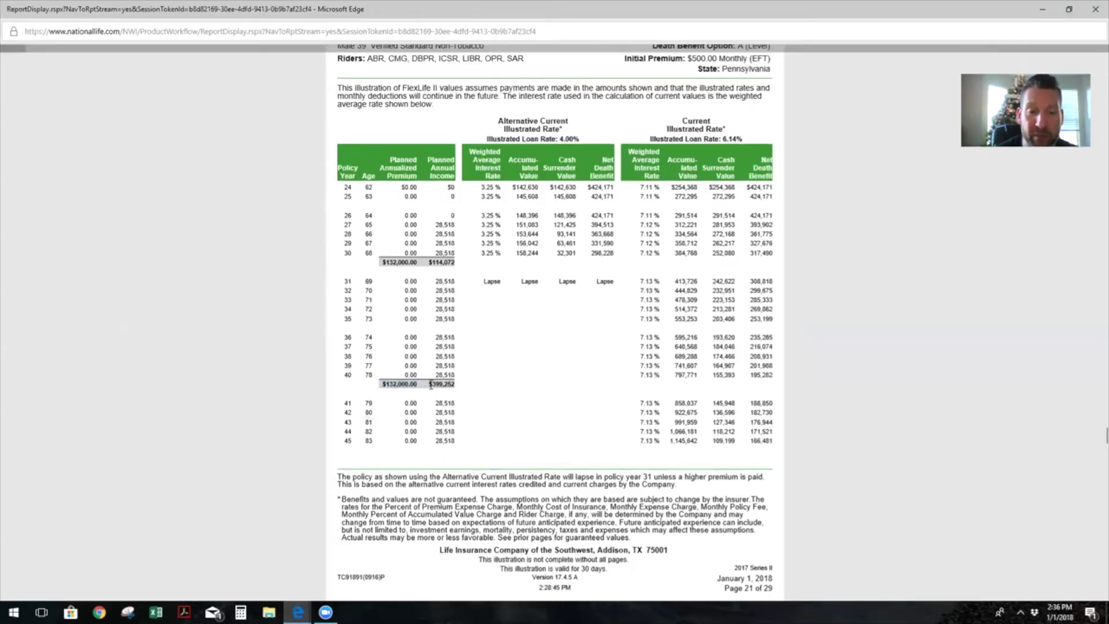
drag(430, 383, 479, 382)
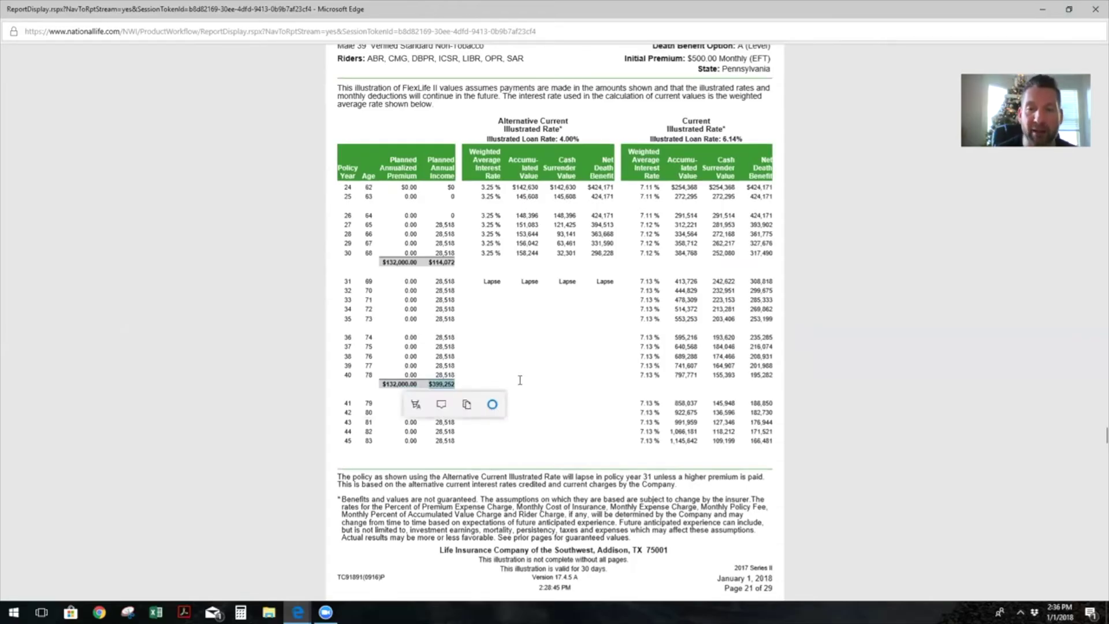
double_click(714, 375)
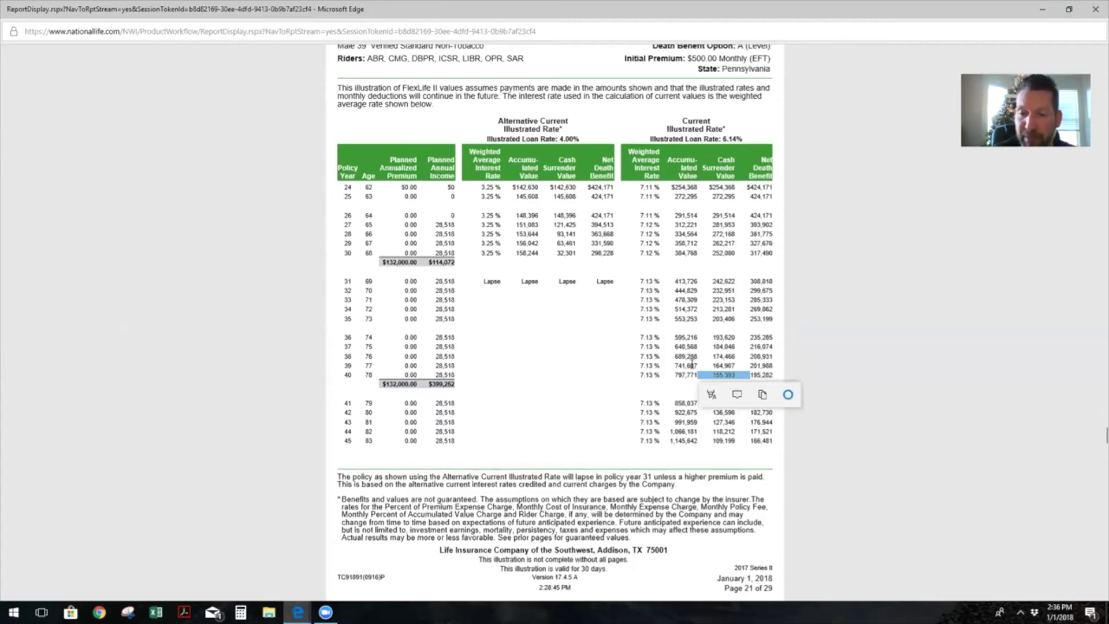
scroll(693, 365, down, 8)
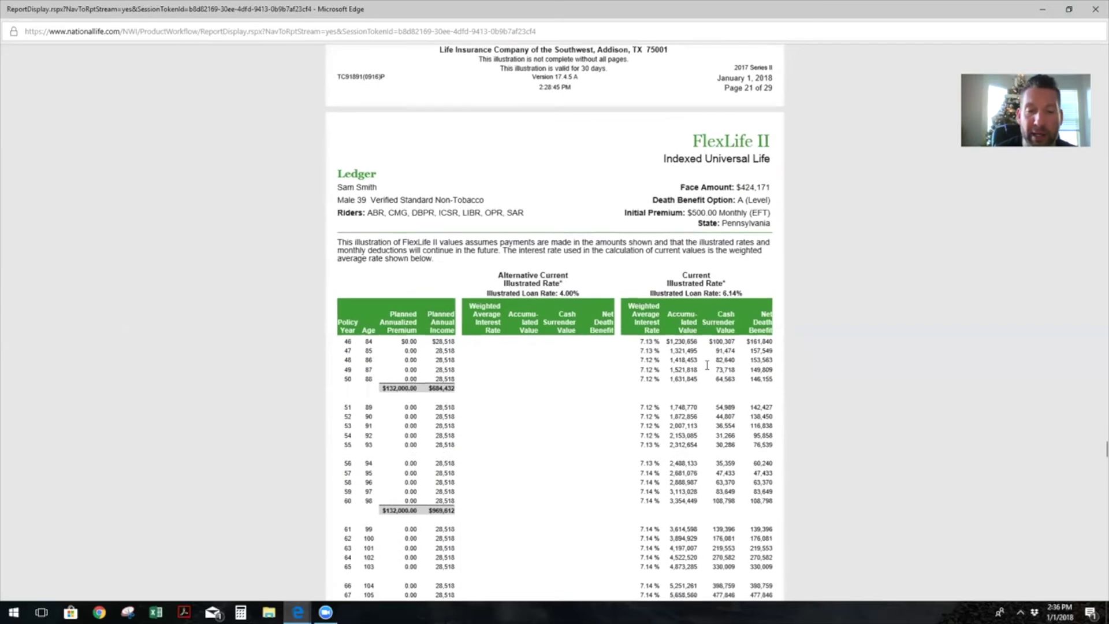
Highlight the $969,612 cumulative income and the year 60 cash surrender value of 108,798
scroll(707, 365, down, 3)
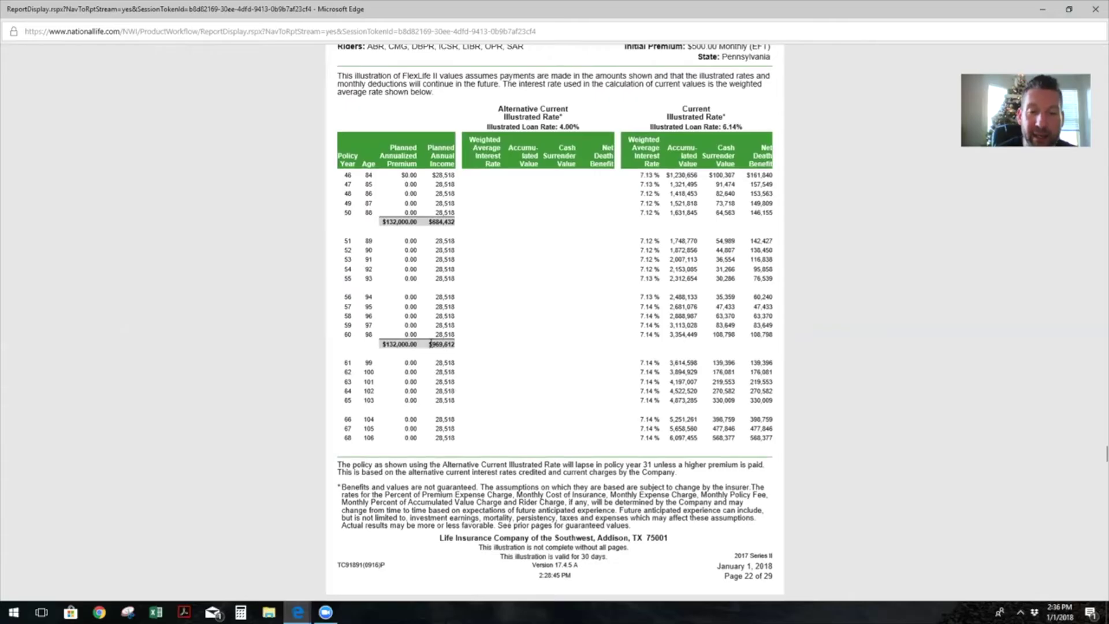
drag(430, 344, 457, 344)
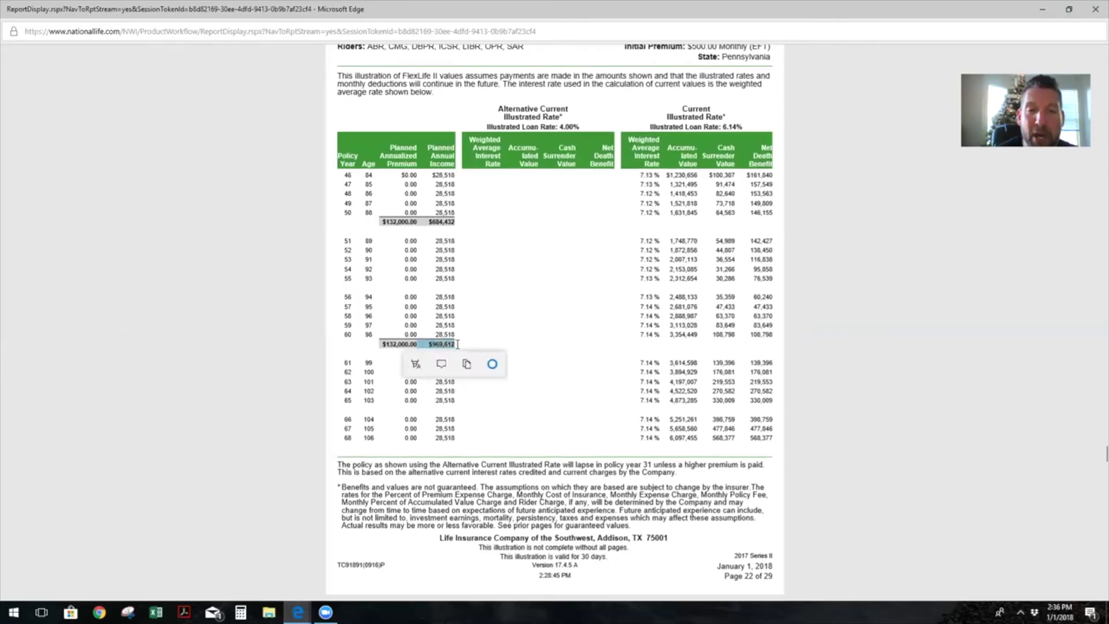
click(573, 352)
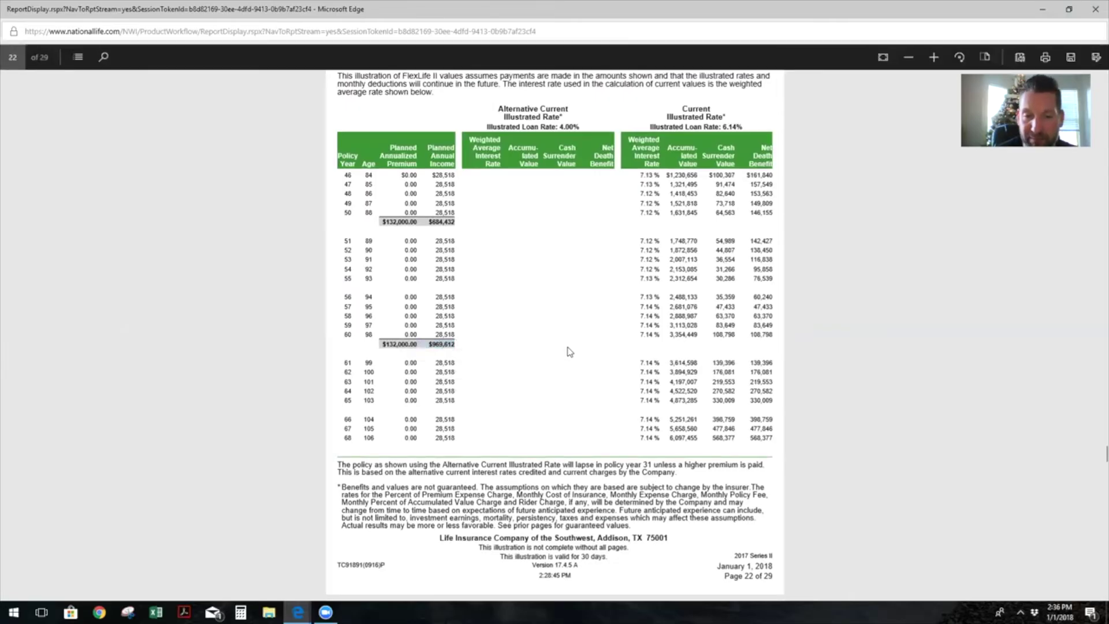
drag(712, 334, 748, 335)
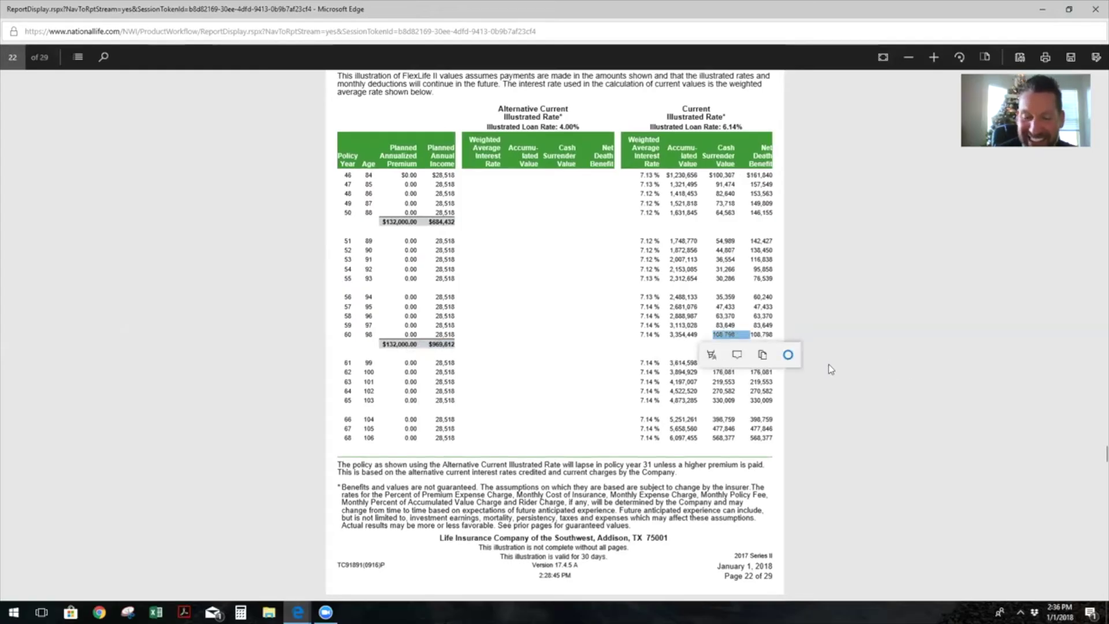
Highlight the $1,597,008 total income and the 3,976,902 cash surrender value at age 120
scroll(775, 393, down, 6)
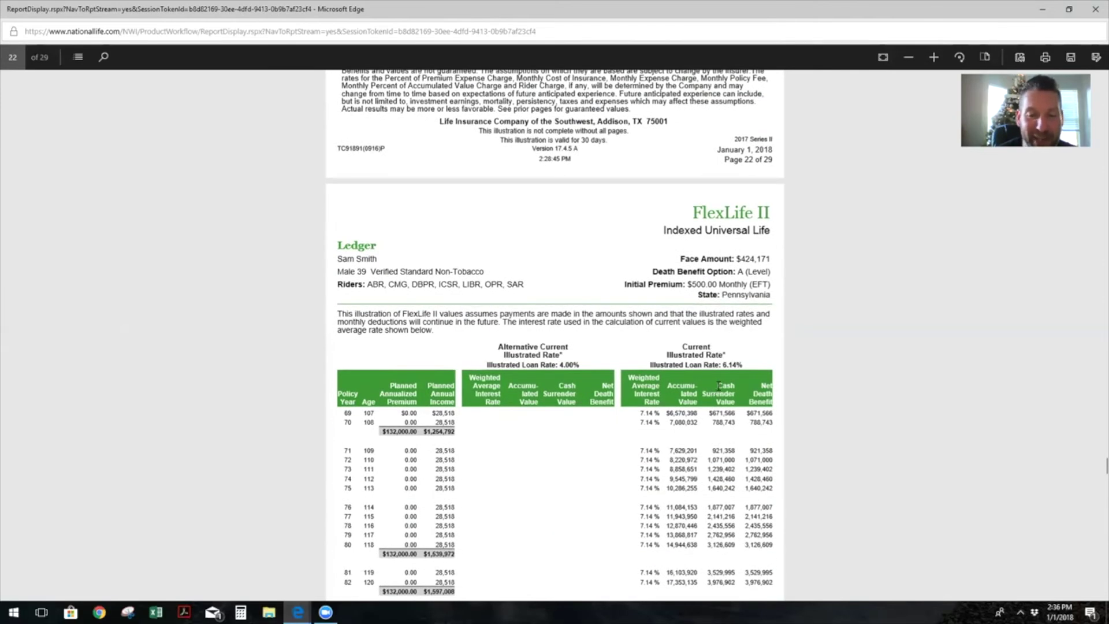
scroll(716, 387, down, 1)
scroll(721, 385, down, 1)
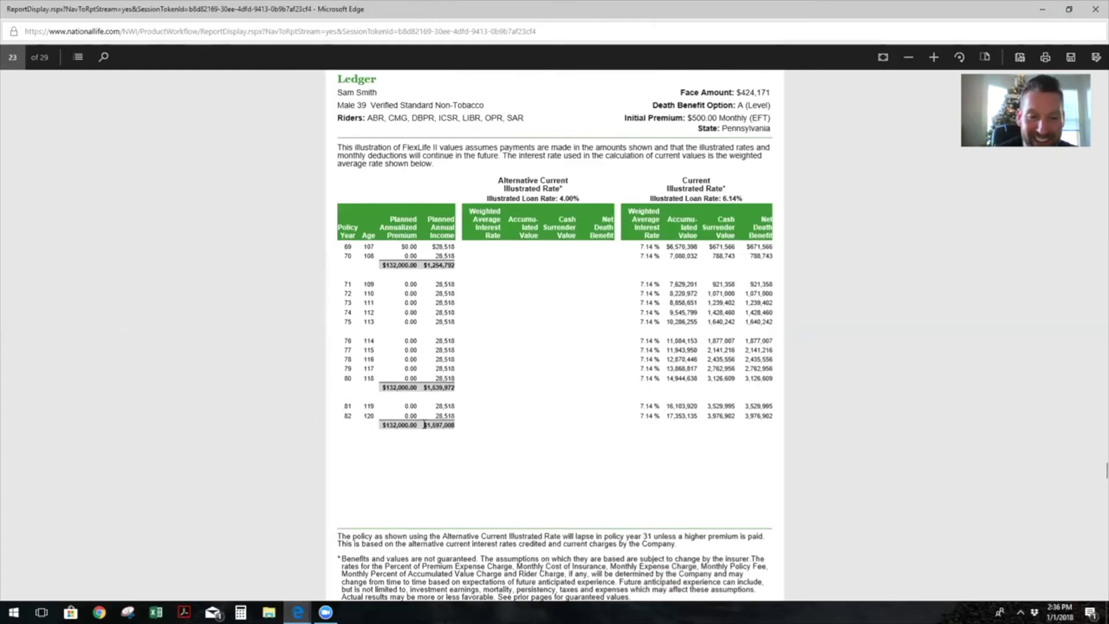
drag(425, 426, 466, 428)
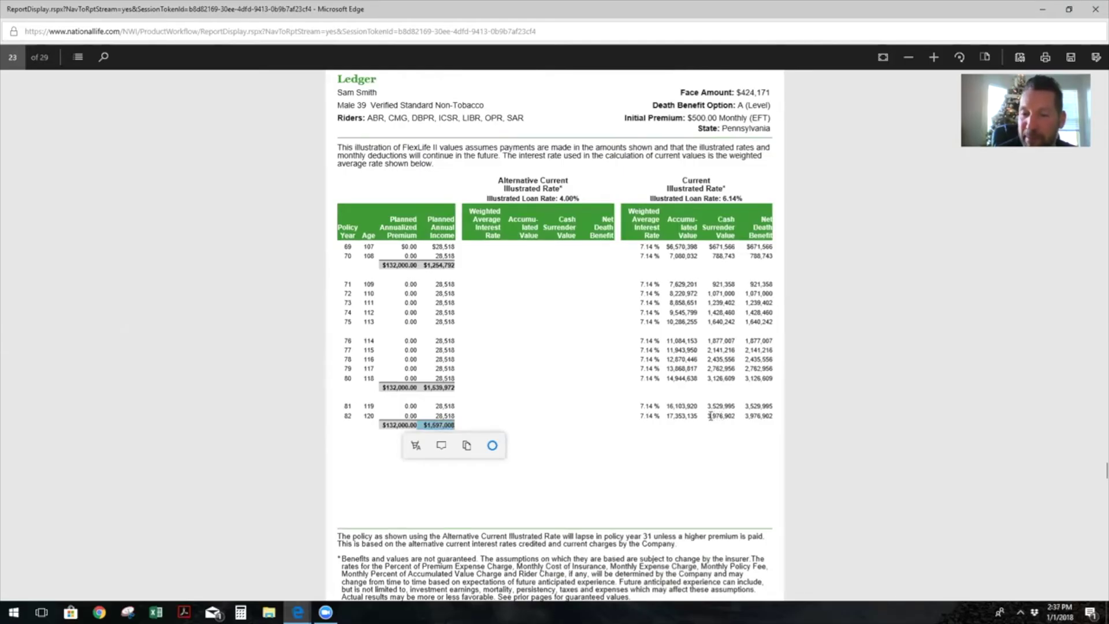
drag(707, 416, 729, 416)
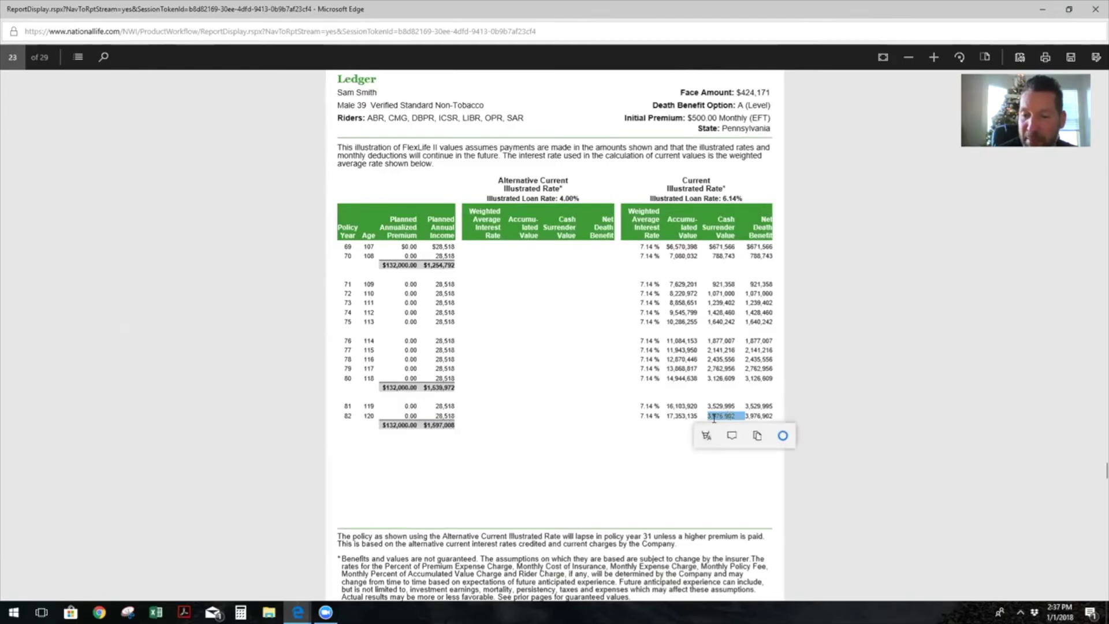
click(690, 462)
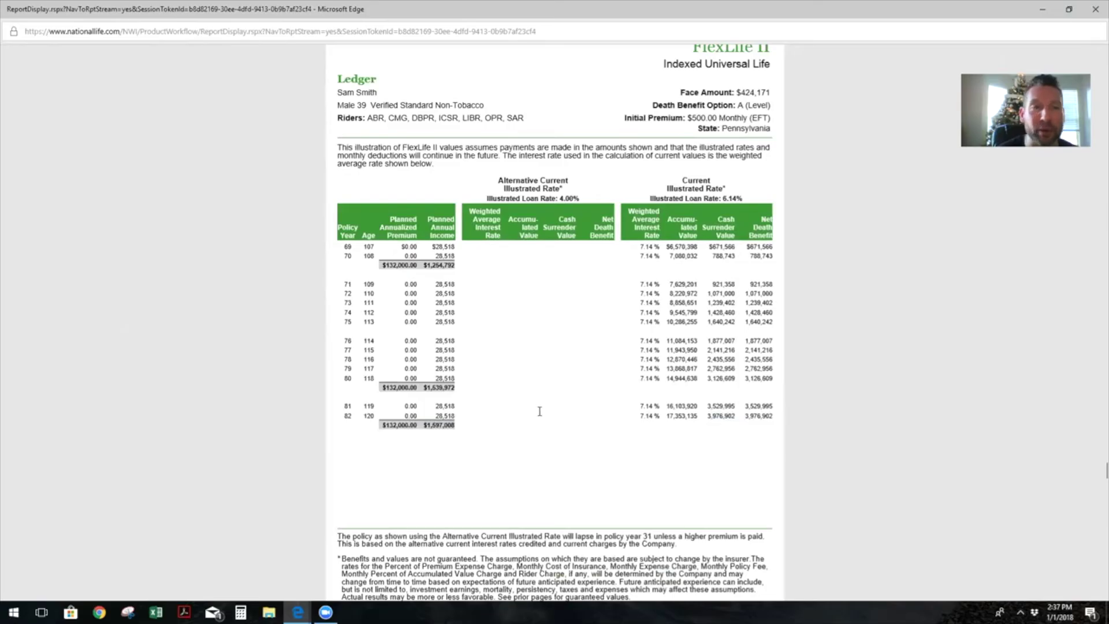
Scroll back through the report and return to the illustration editing window
scroll(720, 328, up, 5)
scroll(751, 312, down, 5)
scroll(780, 295, up, 9)
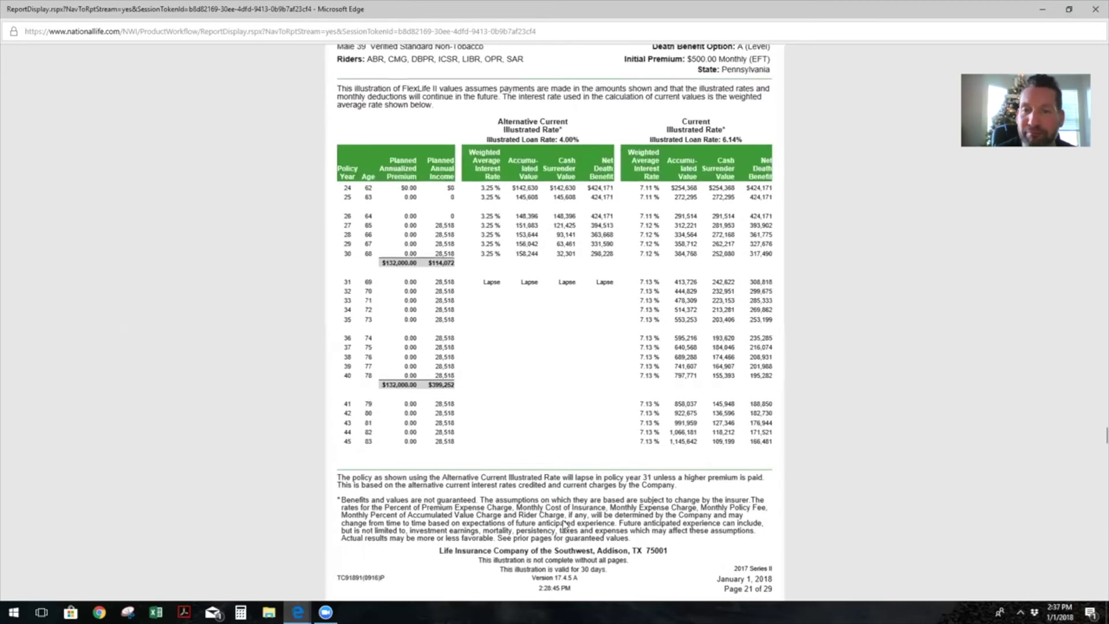
scroll(806, 279, down, 4)
scroll(716, 179, down, 3)
scroll(866, 127, up, 10)
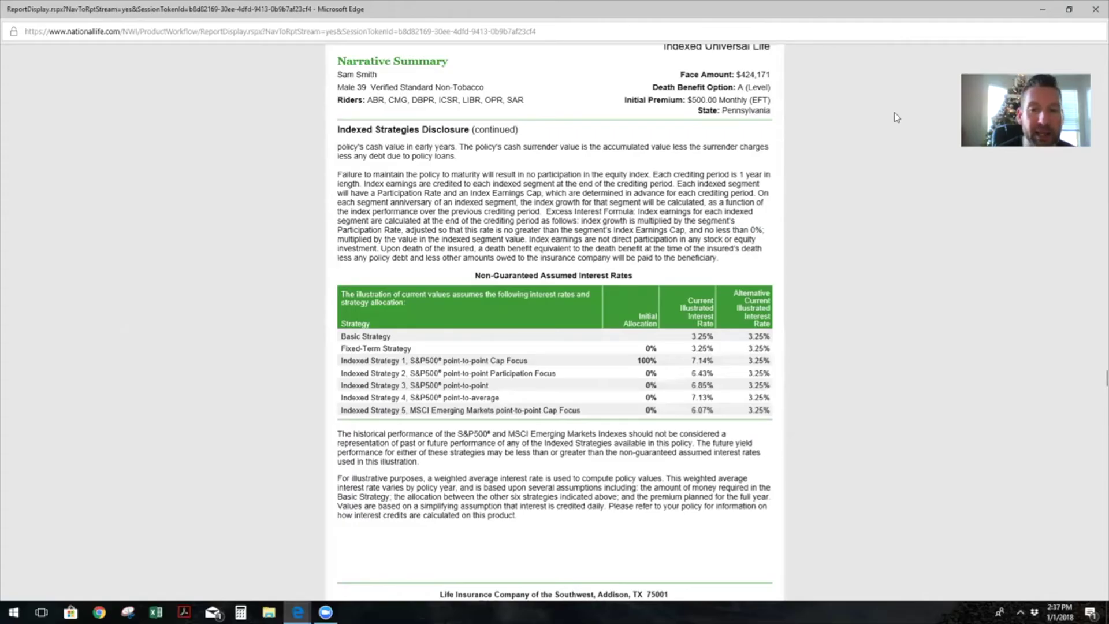
key(alt+Tab)
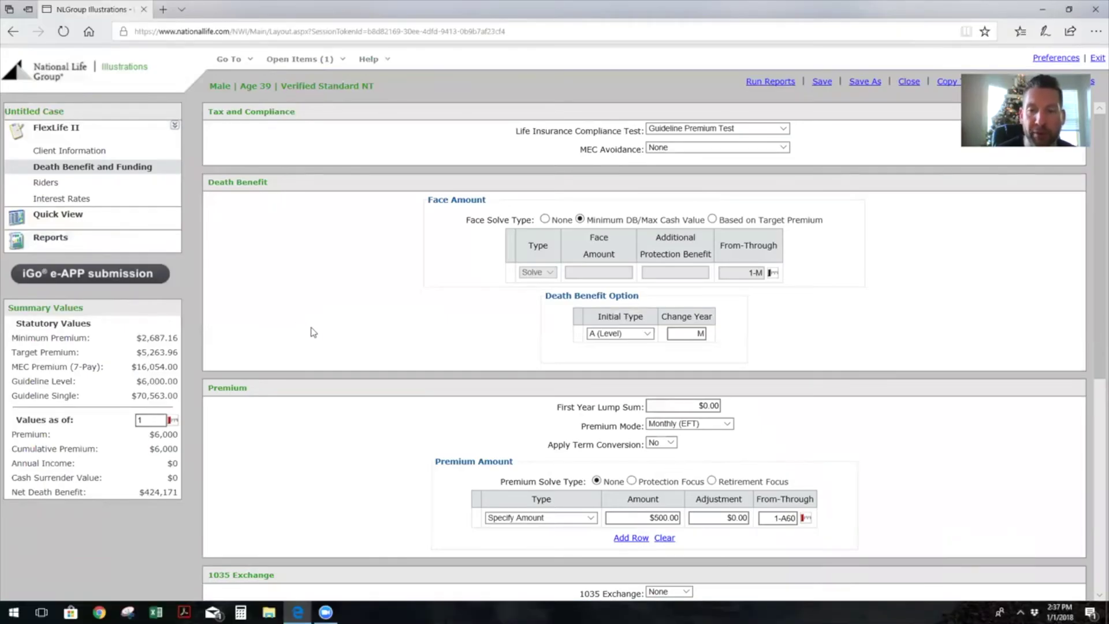
Open the insured's client information and change the birth year to 2016
scroll(313, 327, down, 1)
scroll(313, 327, up, 1)
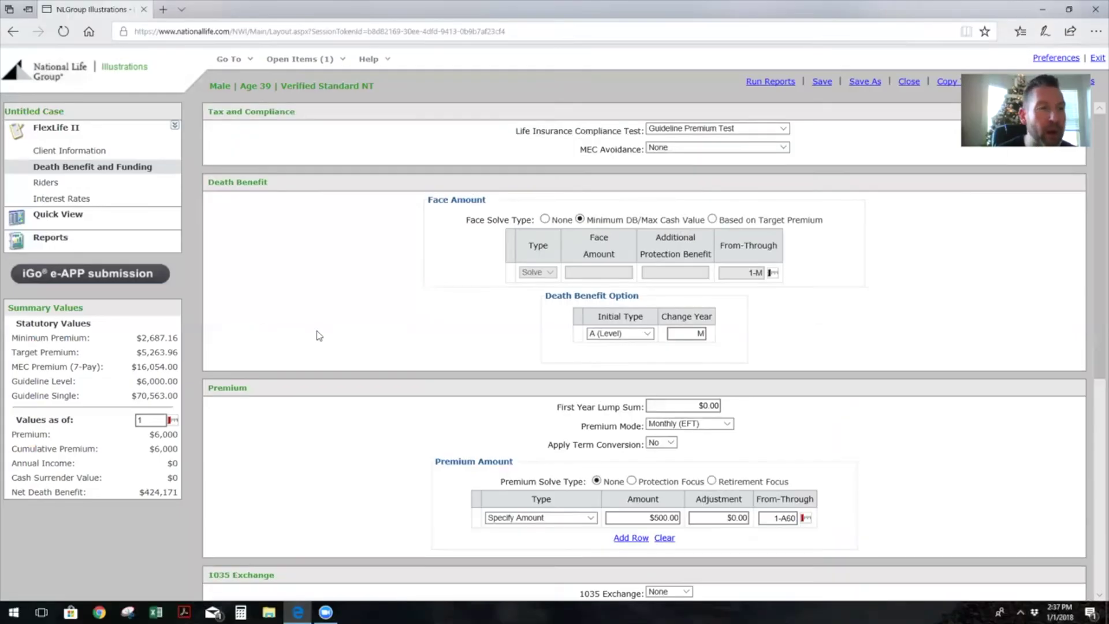
mouse_move(101, 151)
mouse_move(41, 170)
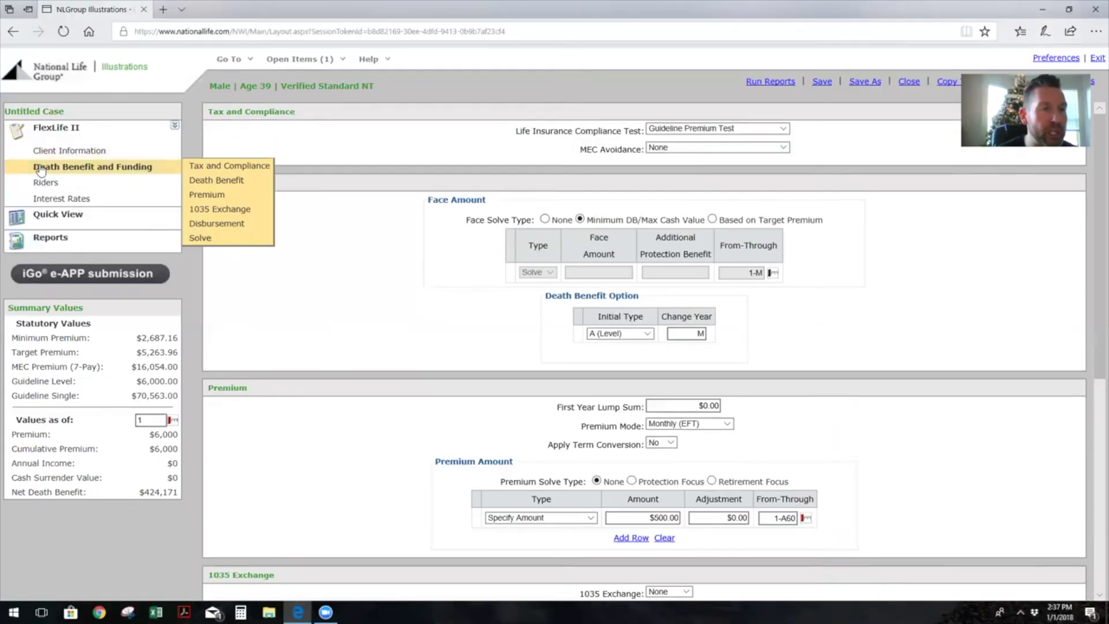
click(81, 153)
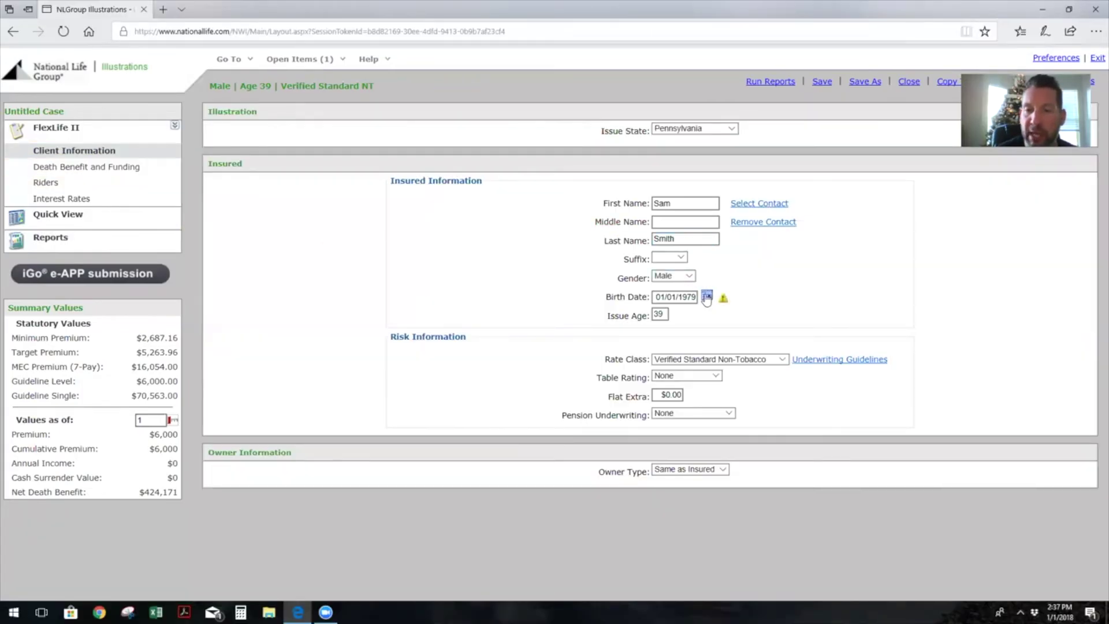
click(688, 299)
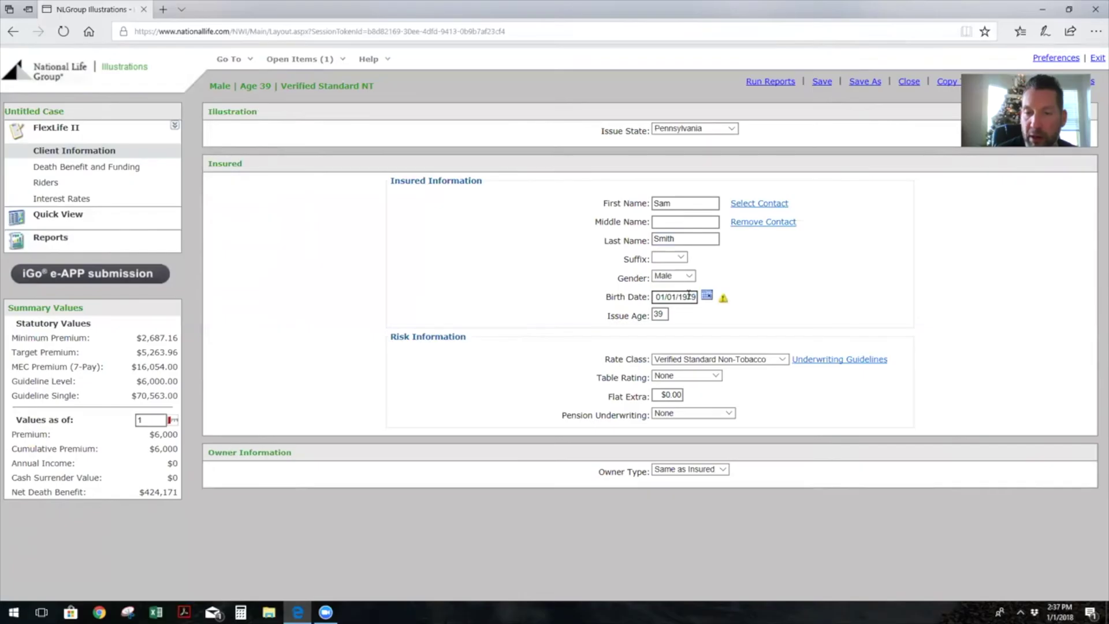
drag(685, 296, 696, 296)
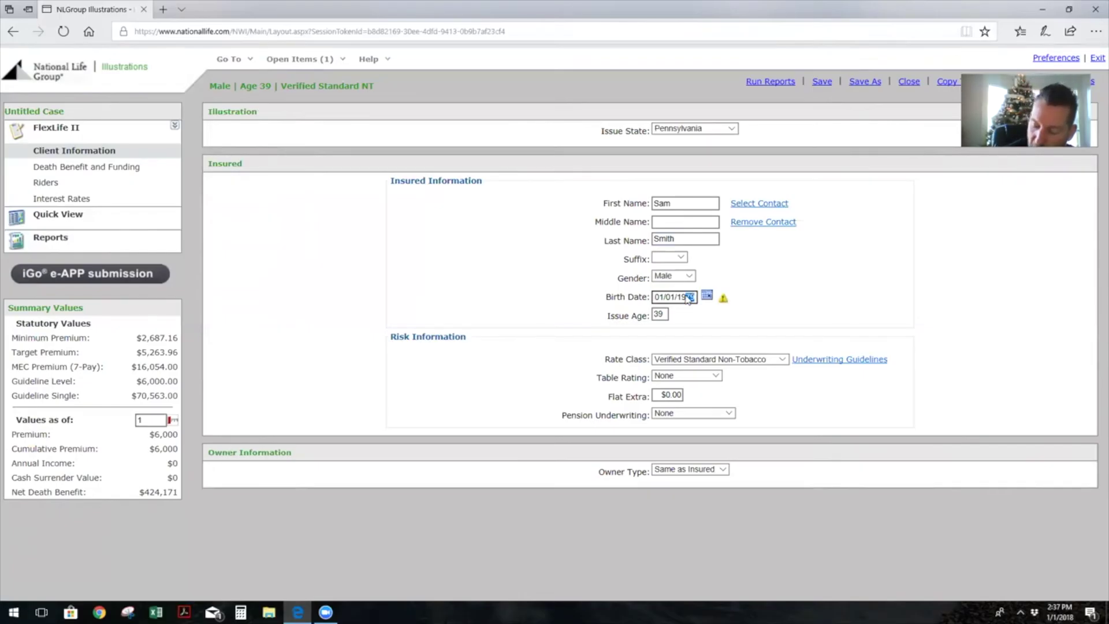
key(BackSpace)
key(BackSpace)
key(BackSpace)
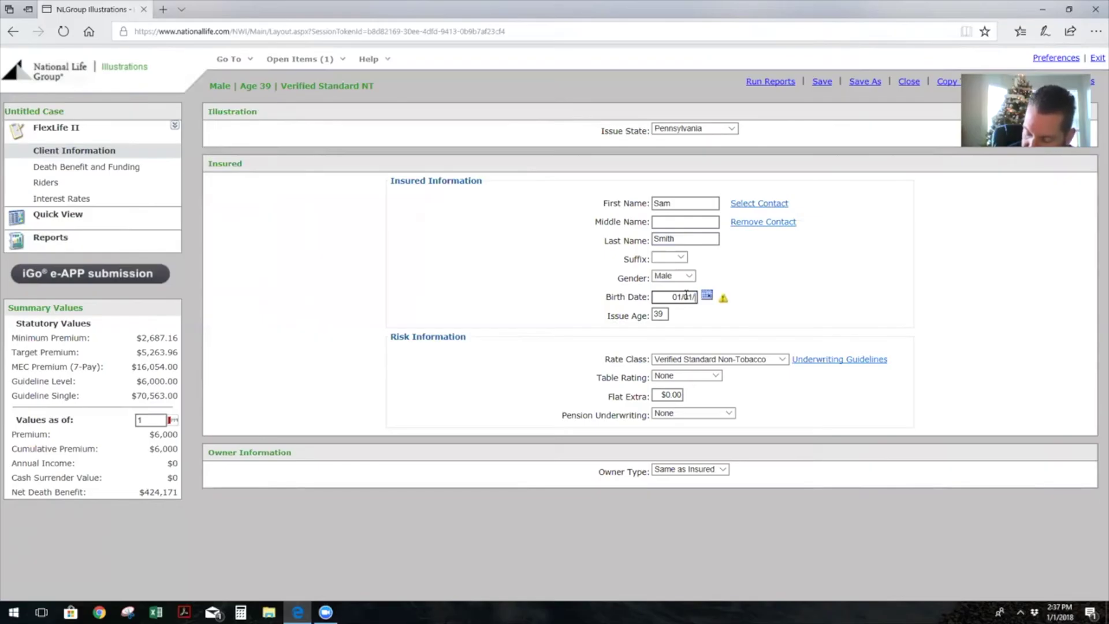
text(2016)
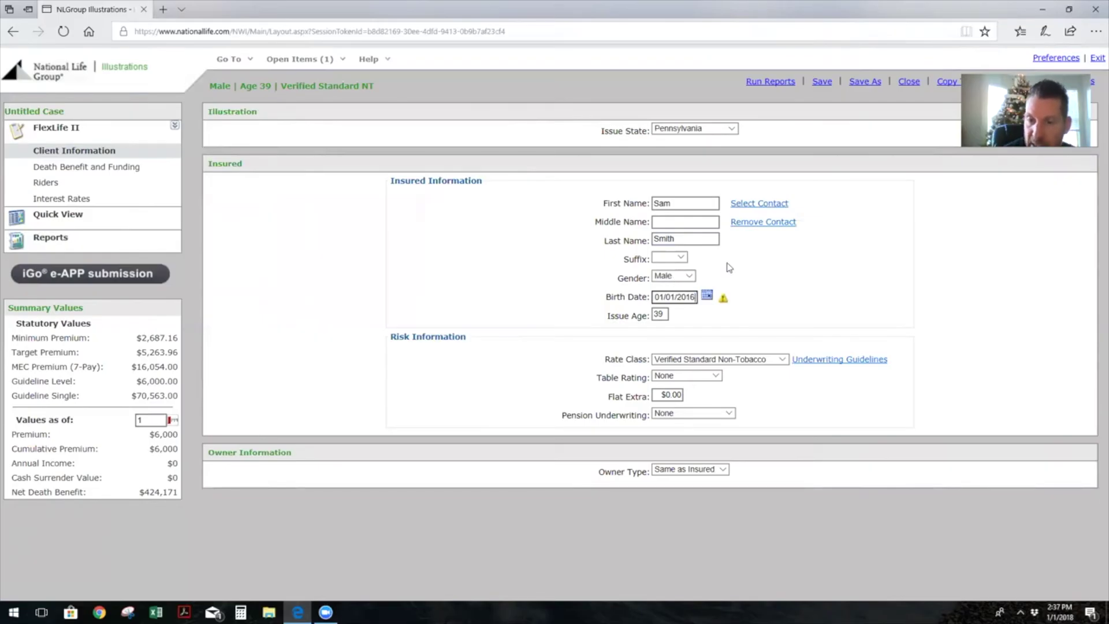
click(762, 281)
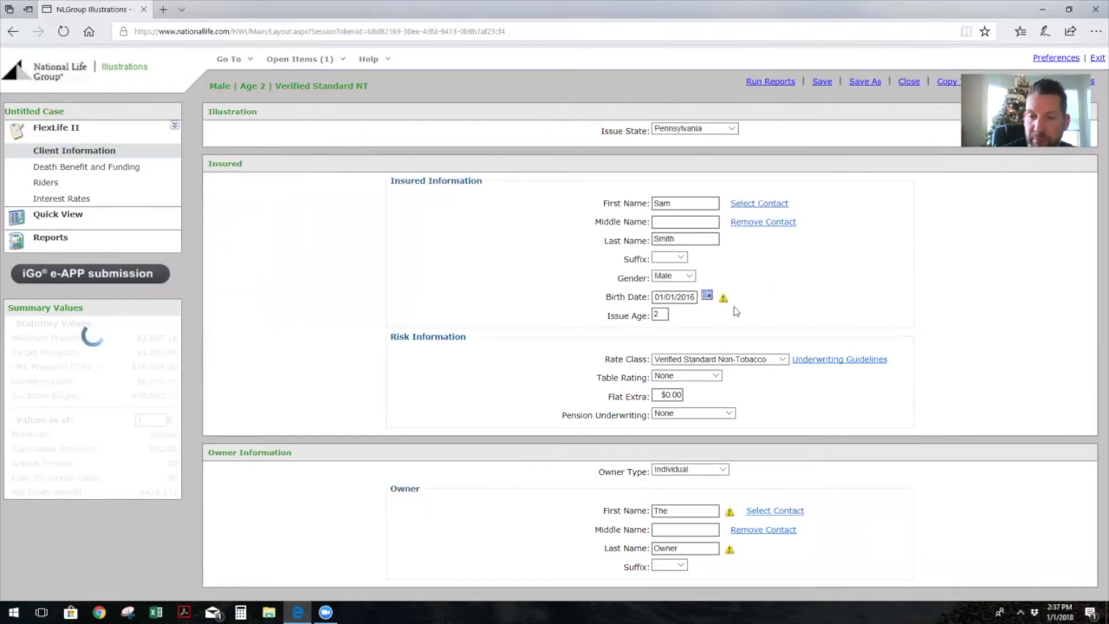
Correct the birth date to 01/01/2017 so the issue age becomes 1
click(694, 297)
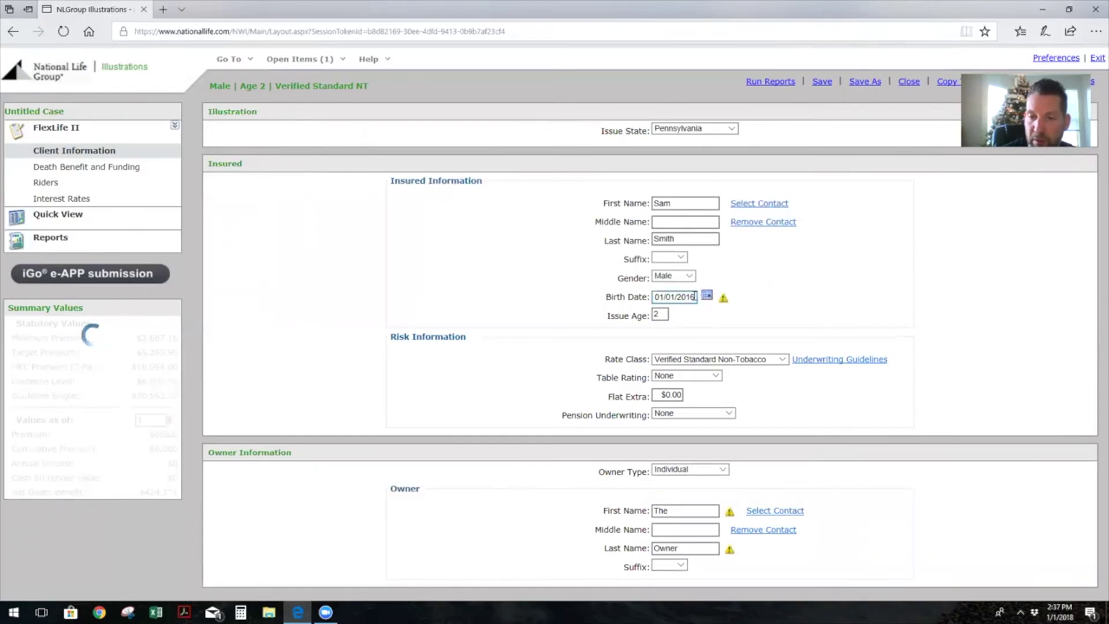
triple_click(694, 297)
click(698, 297)
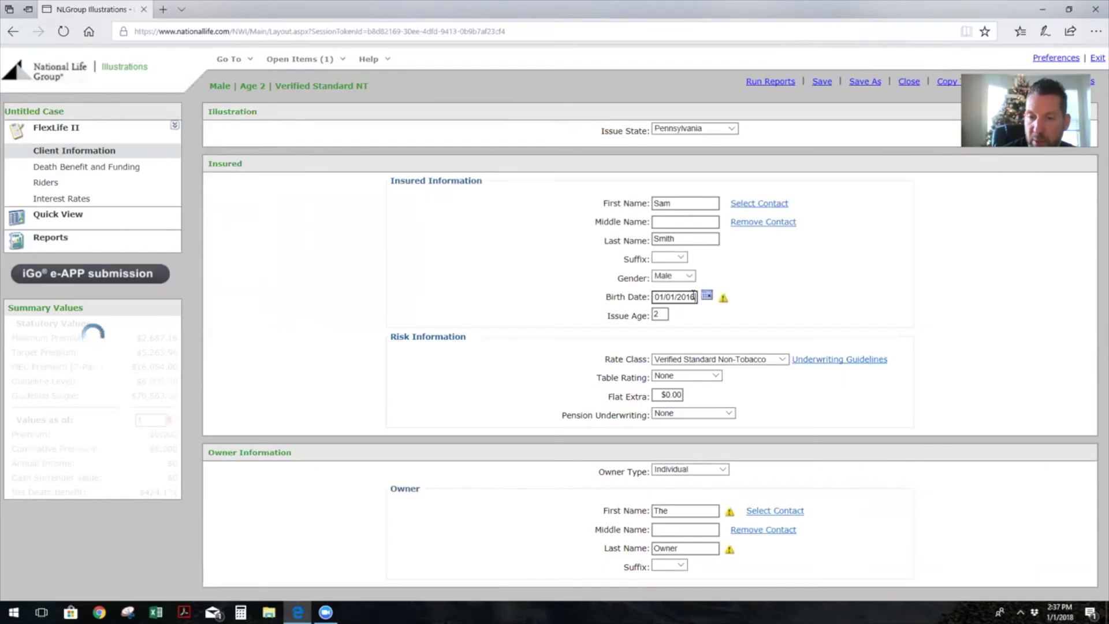
key(BackSpace)
text(7)
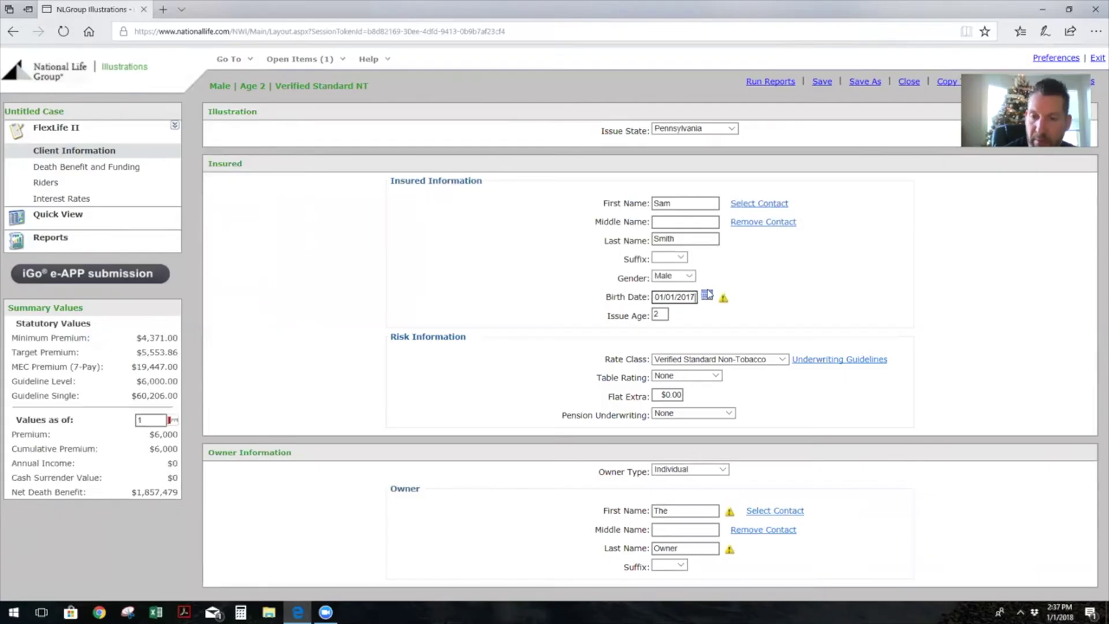
click(773, 298)
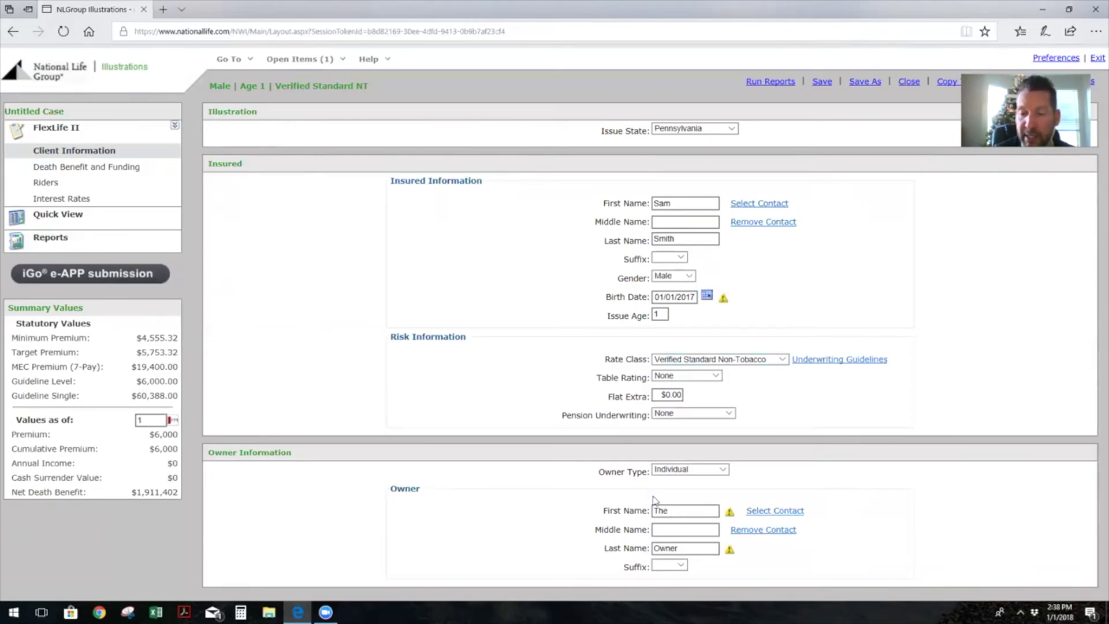
Replace the owner's first and last name placeholders with the owner's name
click(669, 515)
drag(669, 514, 658, 514)
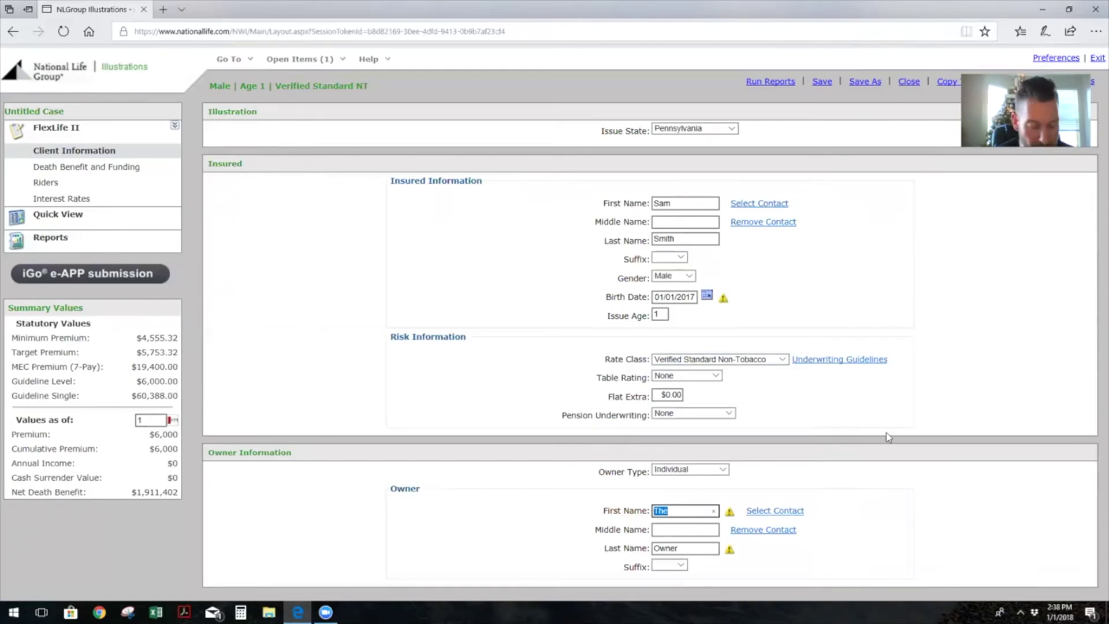
text(Bob)
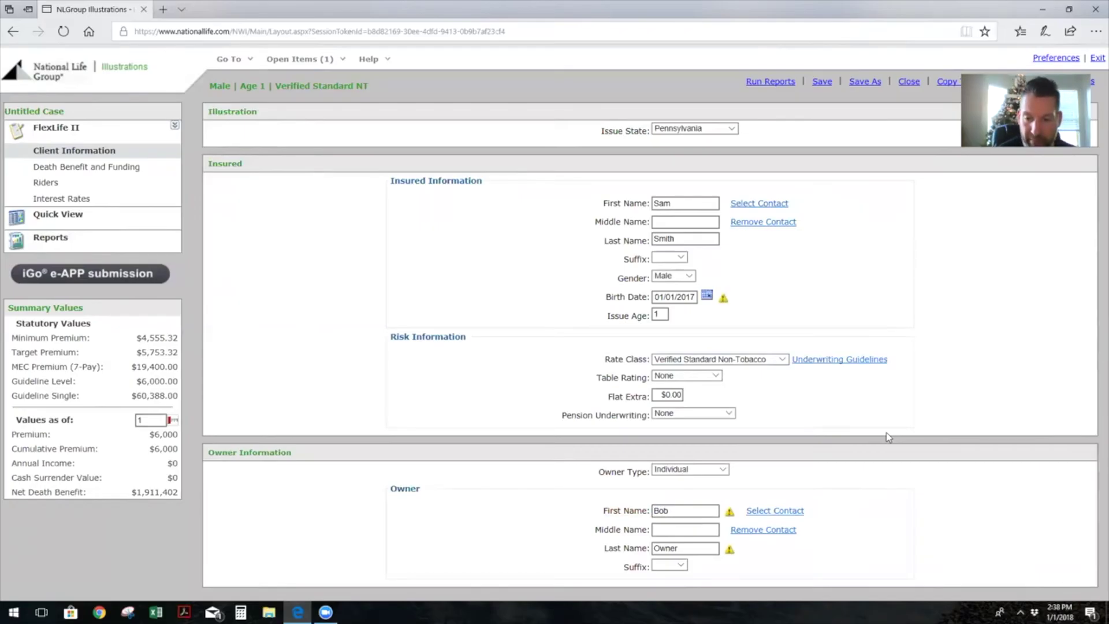
key(Tab)
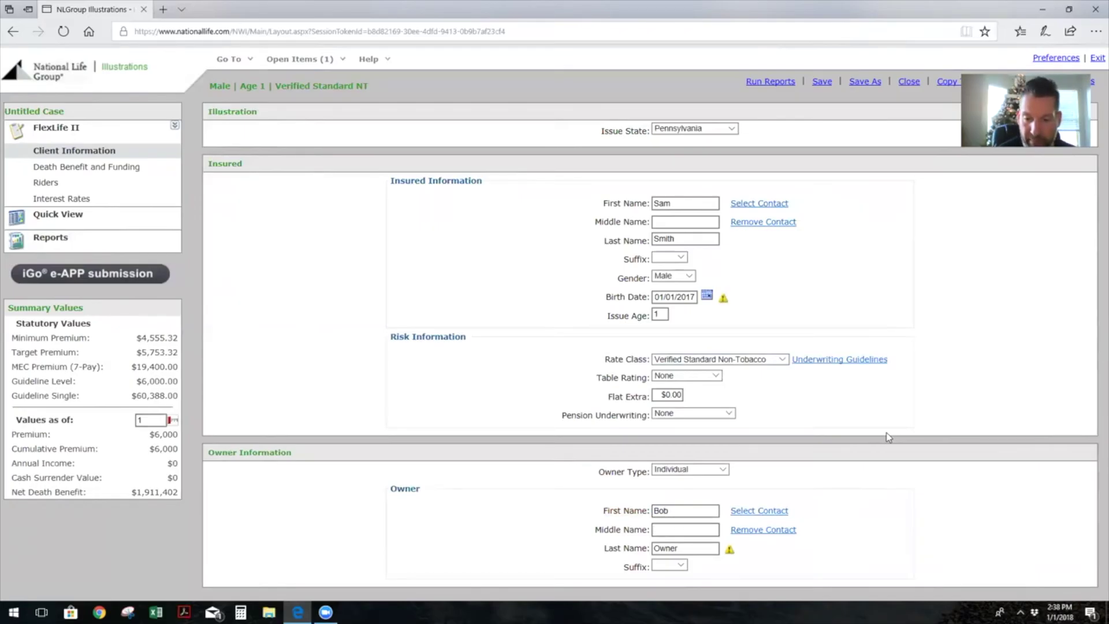
key(Tab)
text(Sm)
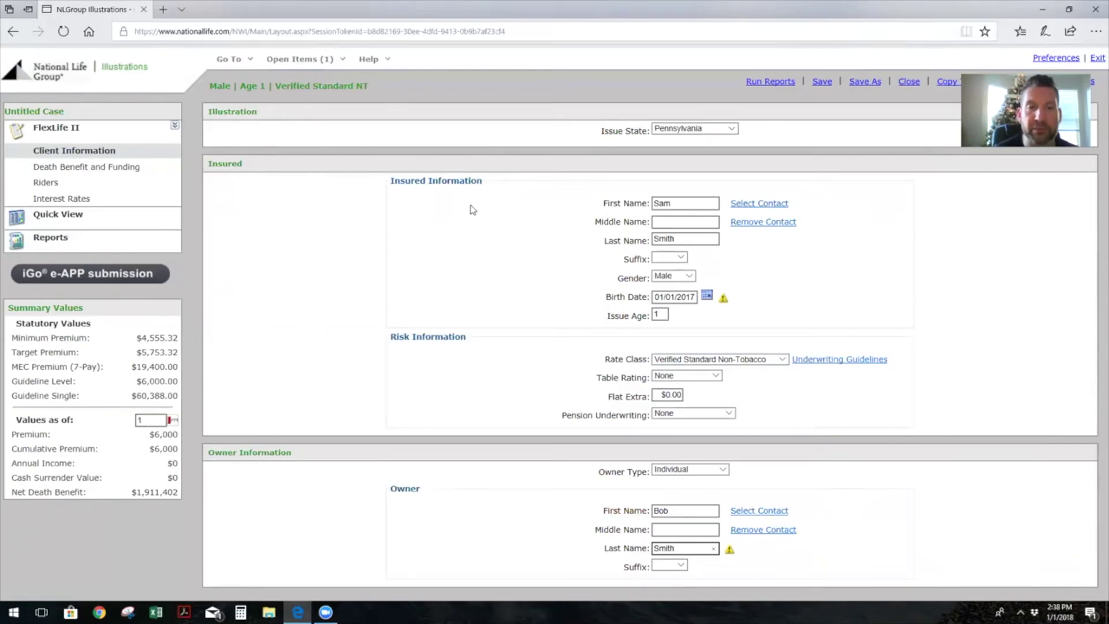
click(335, 288)
In Death Benefit and Funding, change the premium period from 1-A60 to 1-A17
click(129, 172)
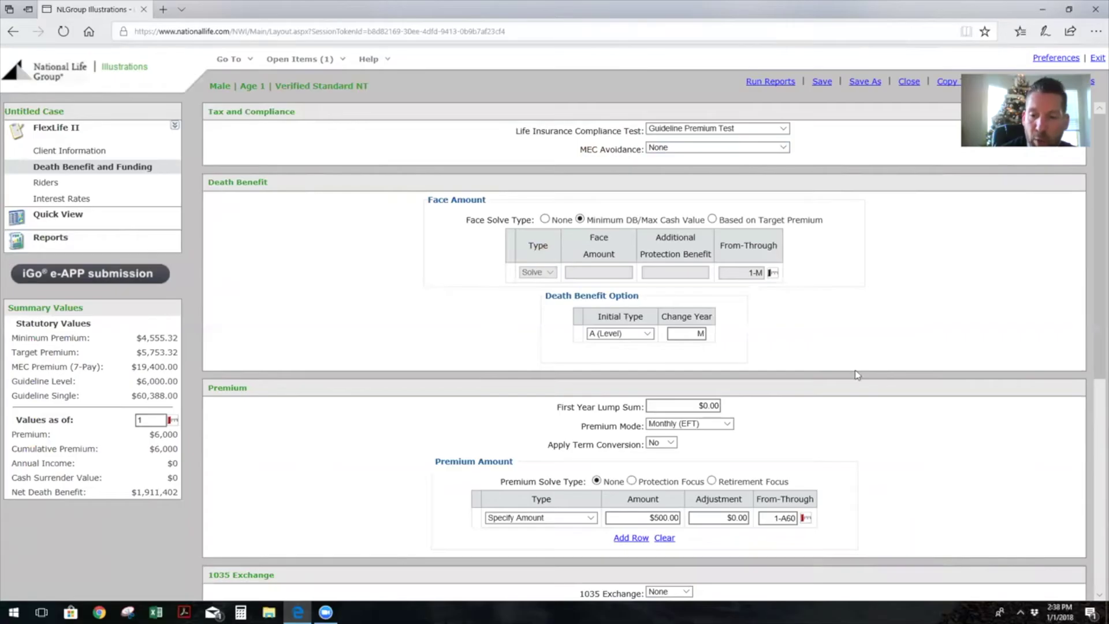
scroll(857, 374, down, 3)
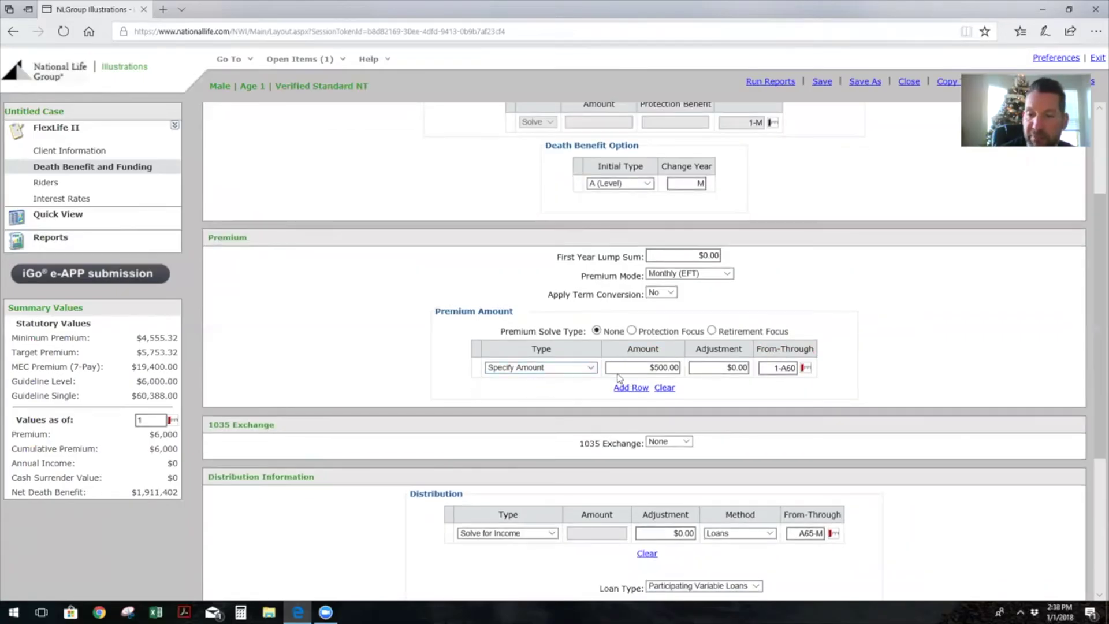
click(788, 370)
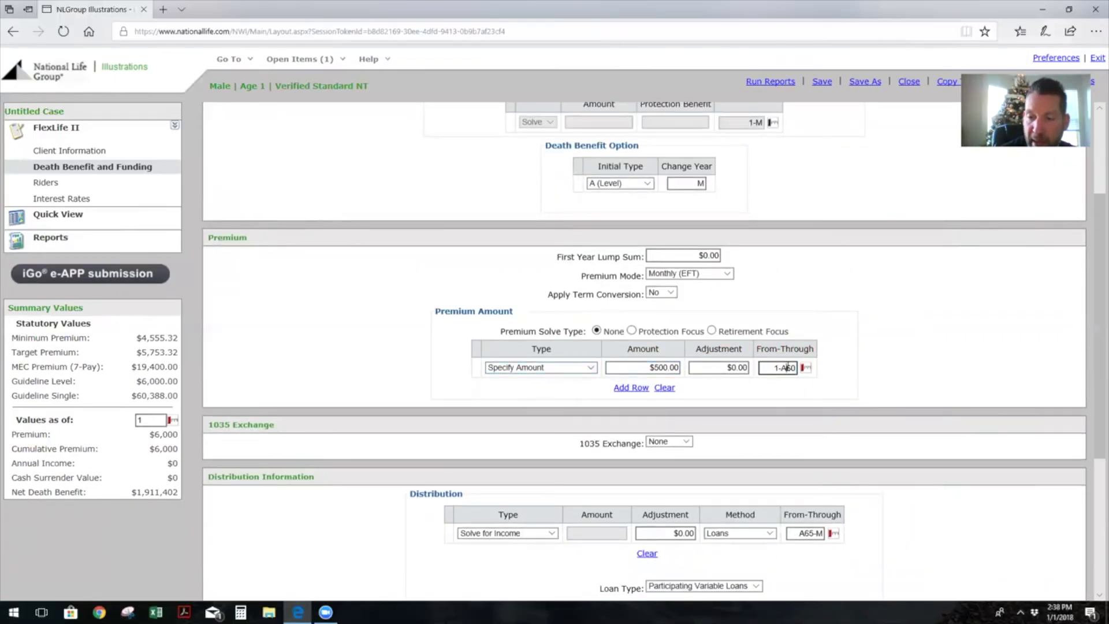
drag(786, 368, 797, 368)
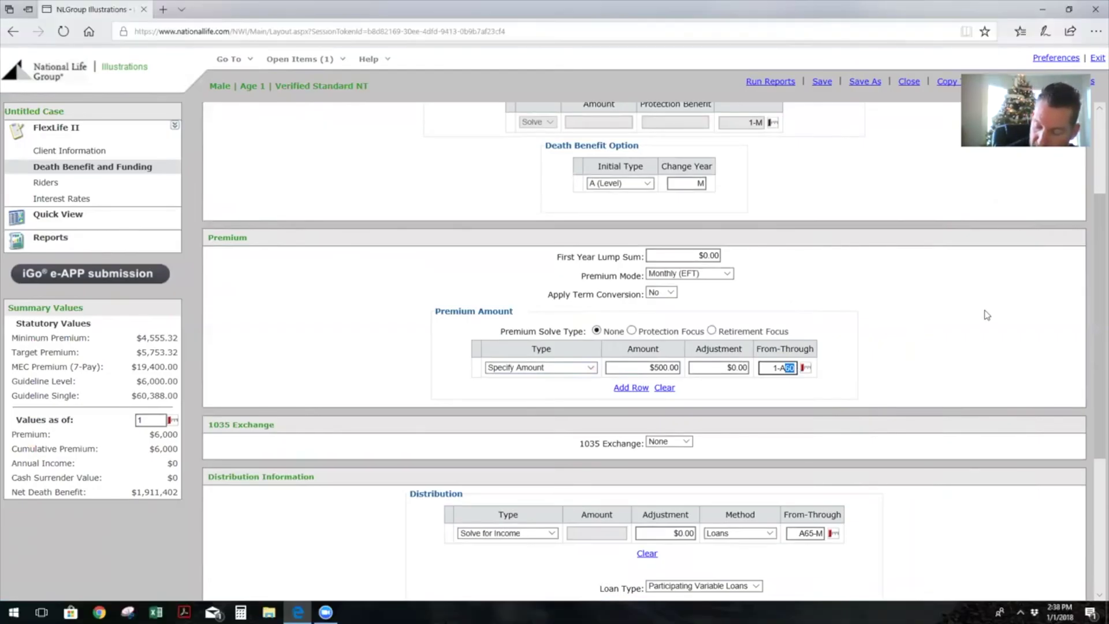
text(1)
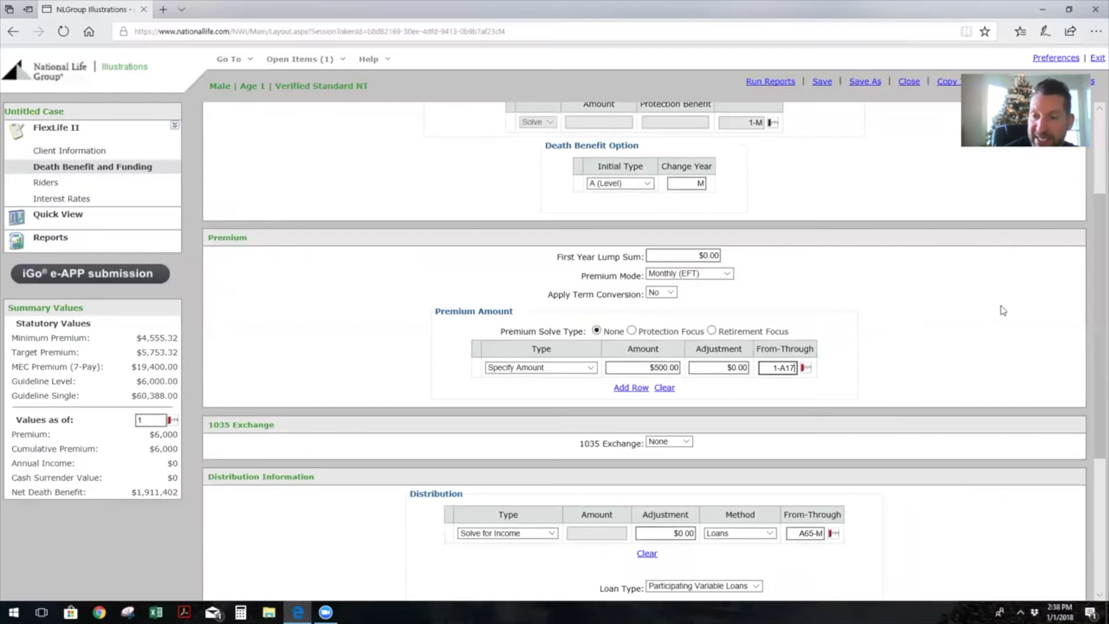
text(7)
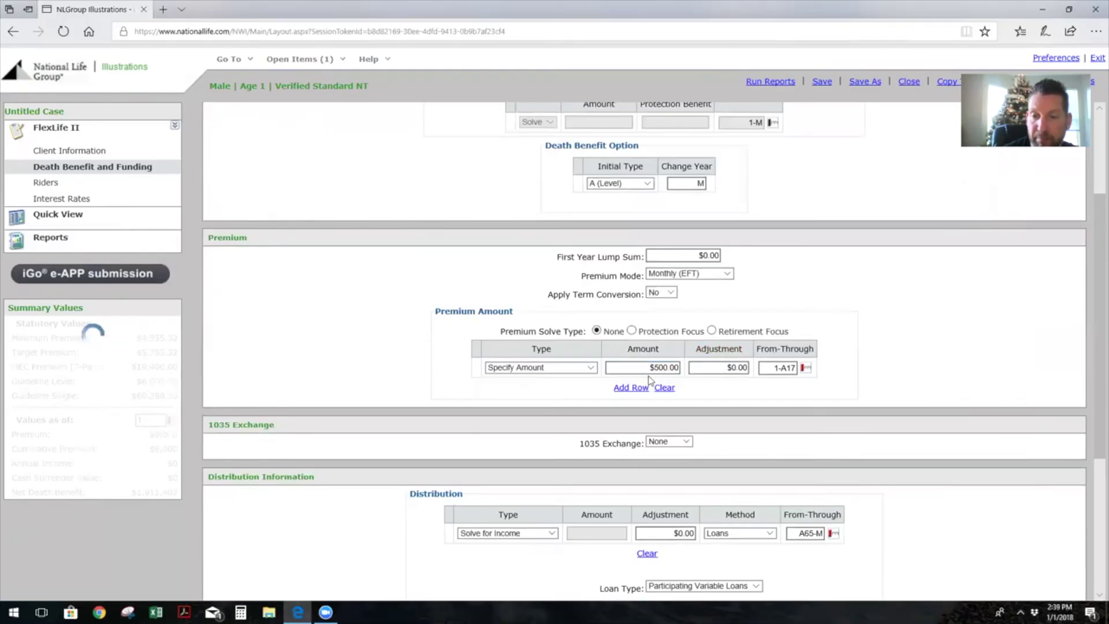
Set the income distribution period to run from A18 through A21
scroll(982, 387, down, 3)
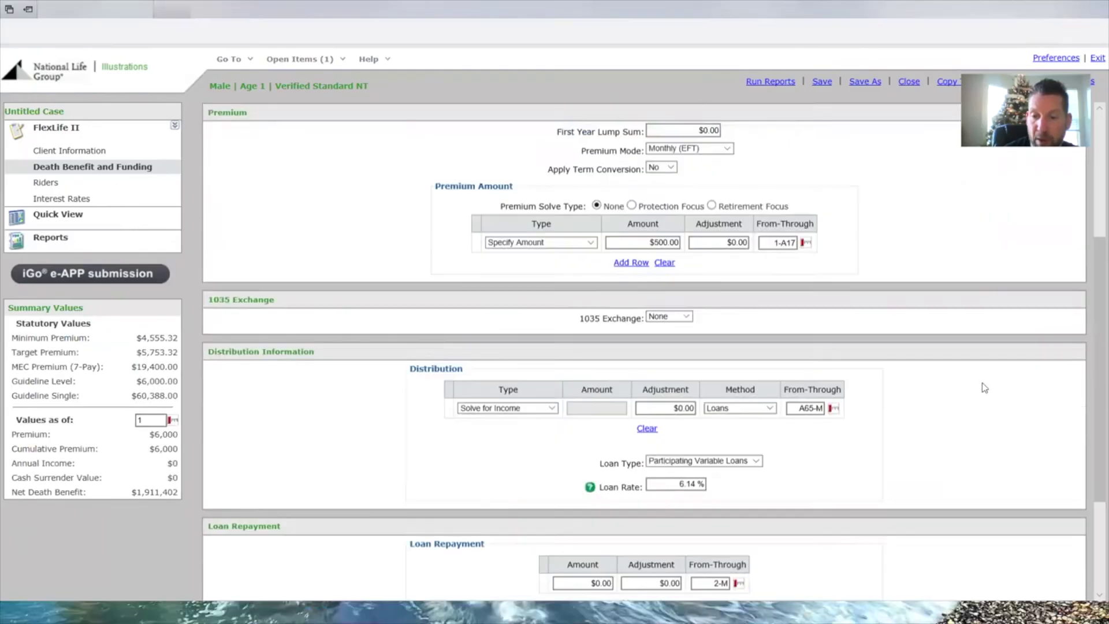
click(807, 385)
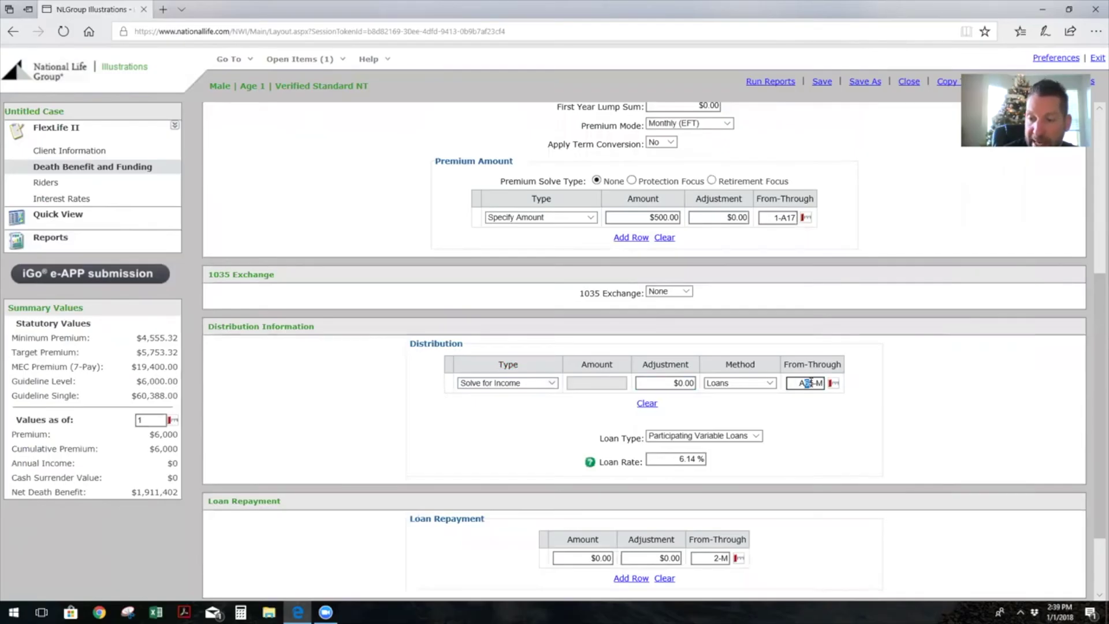
drag(802, 382, 811, 387)
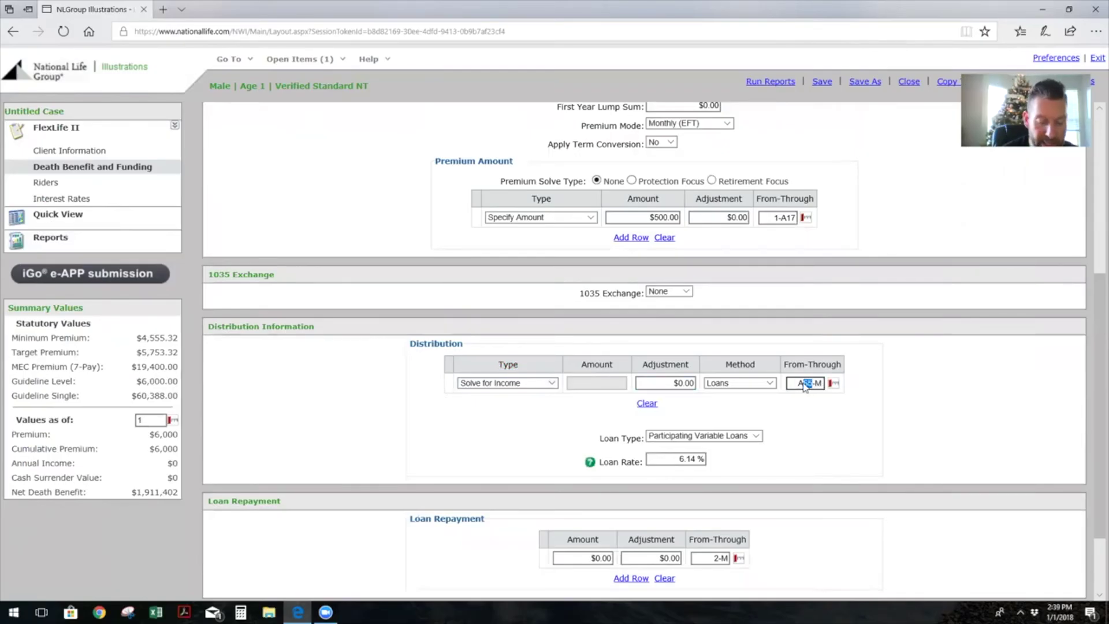
text(18)
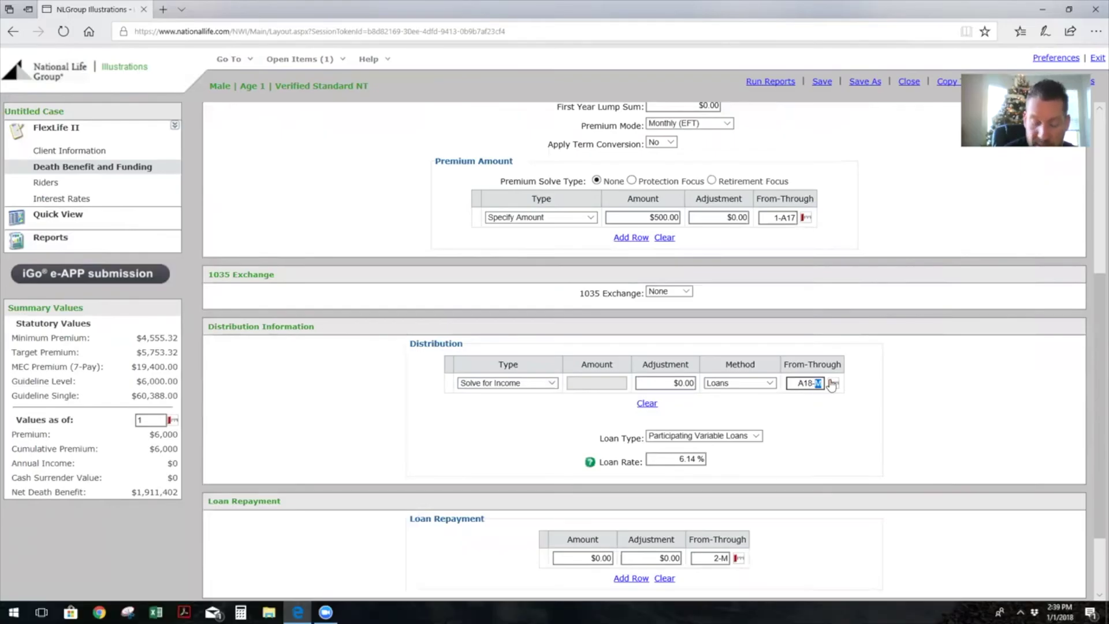
key(BackSpace)
text(a)
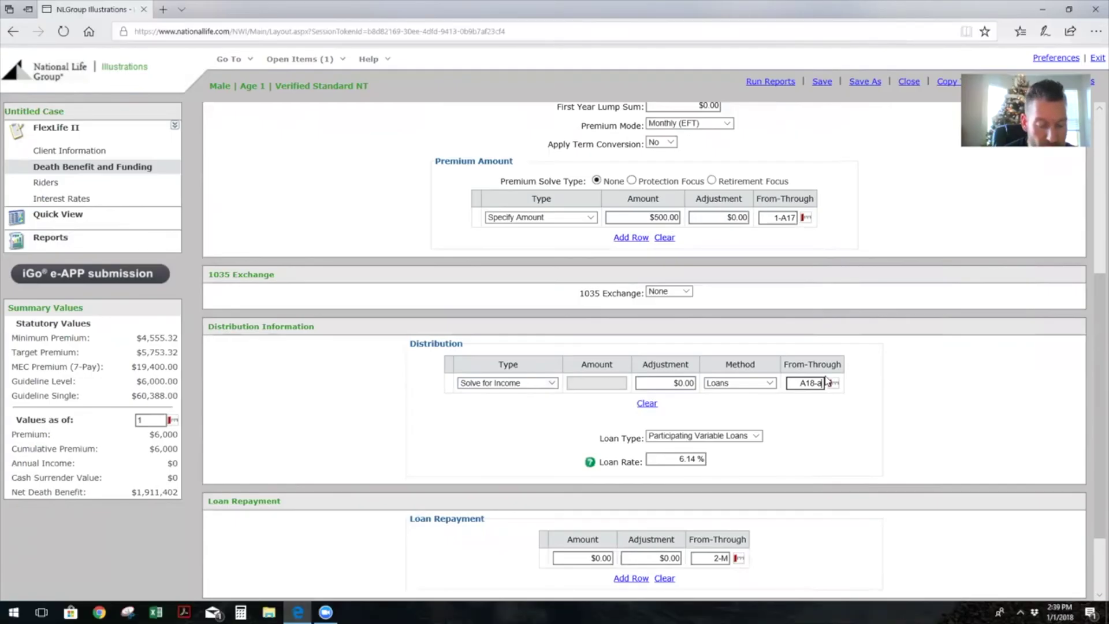
text(21)
click(897, 395)
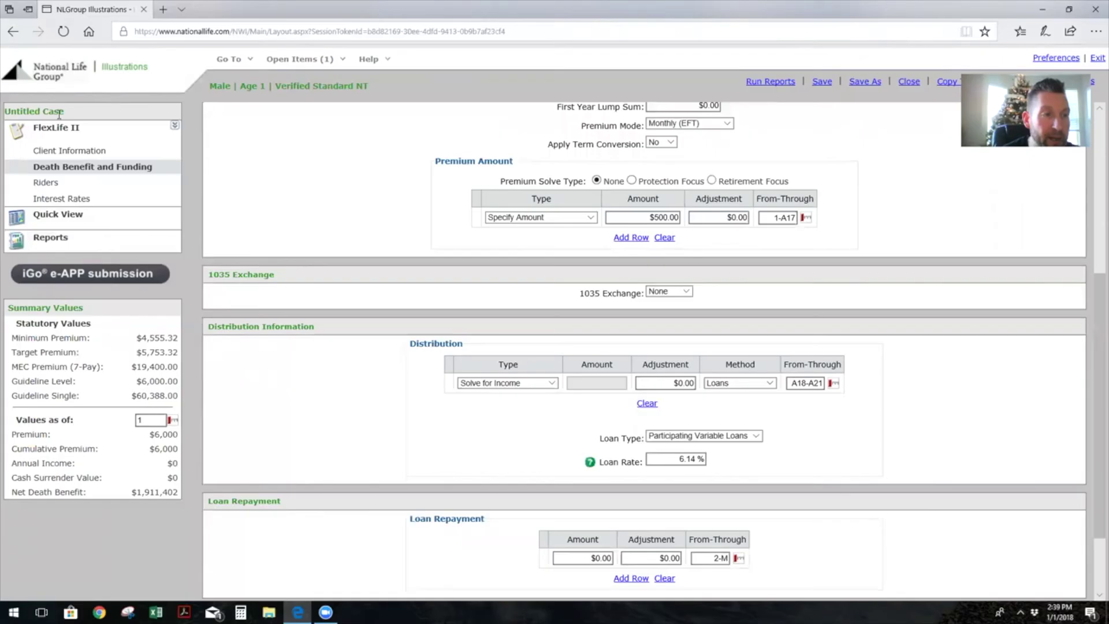
click(57, 218)
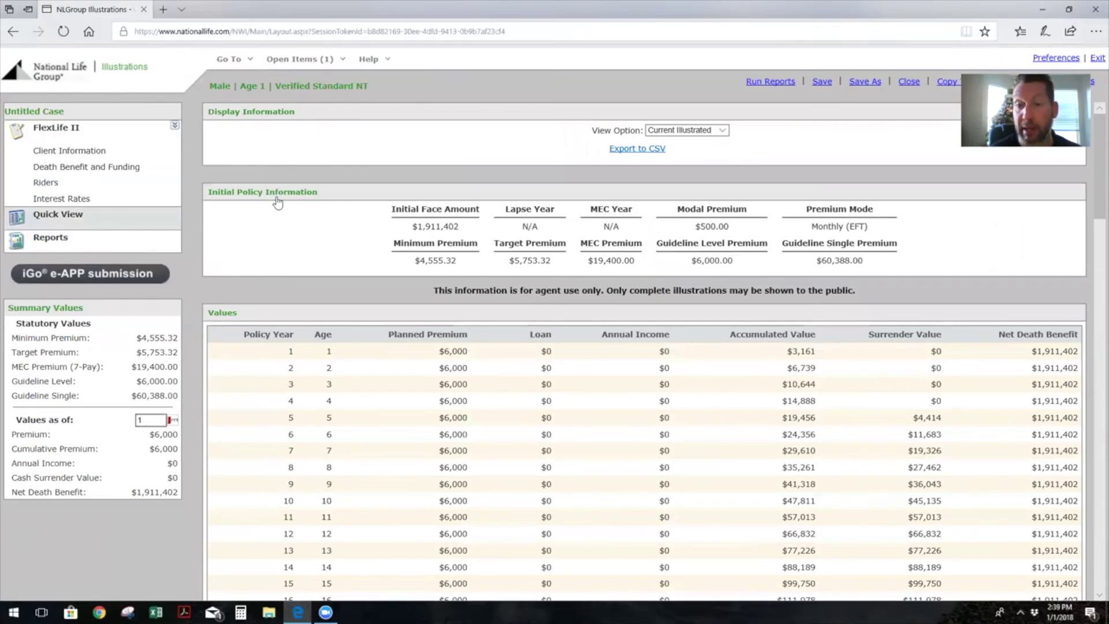
scroll(278, 199, down, 3)
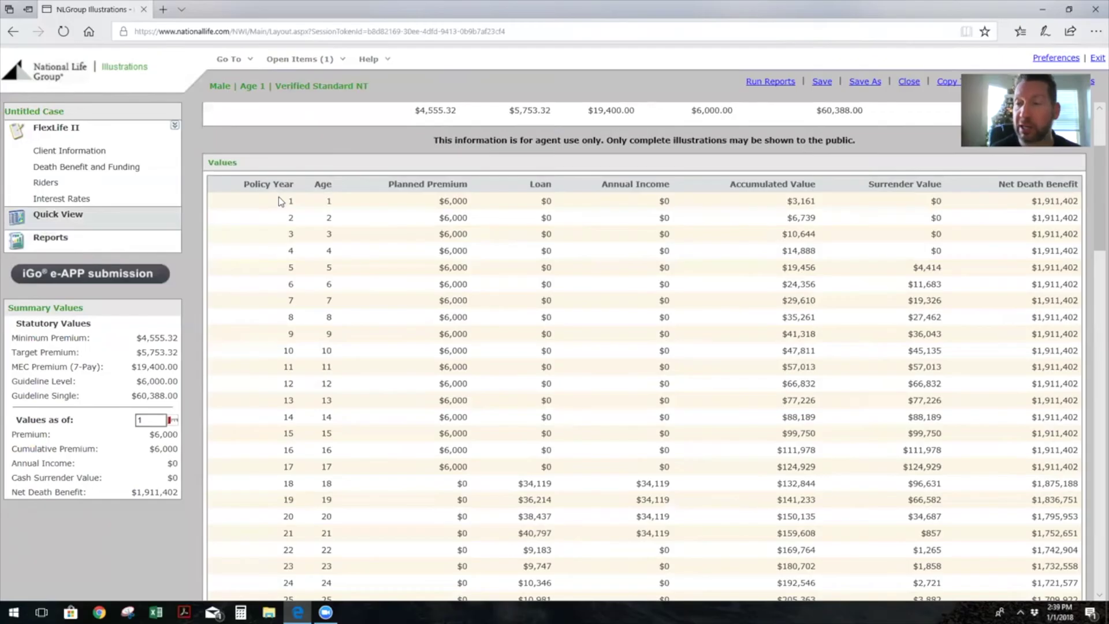
scroll(278, 196, up, 3)
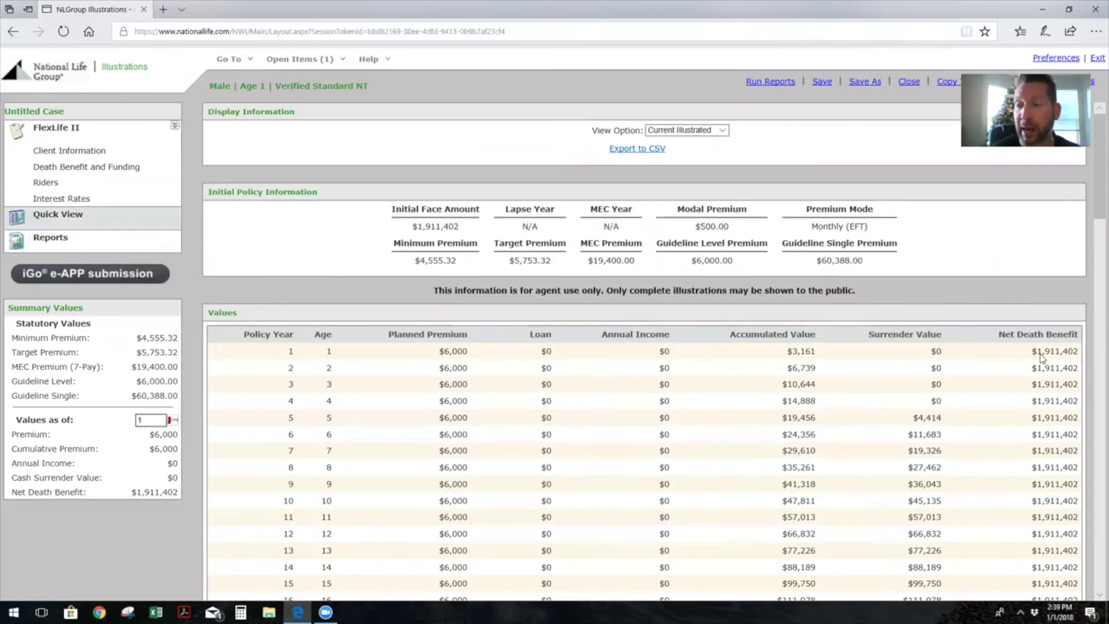
double_click(936, 351)
double_click(936, 368)
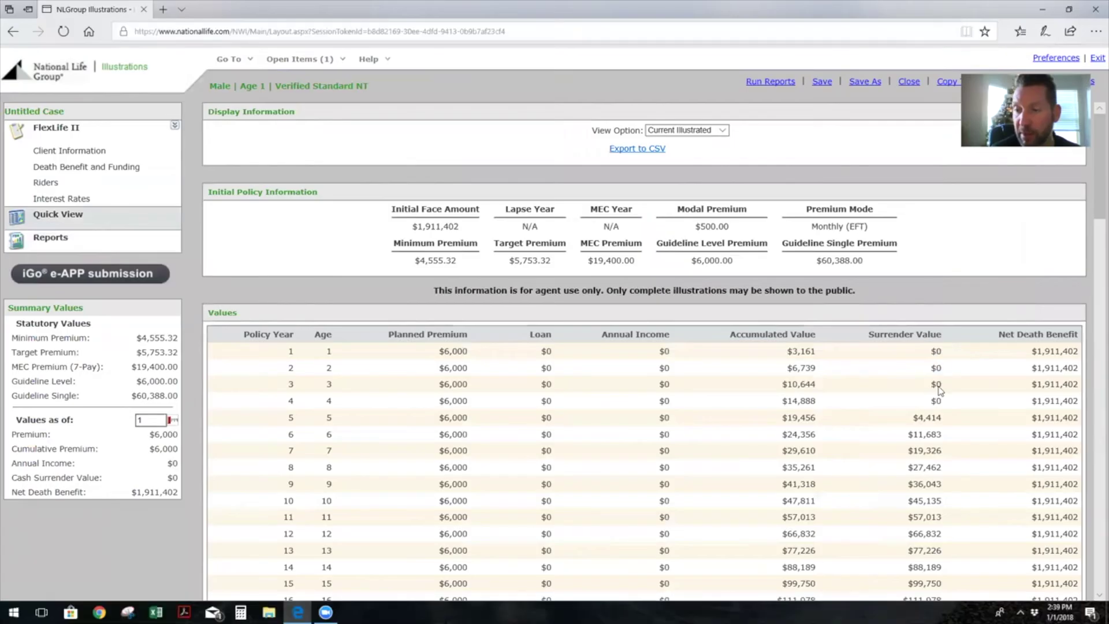
double_click(936, 384)
double_click(932, 401)
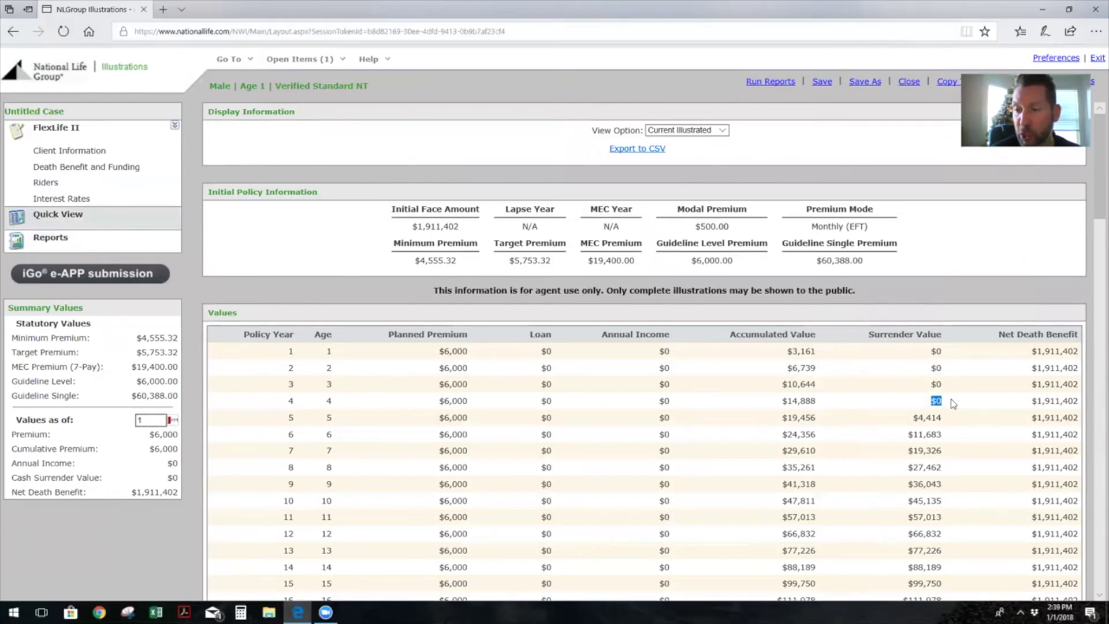
double_click(936, 351)
double_click(935, 367)
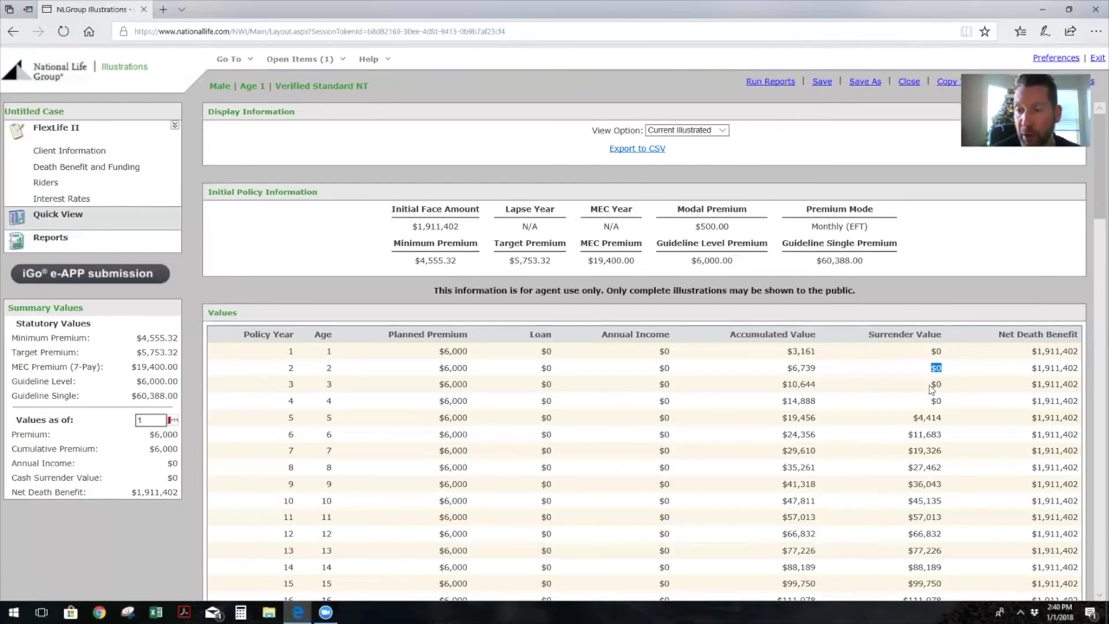
double_click(936, 384)
click(937, 402)
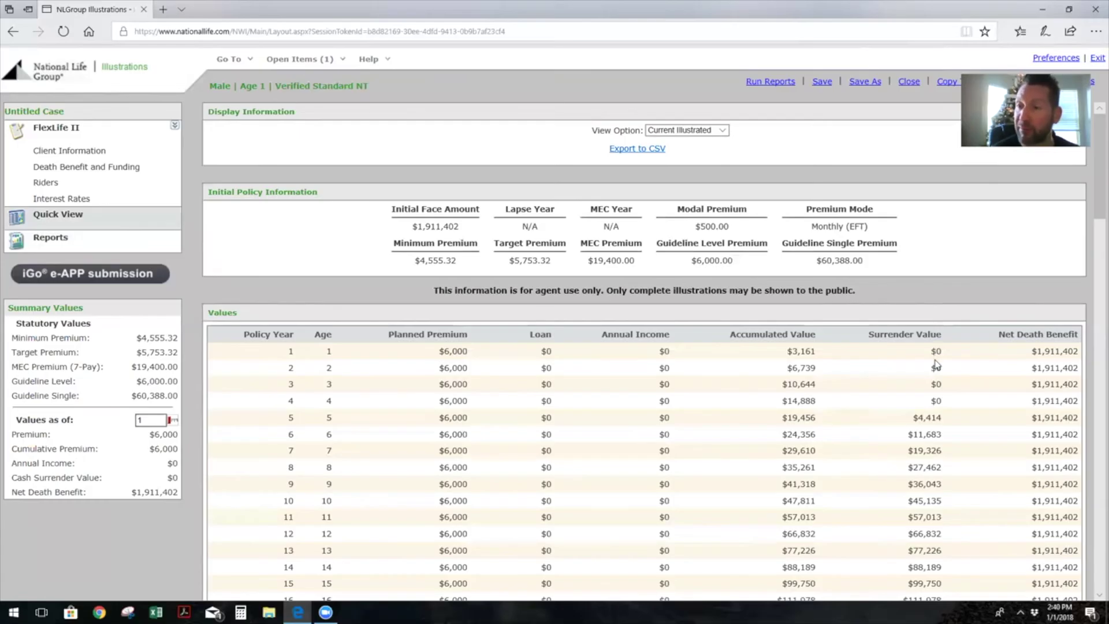
drag(927, 351, 950, 353)
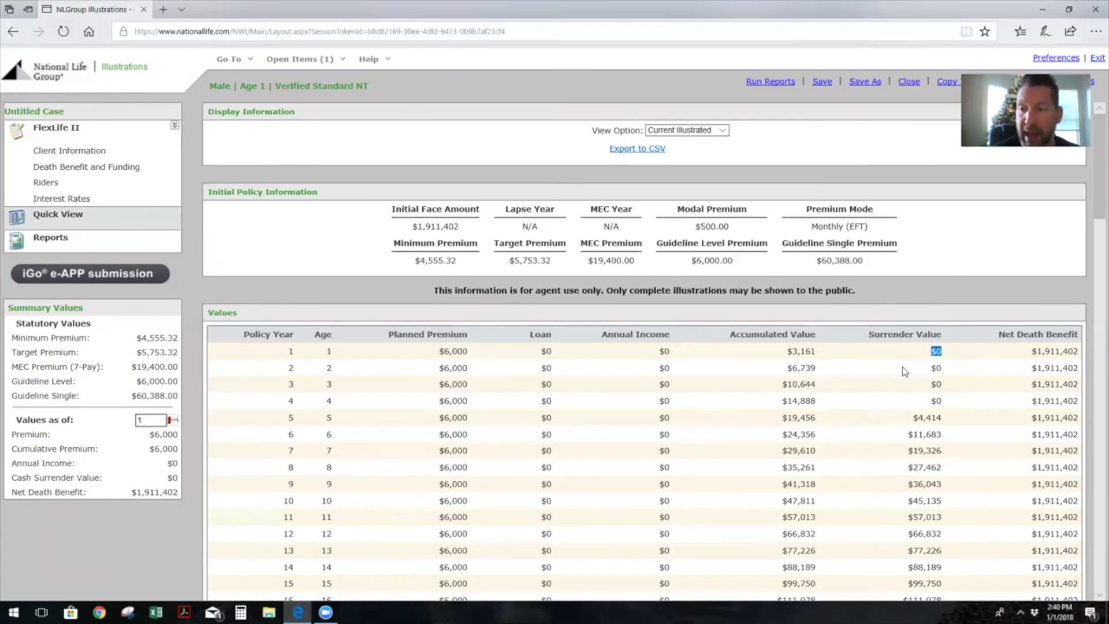
drag(916, 368, 949, 368)
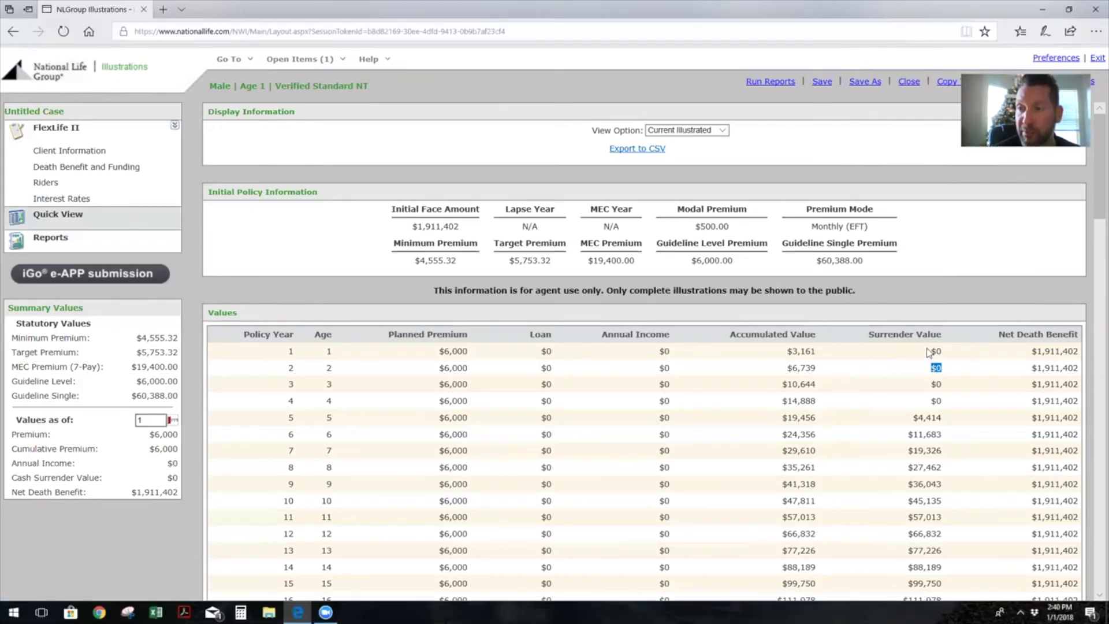
drag(927, 352, 946, 353)
click(975, 261)
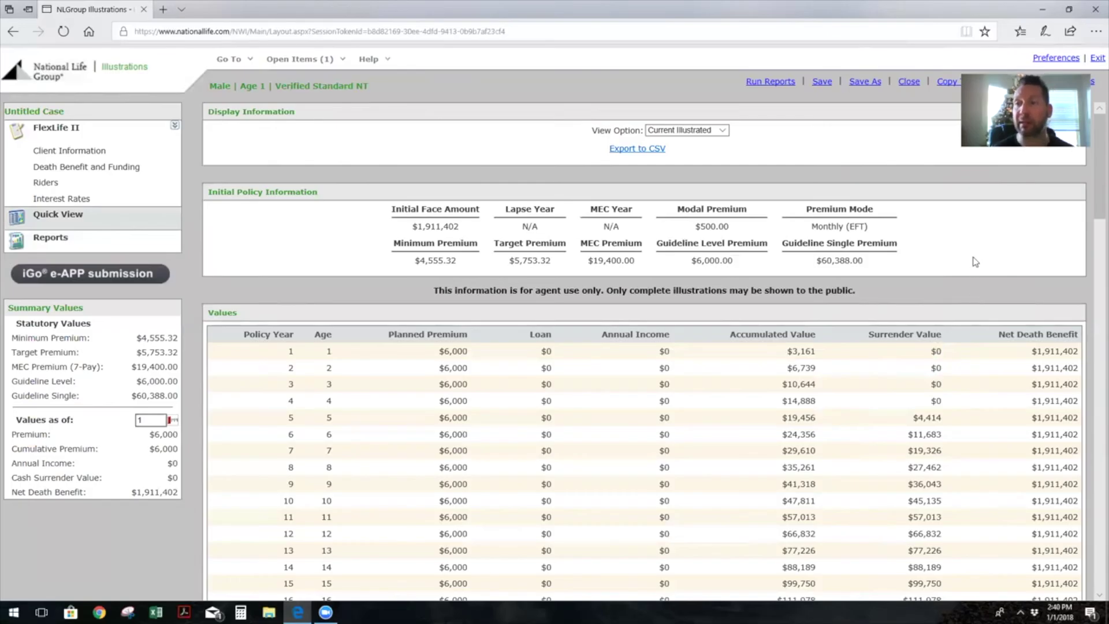
double_click(936, 351)
double_click(936, 367)
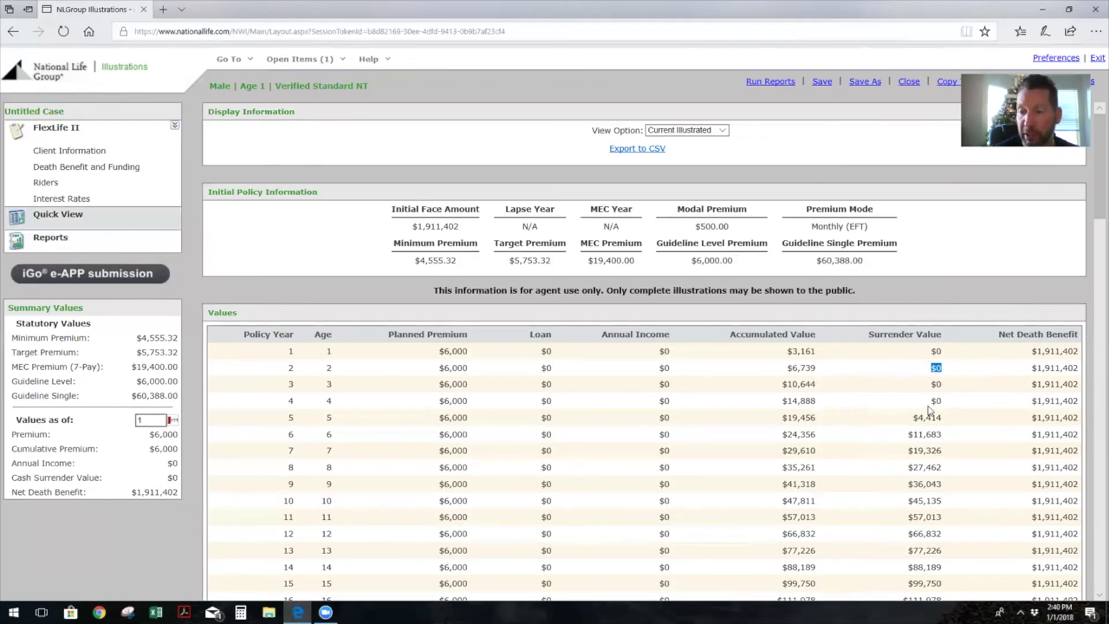
double_click(927, 417)
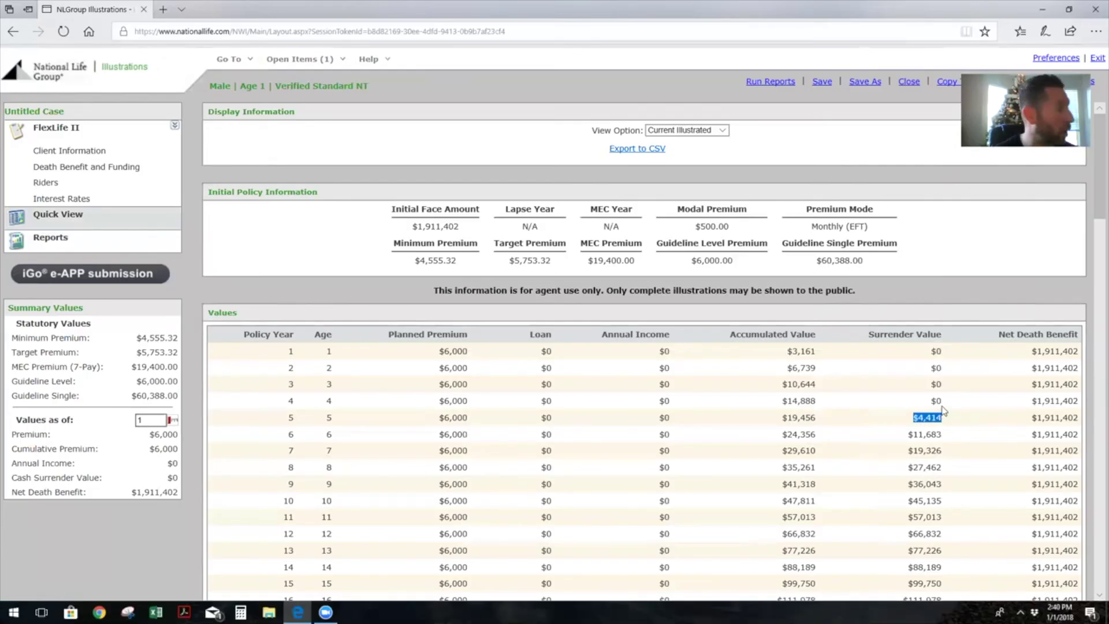
scroll(943, 411, down, 1)
scroll(869, 368, down, 1)
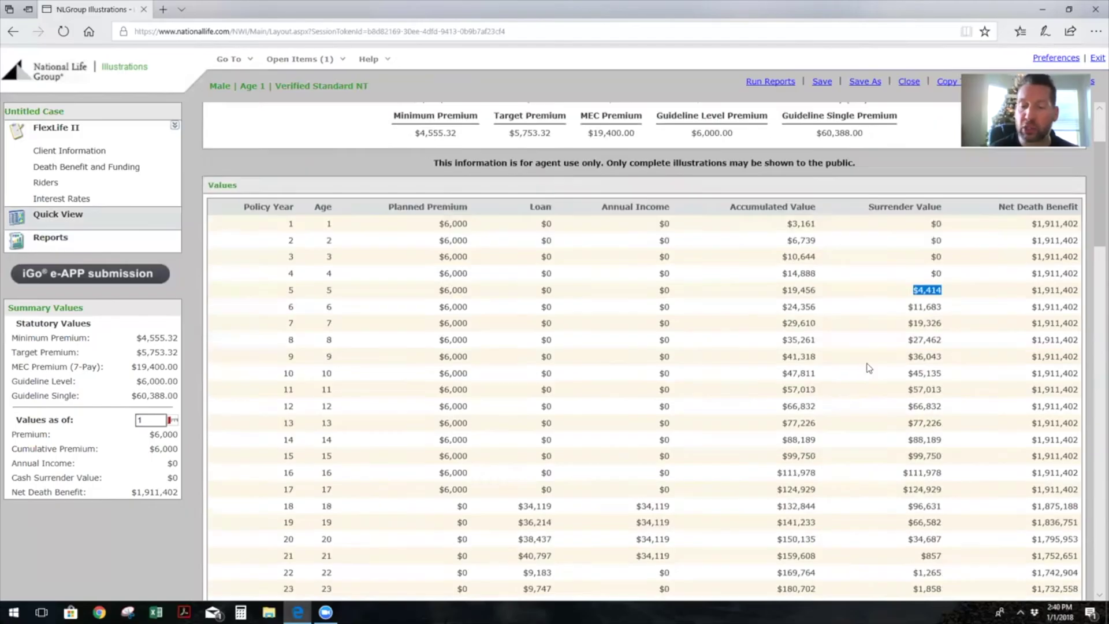
scroll(870, 368, down, 2)
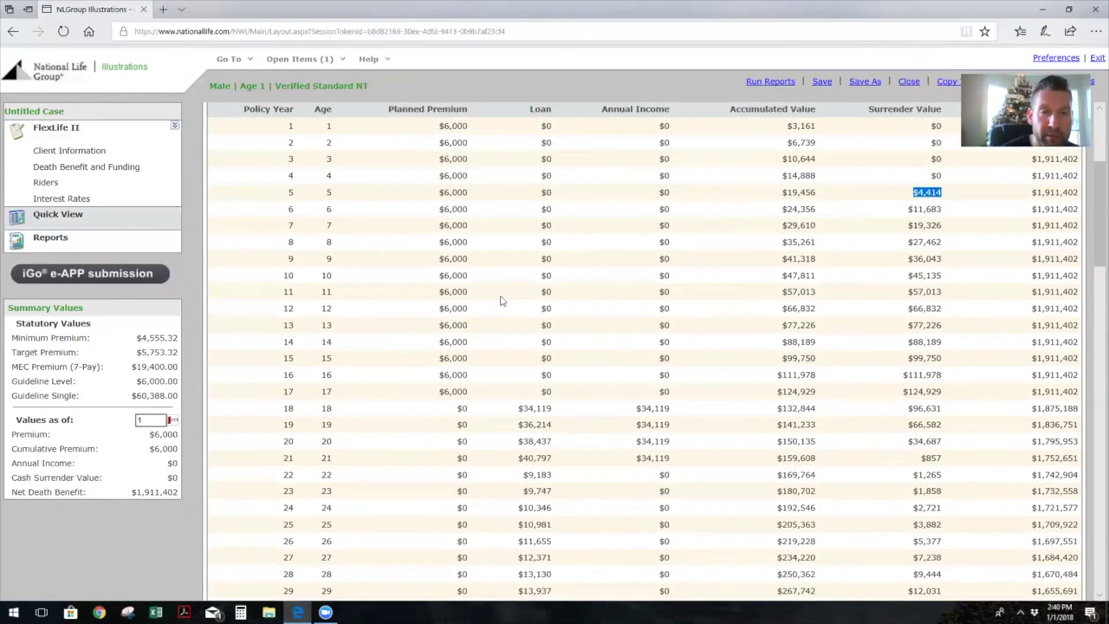
scroll(500, 296, up, 3)
scroll(451, 361, down, 1)
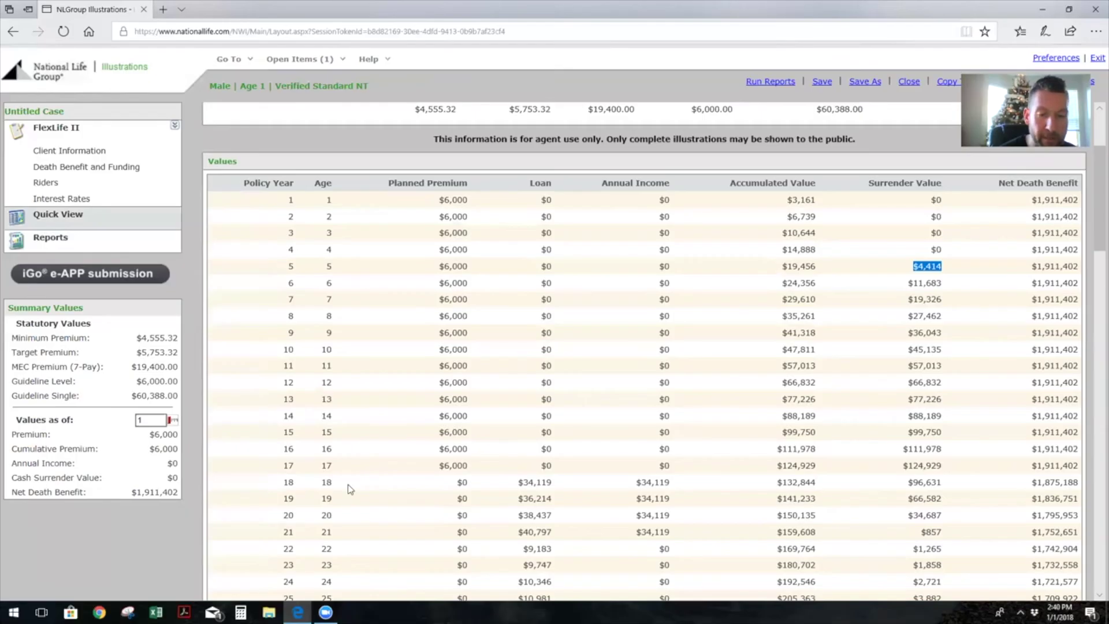
drag(316, 484, 337, 484)
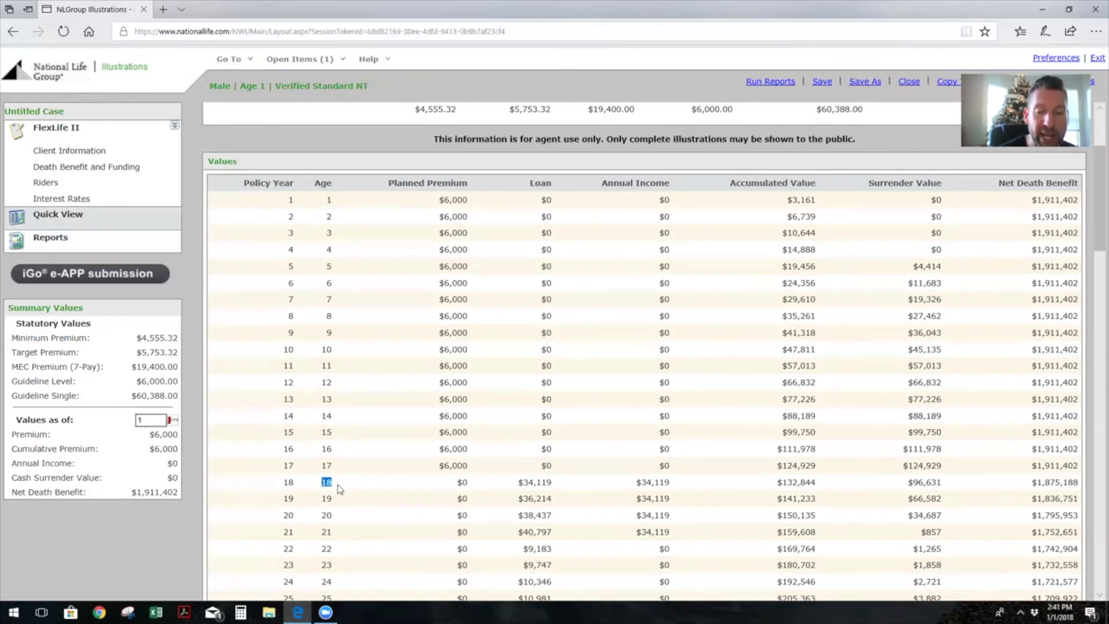
drag(636, 483, 681, 487)
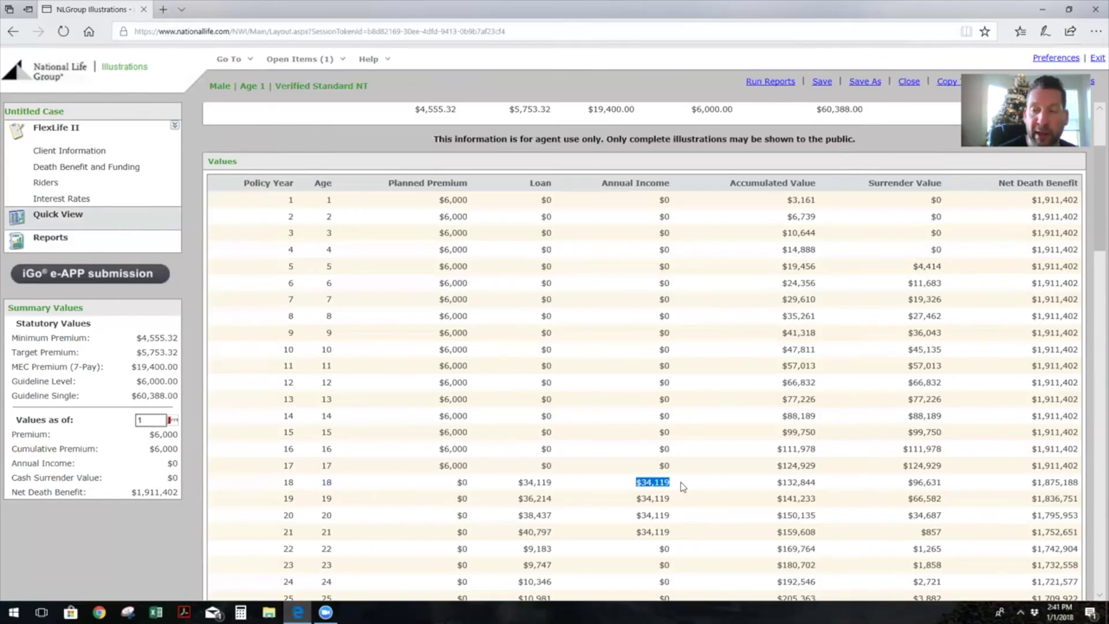
drag(627, 500, 677, 532)
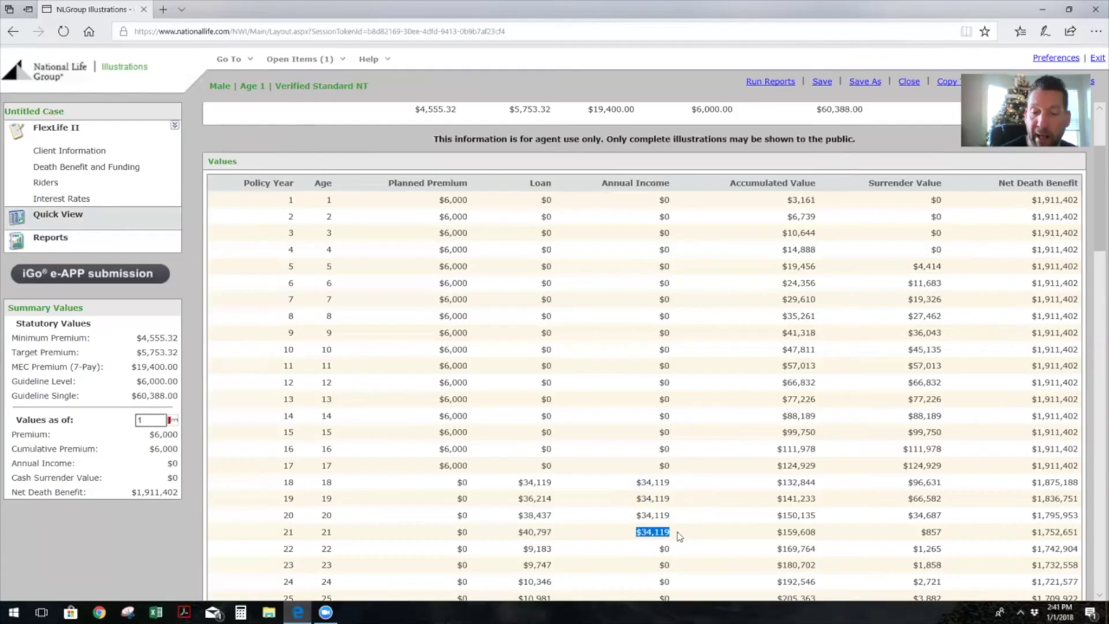
click(691, 469)
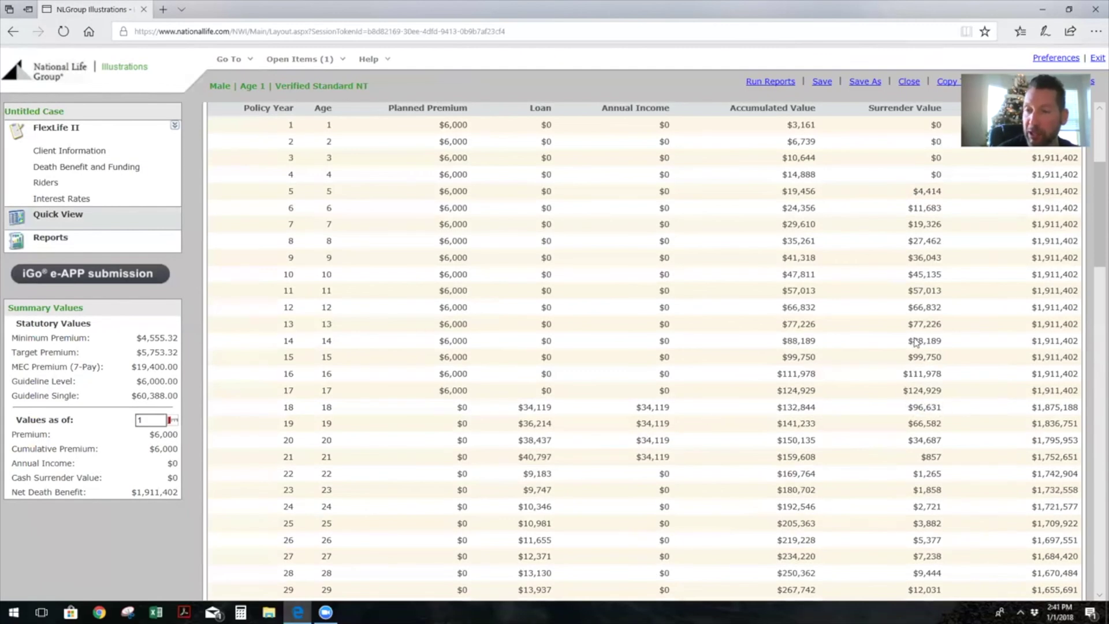
scroll(893, 457, down, 3)
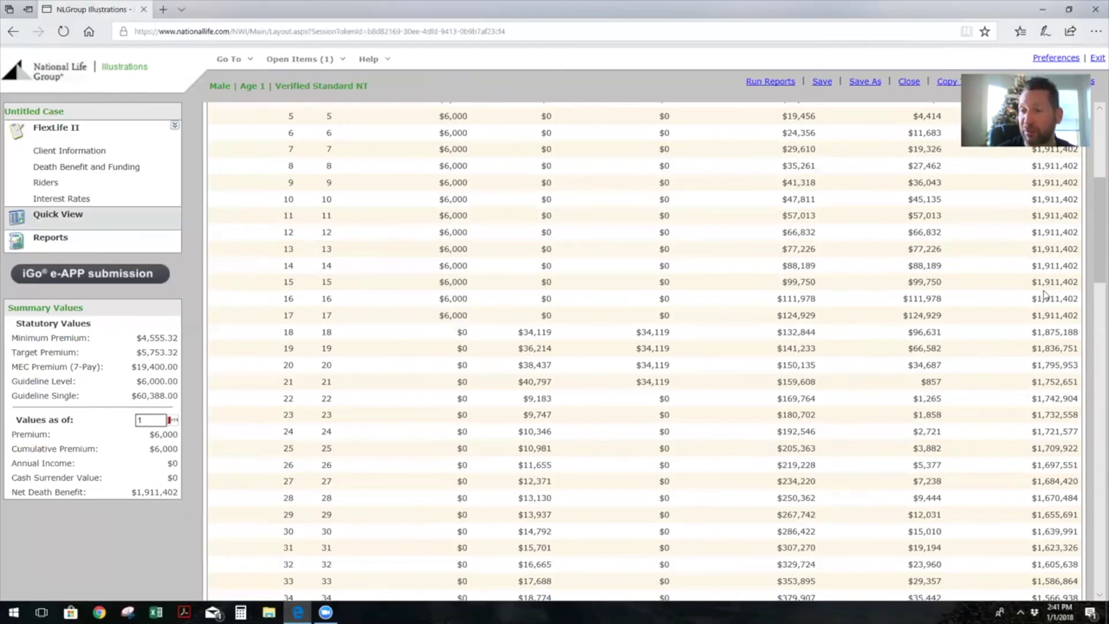
scroll(1045, 297, down, 9)
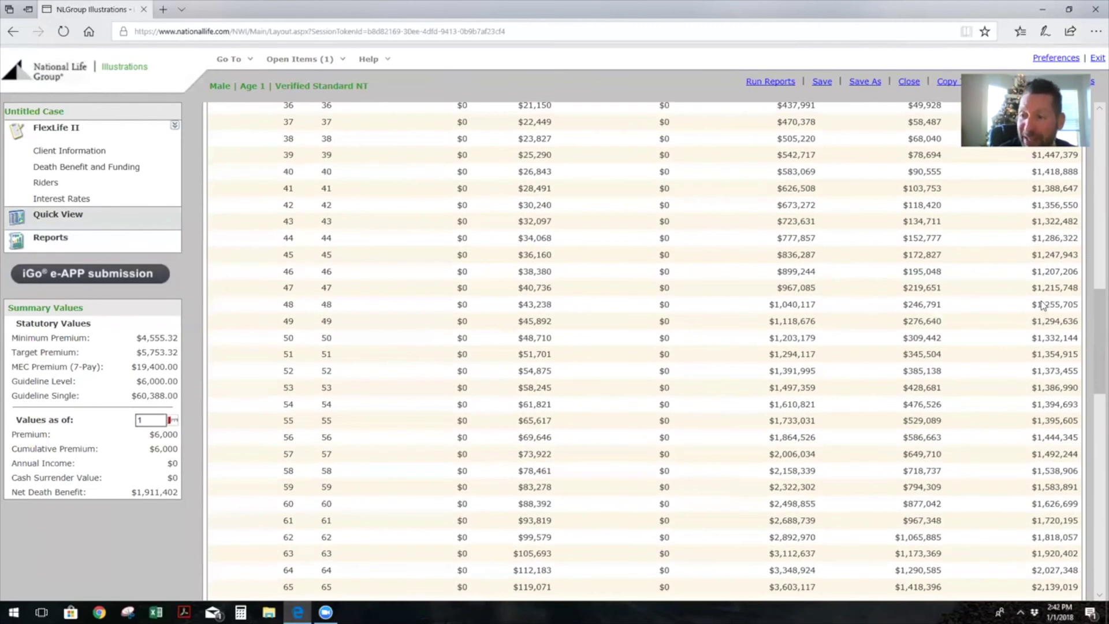
scroll(1040, 303, up, 5)
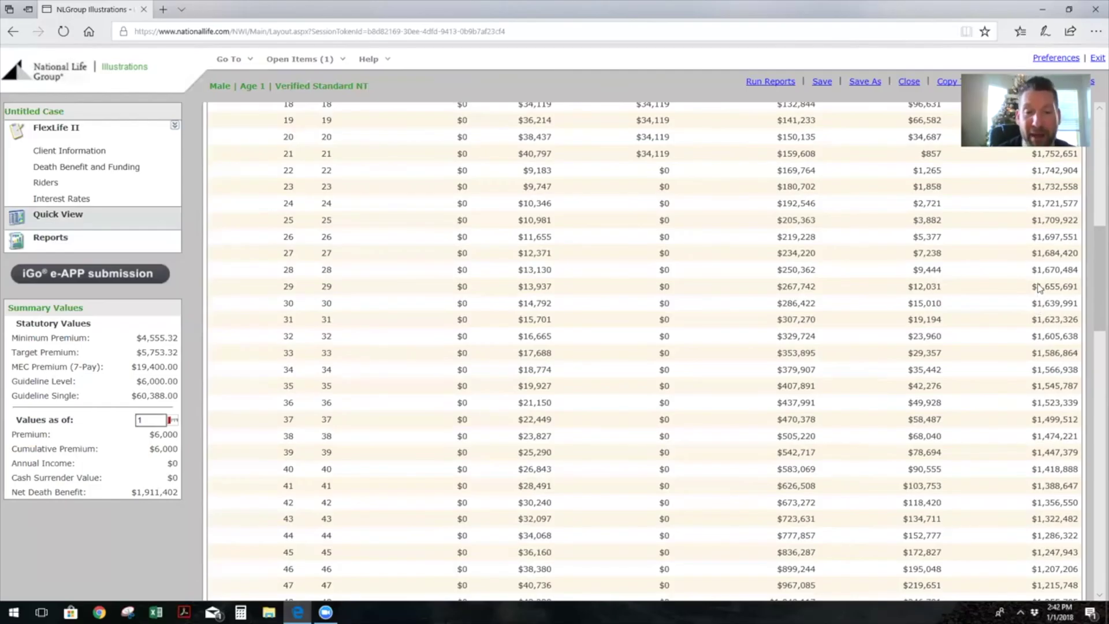
scroll(867, 289, up, 4)
scroll(639, 330, down, 1)
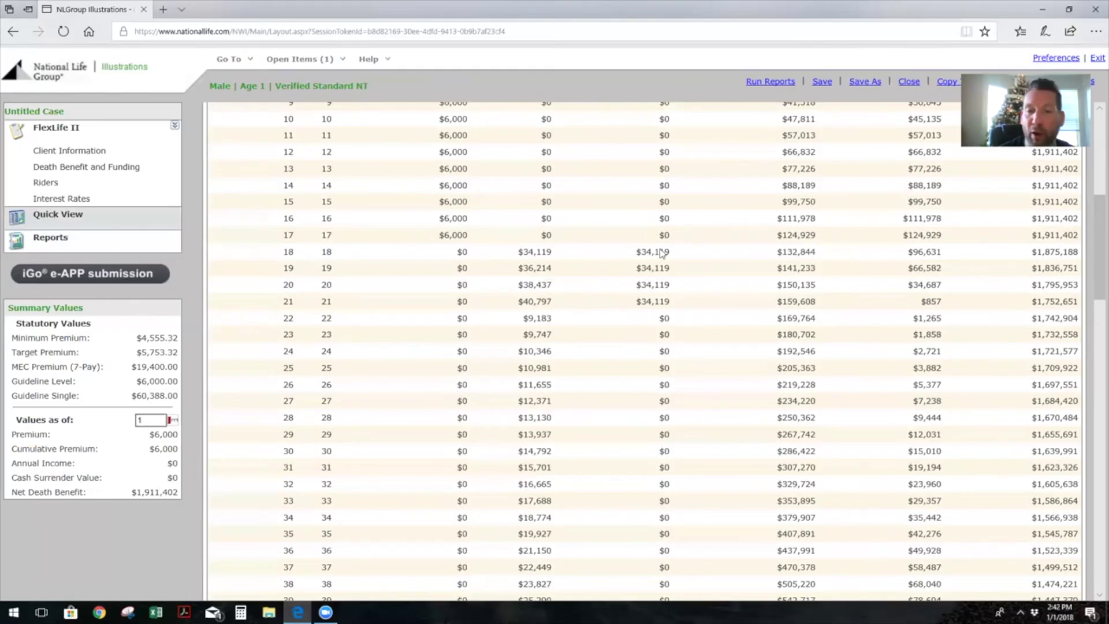
double_click(639, 253)
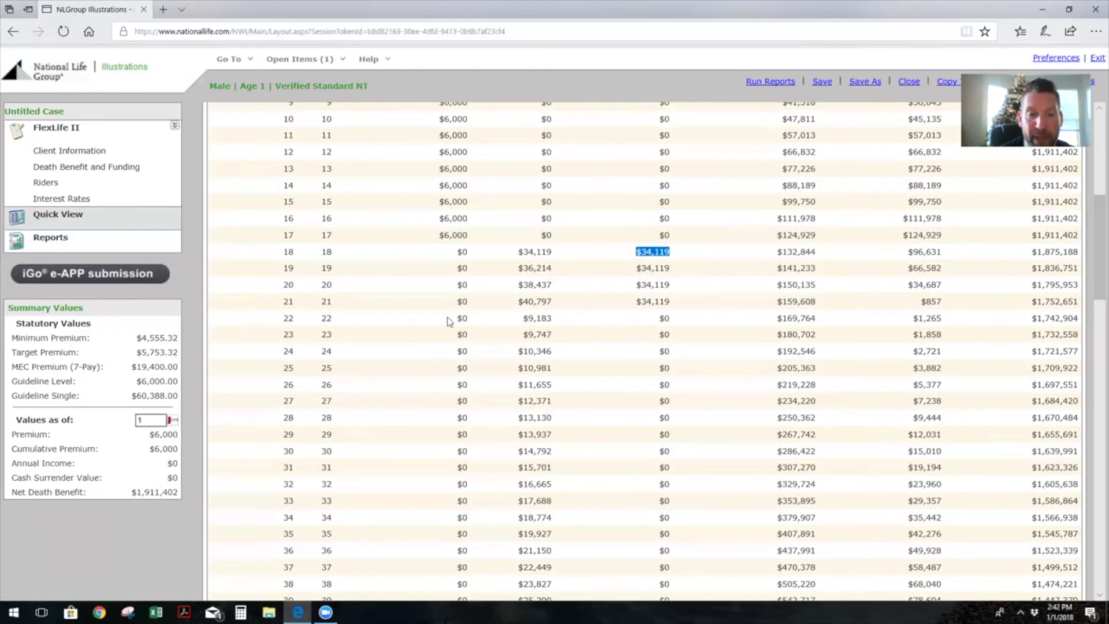
click(912, 323)
drag(913, 324, 959, 325)
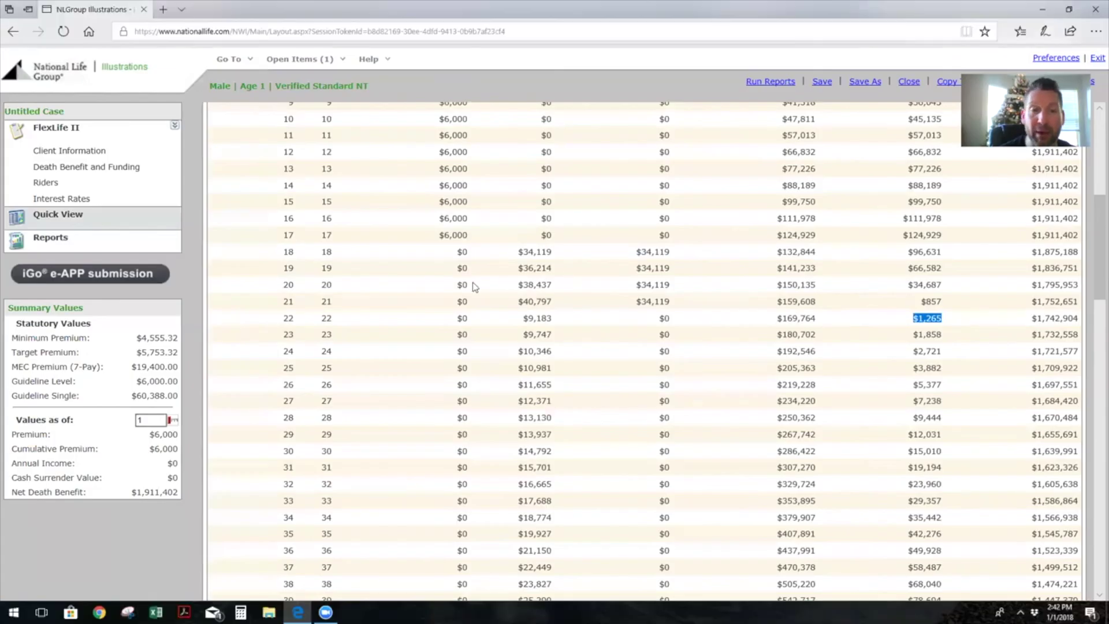
click(439, 242)
drag(439, 242, 490, 241)
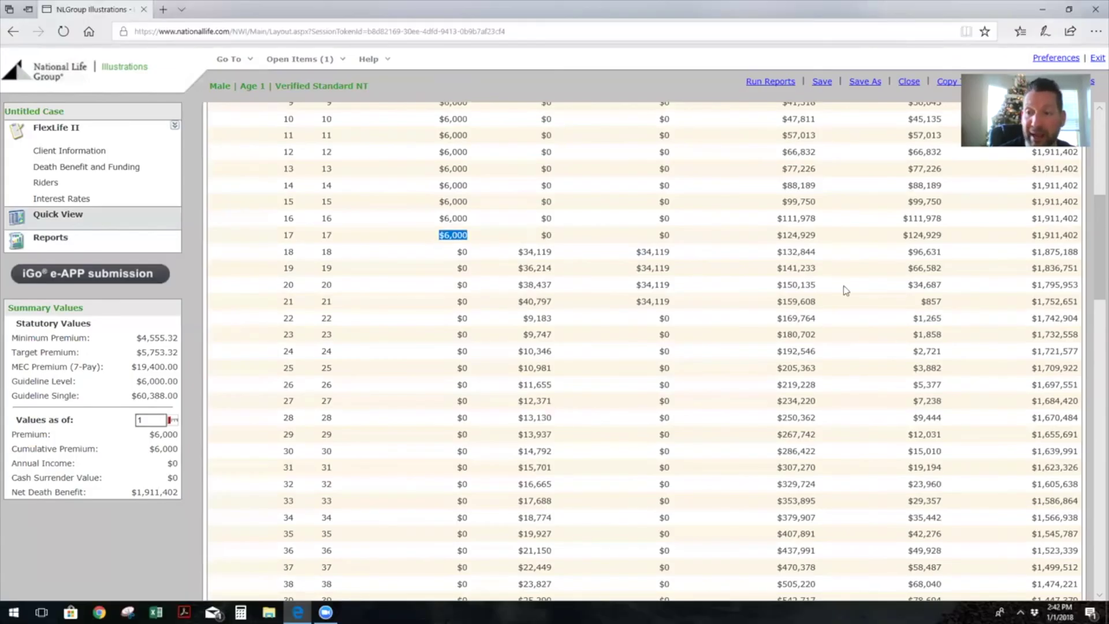
scroll(957, 318, down, 3)
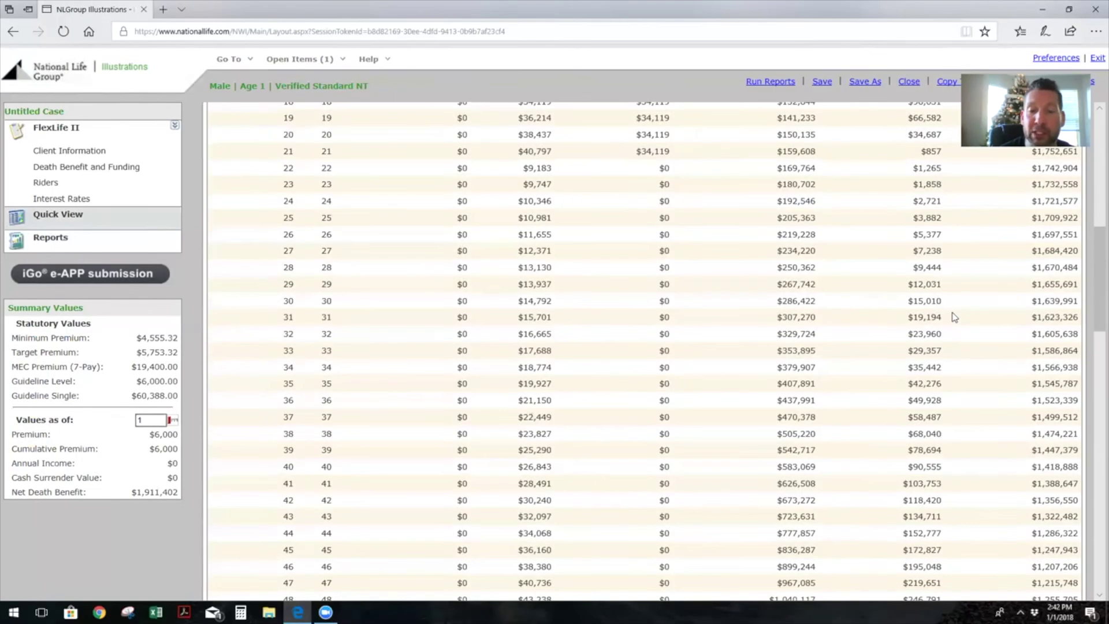
scroll(955, 316, down, 6)
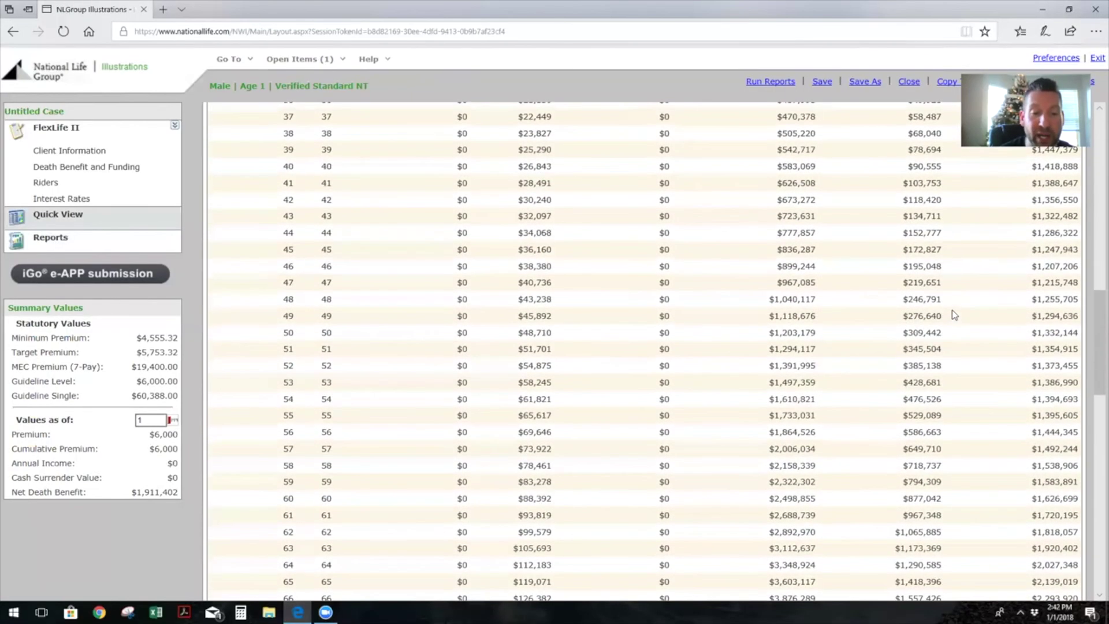
scroll(955, 316, down, 4)
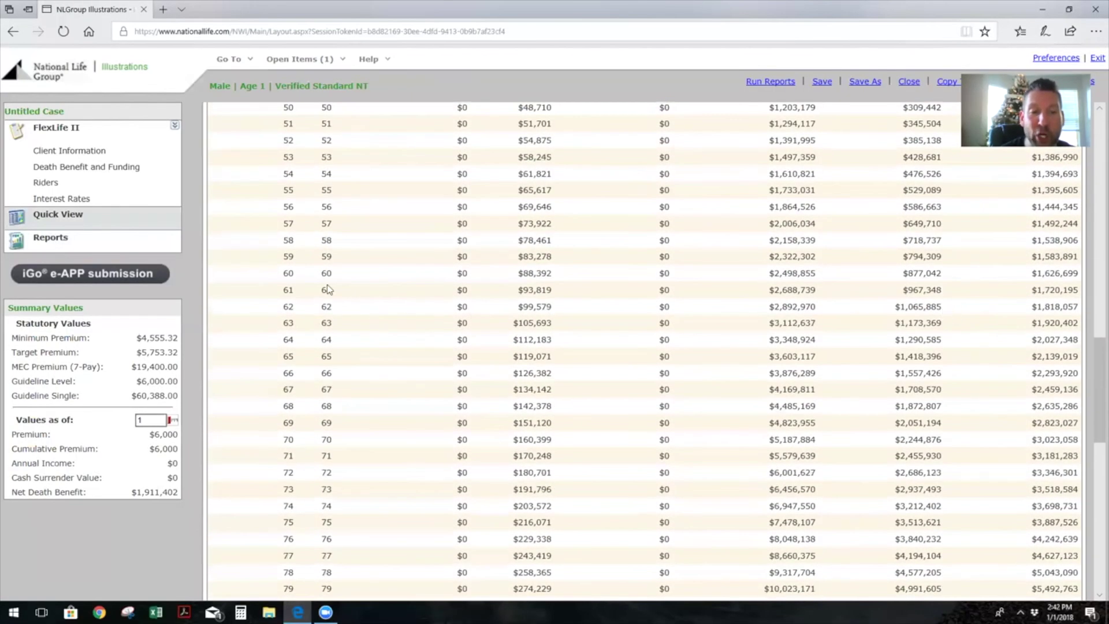
drag(900, 258, 945, 259)
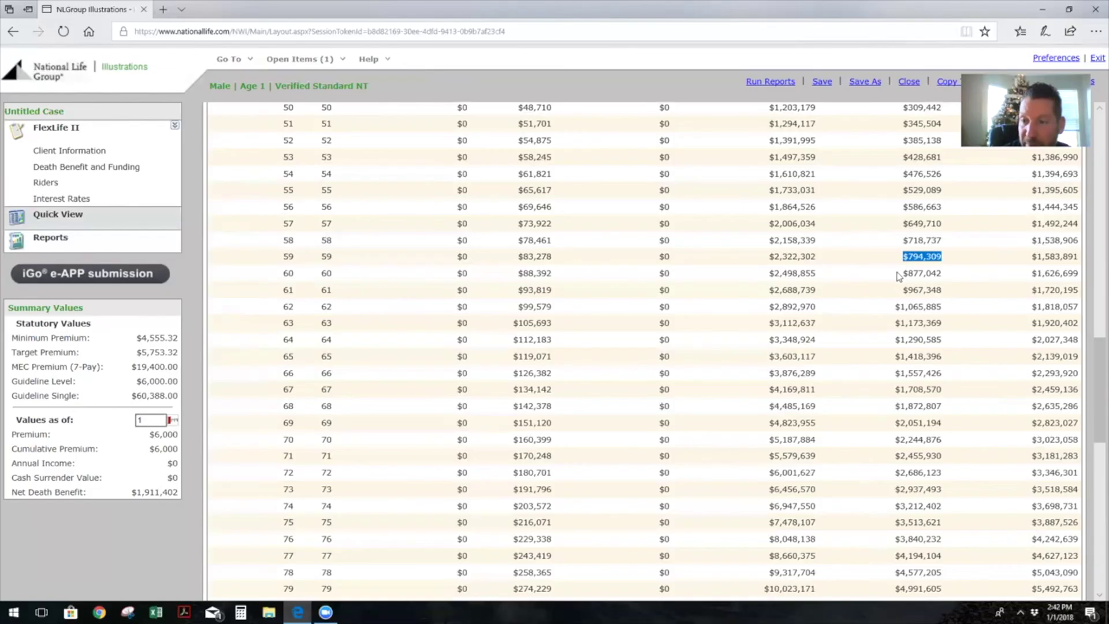
drag(899, 273, 974, 276)
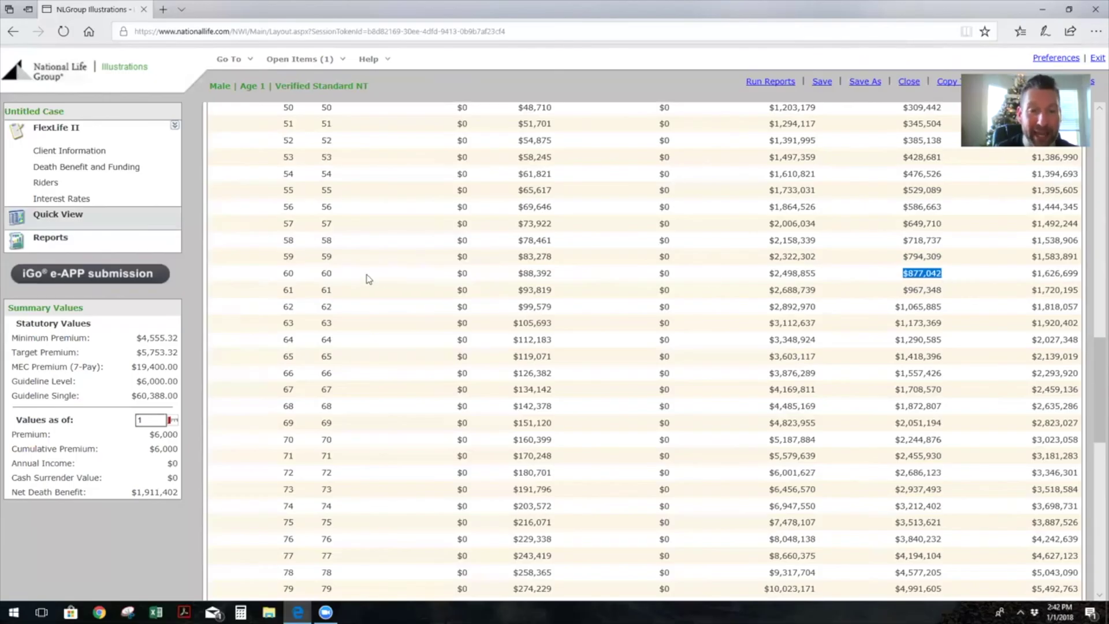
drag(1010, 269, 1075, 280)
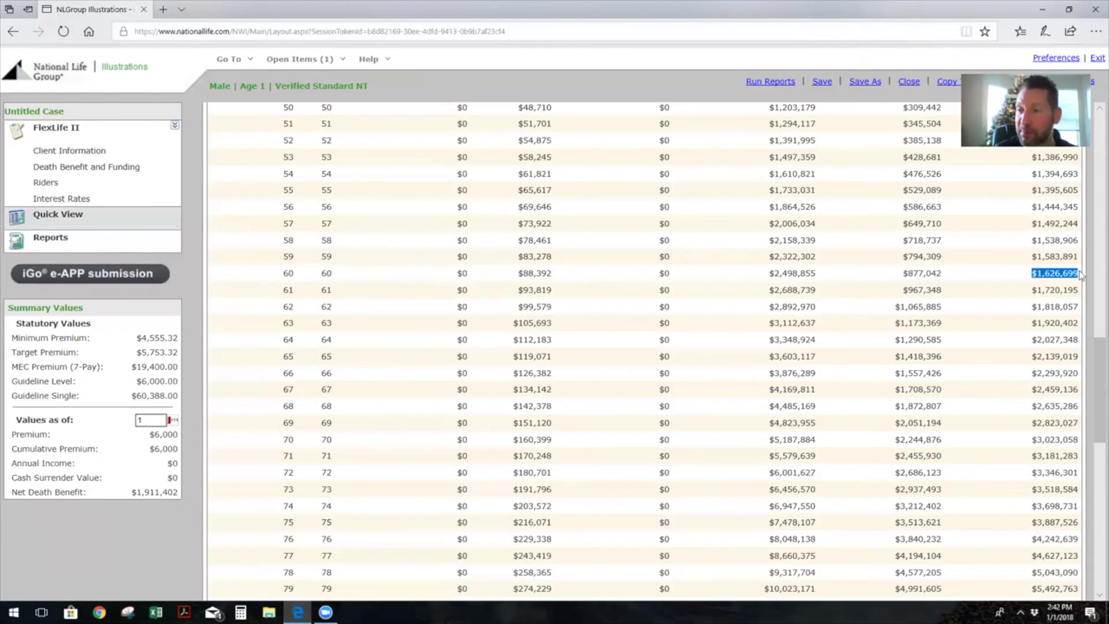
scroll(944, 294, down, 5)
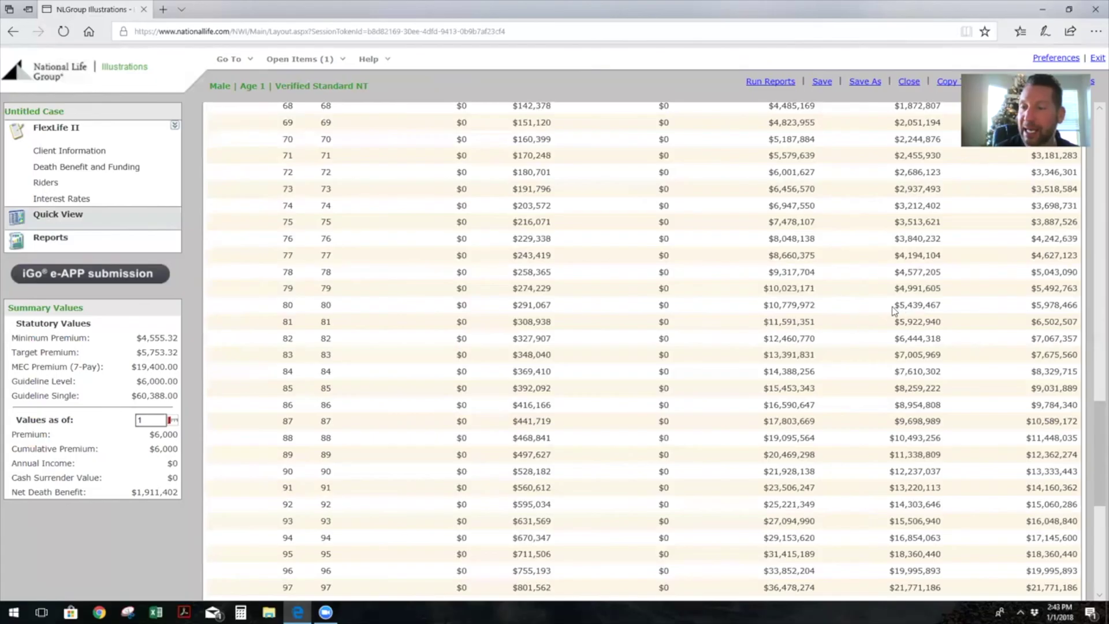
drag(893, 307, 938, 314)
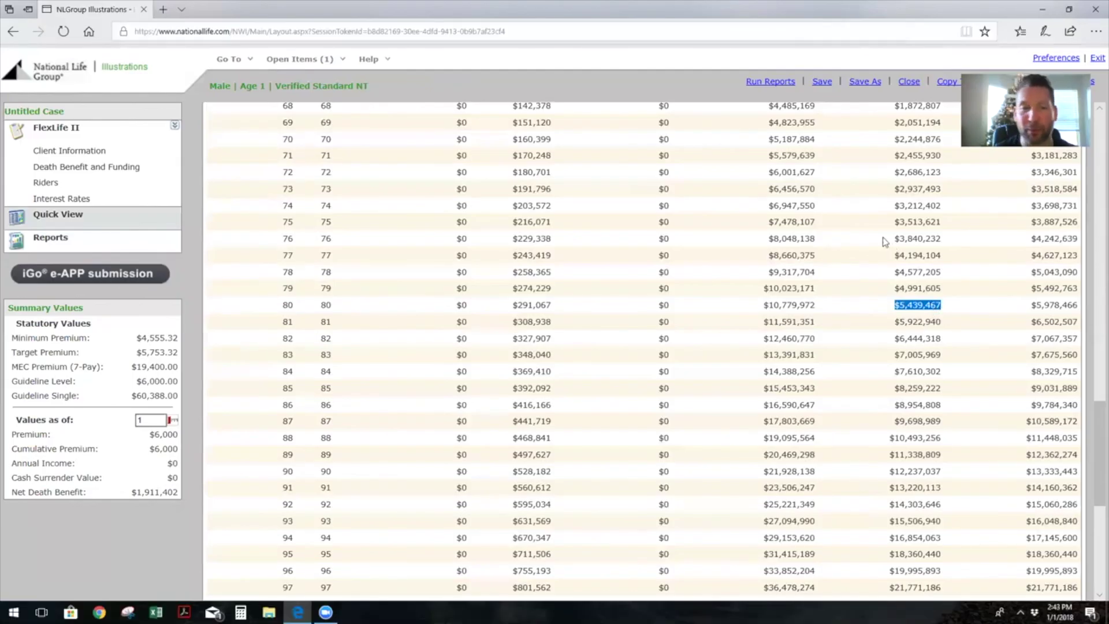
scroll(896, 312, up, 10)
scroll(768, 363, up, 12)
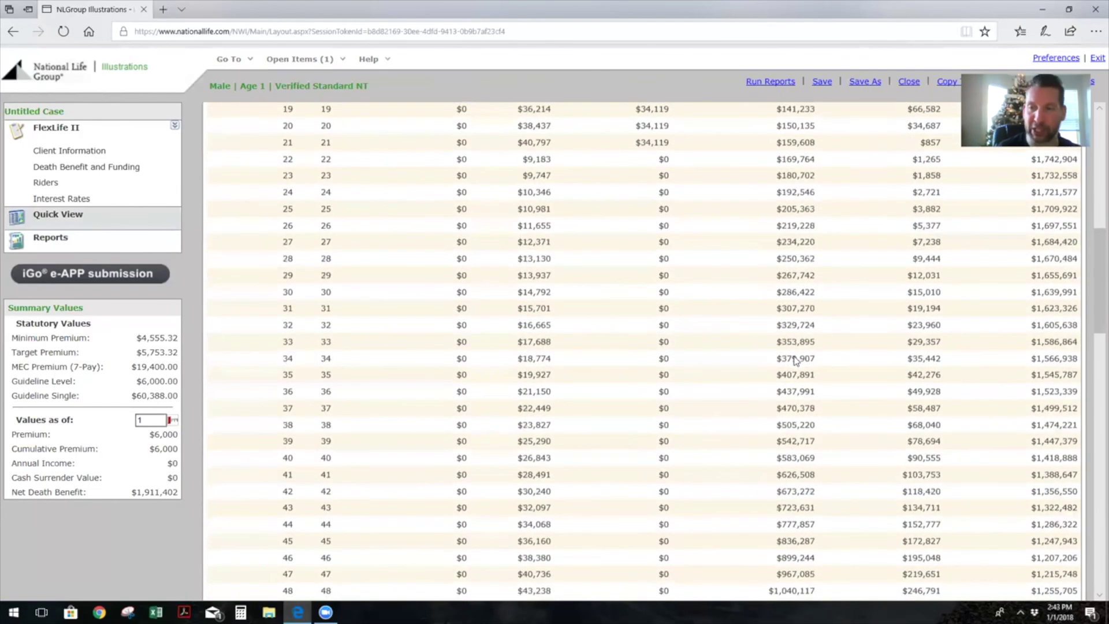
scroll(777, 344, down, 4)
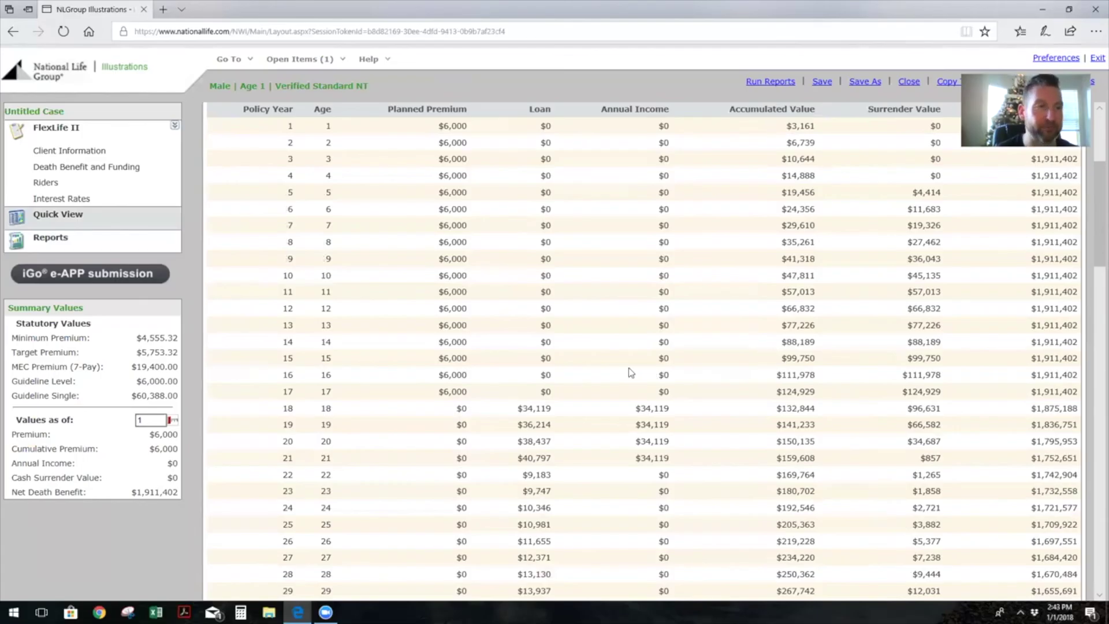
scroll(631, 372, up, 4)
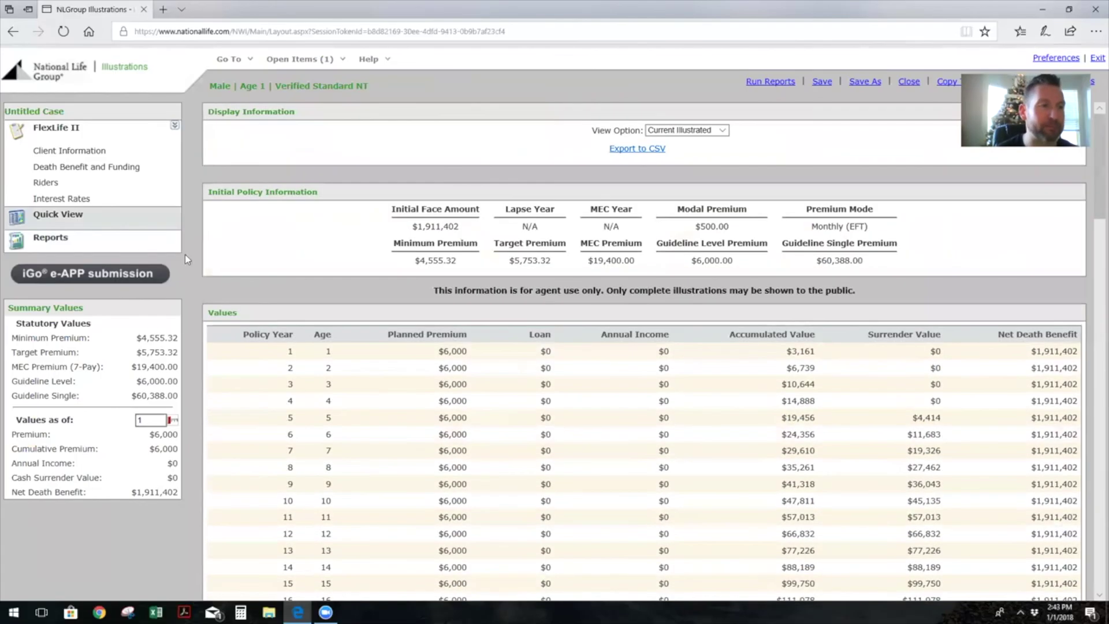
click(63, 243)
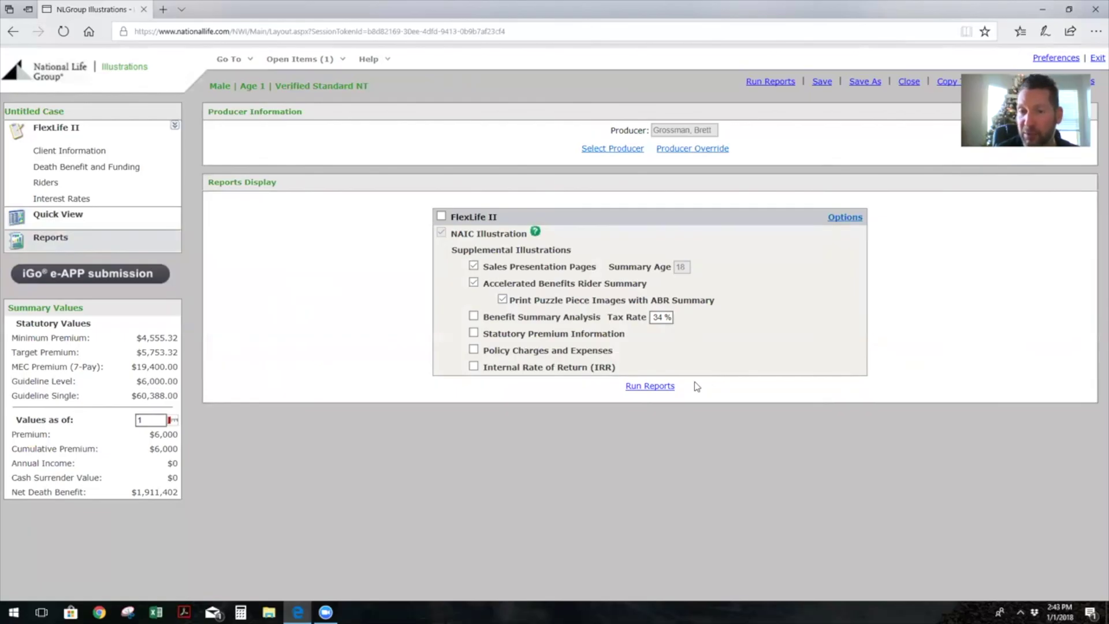
Add a second premium row of type Specify Amount with a $500 amount
click(120, 167)
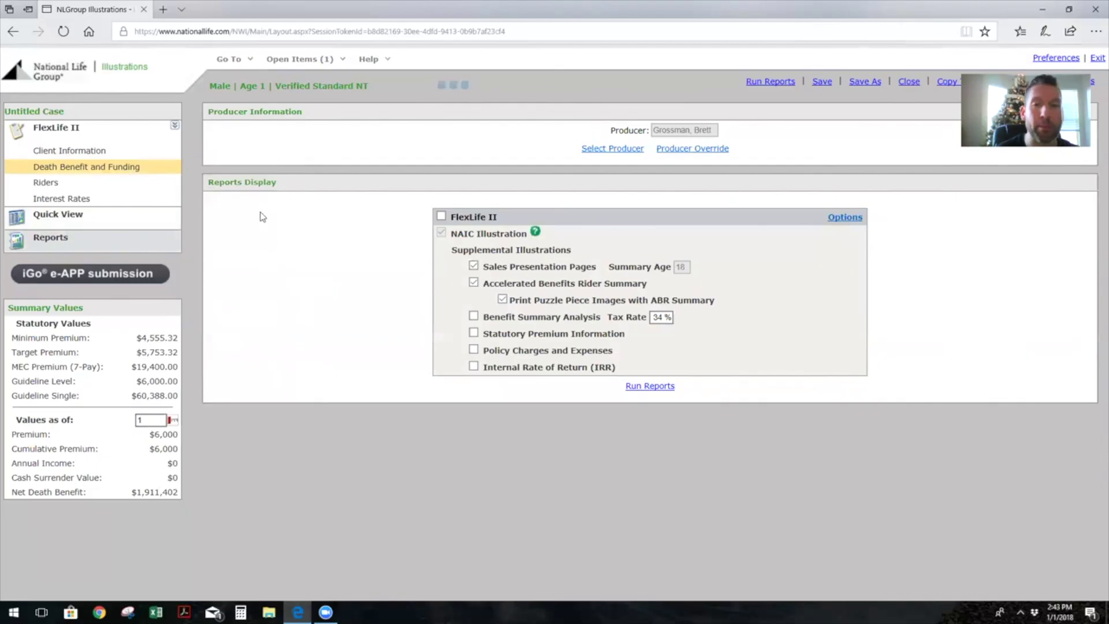
scroll(254, 280, down, 5)
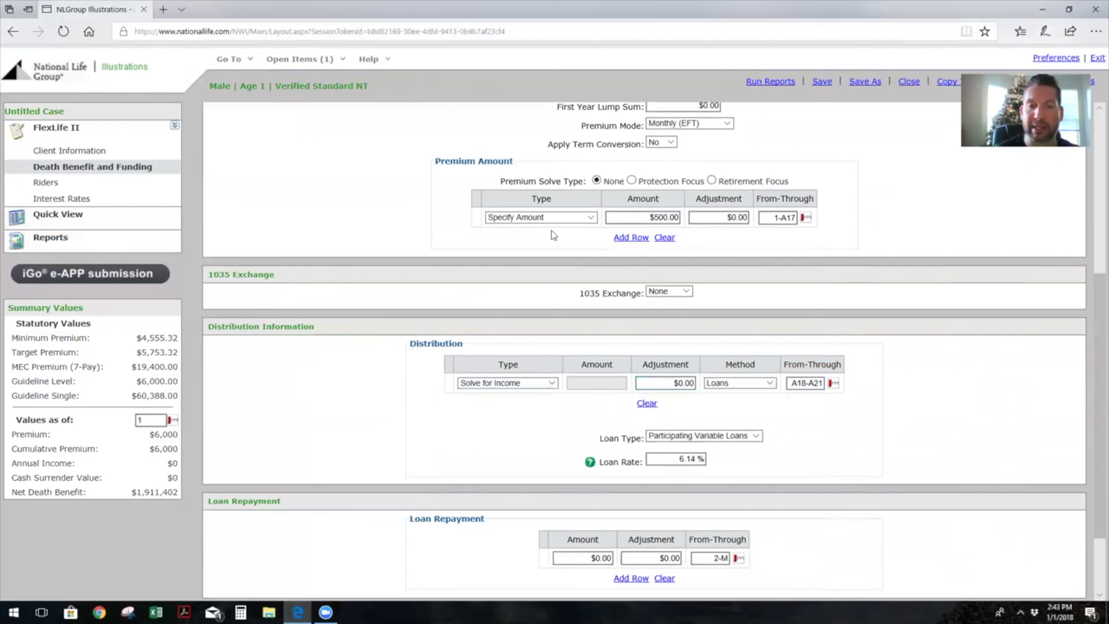
click(626, 238)
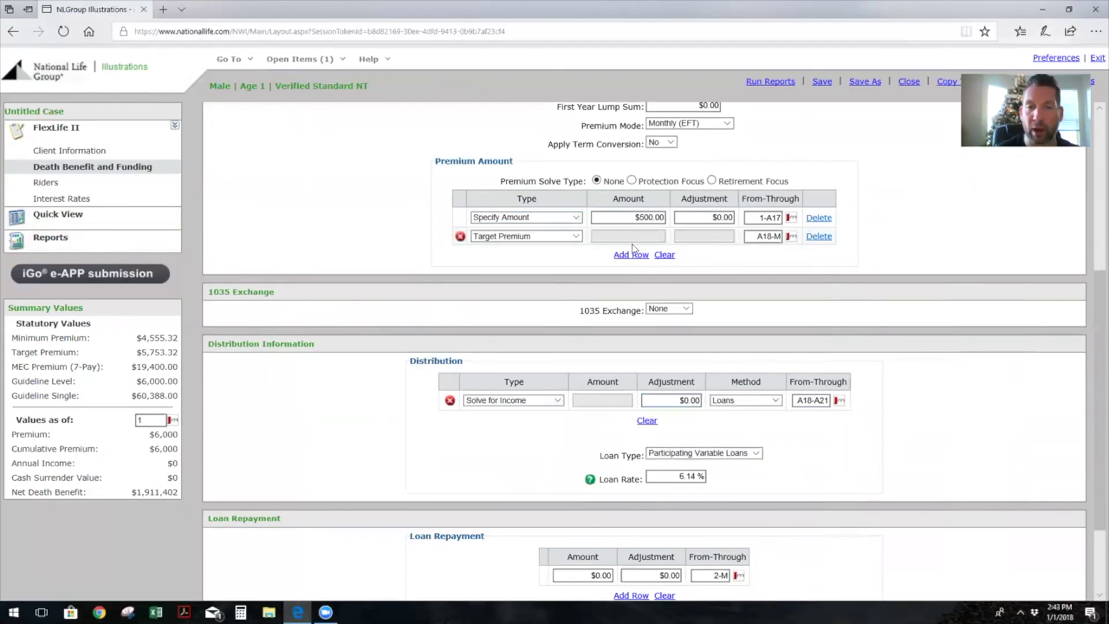
click(577, 237)
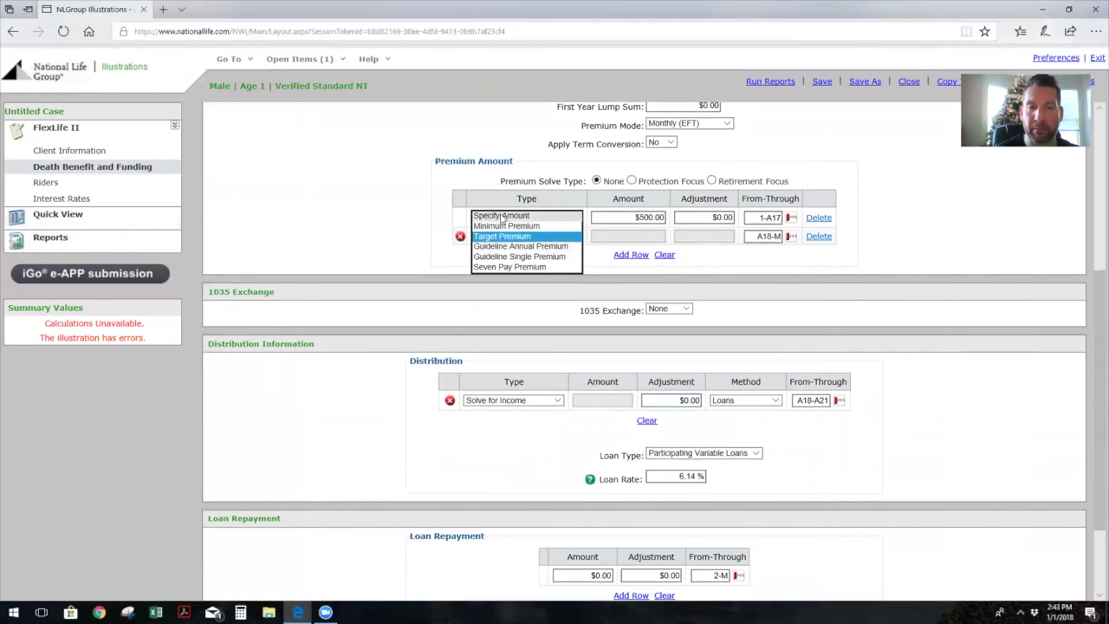
click(502, 217)
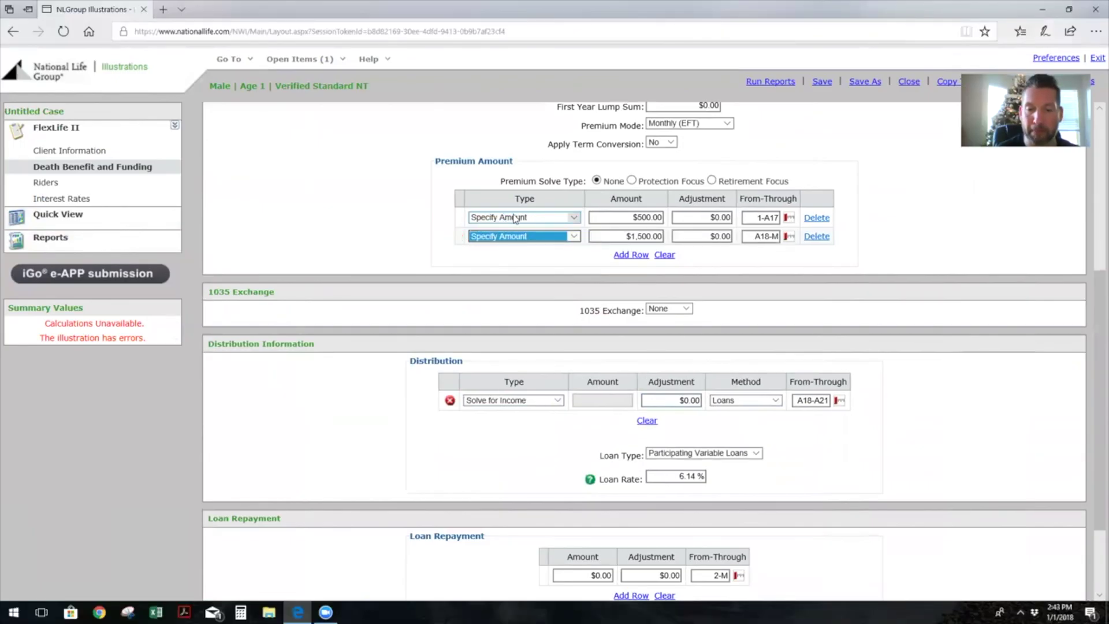
click(623, 234)
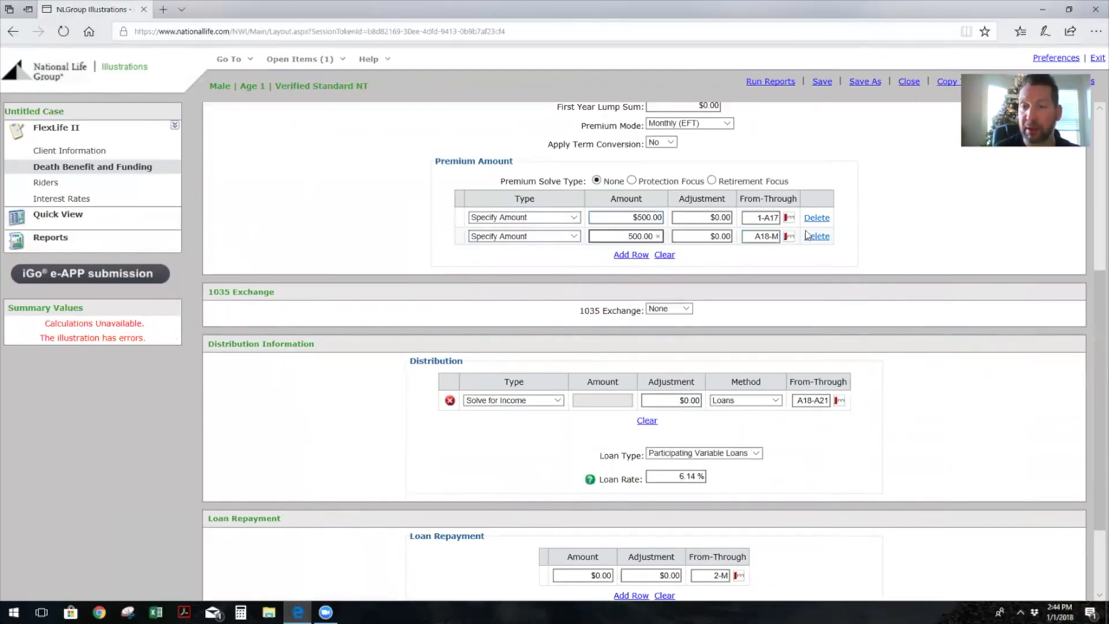
click(769, 238)
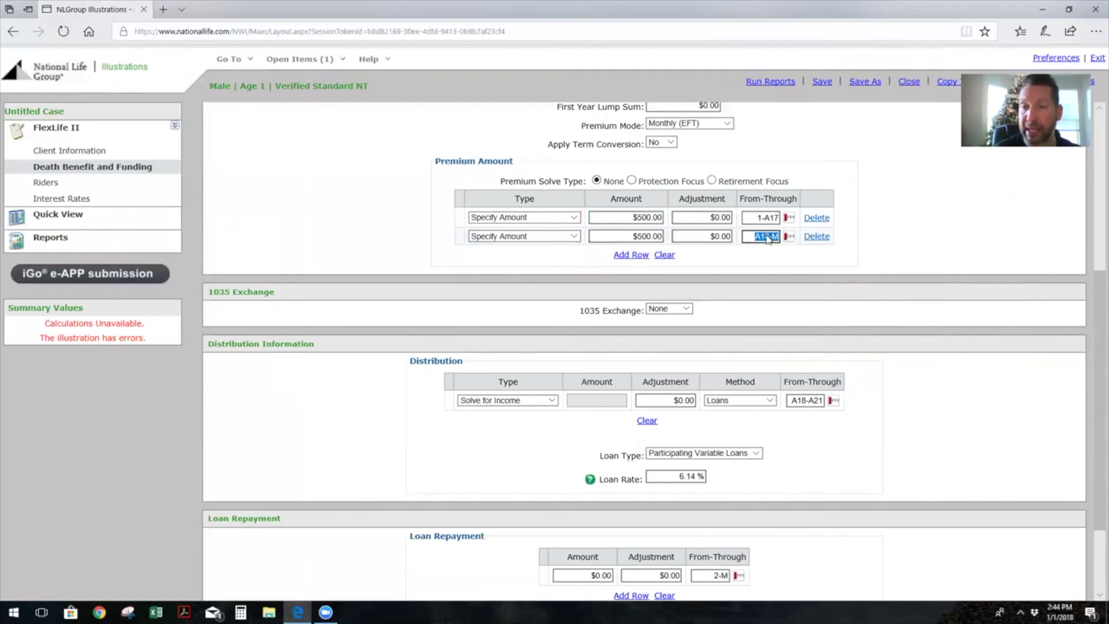
Set the second premium row's From-Through period to A30-A60
click(774, 236)
drag(760, 236, 771, 235)
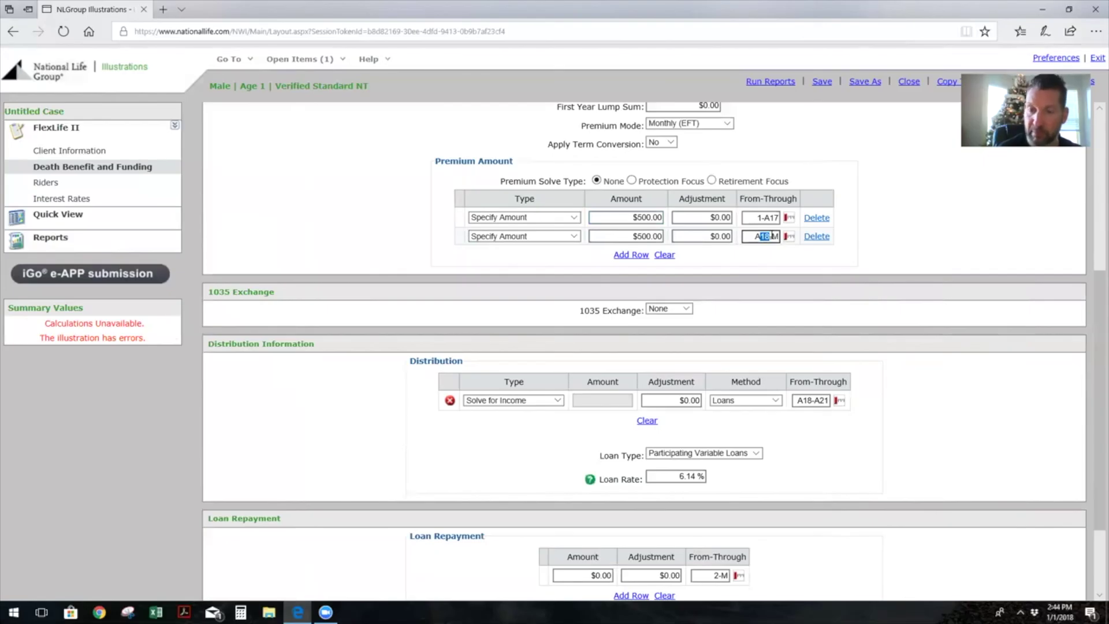
text(30)
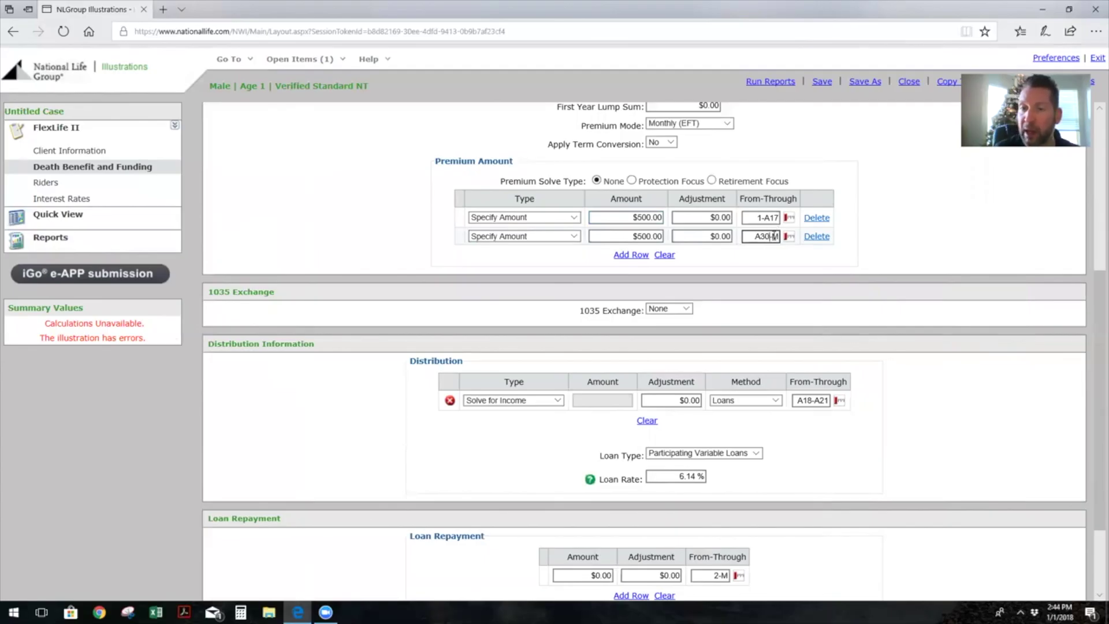
double_click(774, 236)
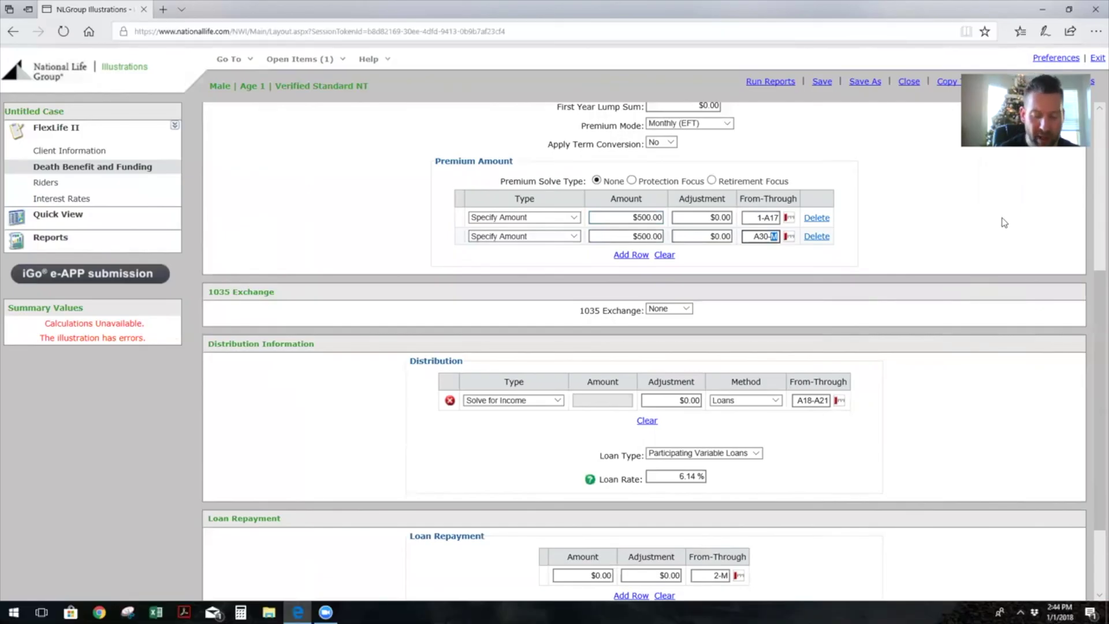
text(a60)
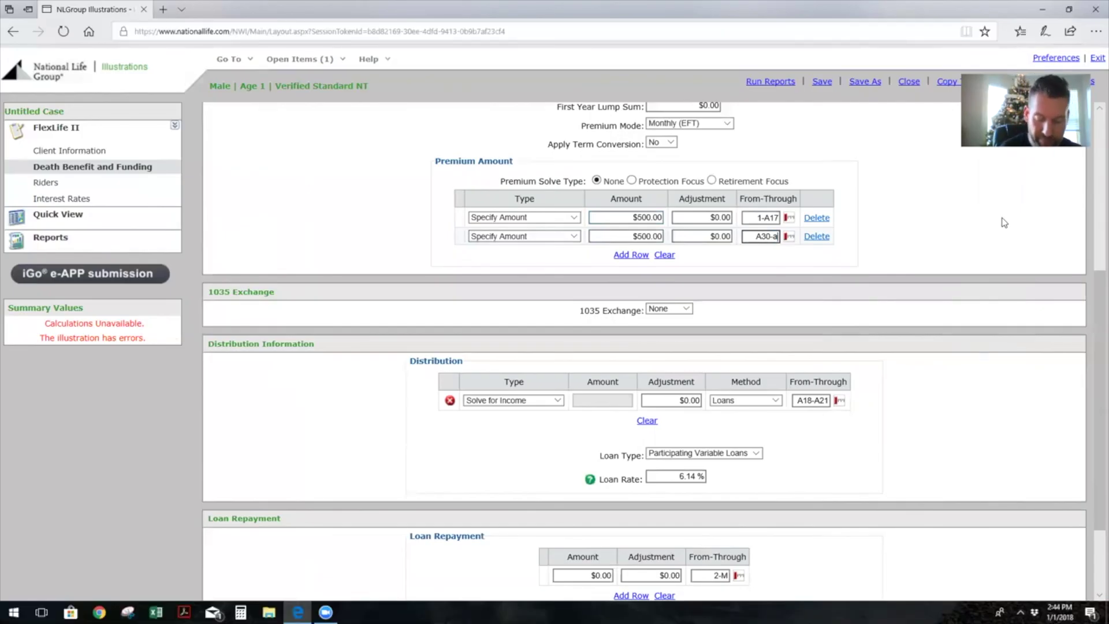
click(929, 235)
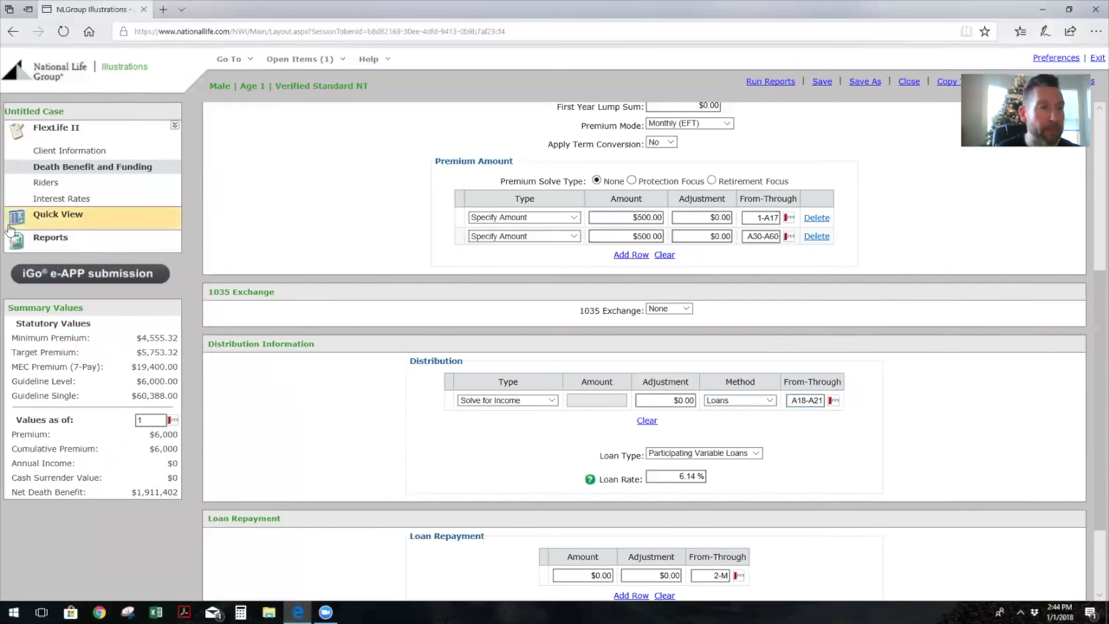
click(224, 198)
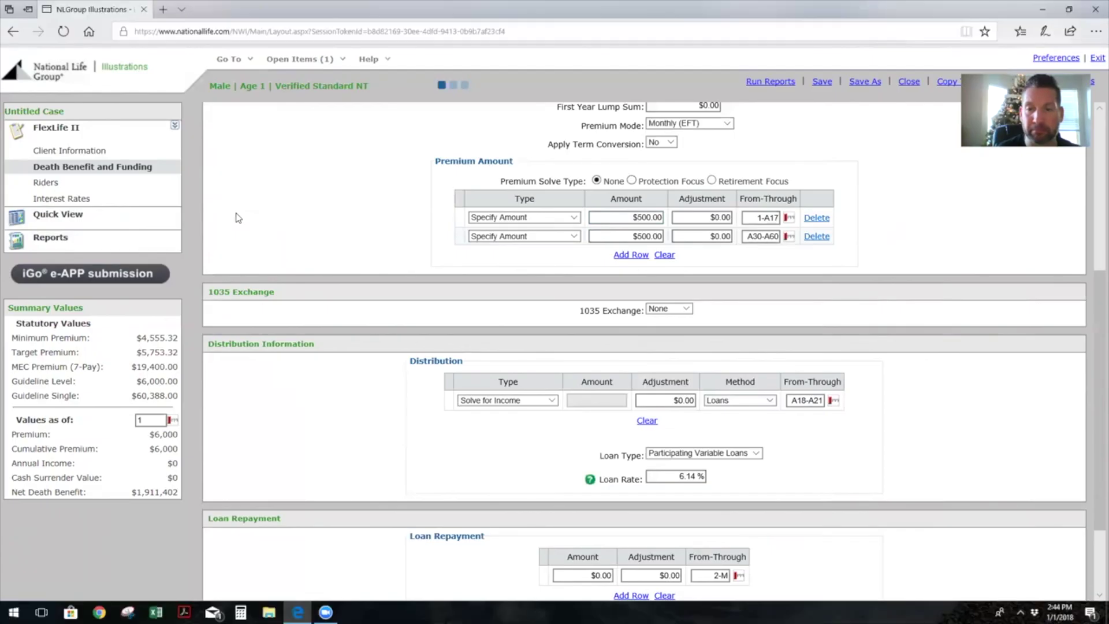
Scroll down the Values table and highlight the age 60 surrender value of $1,558,983
scroll(242, 220, down, 4)
scroll(241, 220, down, 3)
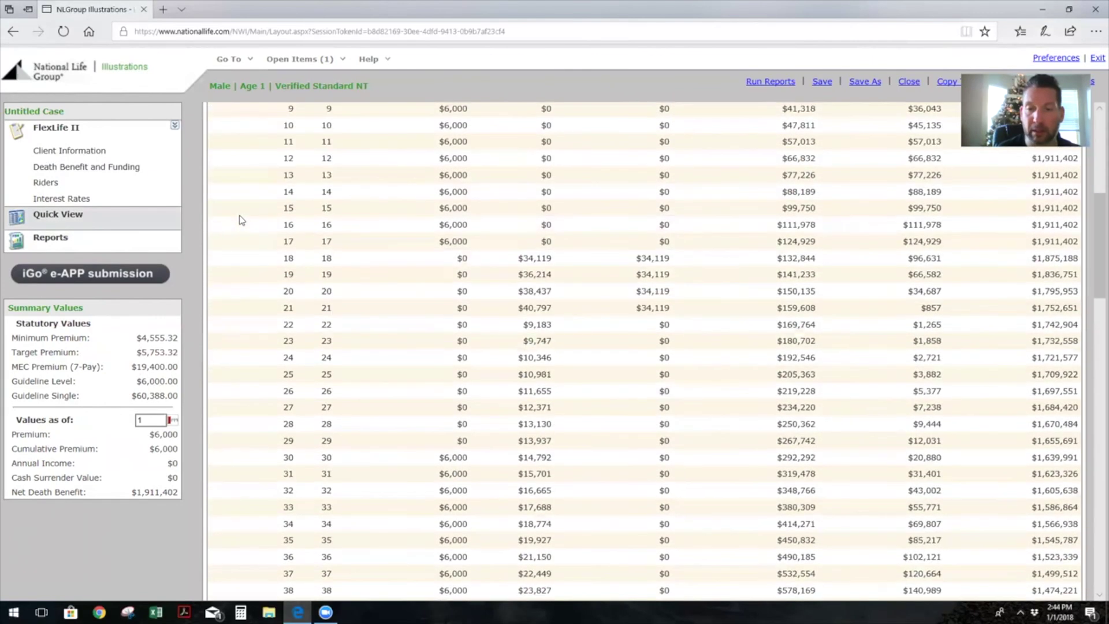
scroll(404, 364, down, 5)
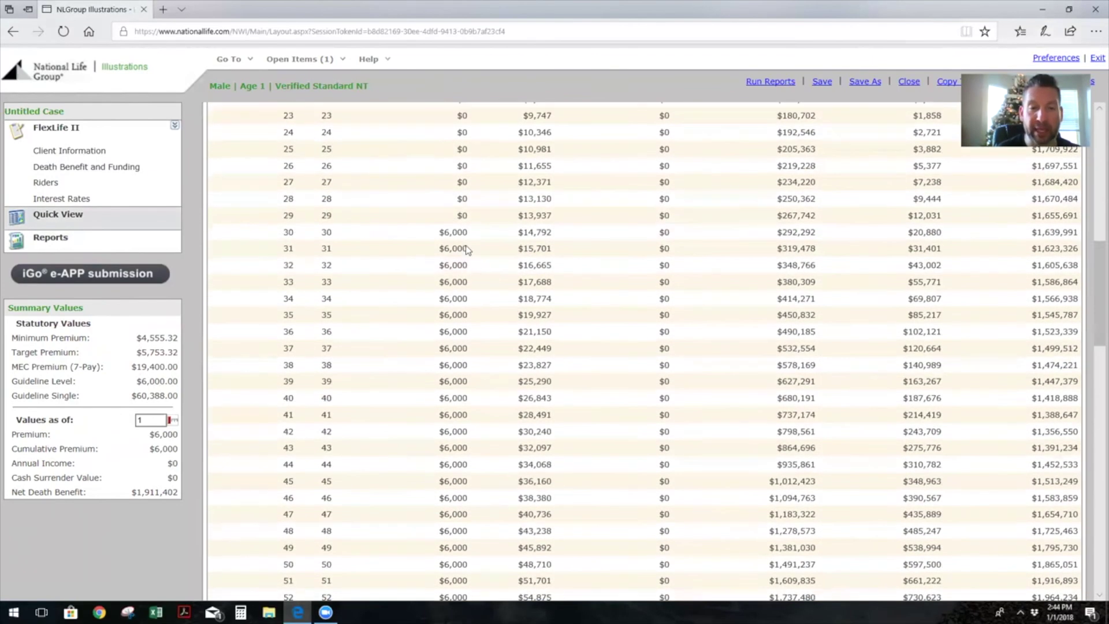
scroll(442, 379, down, 5)
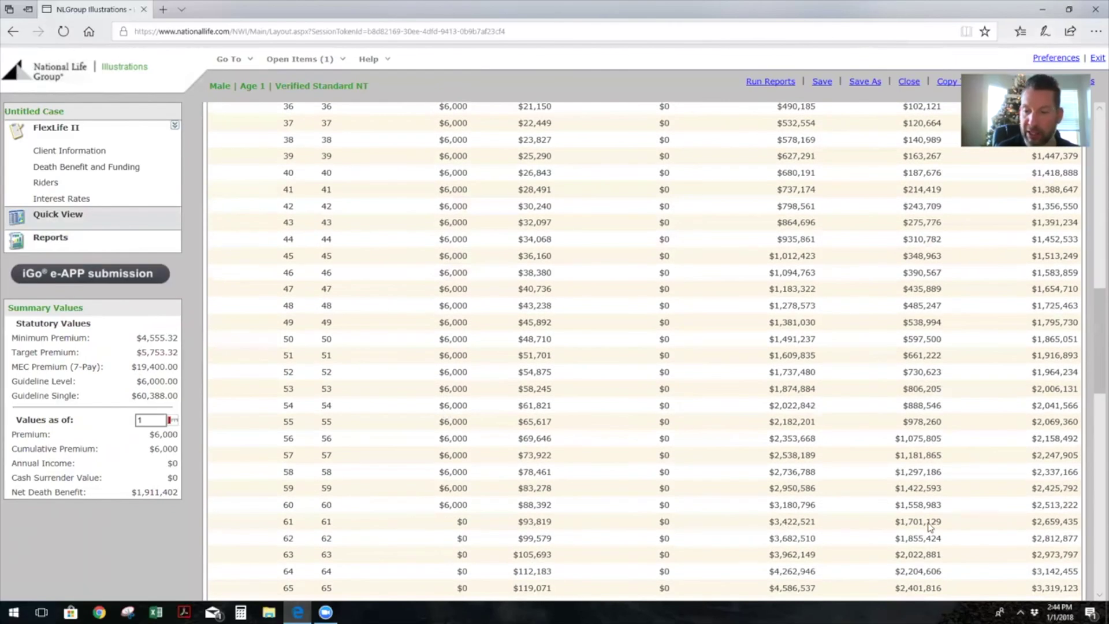
scroll(352, 486, down, 2)
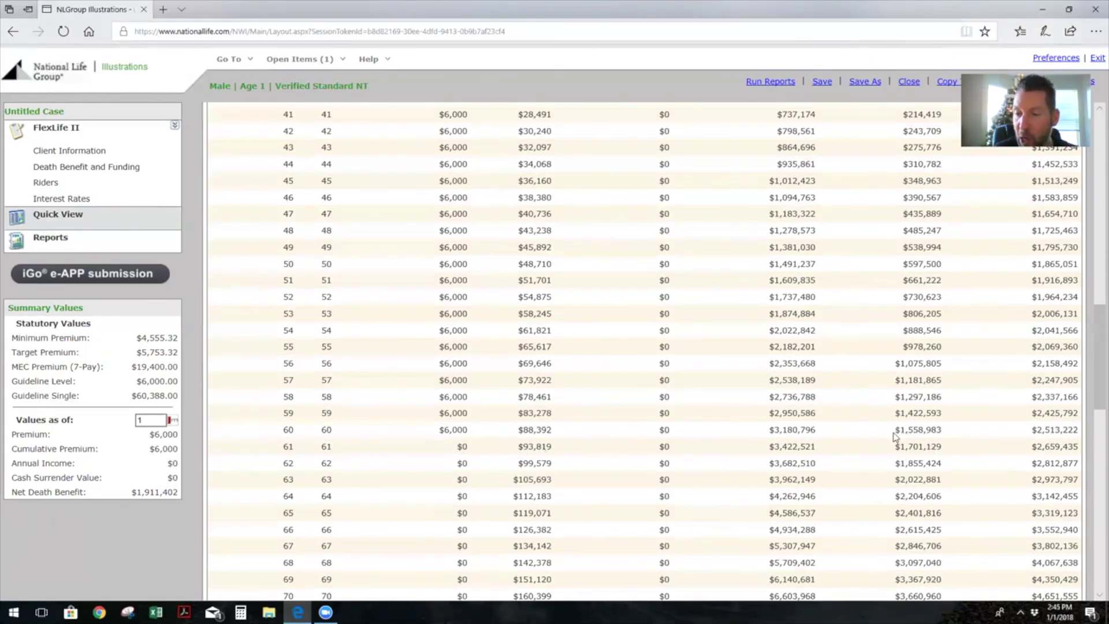
drag(894, 434, 942, 435)
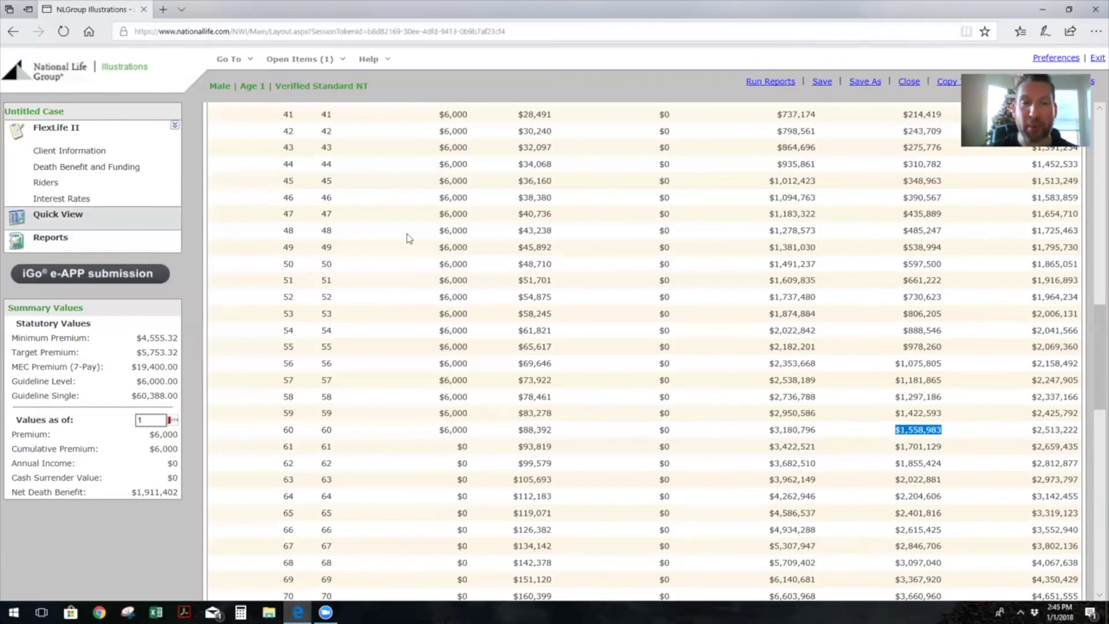
Scroll back up and select entries near the top of the Values table
scroll(416, 237, up, 6)
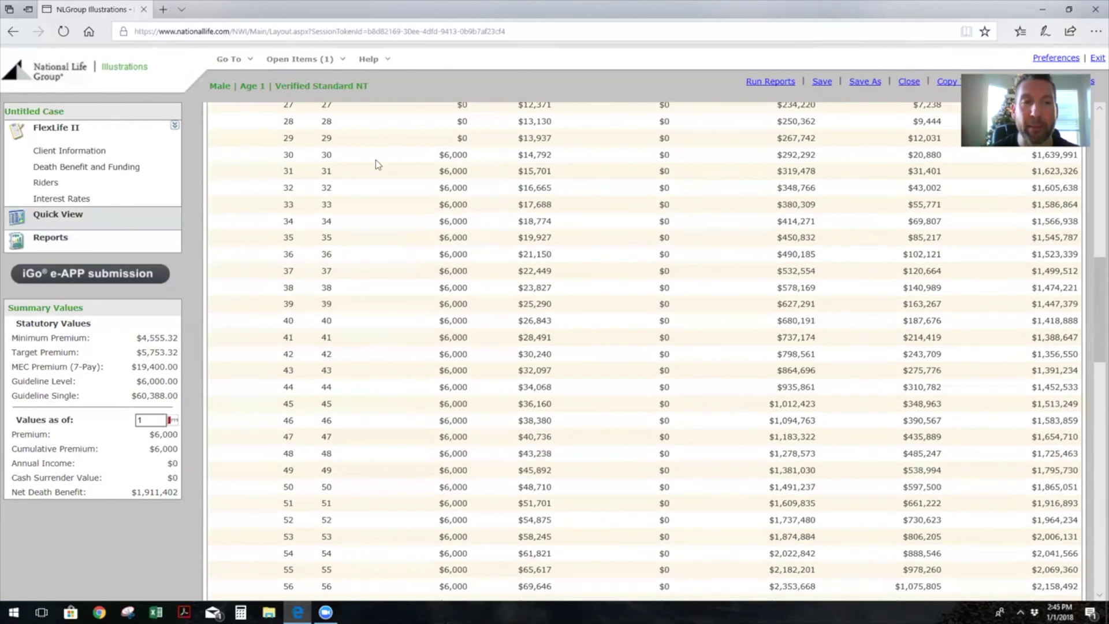
scroll(365, 165, up, 3)
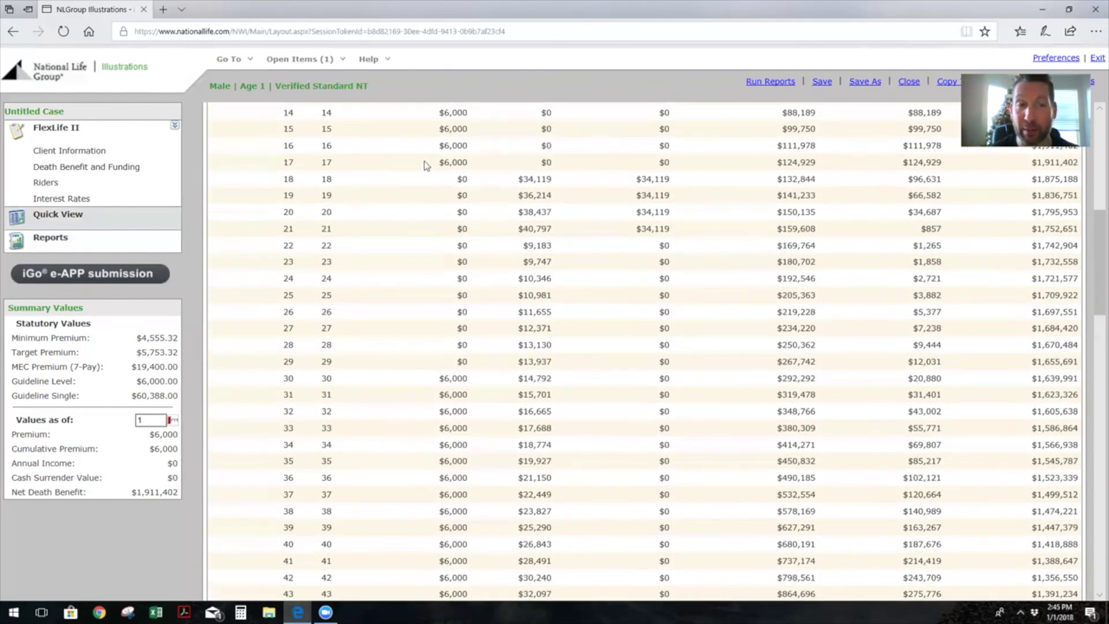
drag(424, 162, 484, 166)
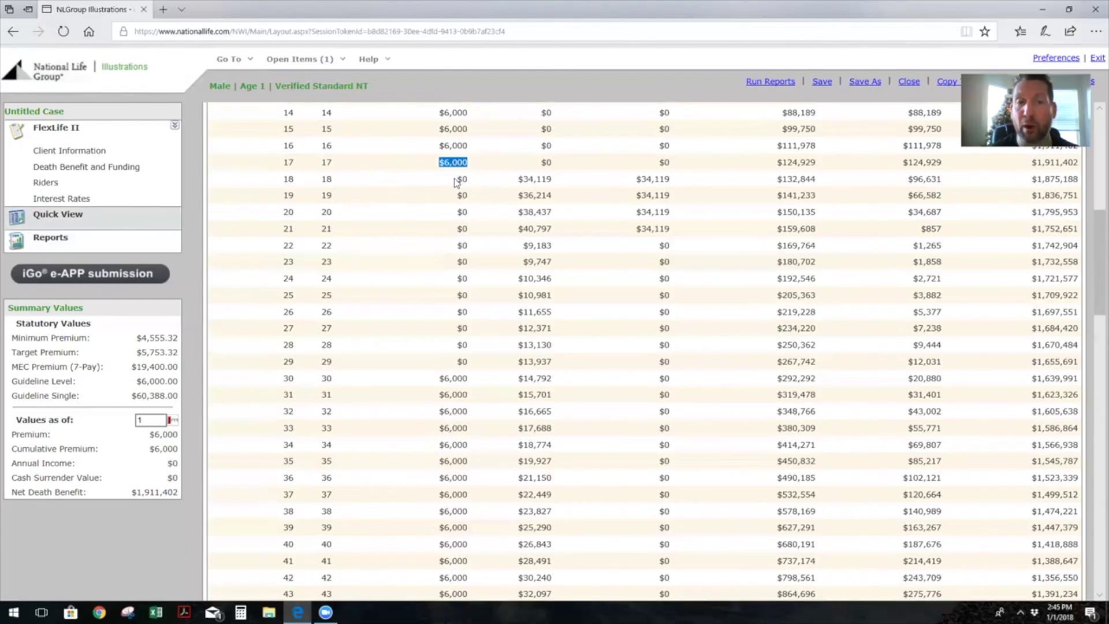
scroll(452, 188, down, 1)
scroll(632, 155, up, 2)
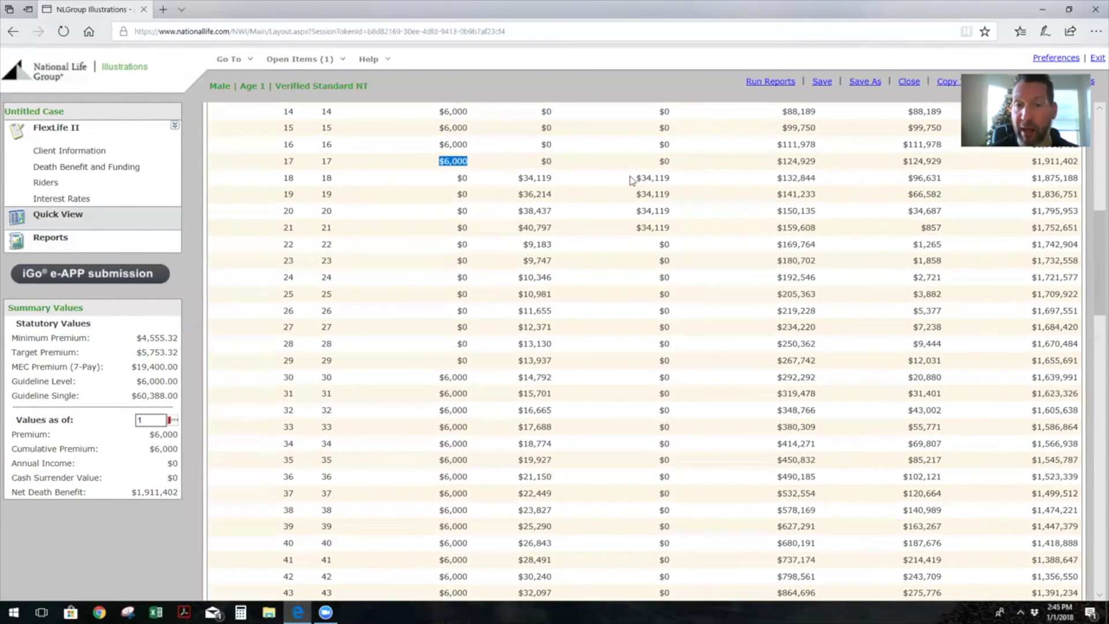
drag(634, 178, 657, 198)
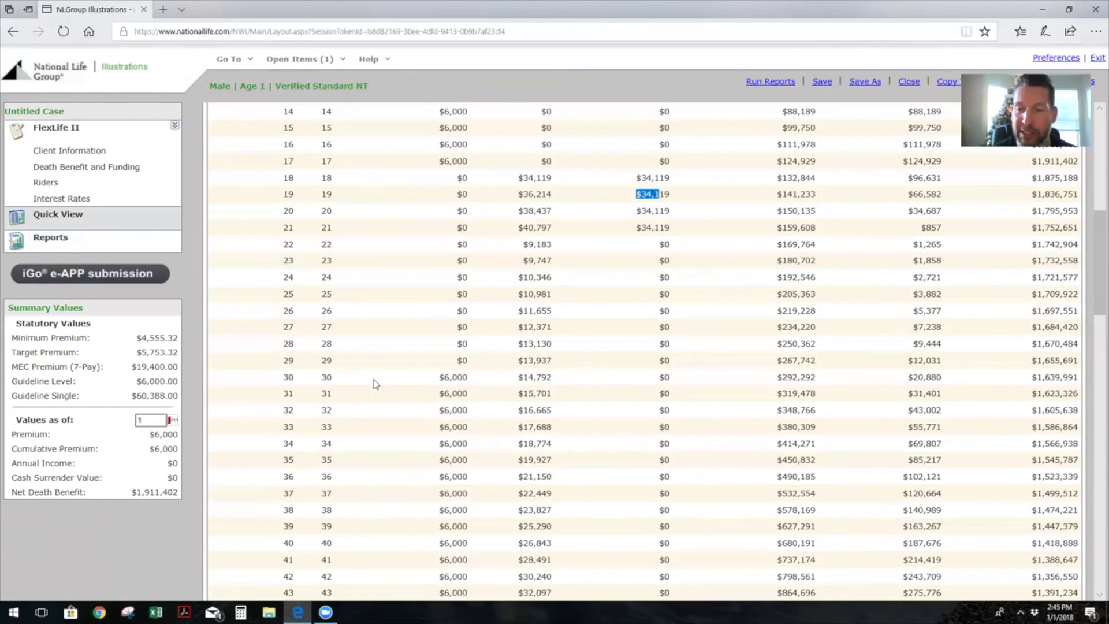
Highlight the year 50 surrender value of $597,500, then return to the top
scroll(397, 384, down, 3)
scroll(918, 332, down, 6)
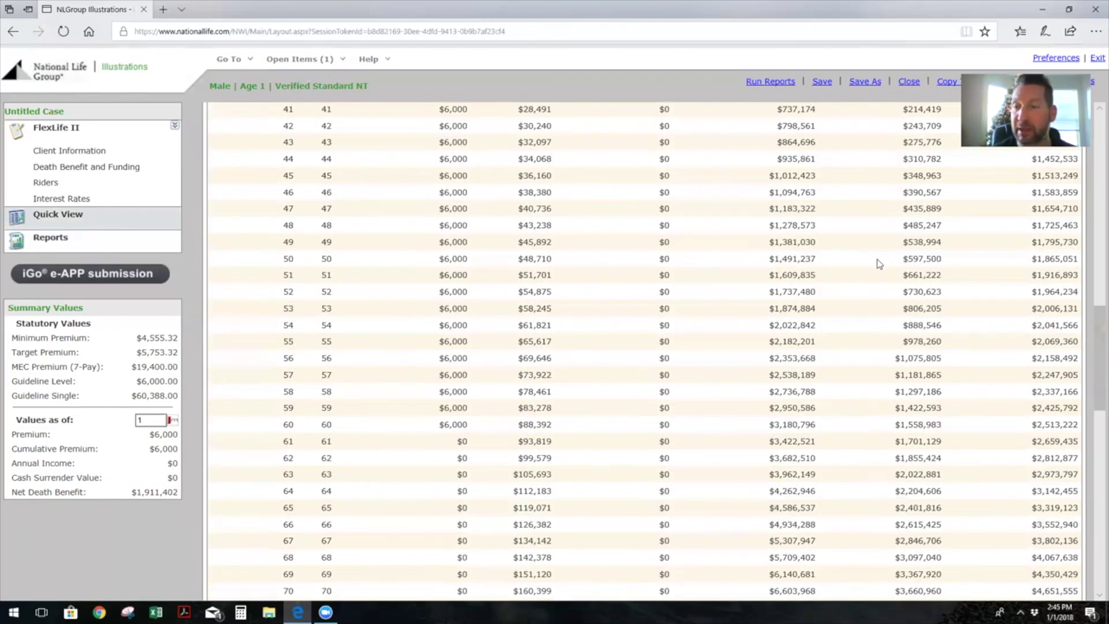
drag(889, 261, 936, 264)
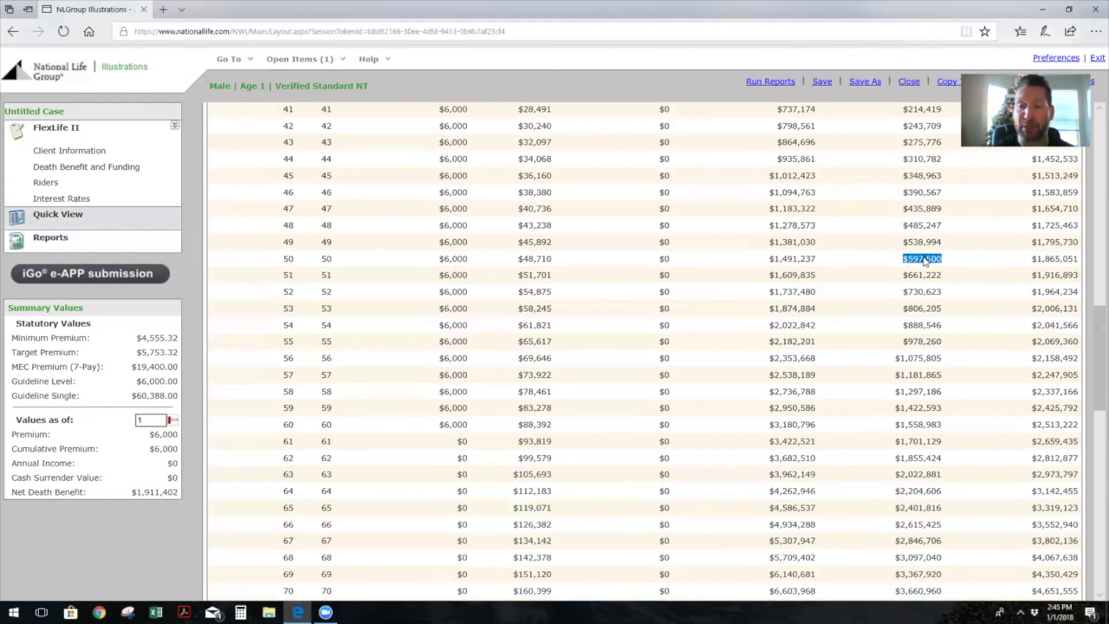
scroll(503, 304, up, 5)
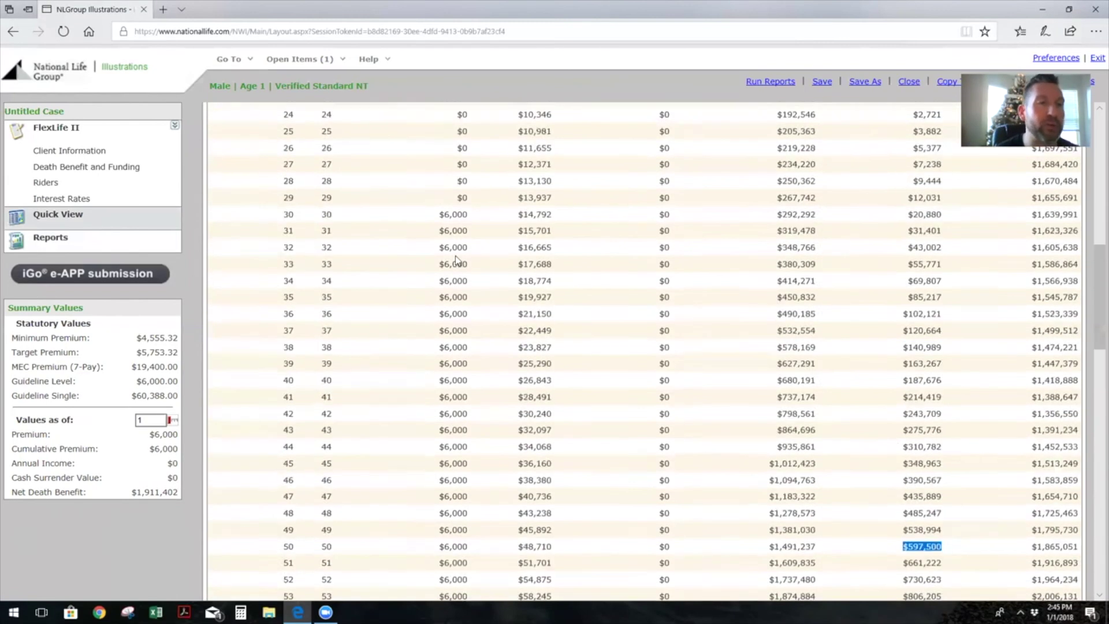
scroll(456, 260, up, 10)
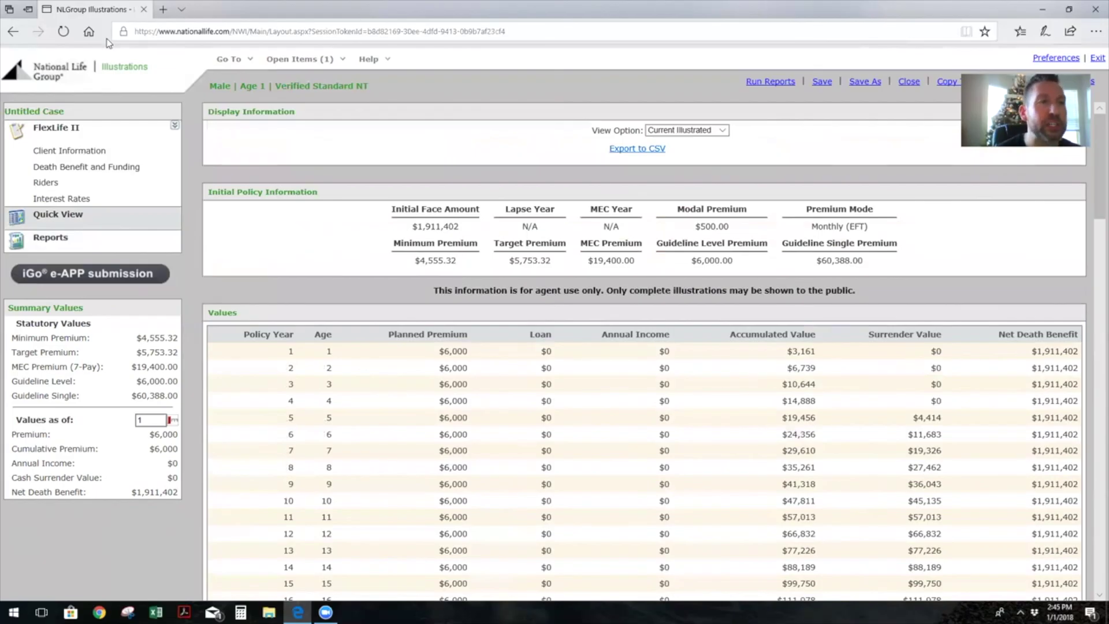